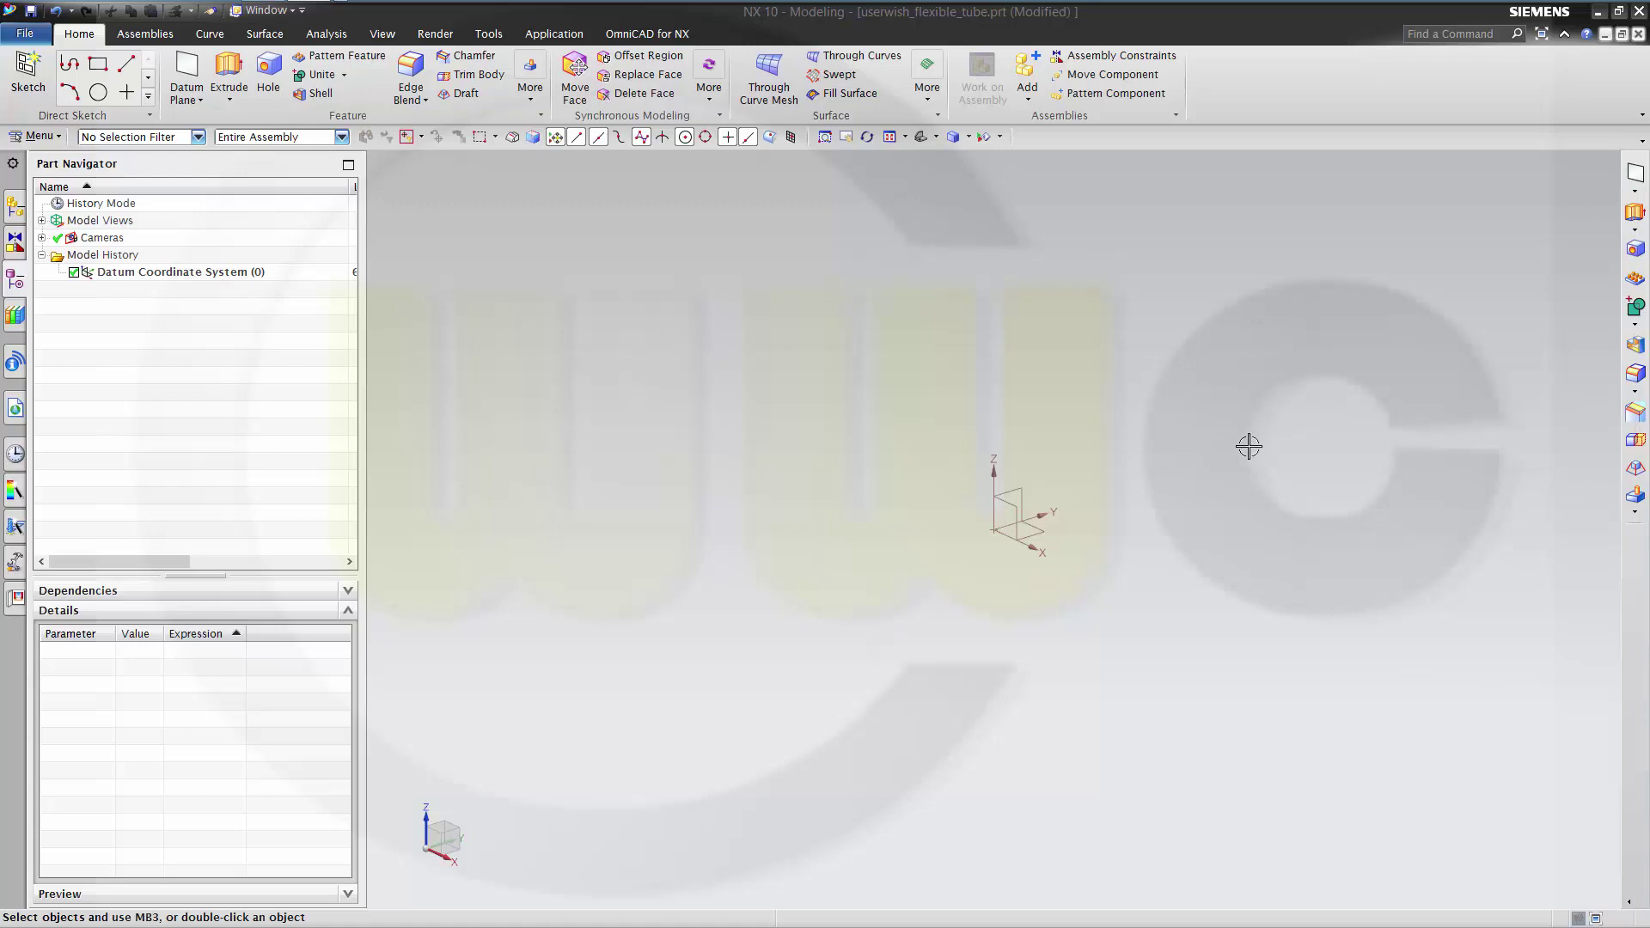
# Step: Start a new sketch on the YZ plane of the datum coordinate system
pyautogui.click(28, 73)
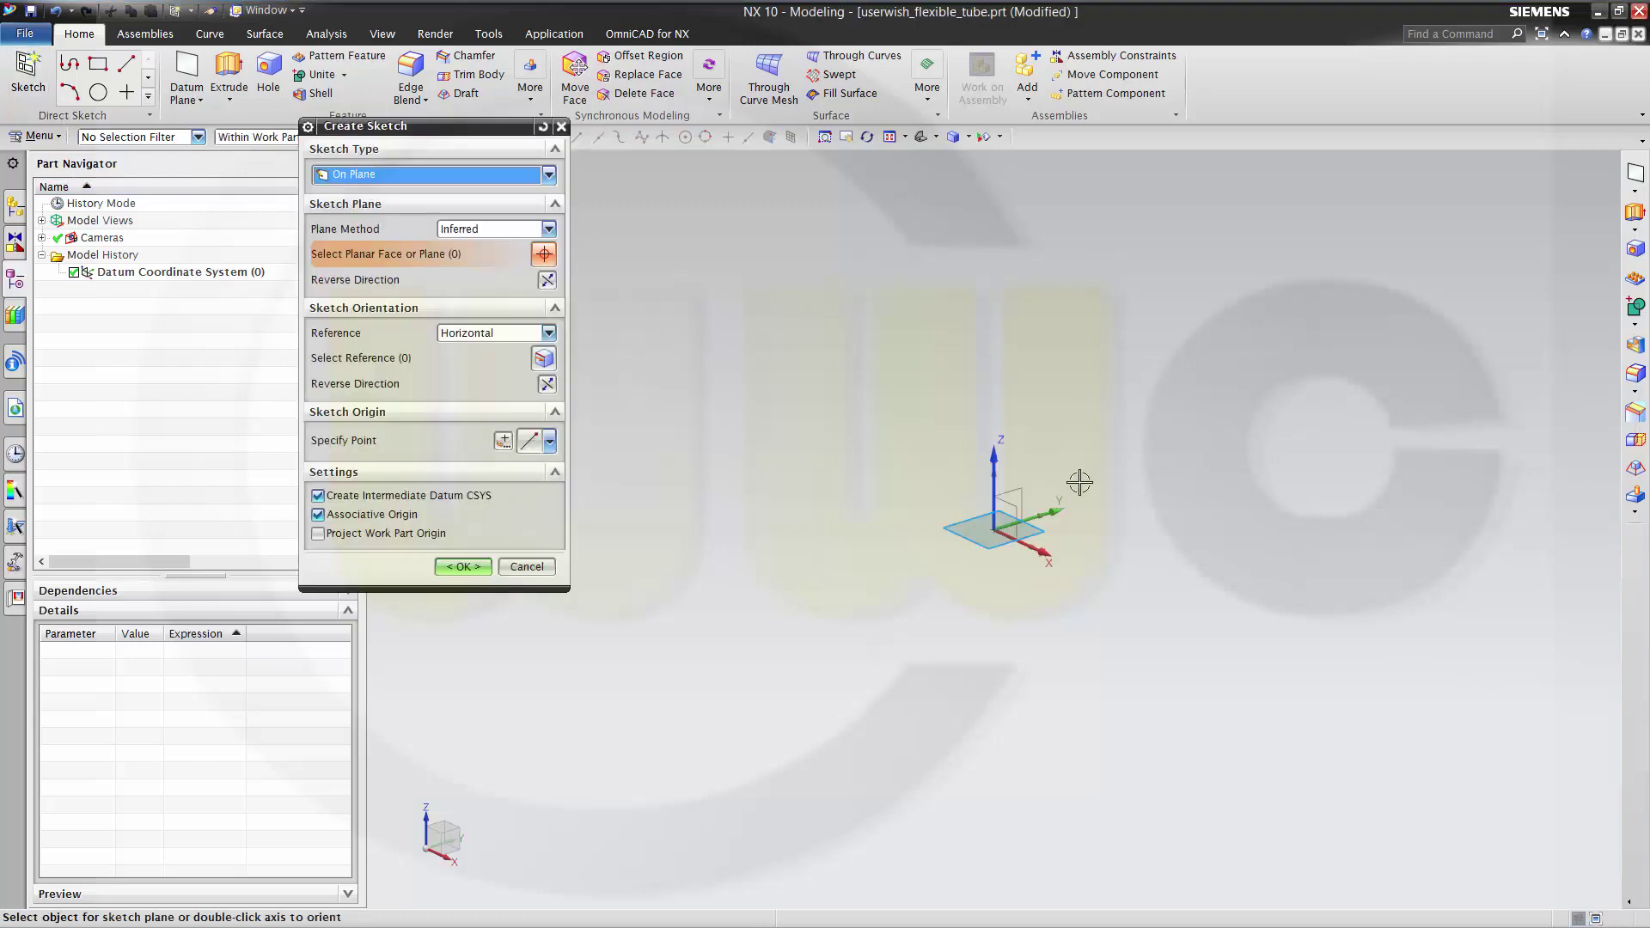
pyautogui.click(1014, 487)
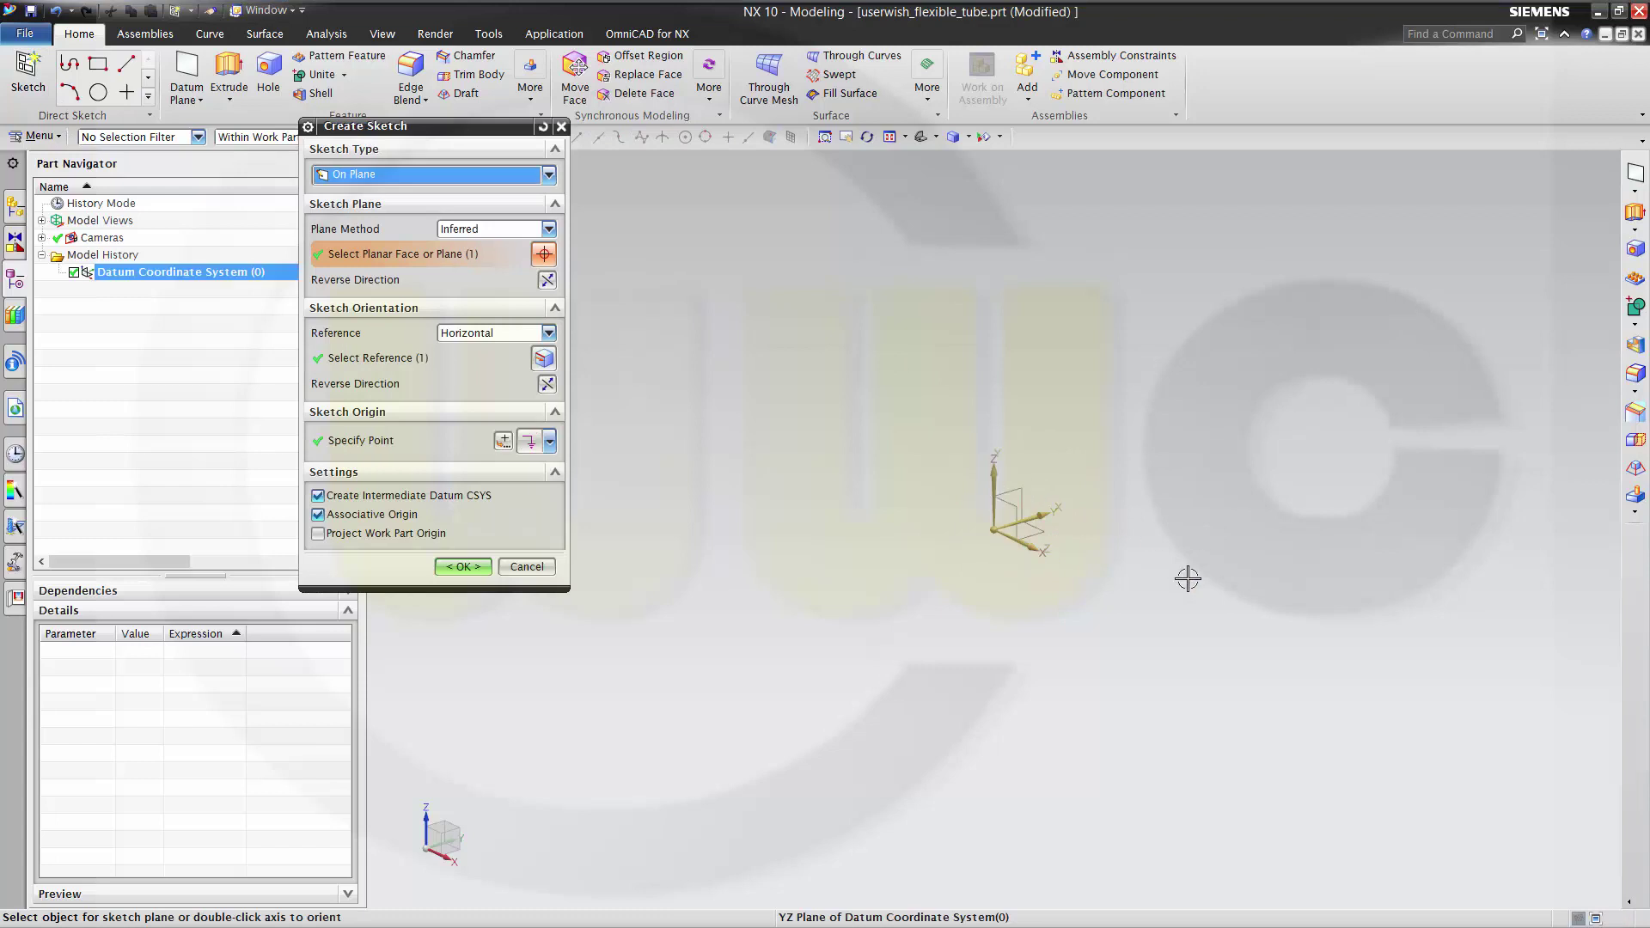
pyautogui.click(464, 566)
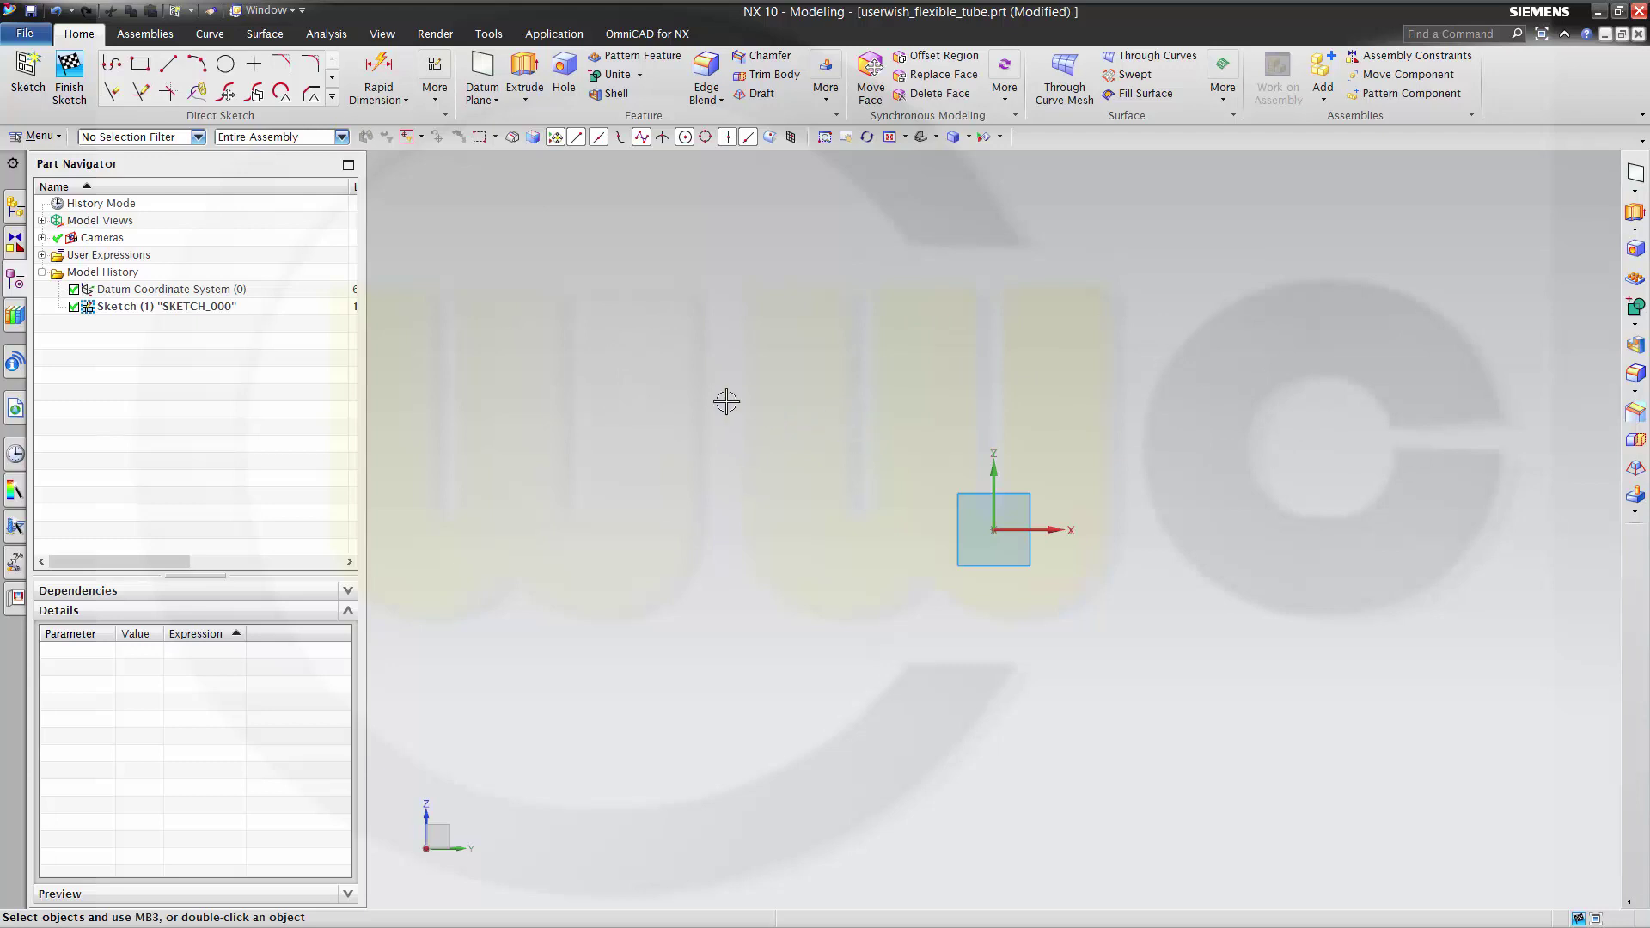
# Step: Sketch a rising line about 79 long, a tangent arc of about radius 59, and a descending line about 84 long
pyautogui.click(111, 67)
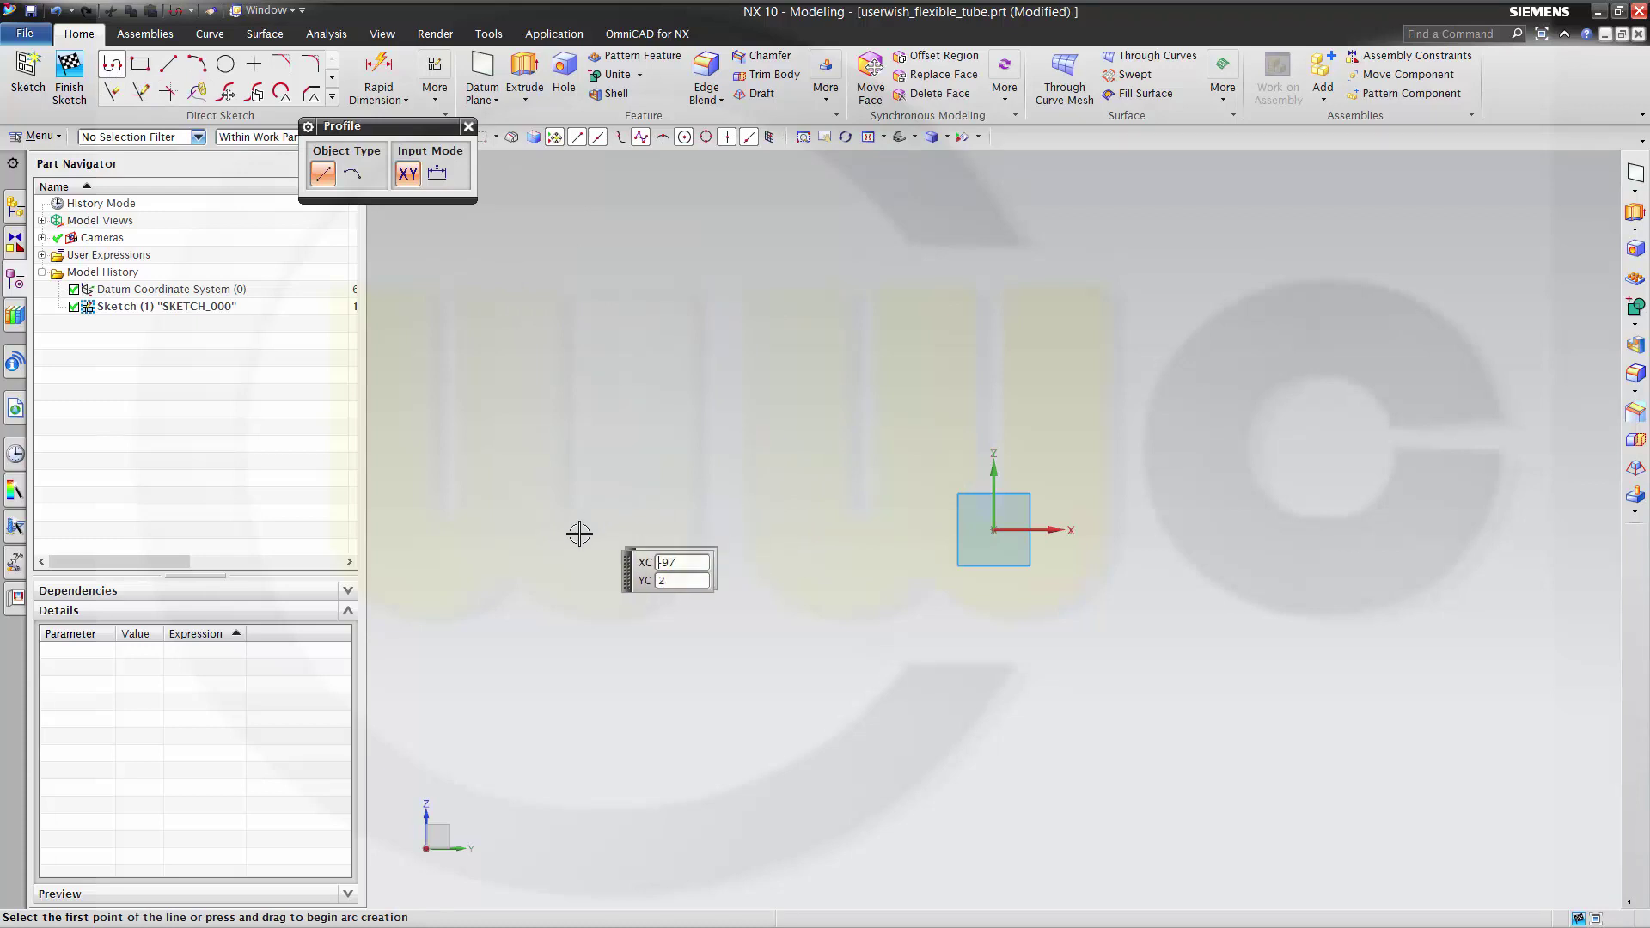
pyautogui.click(532, 553)
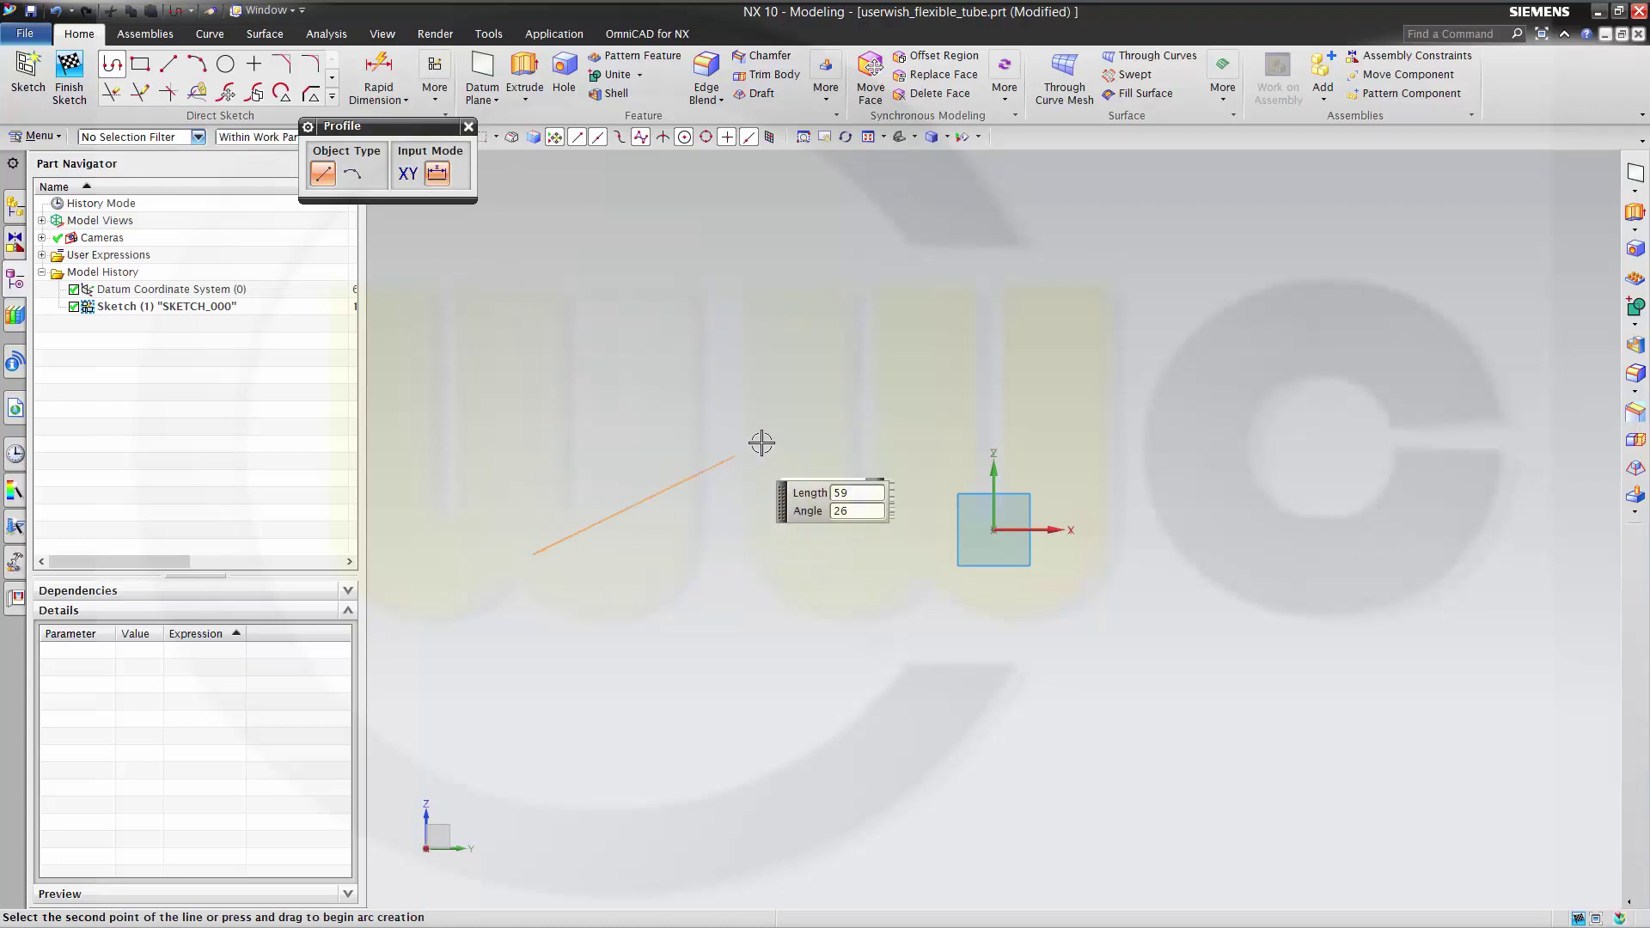
pyautogui.click(828, 414)
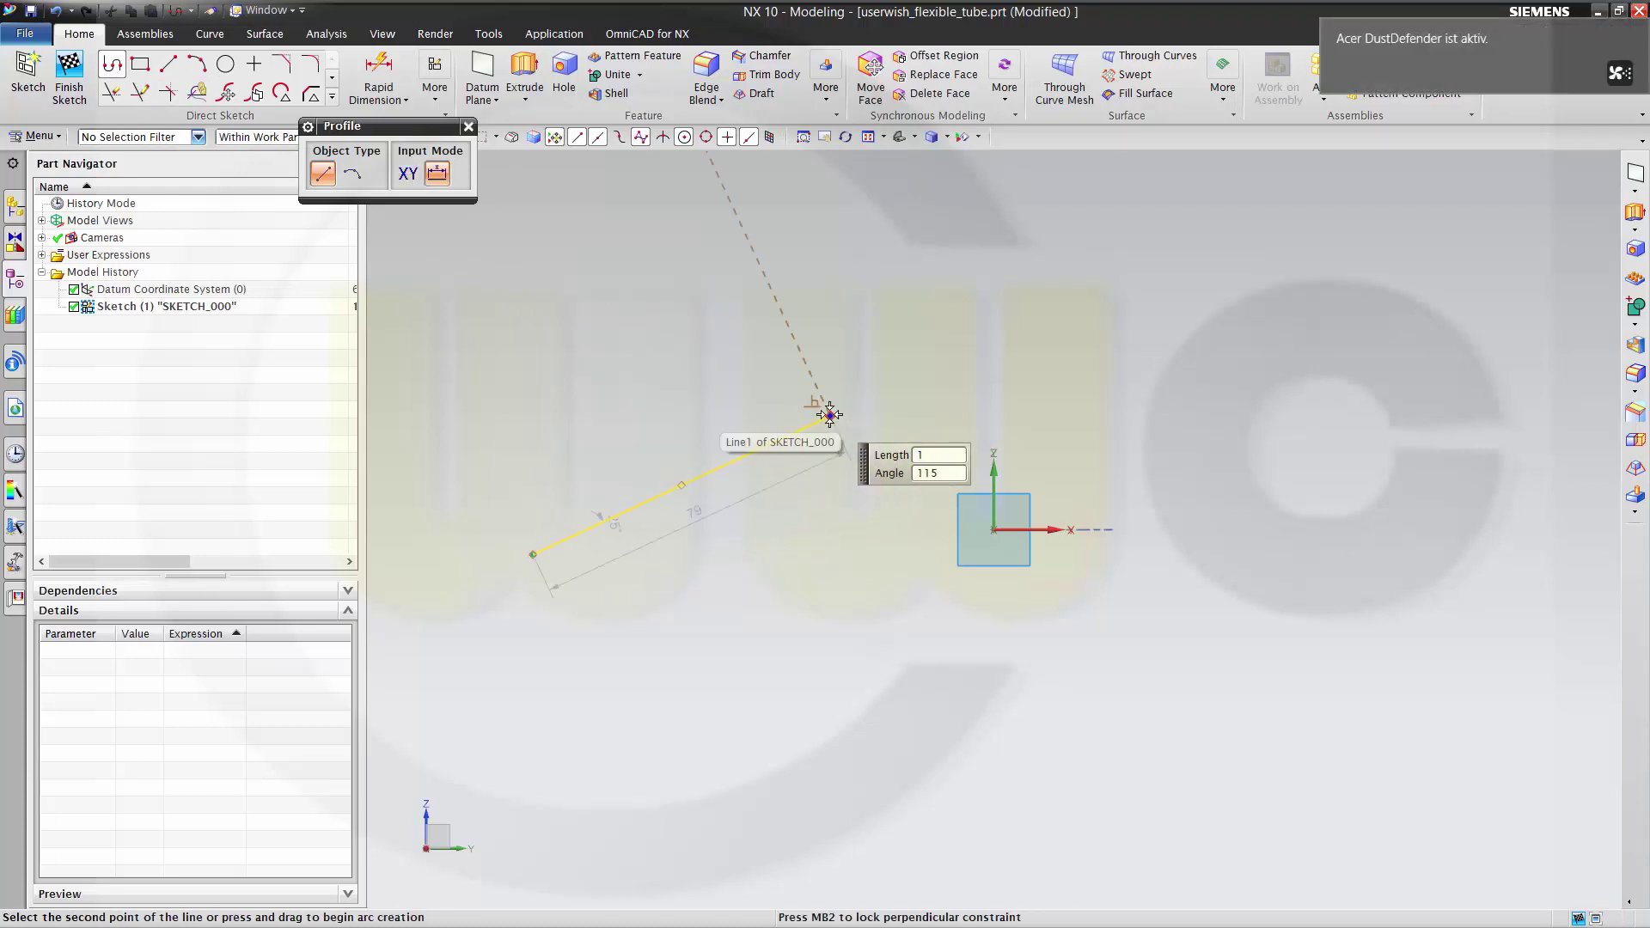
pyautogui.moveTo(829, 415); pyautogui.dragTo(855, 391)
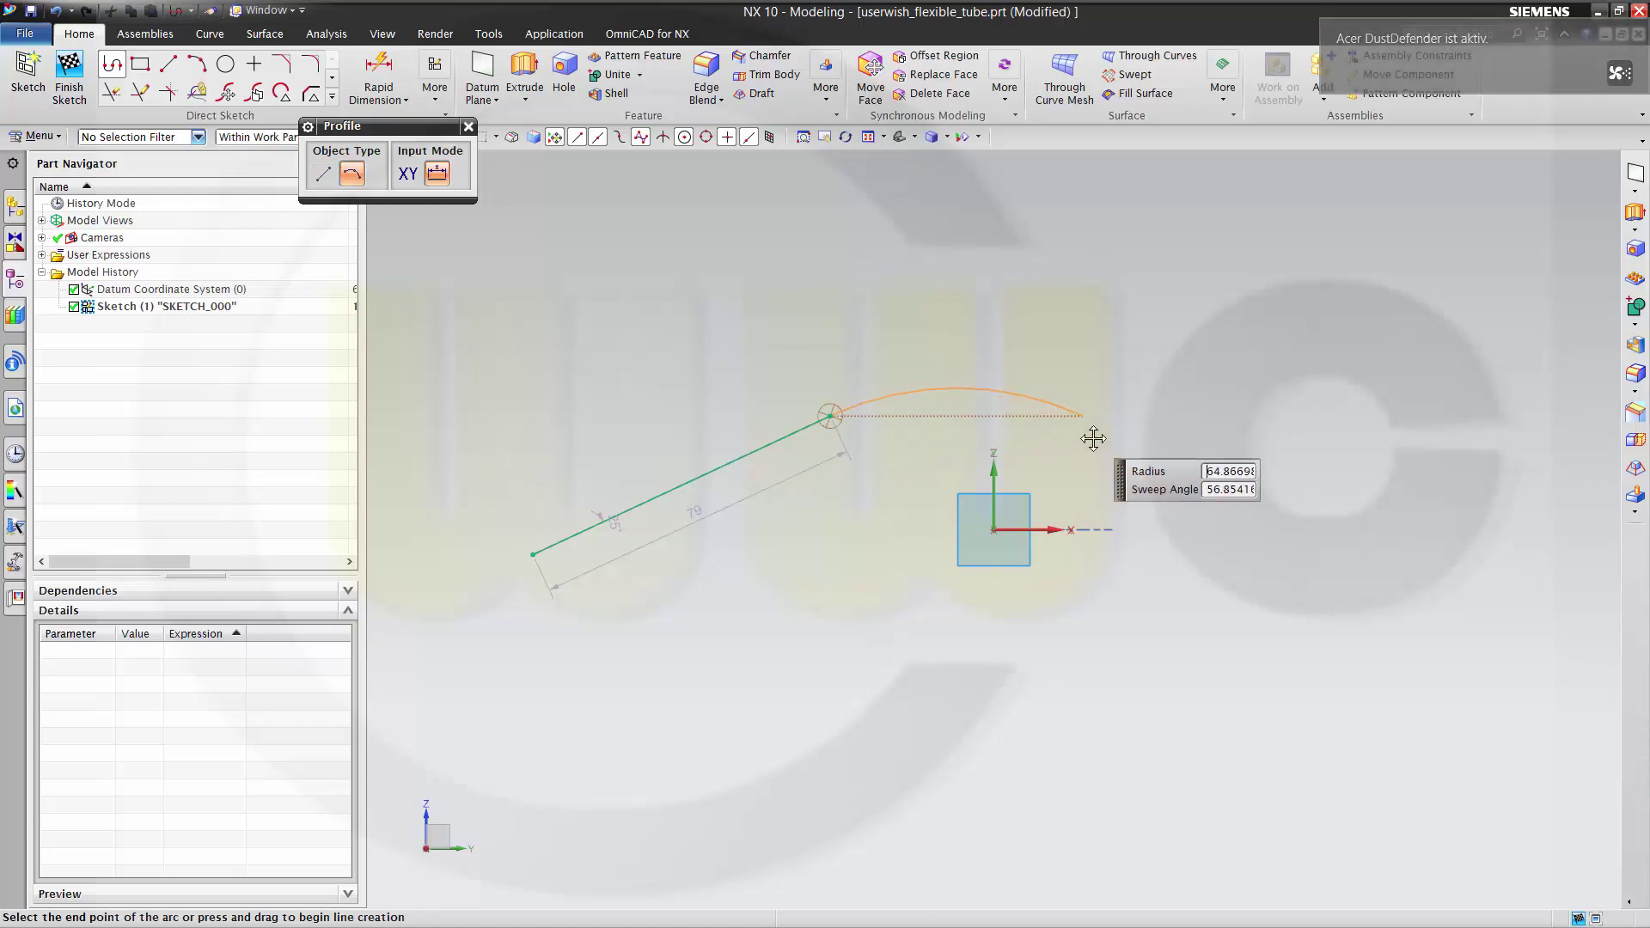
pyautogui.click(1109, 468)
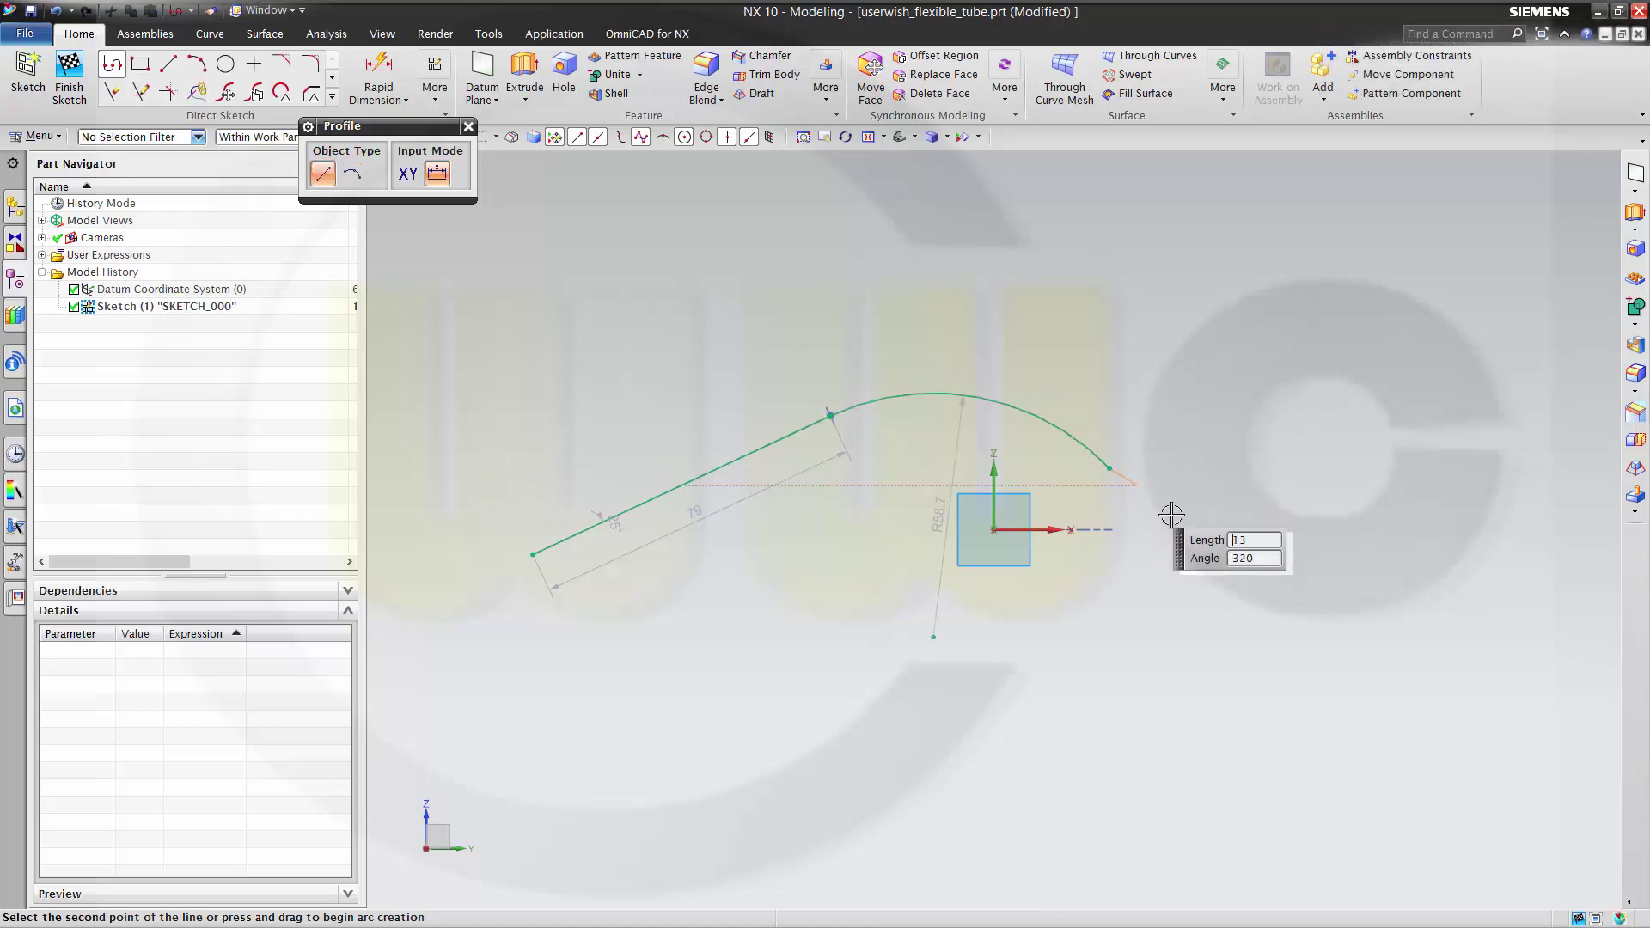
pyautogui.click(1358, 715)
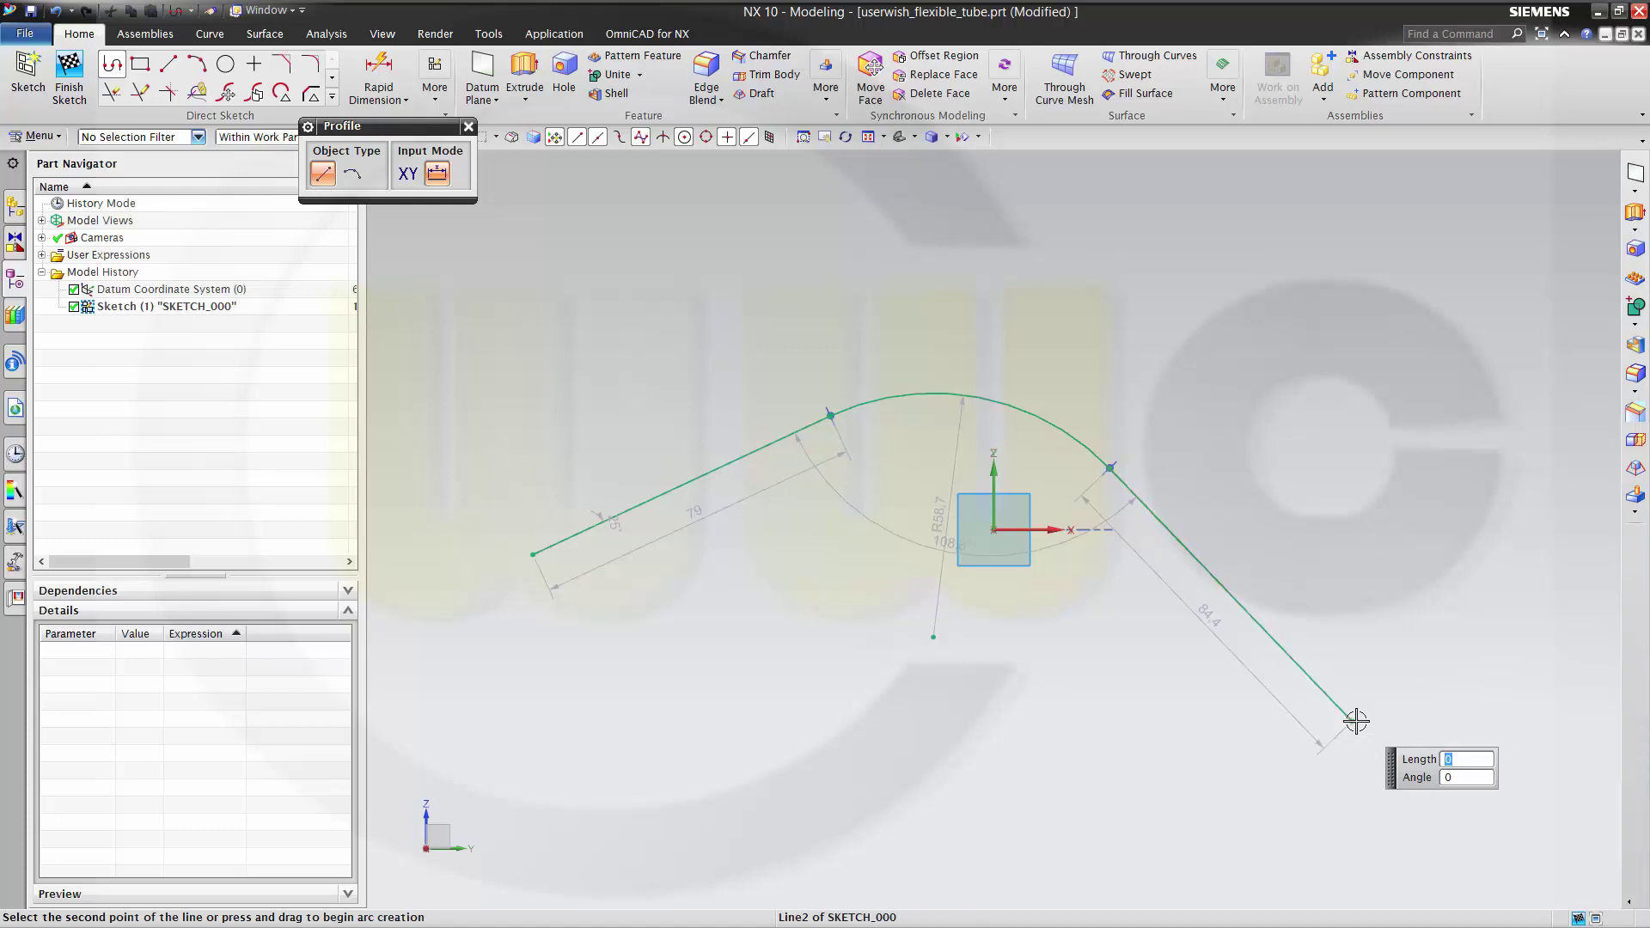
# Step: End the profile with a tangent arc of about radius 53 that flattens out to near horizontal, and finish the sketch
pyautogui.moveTo(1355, 722); pyautogui.dragTo(1388, 751)
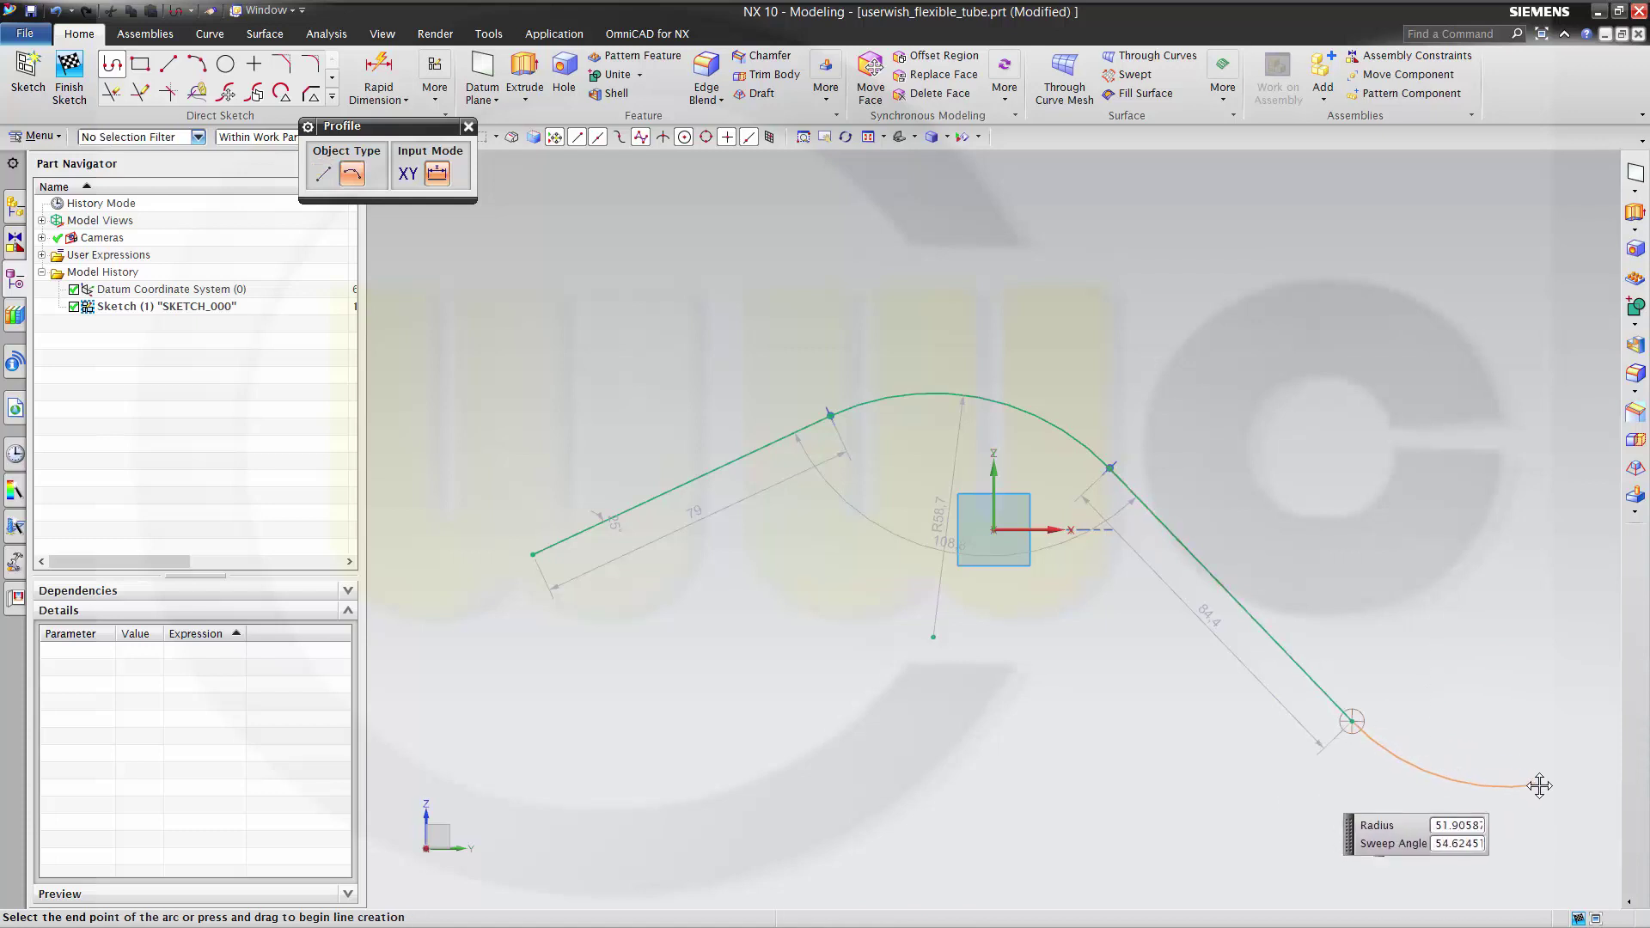
pyautogui.click(1541, 786)
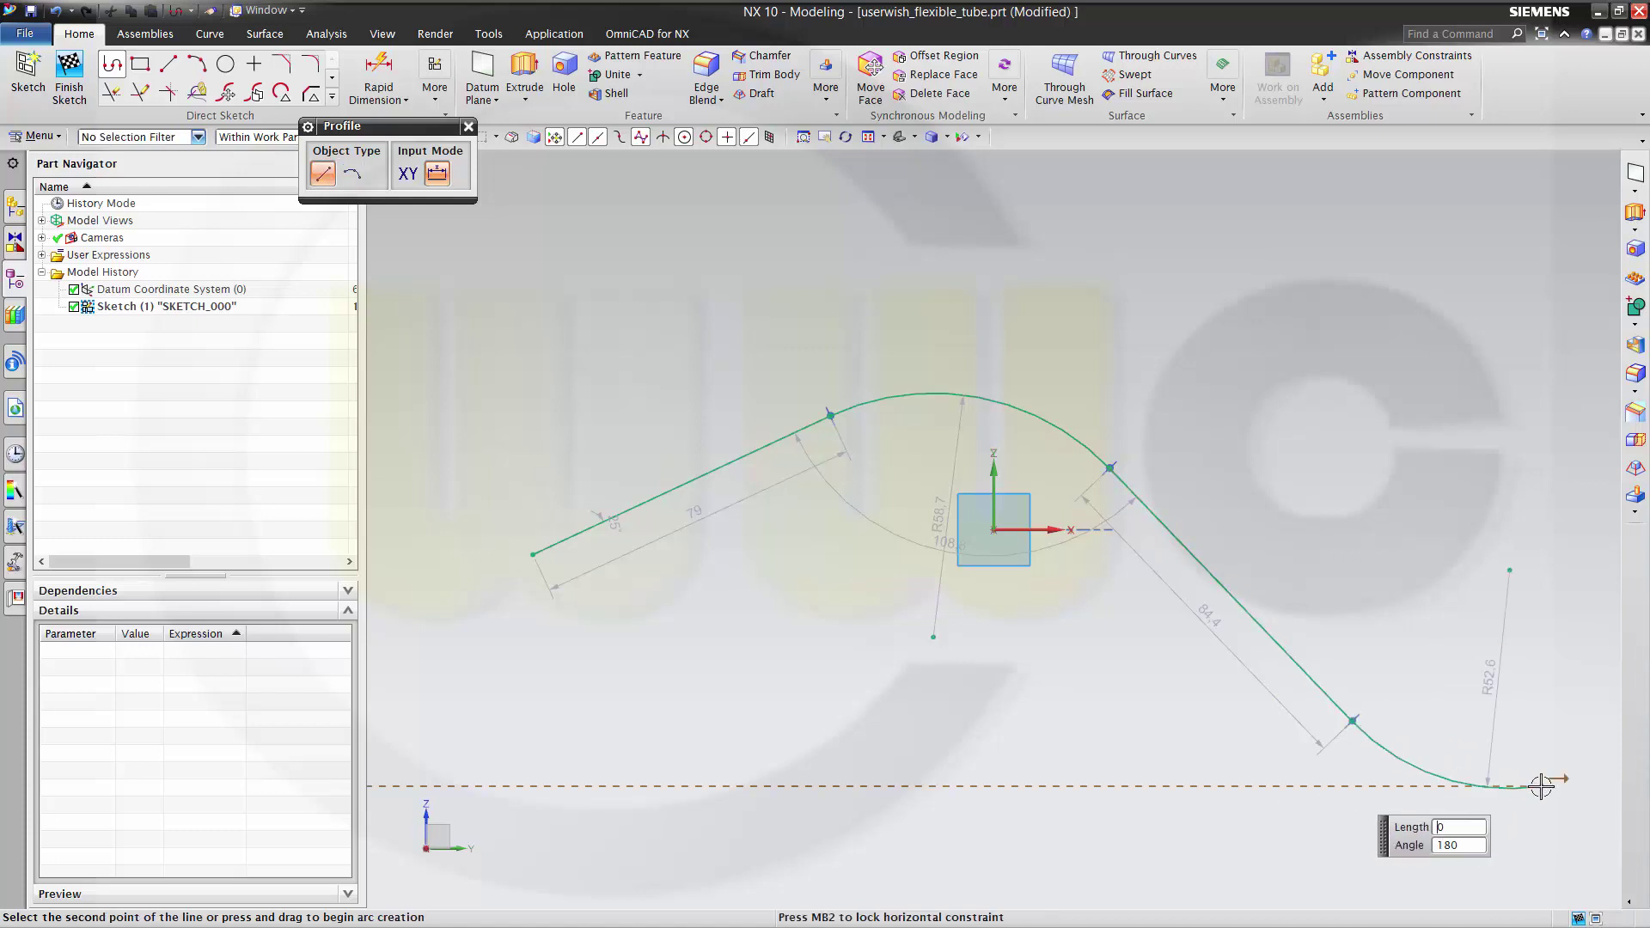
pyautogui.press('Escape')
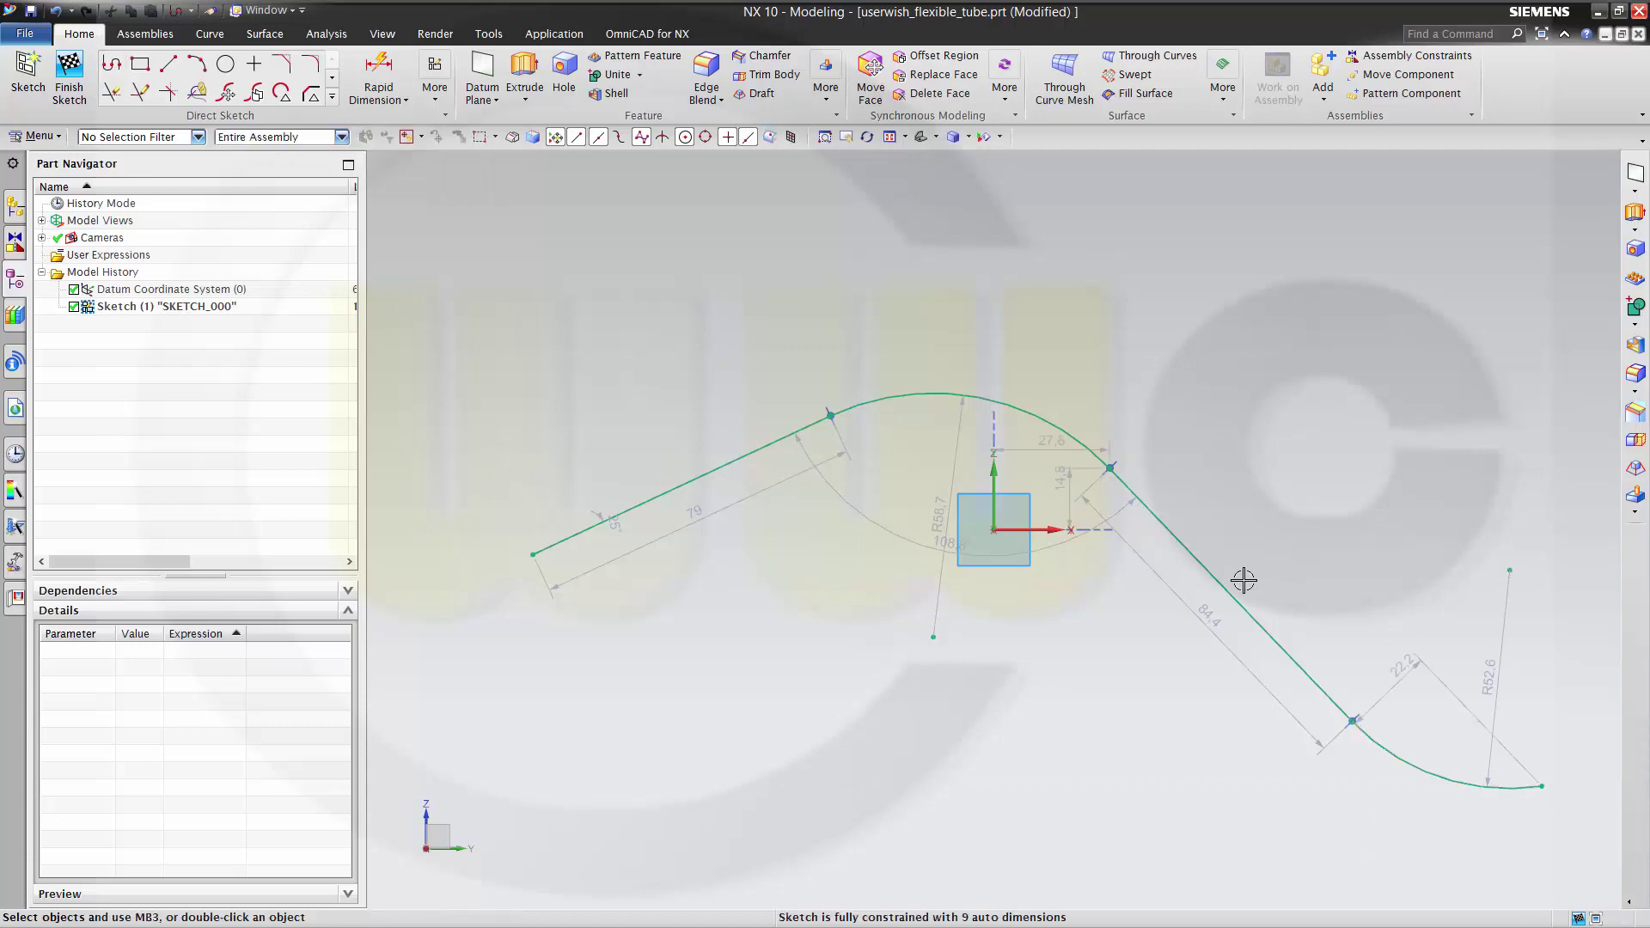
pyautogui.moveTo(1085, 622)
pyautogui.keyDown('shift'); pyautogui.mouseDown(button='middle')
pyautogui.moveTo(1028, 648)
pyautogui.moveTo(1046, 538)
pyautogui.moveTo(1032, 521)
pyautogui.mouseUp(button='middle'); pyautogui.keyUp('shift')
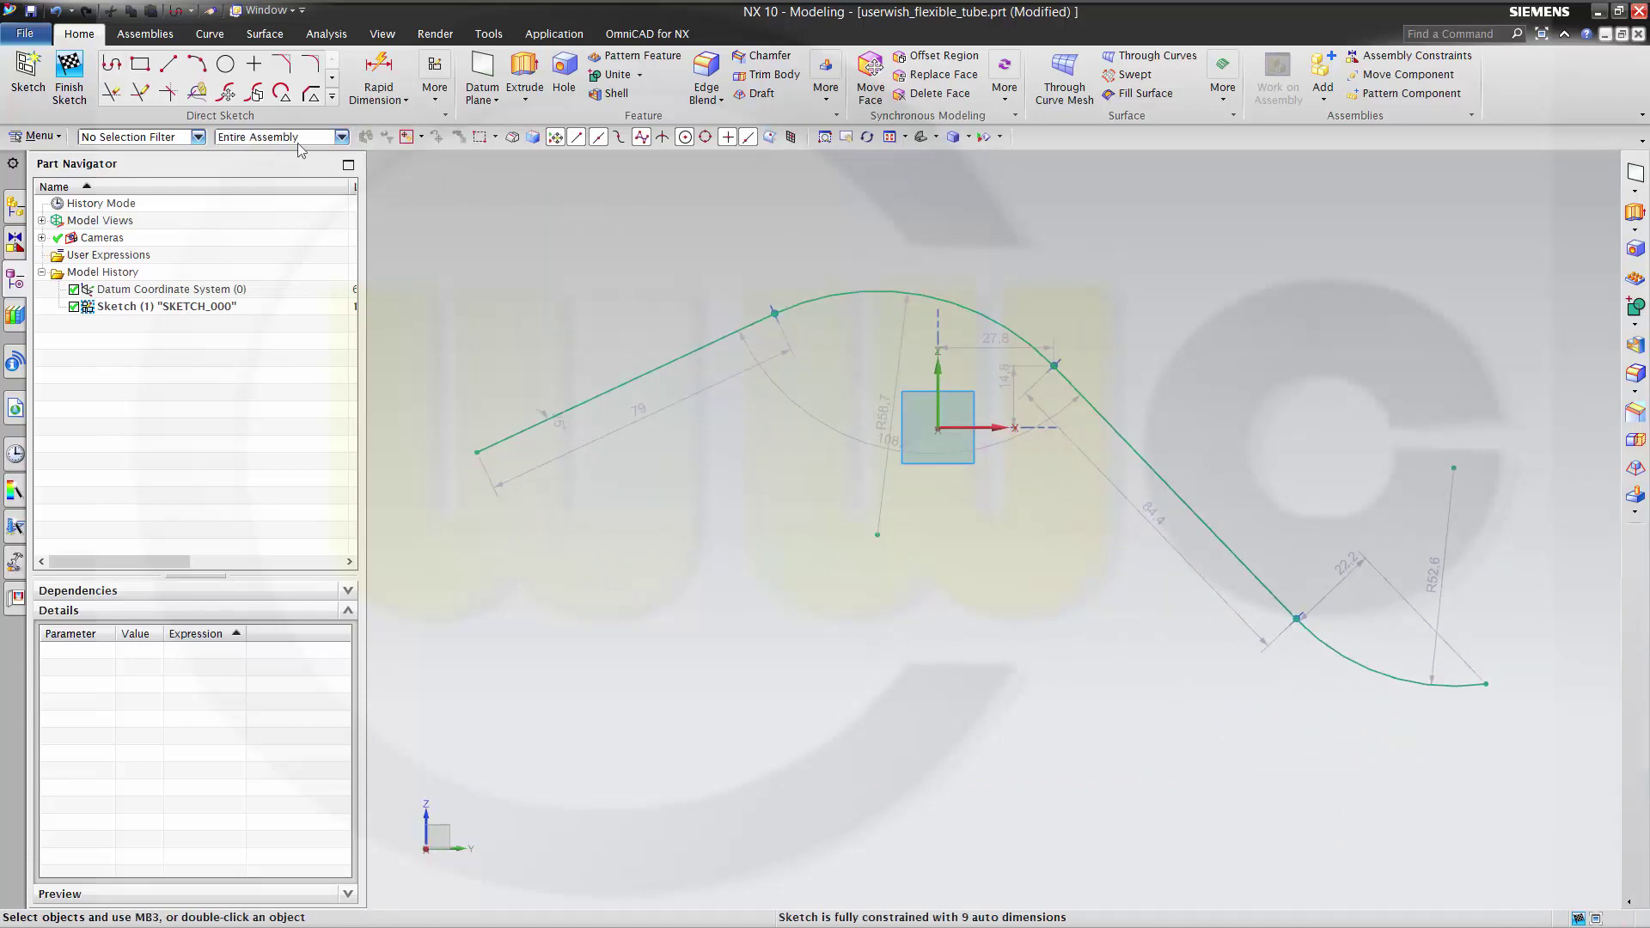
pyautogui.click(69, 73)
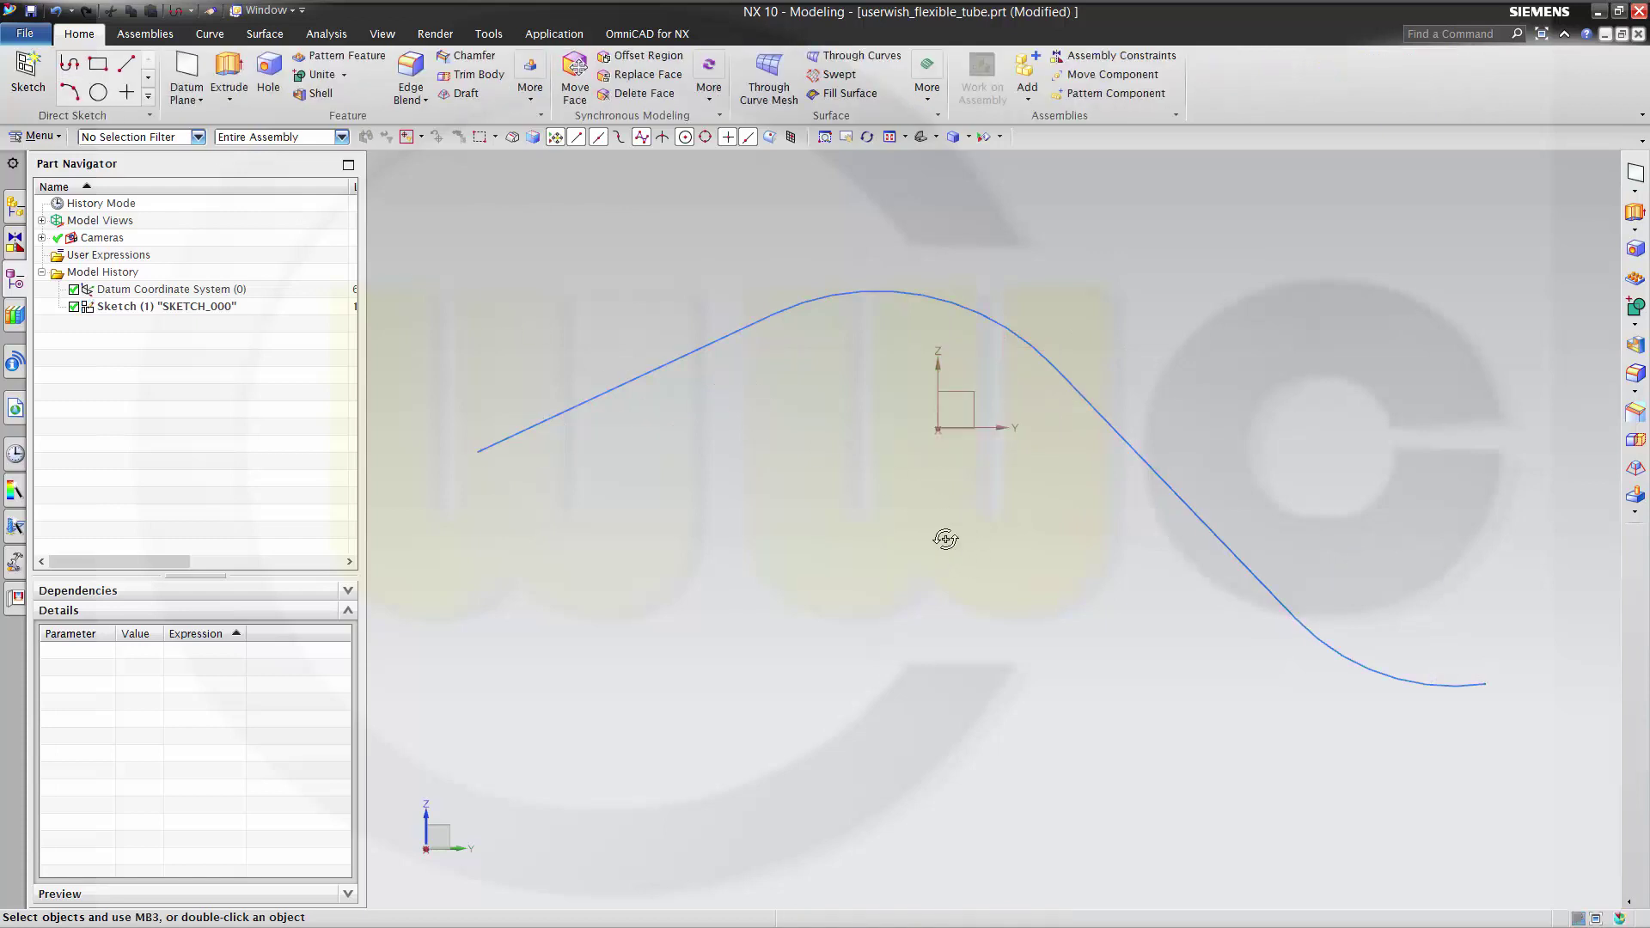
# Step: Start a second sketch on the XY plane of the datum coordinate system
pyautogui.moveTo(946, 538)
pyautogui.mouseDown(button='middle')
pyautogui.moveTo(950, 413)
pyautogui.moveTo(954, 471)
pyautogui.moveTo(961, 408)
pyautogui.moveTo(964, 477)
pyautogui.moveTo(950, 435)
pyautogui.moveTo(988, 459)
pyautogui.mouseUp(button='middle')
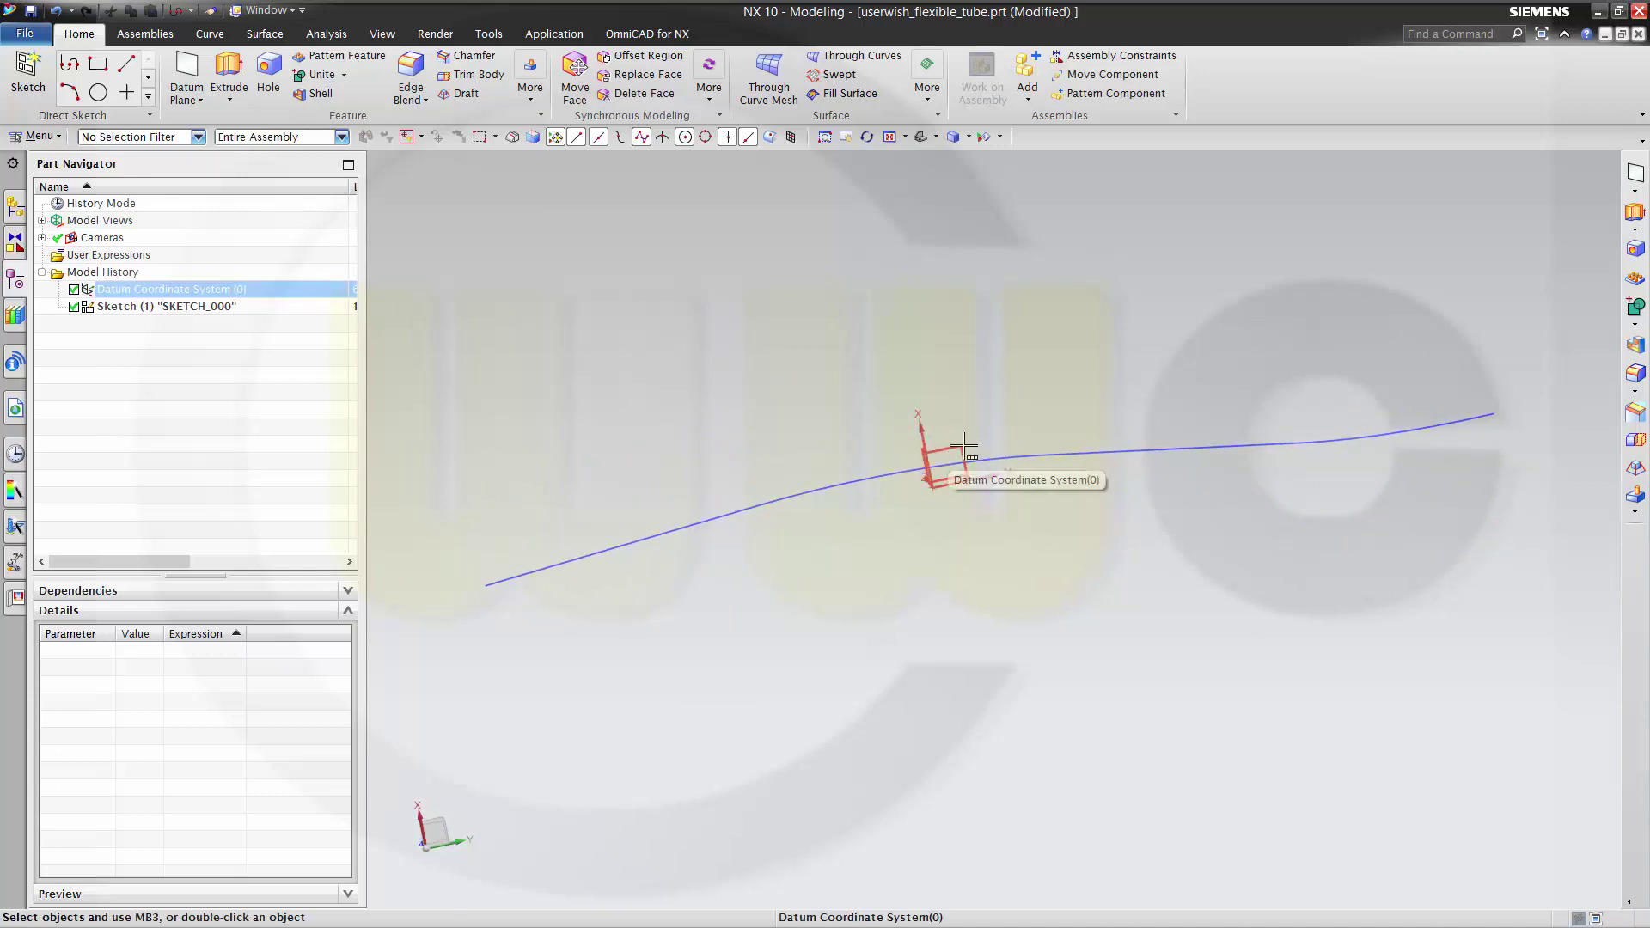
pyautogui.click(64, 69)
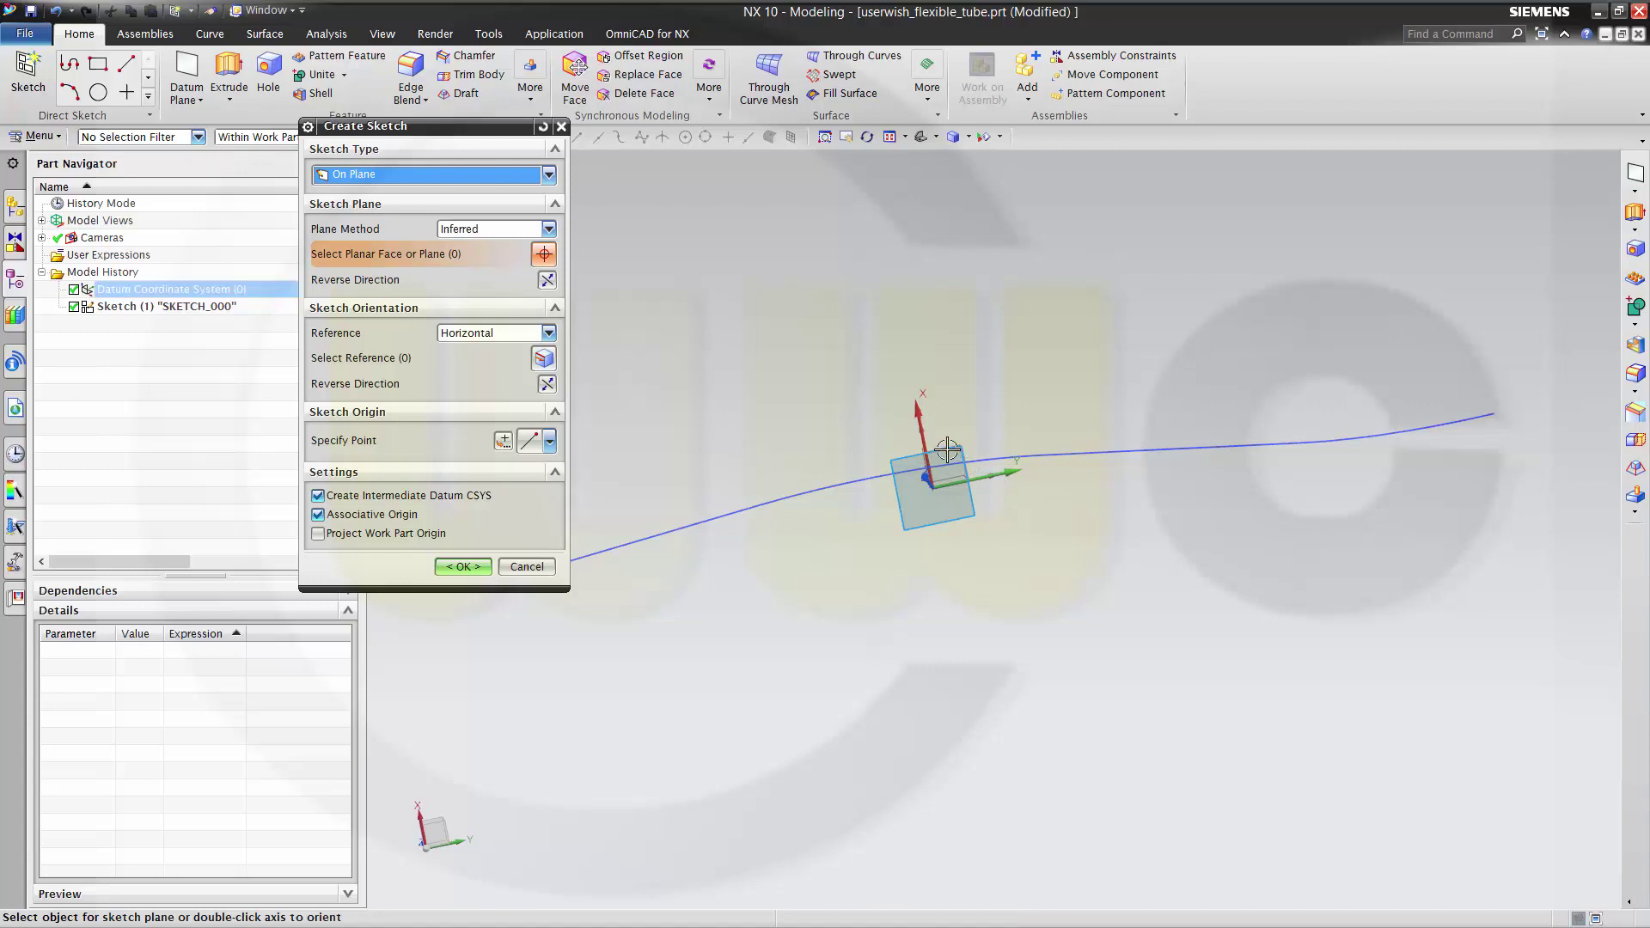
pyautogui.click(944, 446)
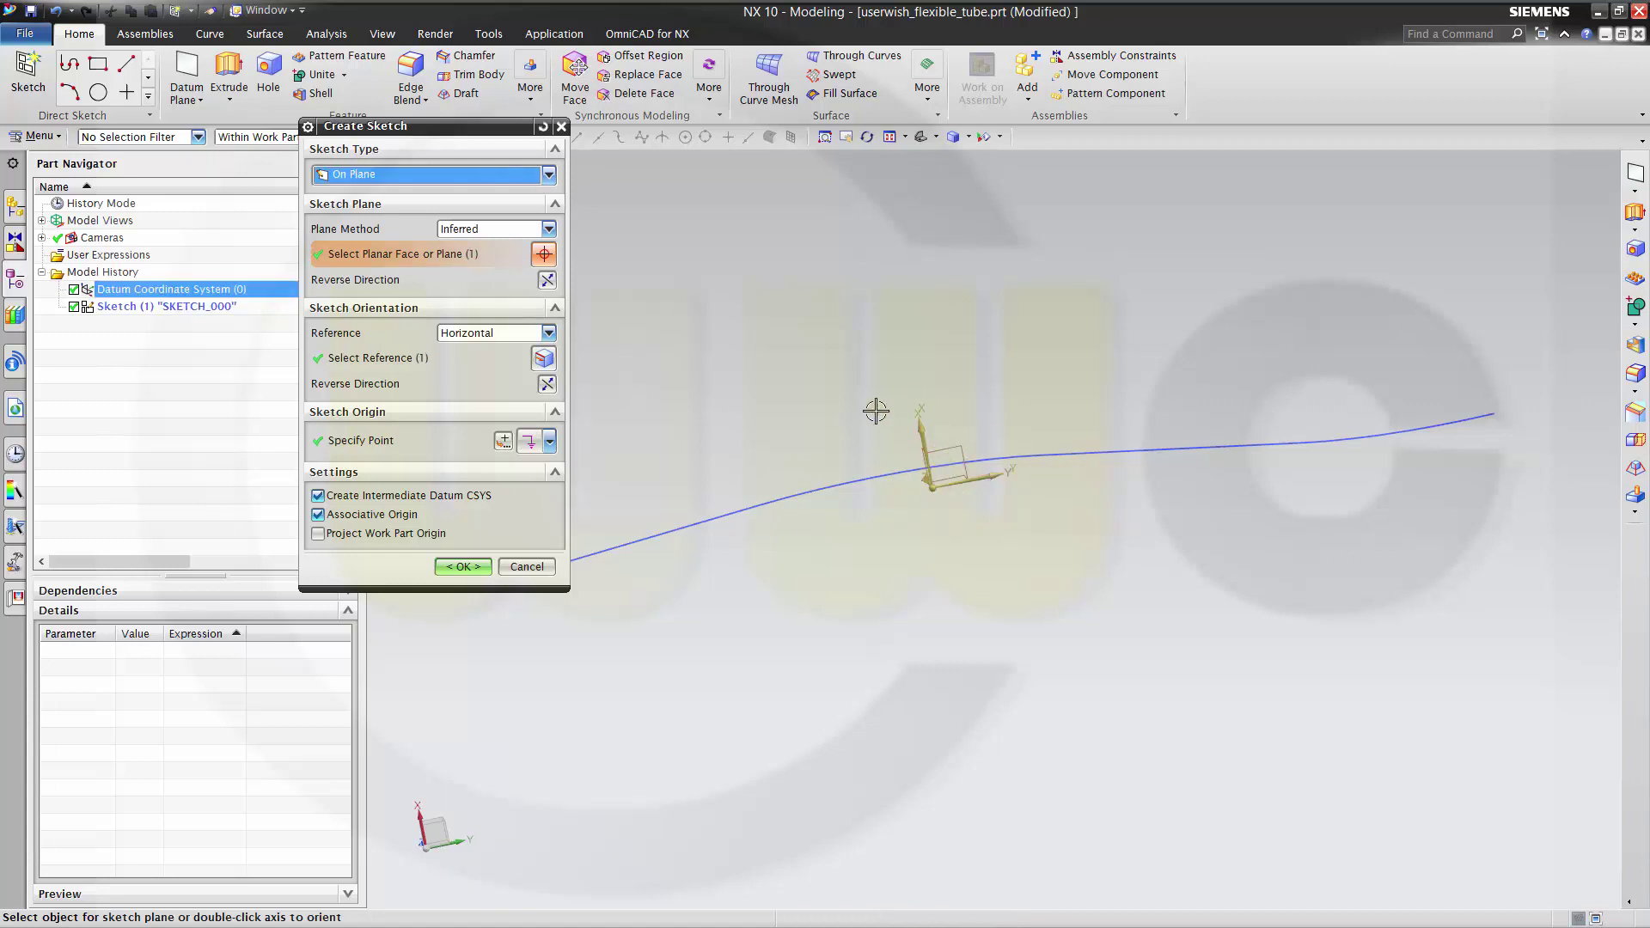
pyautogui.click(462, 566)
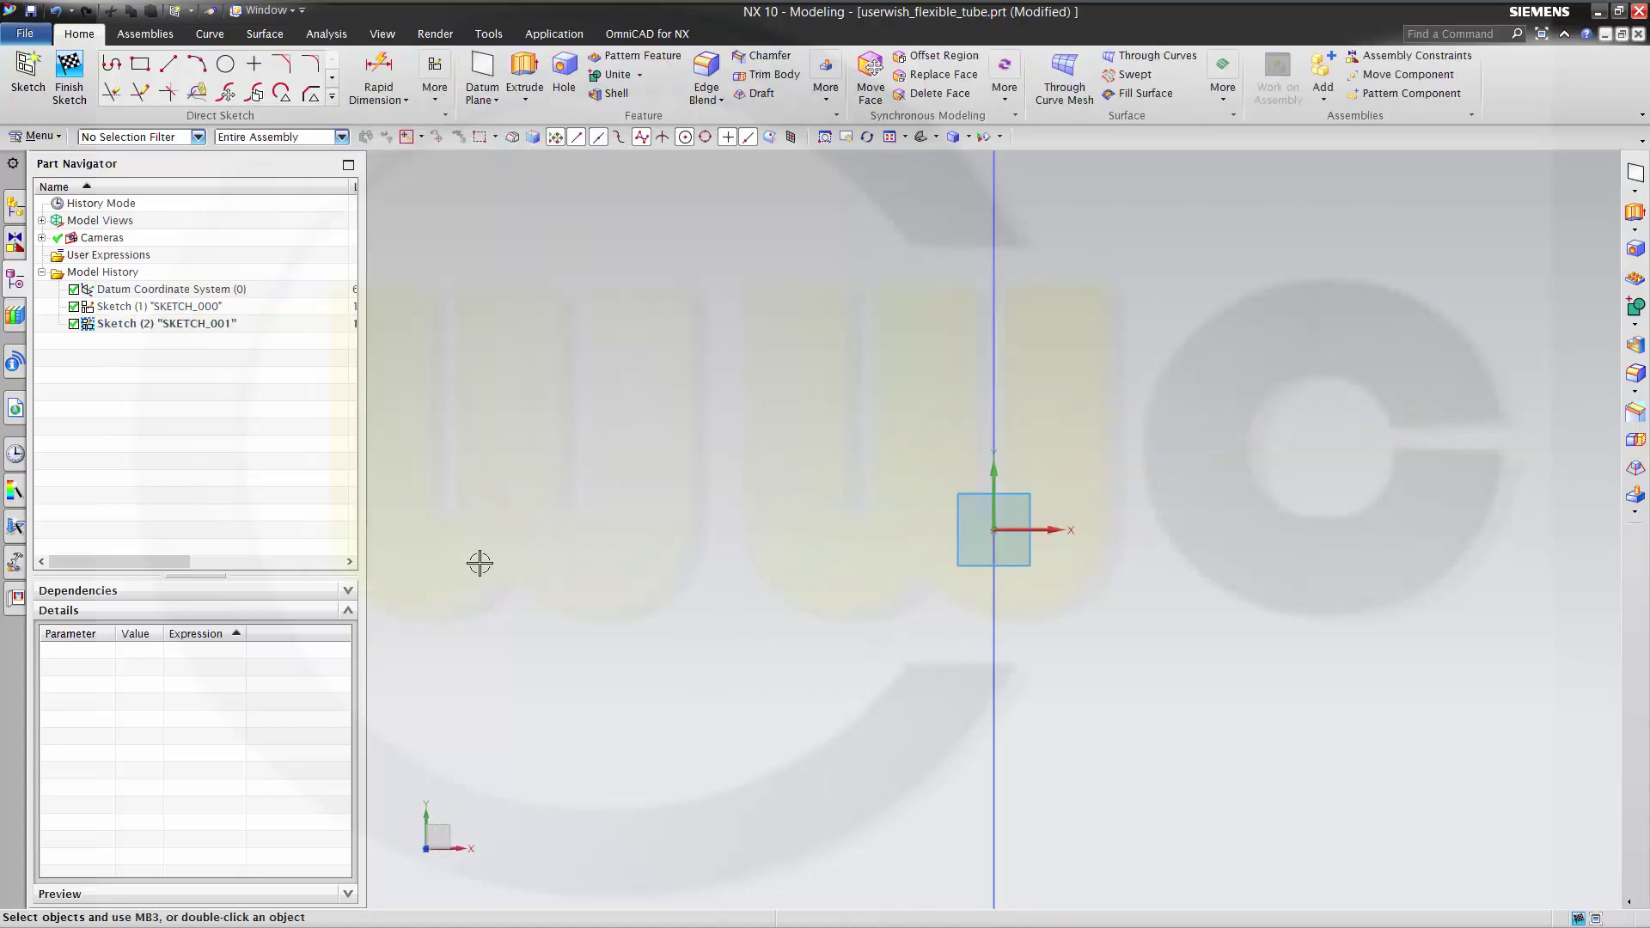
# Step: Draw a line of length 100 at angle 0 from the origin along the X axis, and finish the sketch
pyautogui.moveTo(609, 315)
pyautogui.mouseDown(button='middle')
pyautogui.moveTo(681, 358)
pyautogui.moveTo(656, 309)
pyautogui.moveTo(600, 295)
pyautogui.moveTo(552, 309)
pyautogui.moveTo(556, 332)
pyautogui.mouseUp(button='middle')
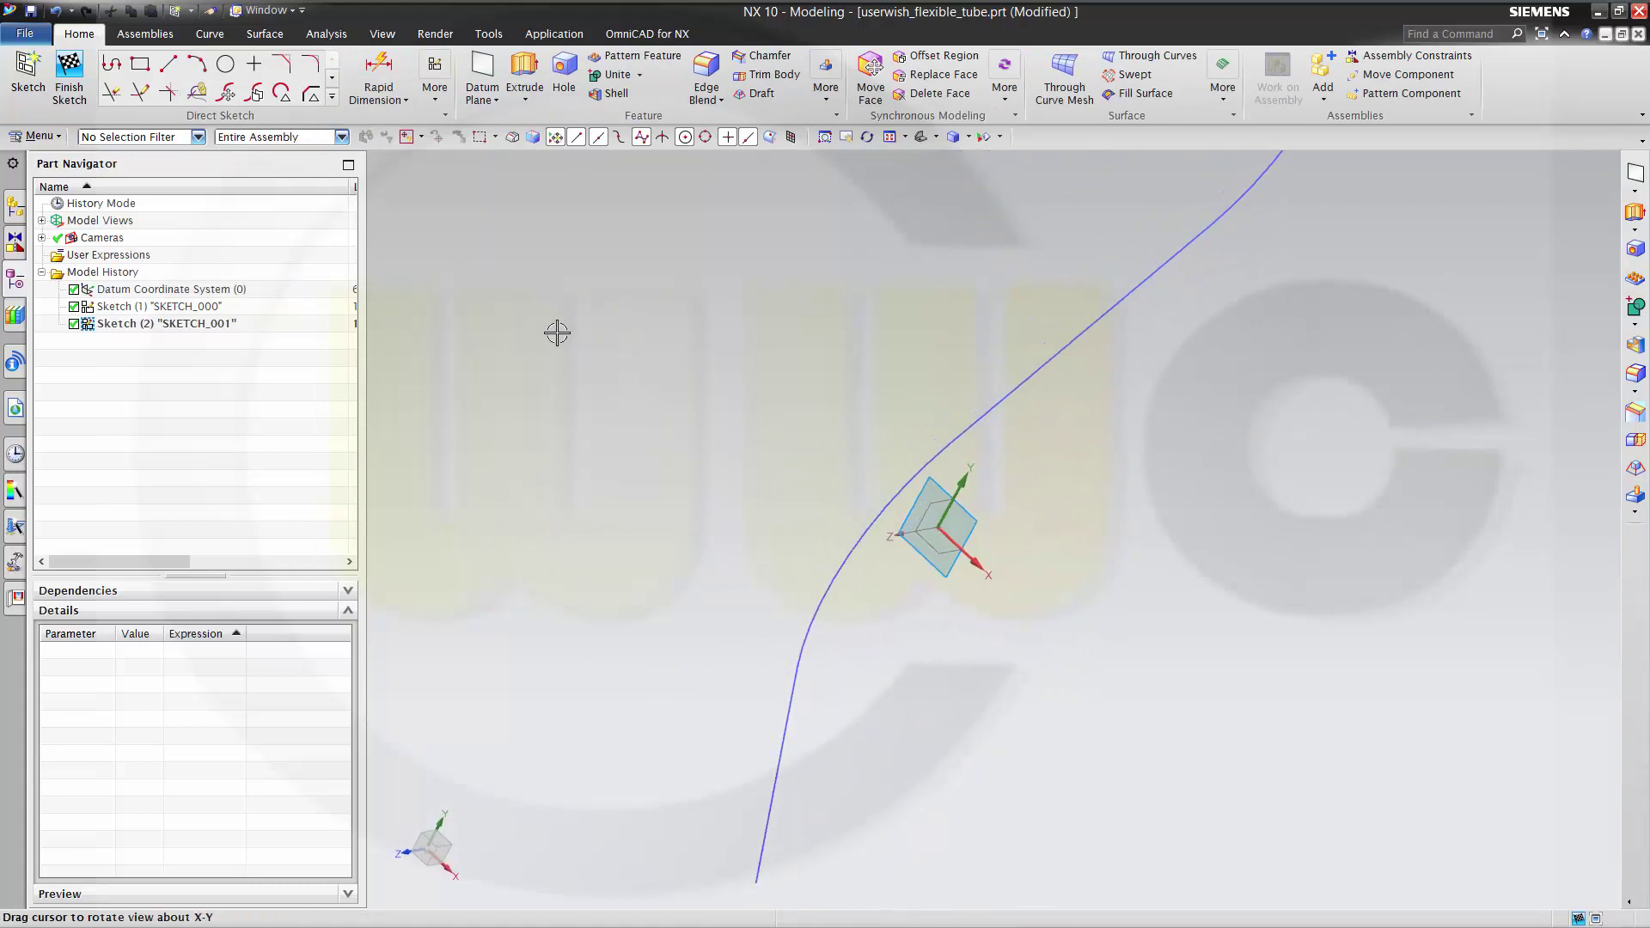
pyautogui.click(170, 66)
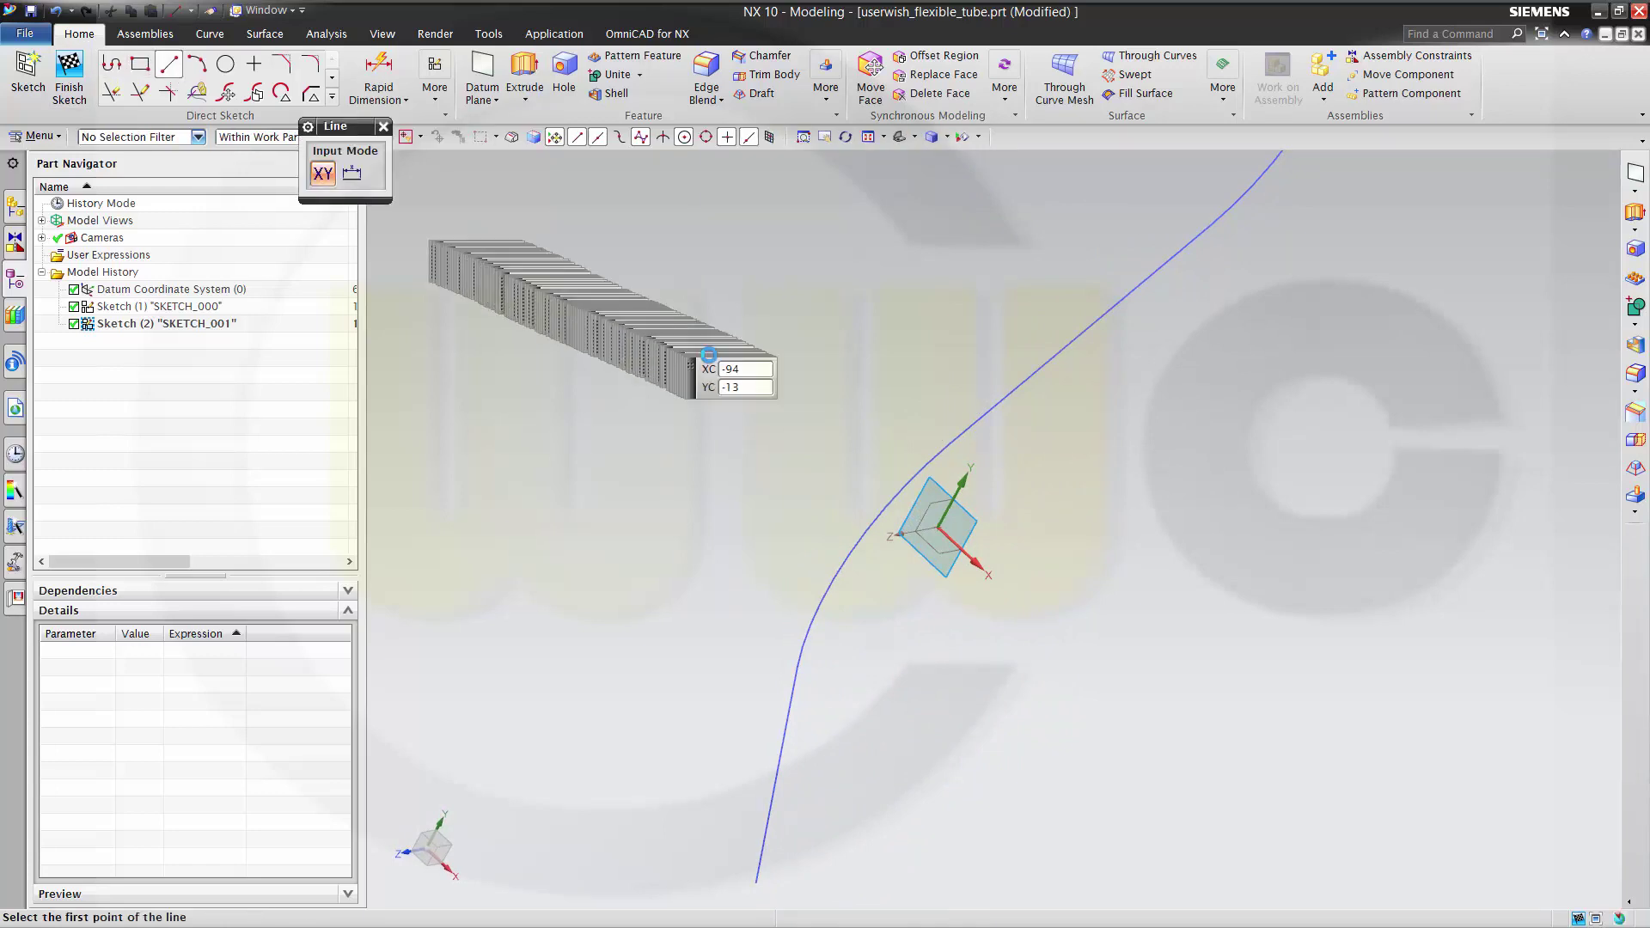
pyautogui.moveTo(788, 372)
pyautogui.mouseDown(button='middle')
pyautogui.moveTo(817, 379)
pyautogui.moveTo(846, 423)
pyautogui.moveTo(902, 384)
pyautogui.moveTo(854, 379)
pyautogui.moveTo(851, 361)
pyautogui.moveTo(891, 434)
pyautogui.mouseUp(button='middle')
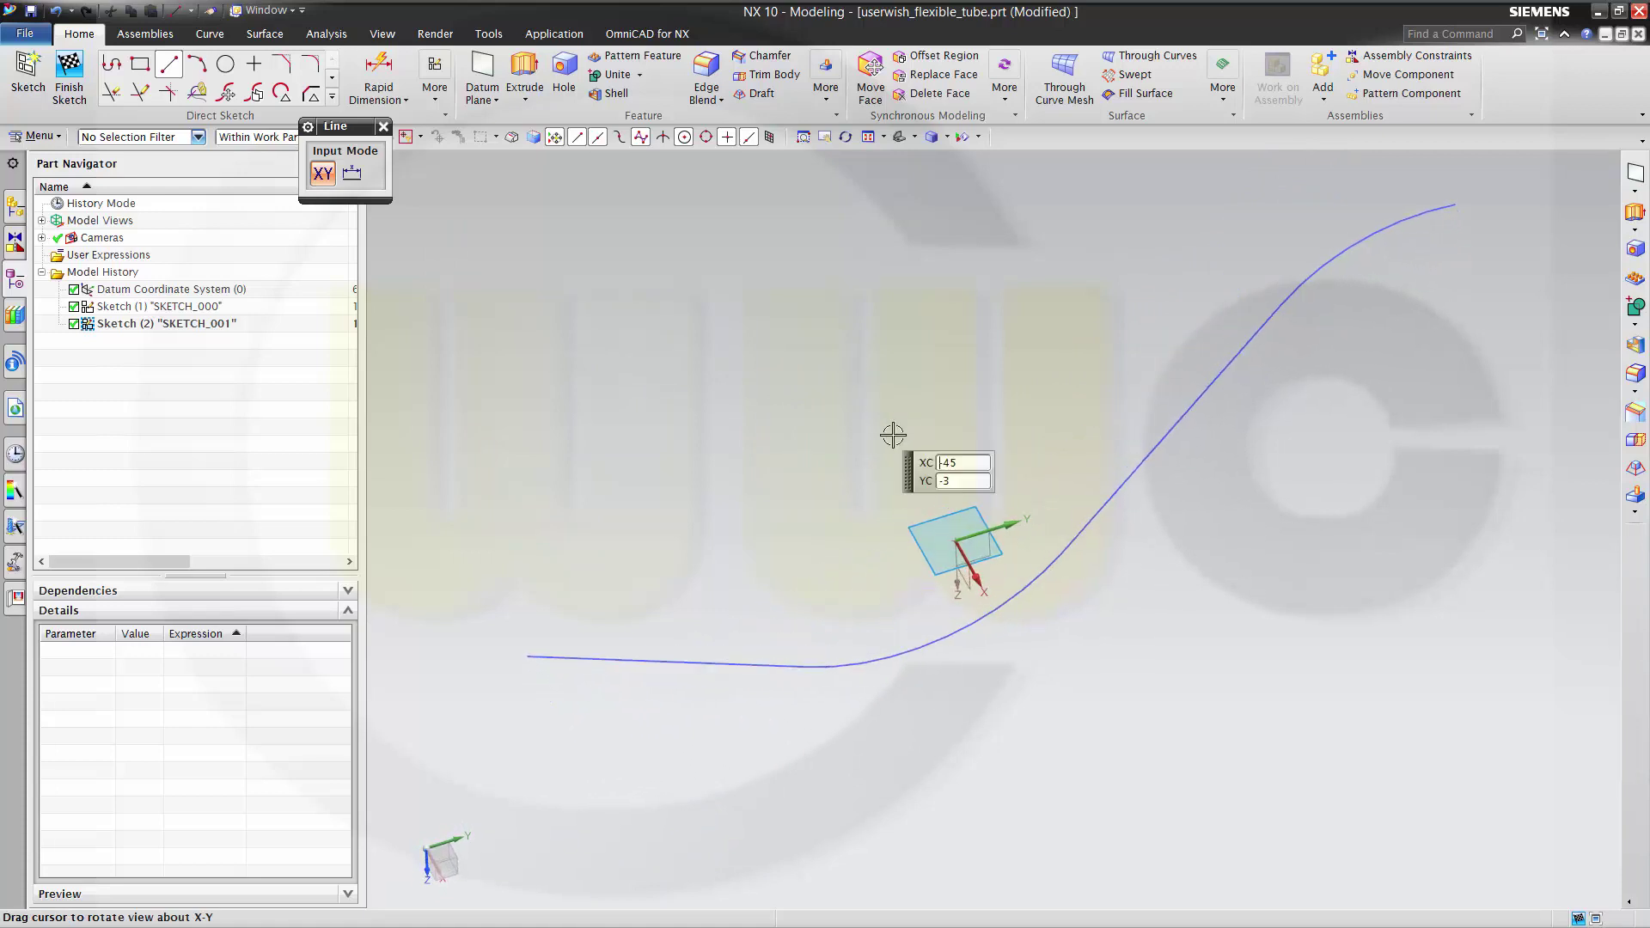
pyautogui.click(958, 541)
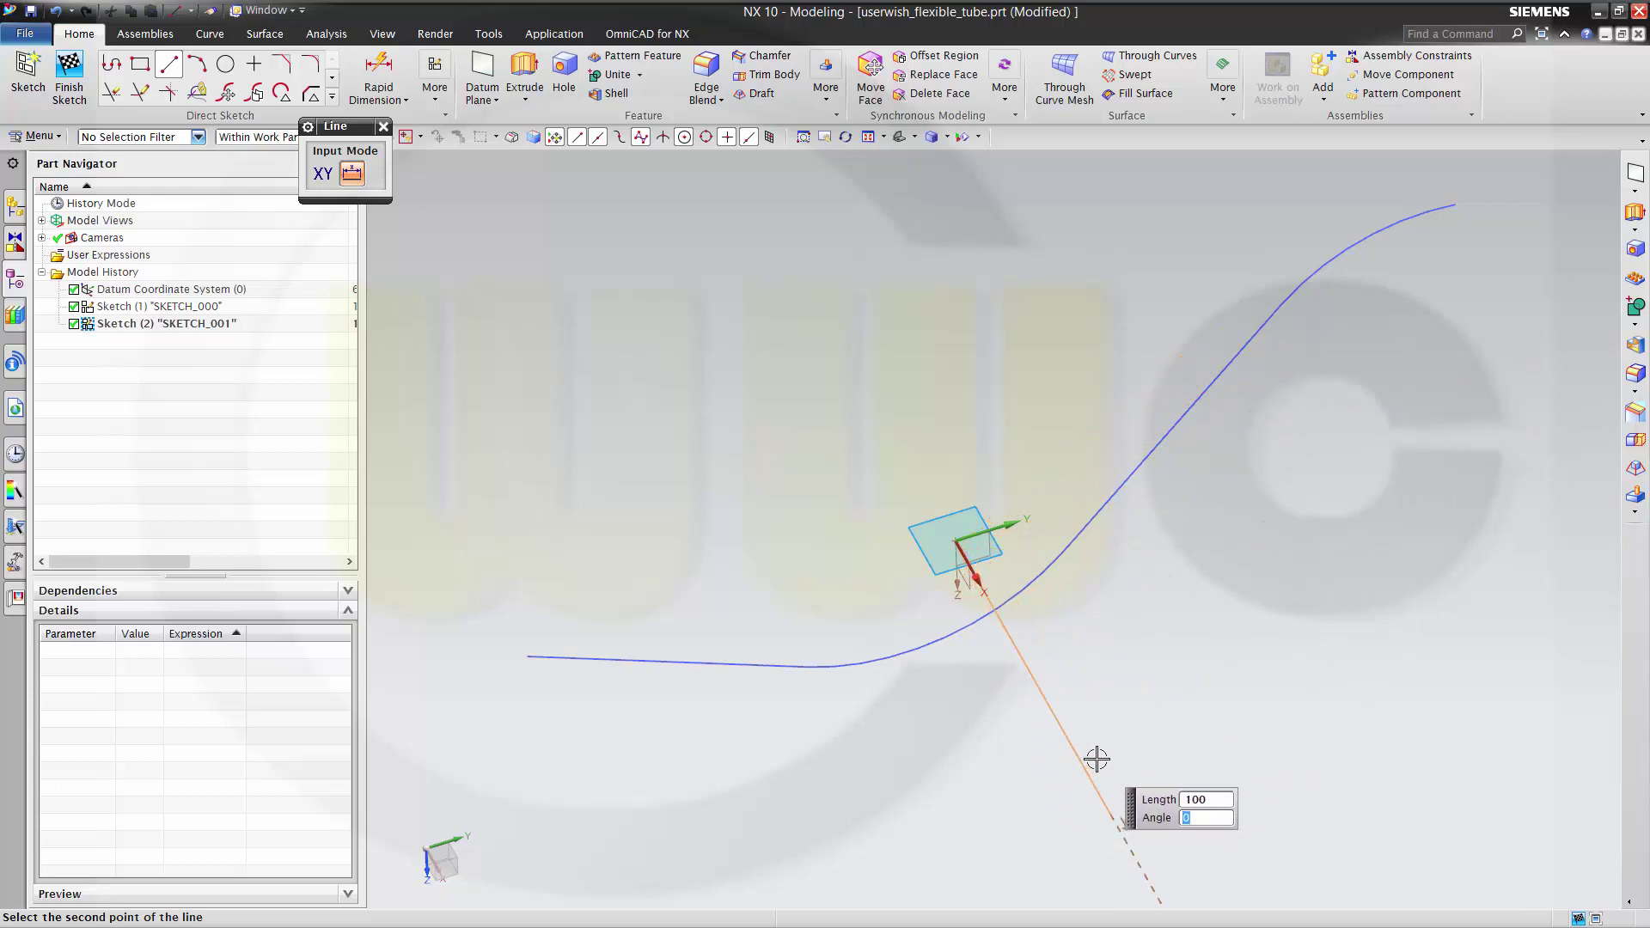
pyautogui.click(1097, 759)
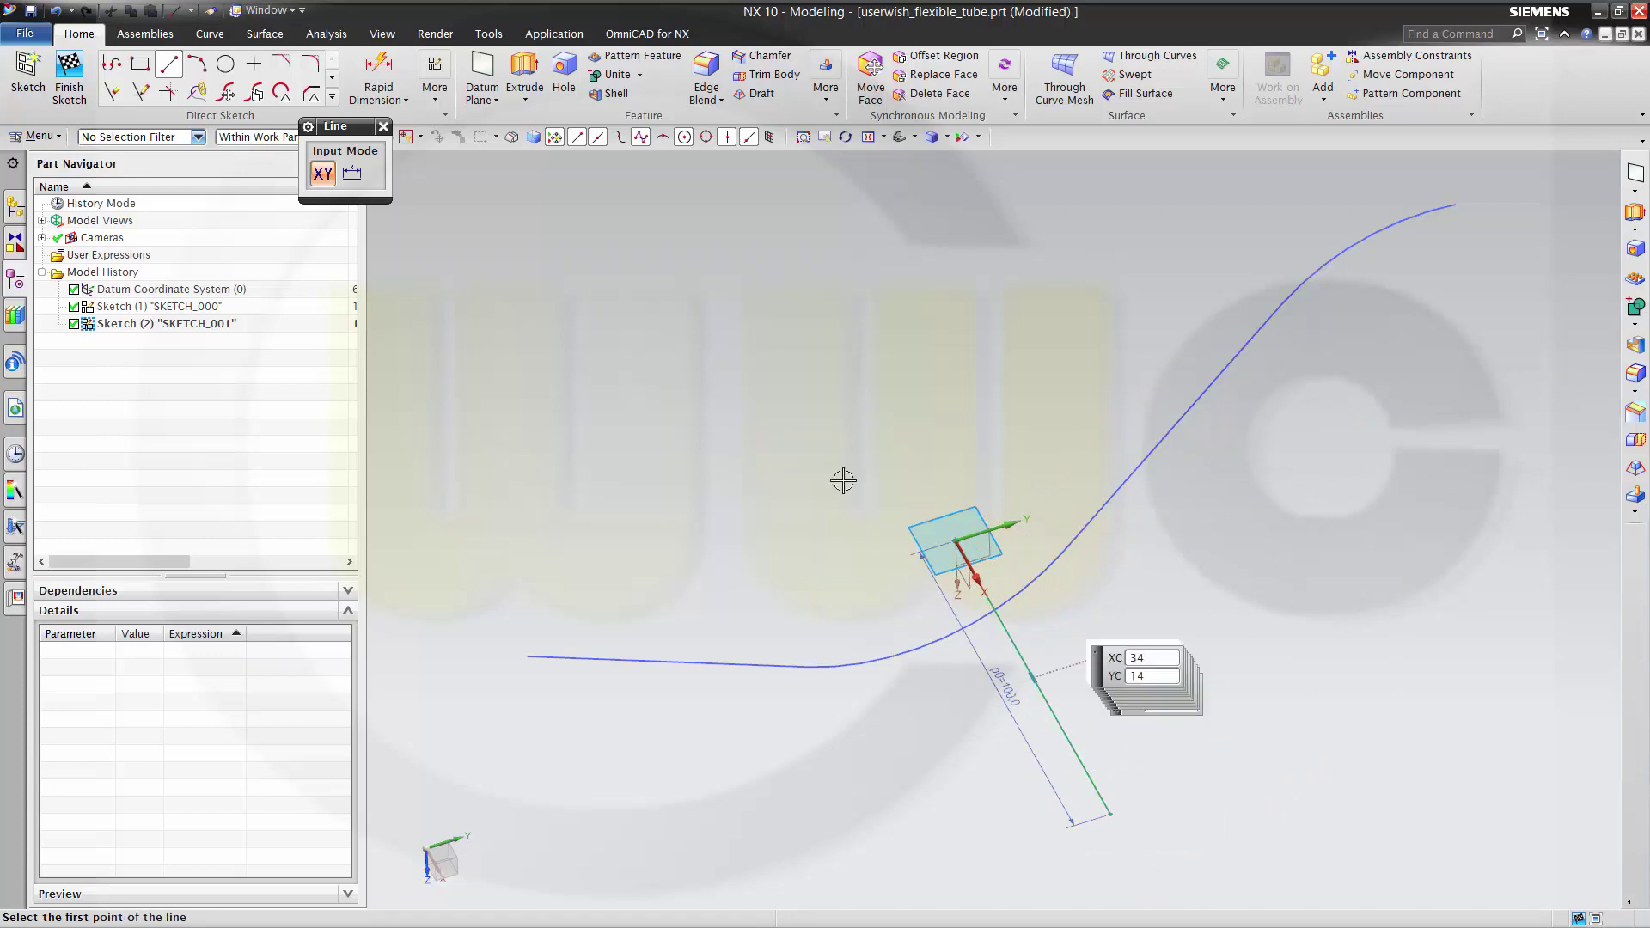
pyautogui.click(72, 72)
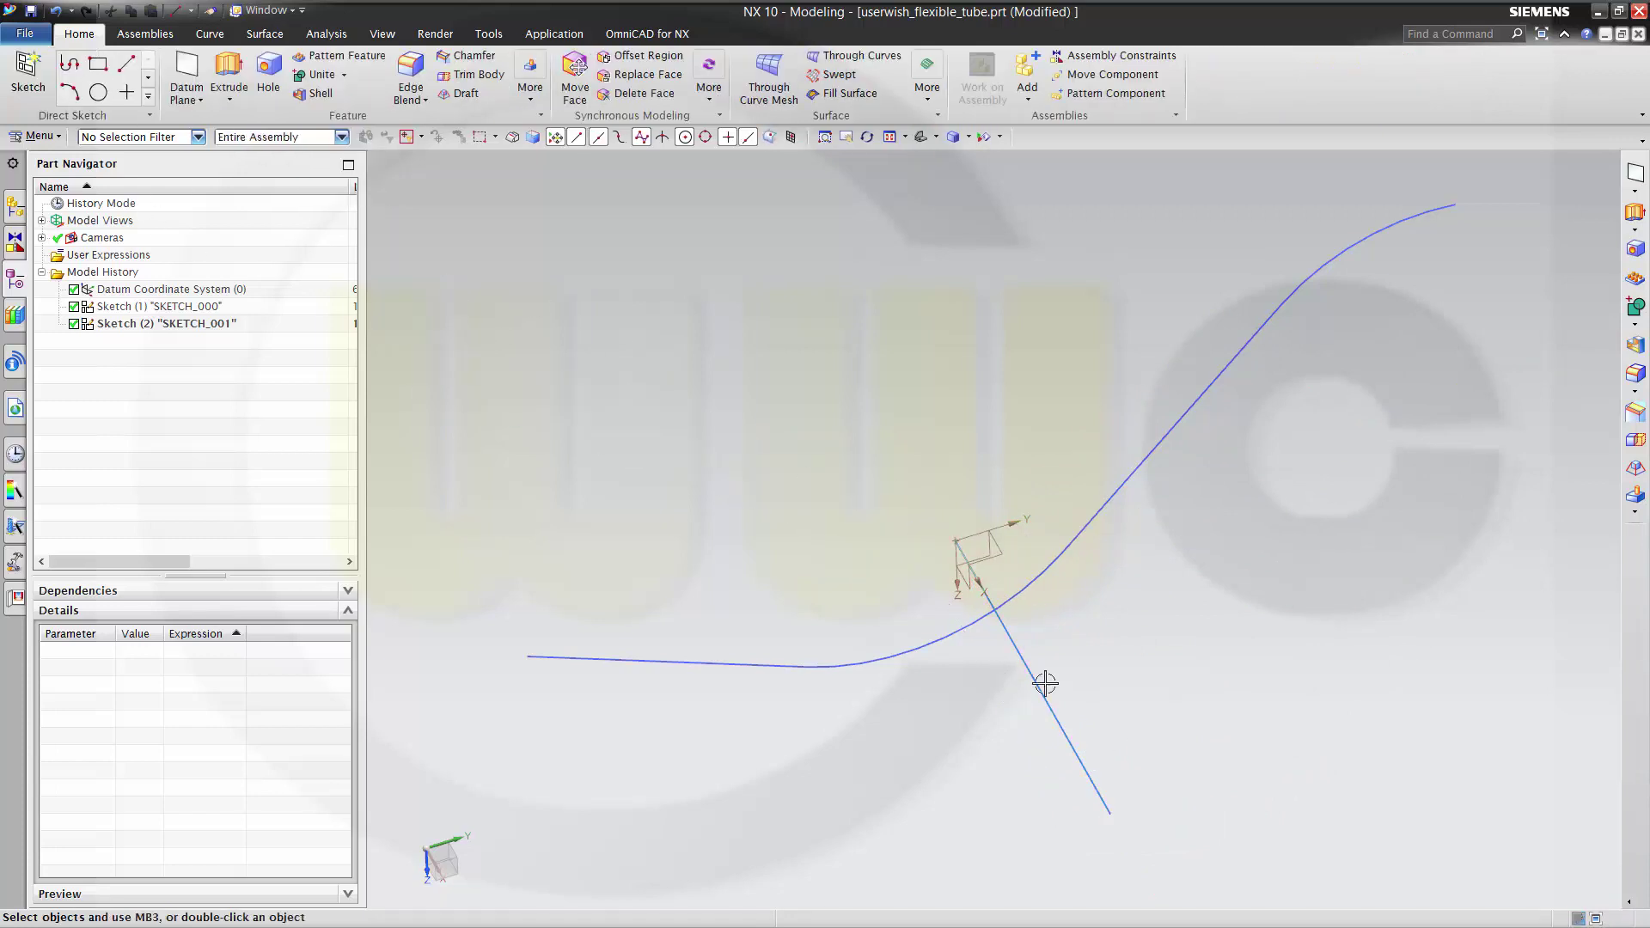
# Step: Start a third sketch on the XZ plane of the datum coordinate system
pyautogui.moveTo(1042, 682)
pyautogui.mouseDown(button='middle')
pyautogui.moveTo(1060, 747)
pyautogui.moveTo(1120, 776)
pyautogui.moveTo(1185, 623)
pyautogui.moveTo(1318, 578)
pyautogui.moveTo(1318, 666)
pyautogui.moveTo(1237, 736)
pyautogui.moveTo(1289, 770)
pyautogui.moveTo(1321, 713)
pyautogui.moveTo(1285, 714)
pyautogui.moveTo(1297, 726)
pyautogui.moveTo(1271, 694)
pyautogui.mouseUp(button='middle')
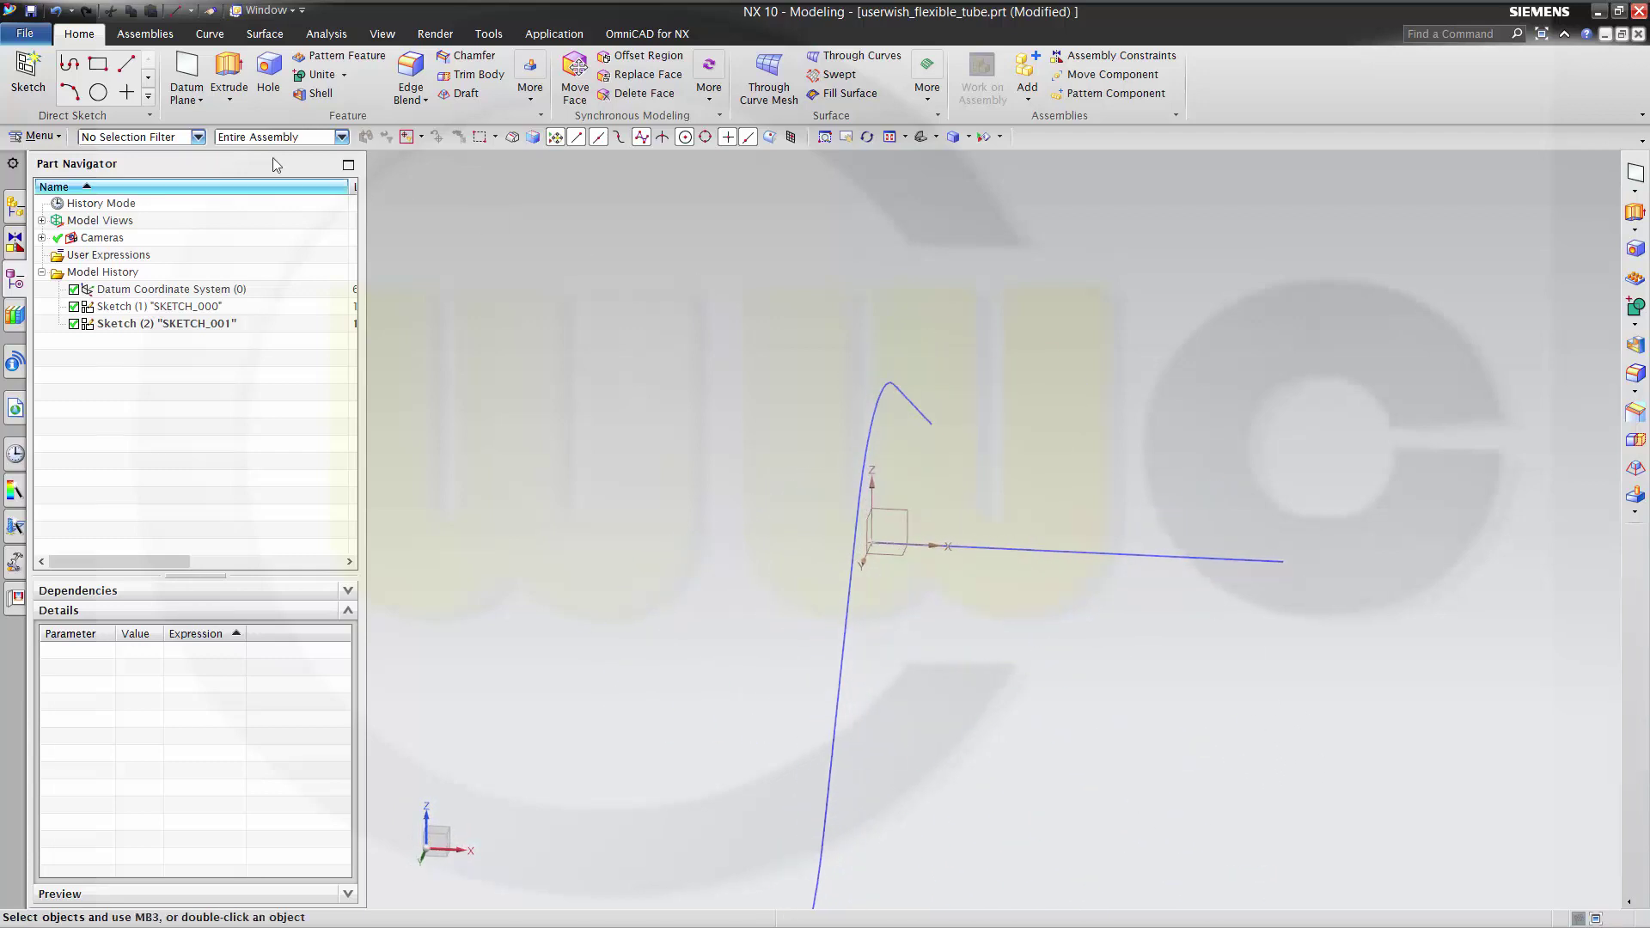
pyautogui.click(26, 79)
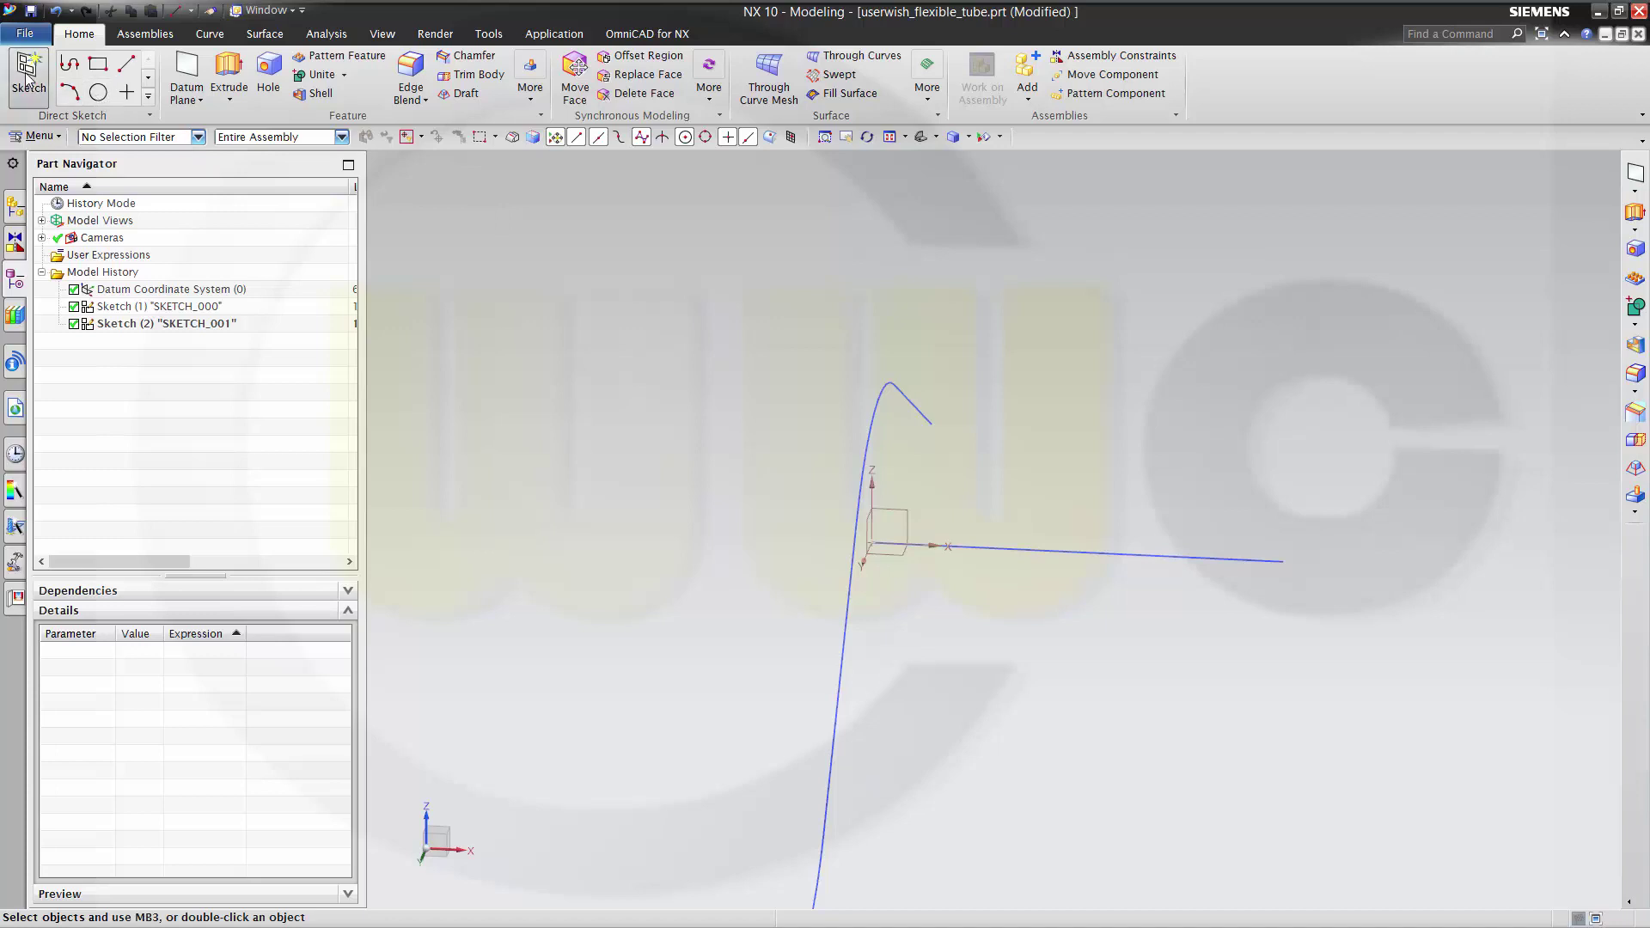
pyautogui.click(904, 511)
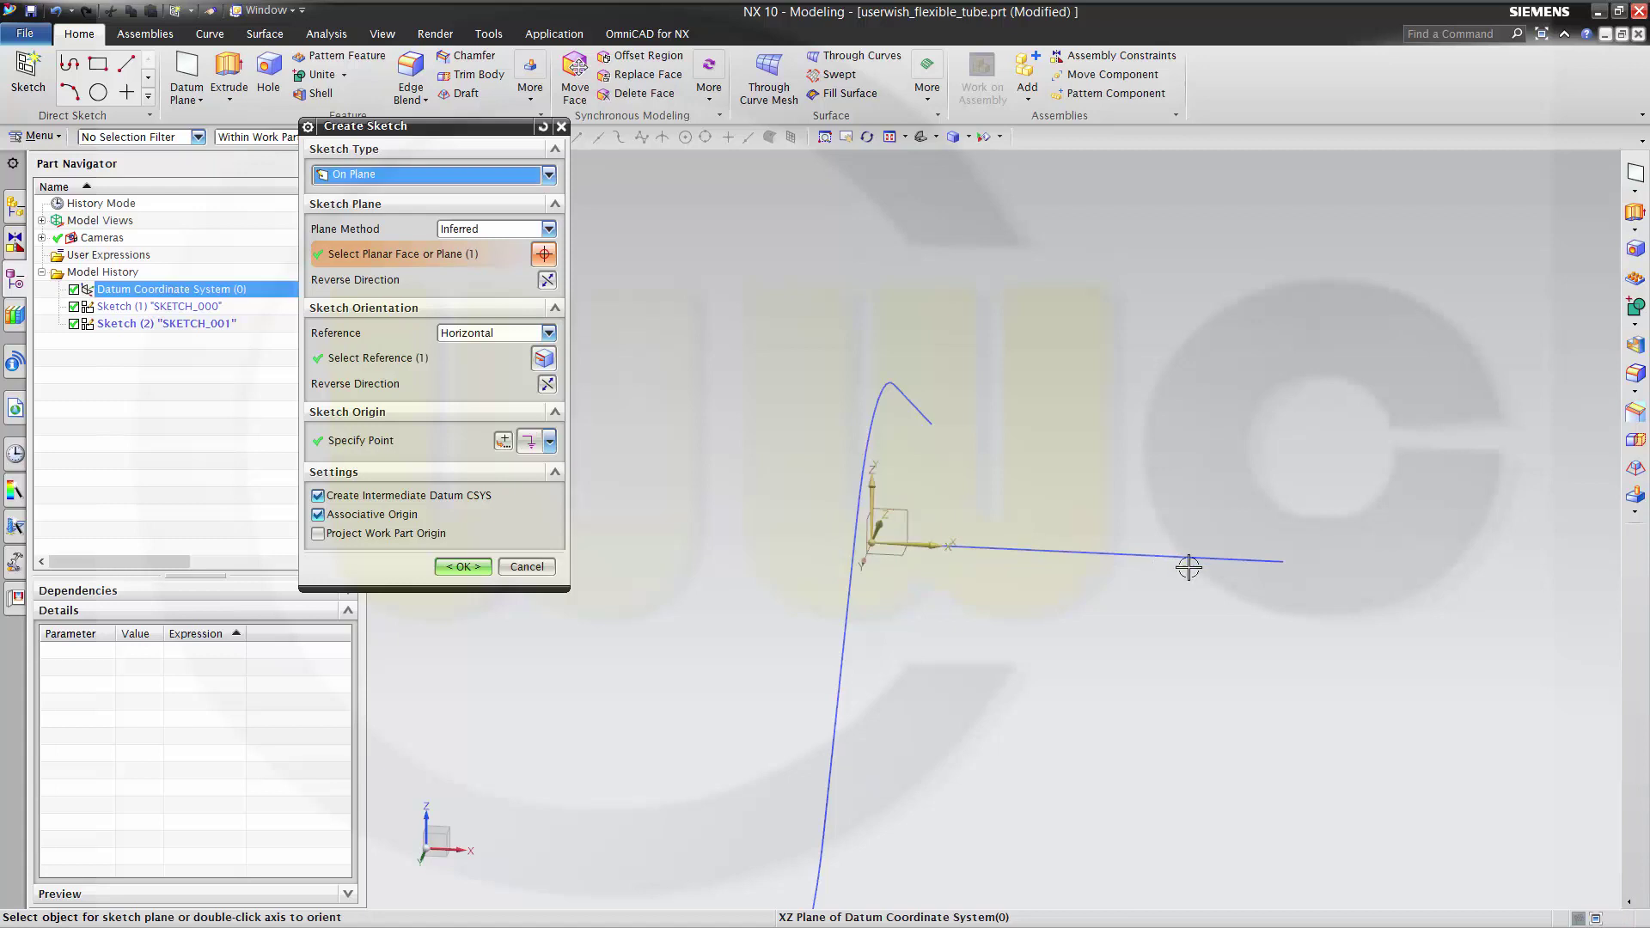
pyautogui.click(463, 567)
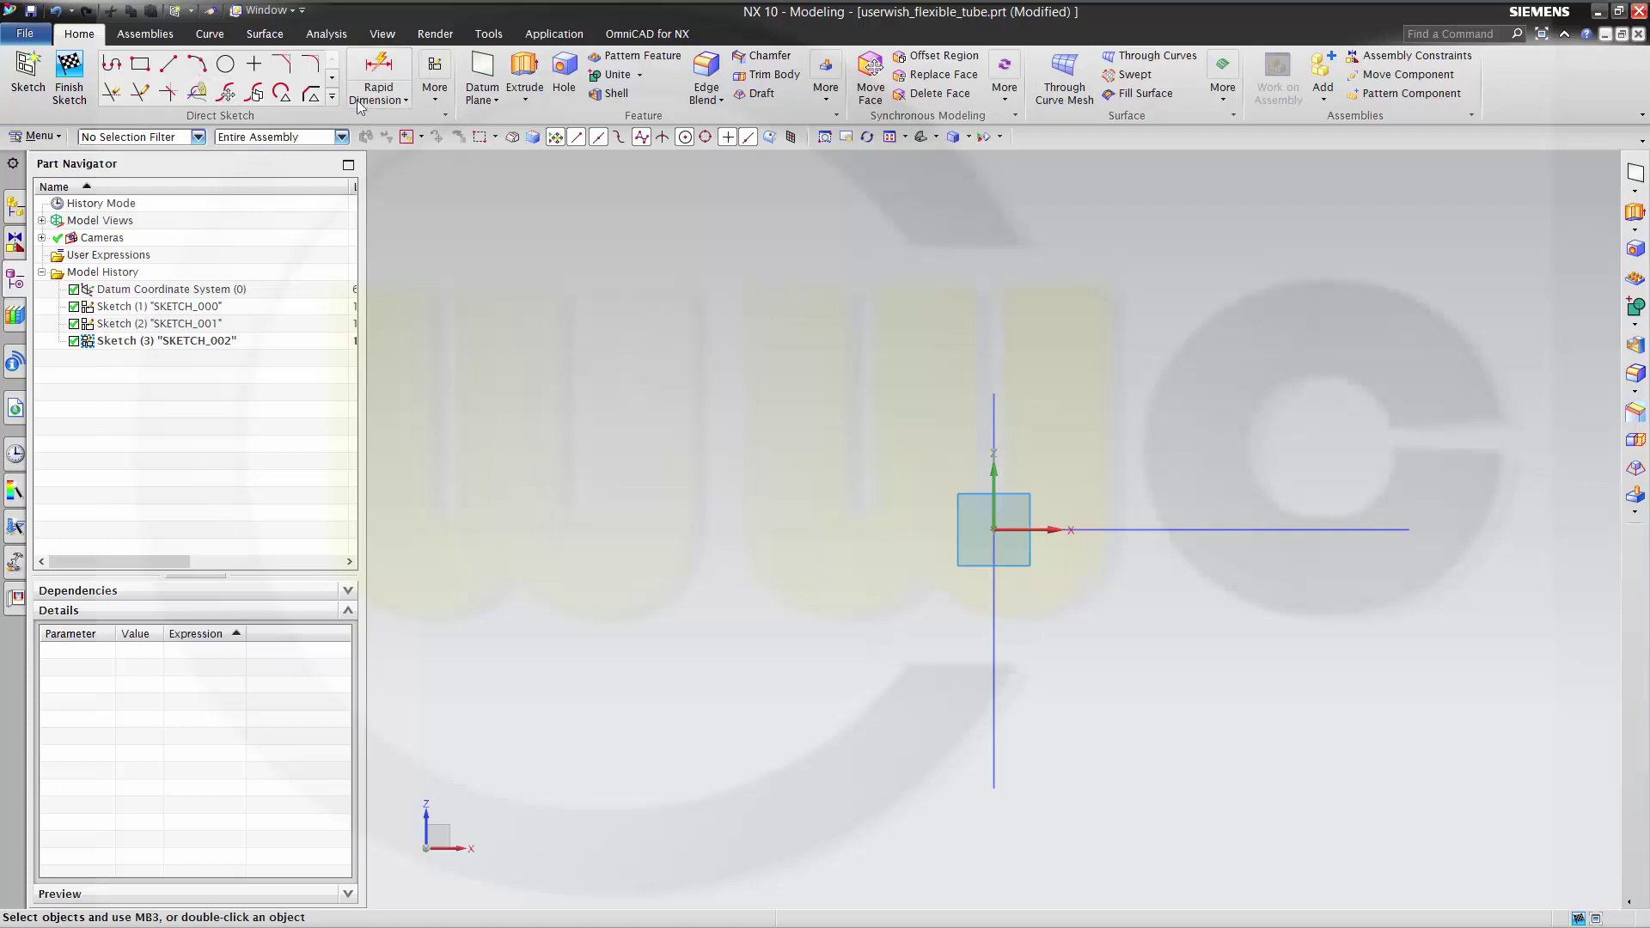
# Step: Draw a degree 3 studio spline through nine points, waving above the X axis from near the Z axis to about X 103, Z 41
pyautogui.click(333, 83)
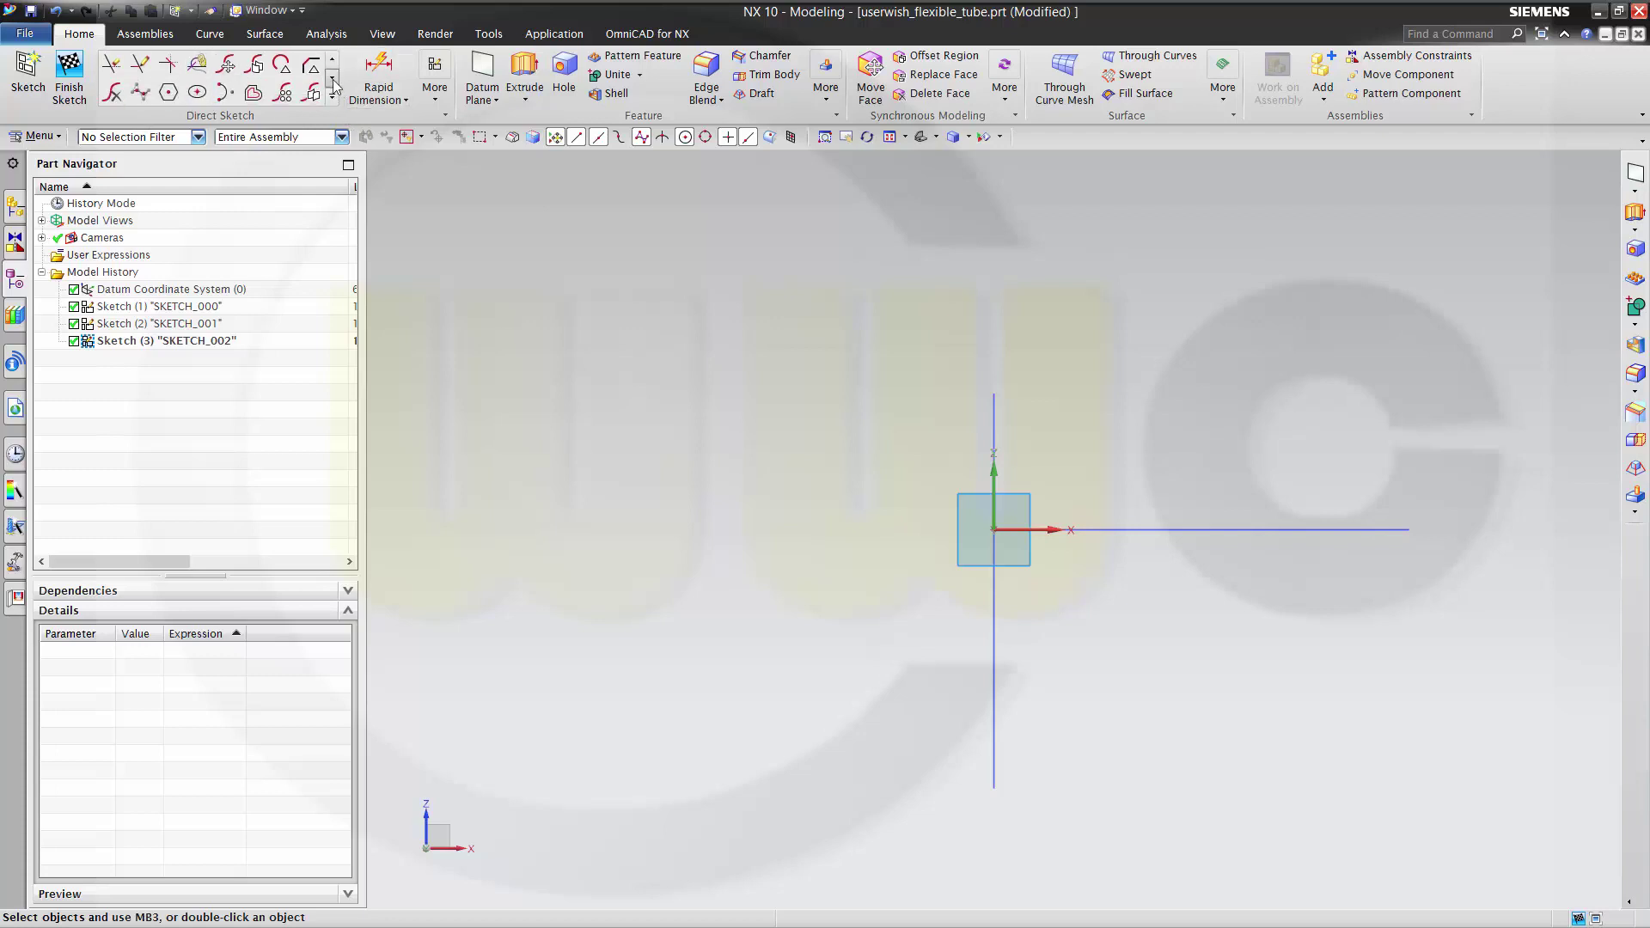
pyautogui.click(333, 83)
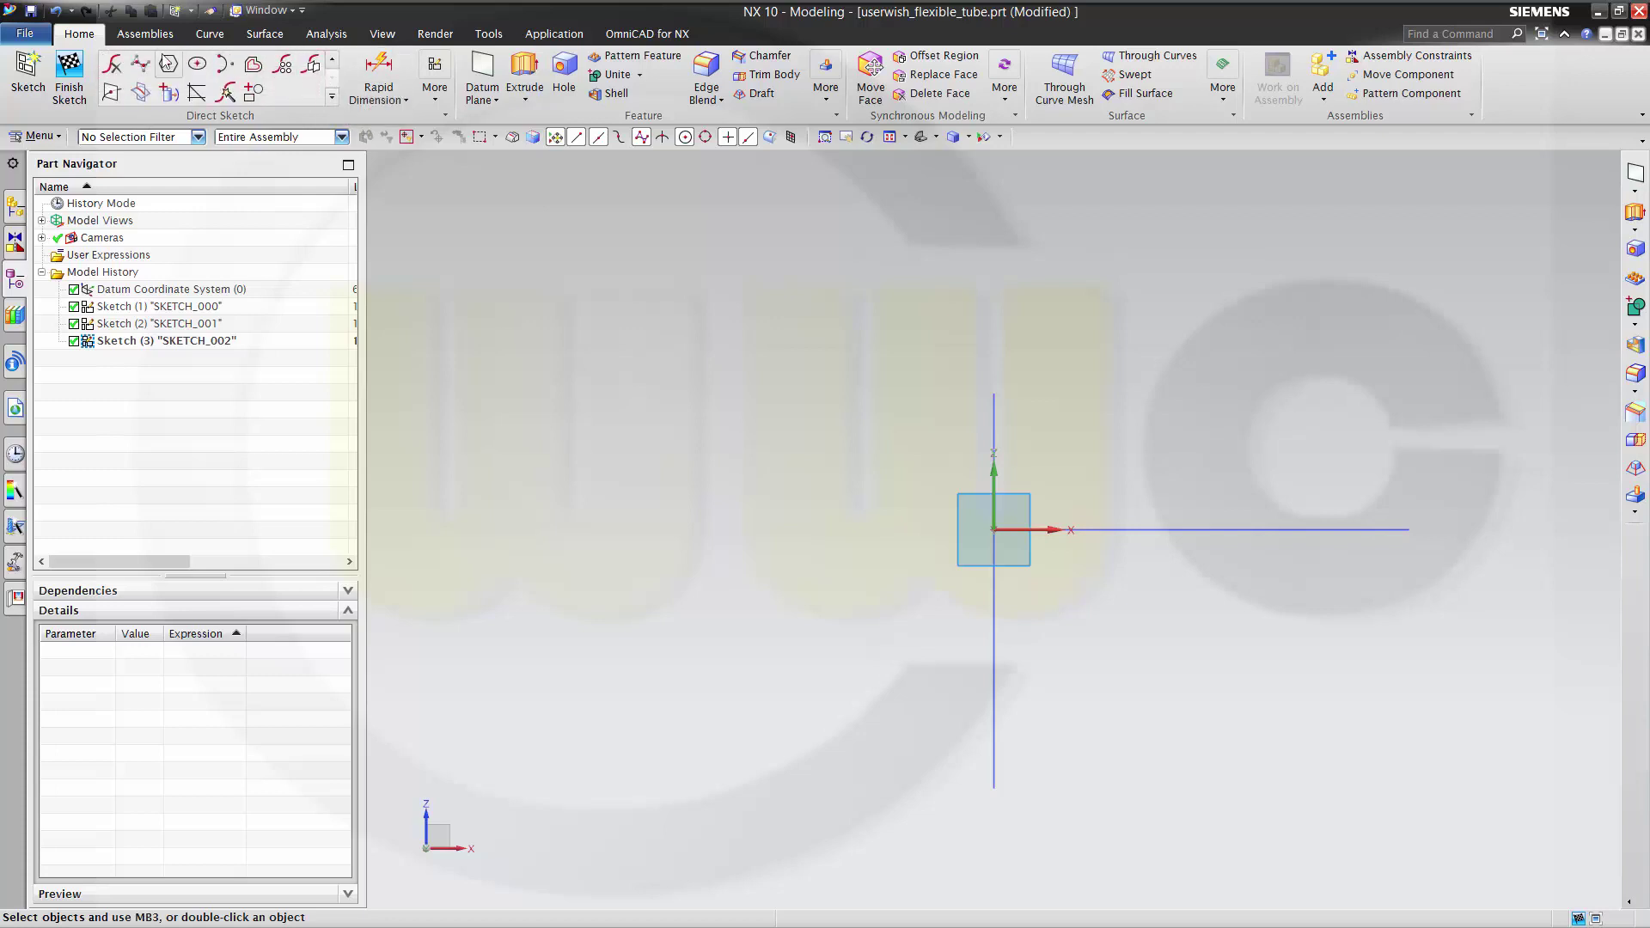
pyautogui.click(140, 64)
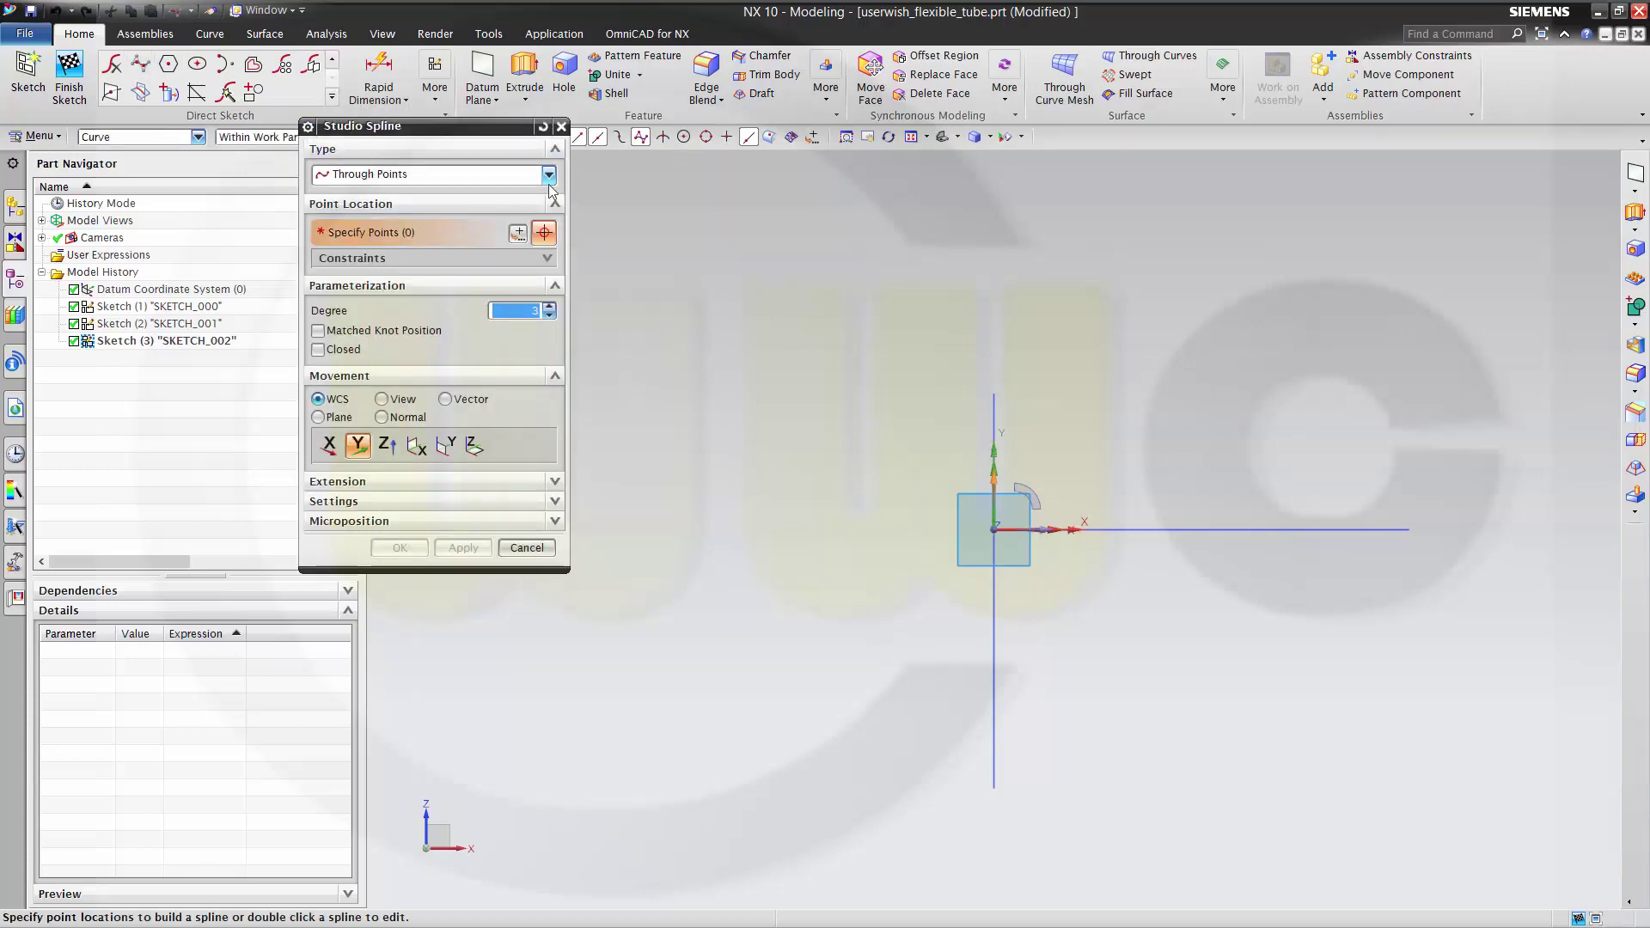
pyautogui.click(1008, 458)
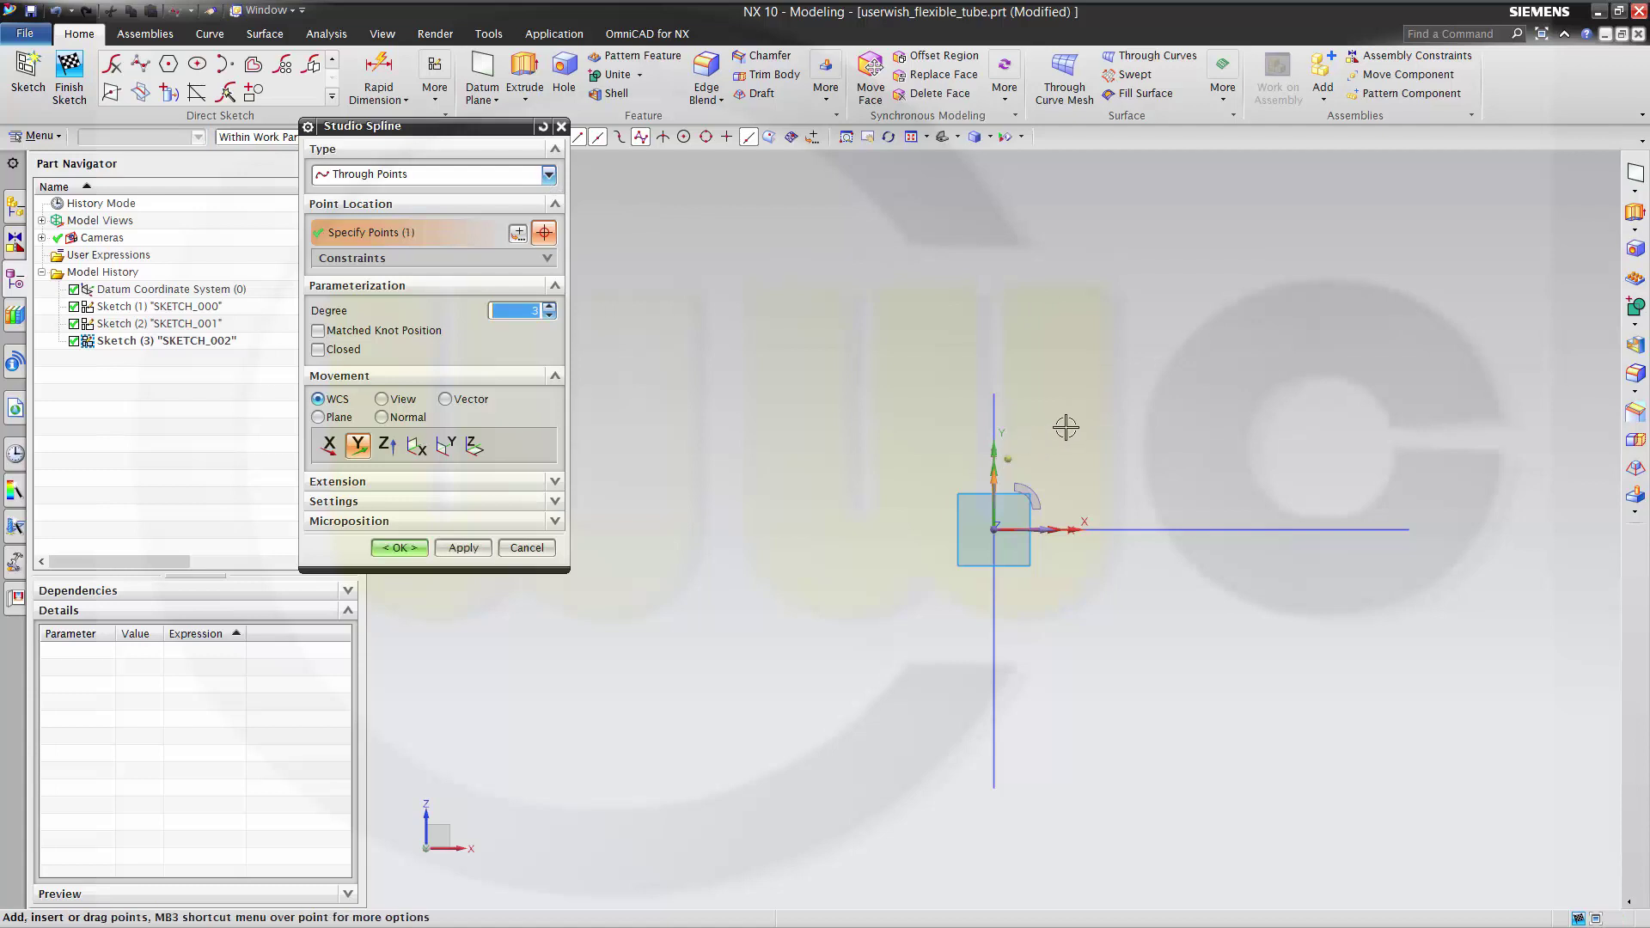
pyautogui.click(1065, 427)
pyautogui.click(1130, 424)
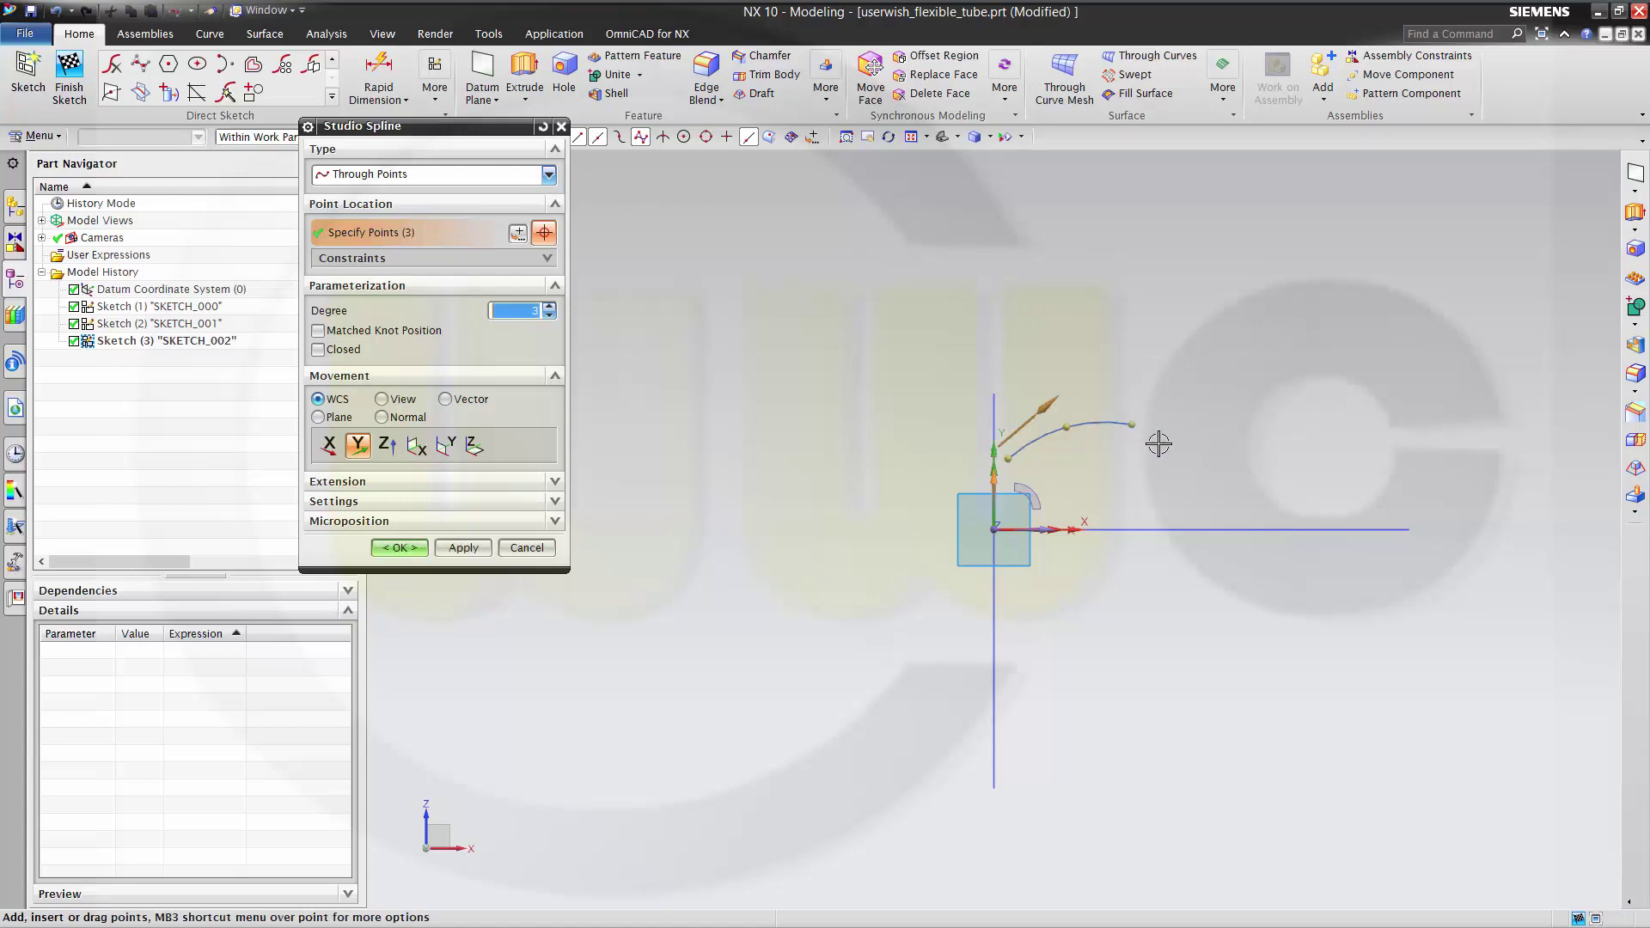
pyautogui.click(1185, 463)
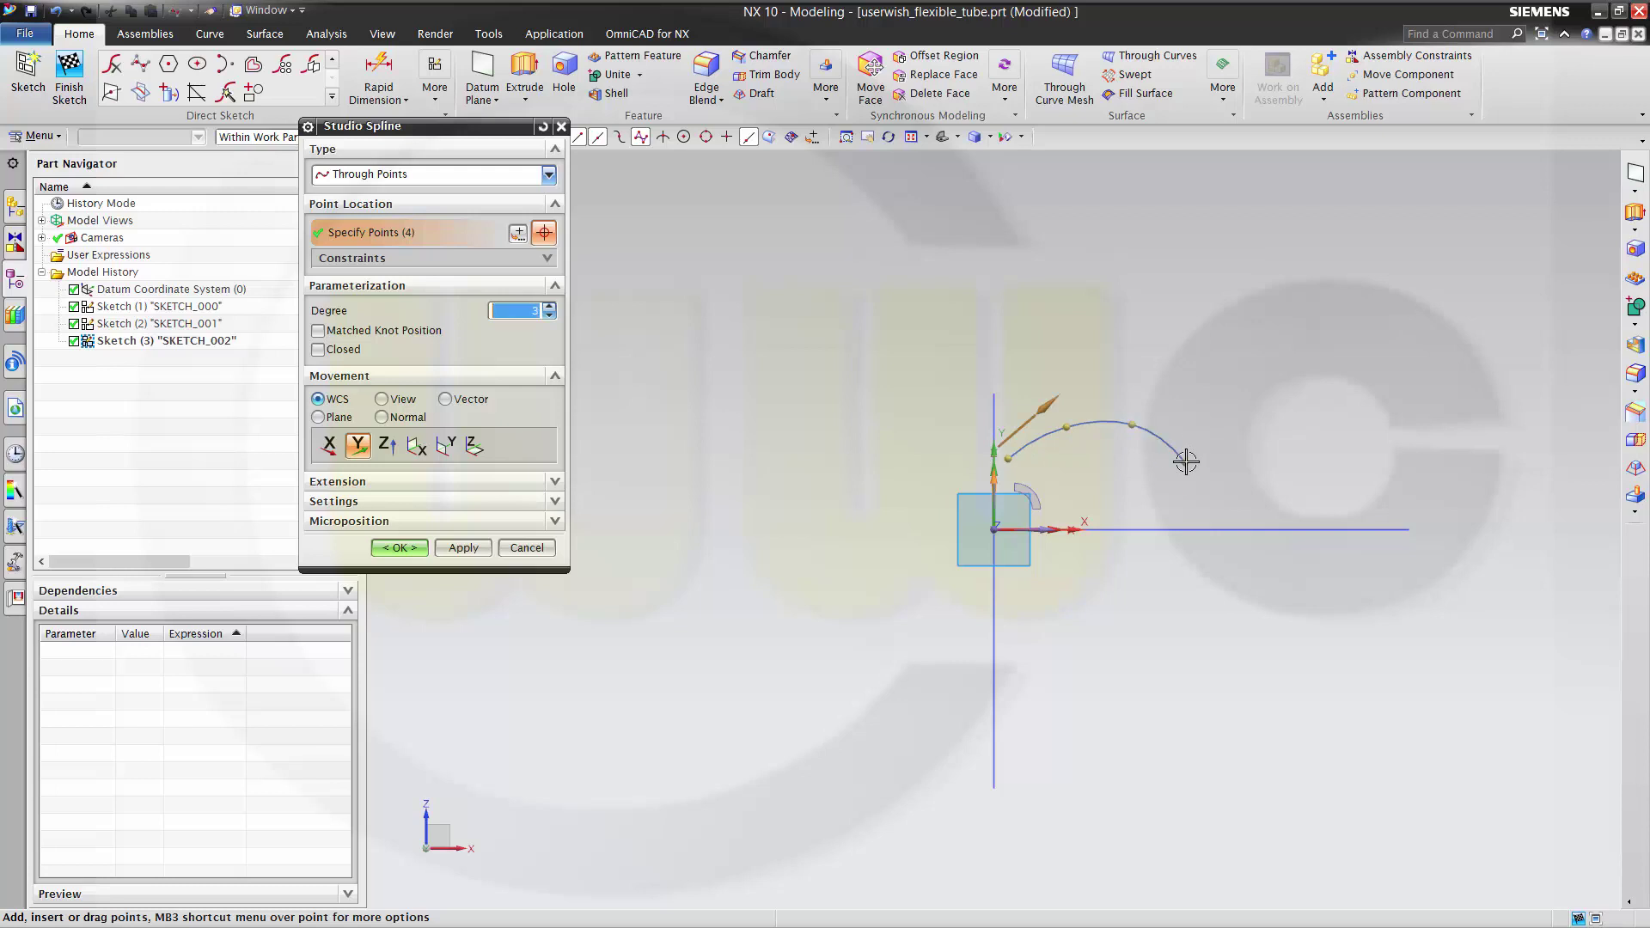
pyautogui.click(1244, 487)
pyautogui.click(1293, 474)
pyautogui.click(1353, 437)
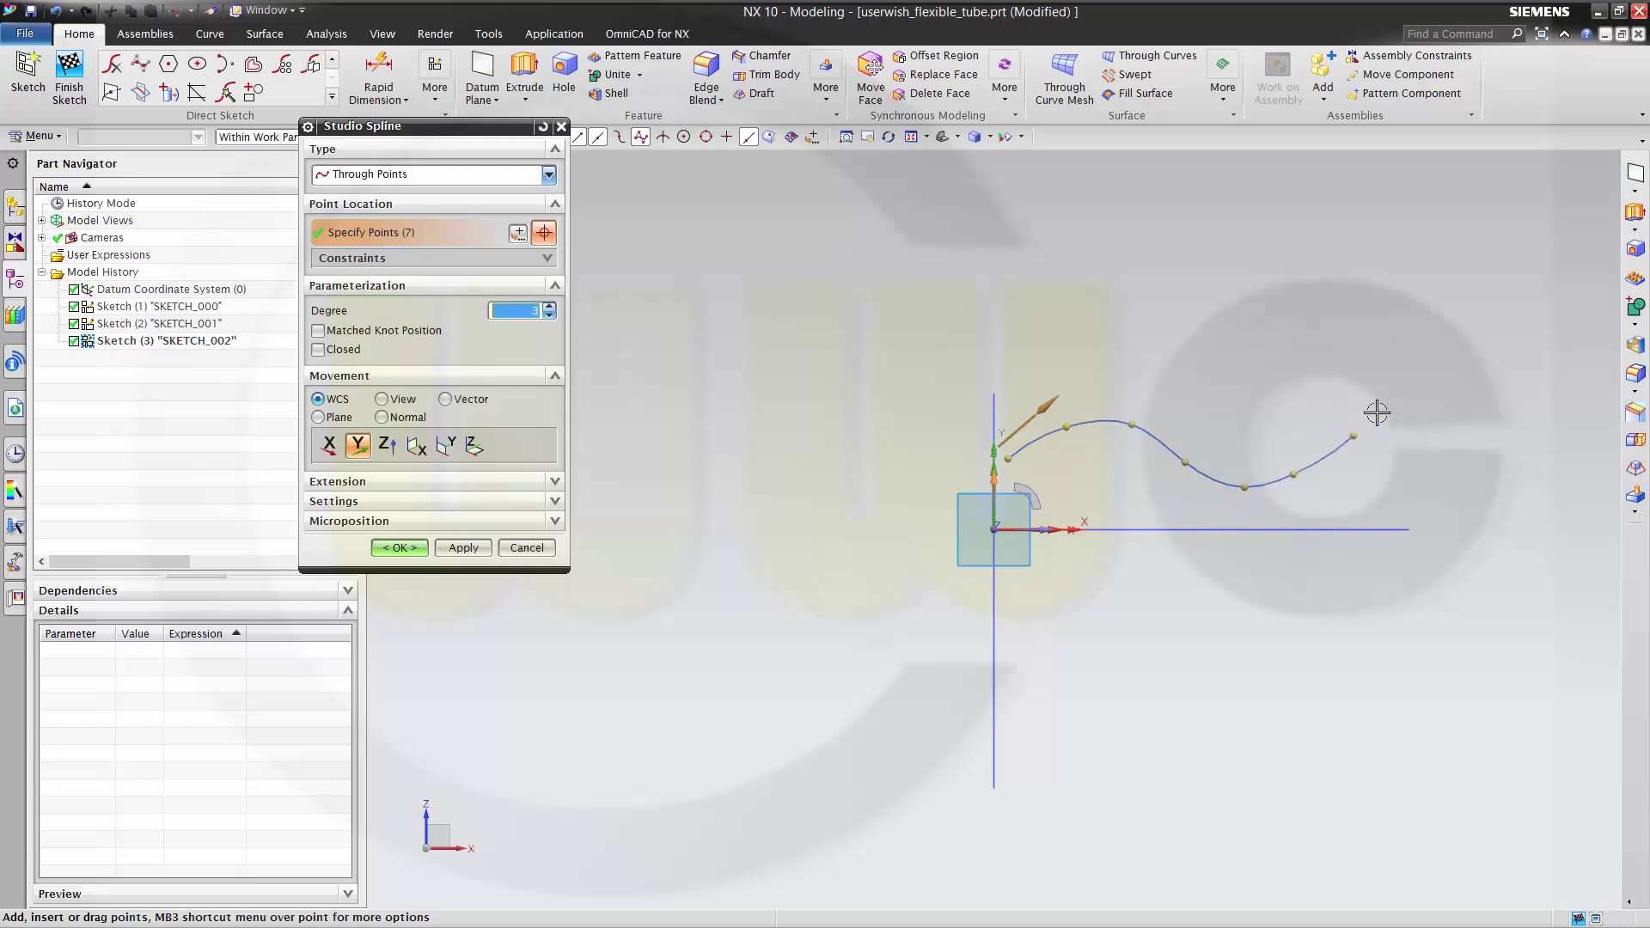
pyautogui.click(1397, 370)
pyautogui.click(1419, 361)
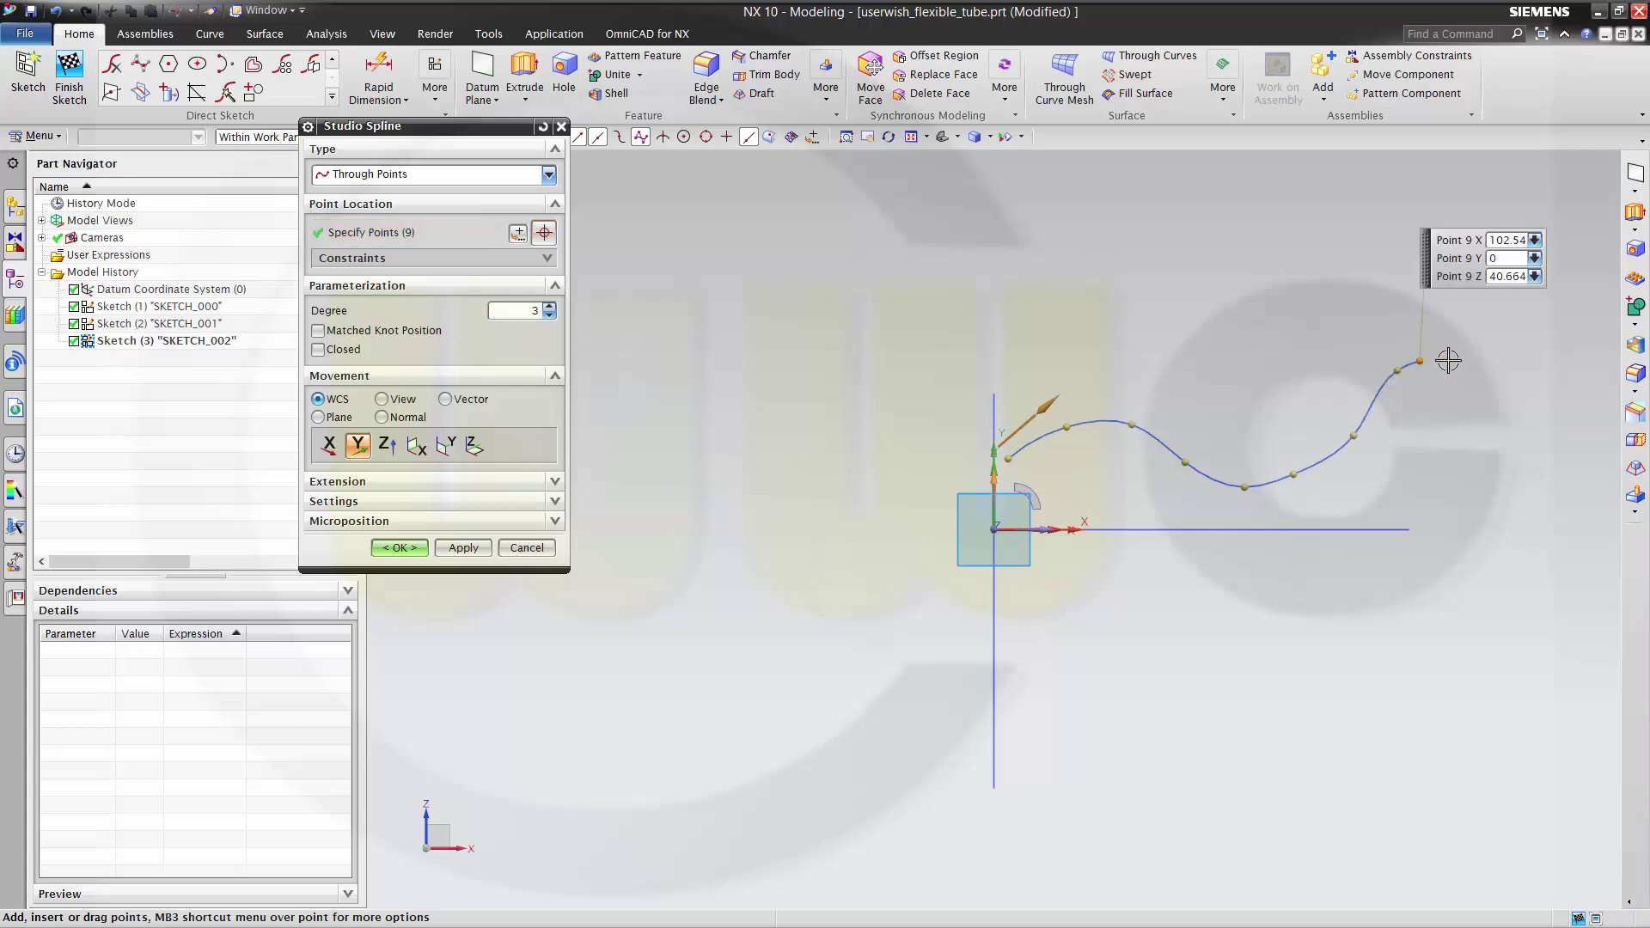
pyautogui.click(392, 550)
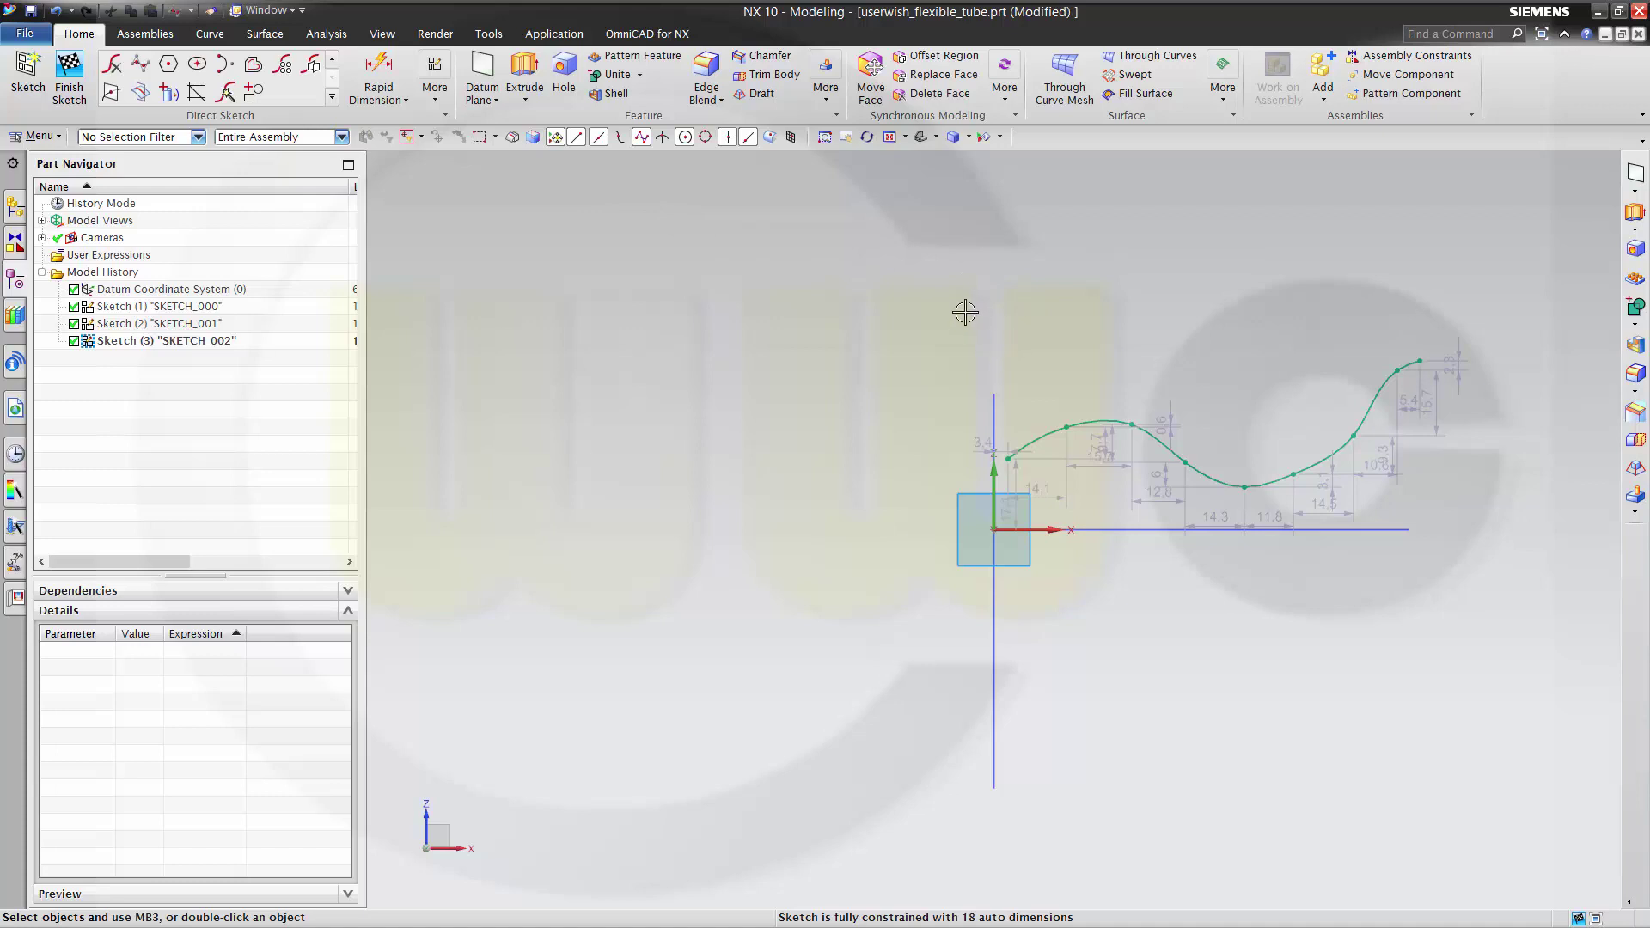
# Step: Constrain the spline's start point onto the Z axis of the datum coordinate system
pyautogui.click(994, 487)
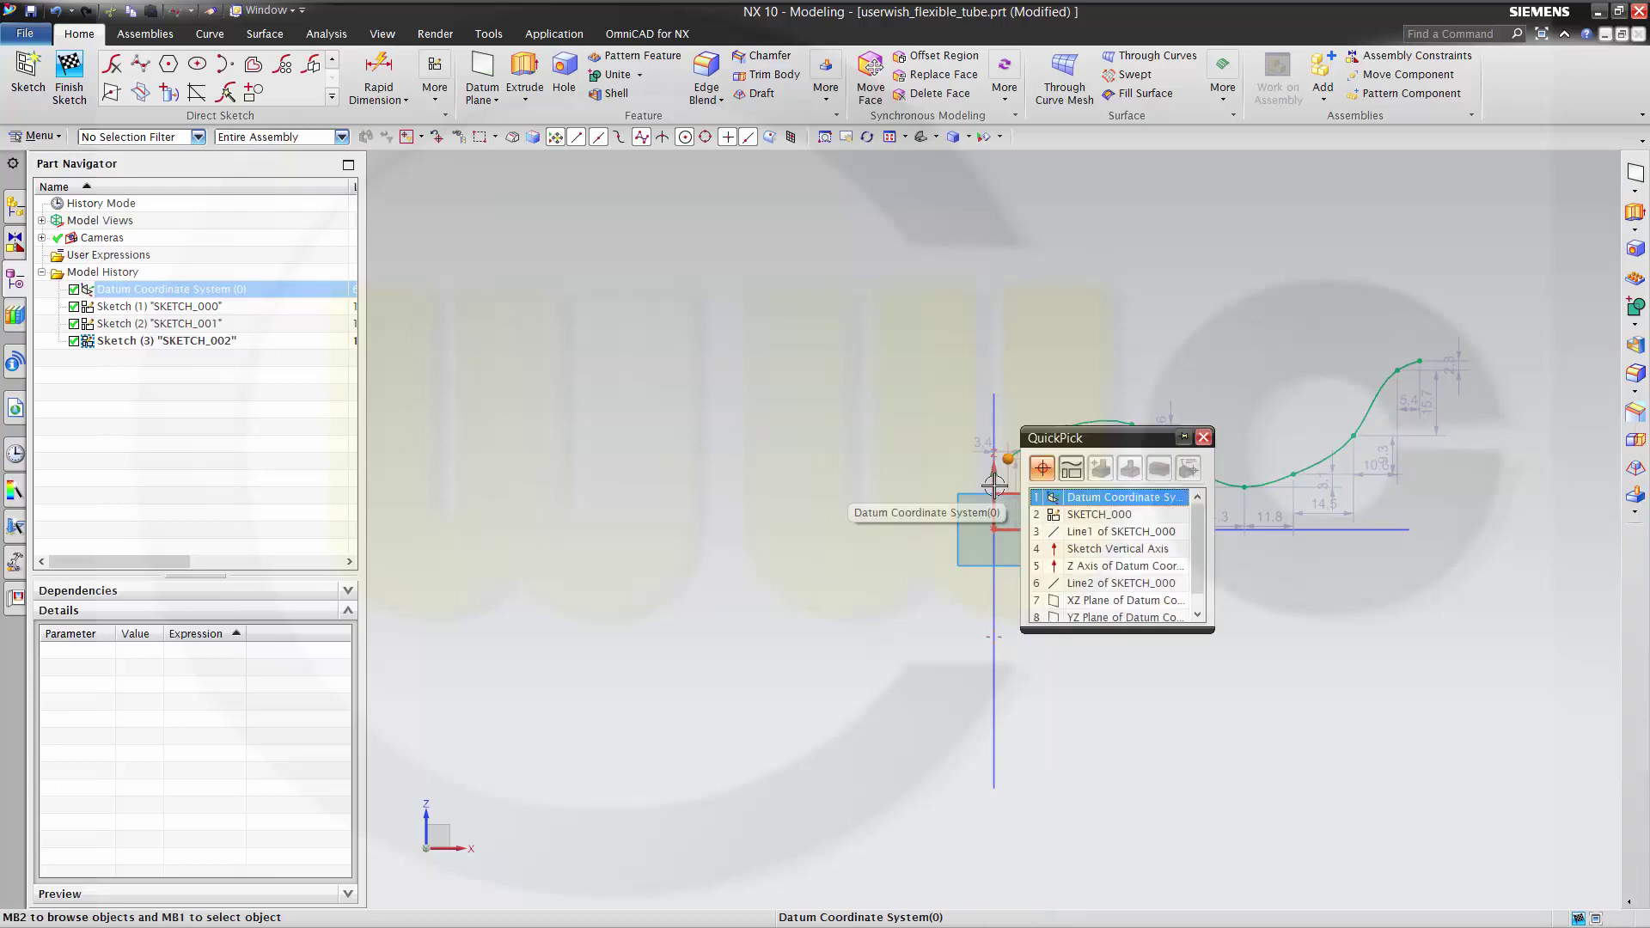
pyautogui.click(1108, 568)
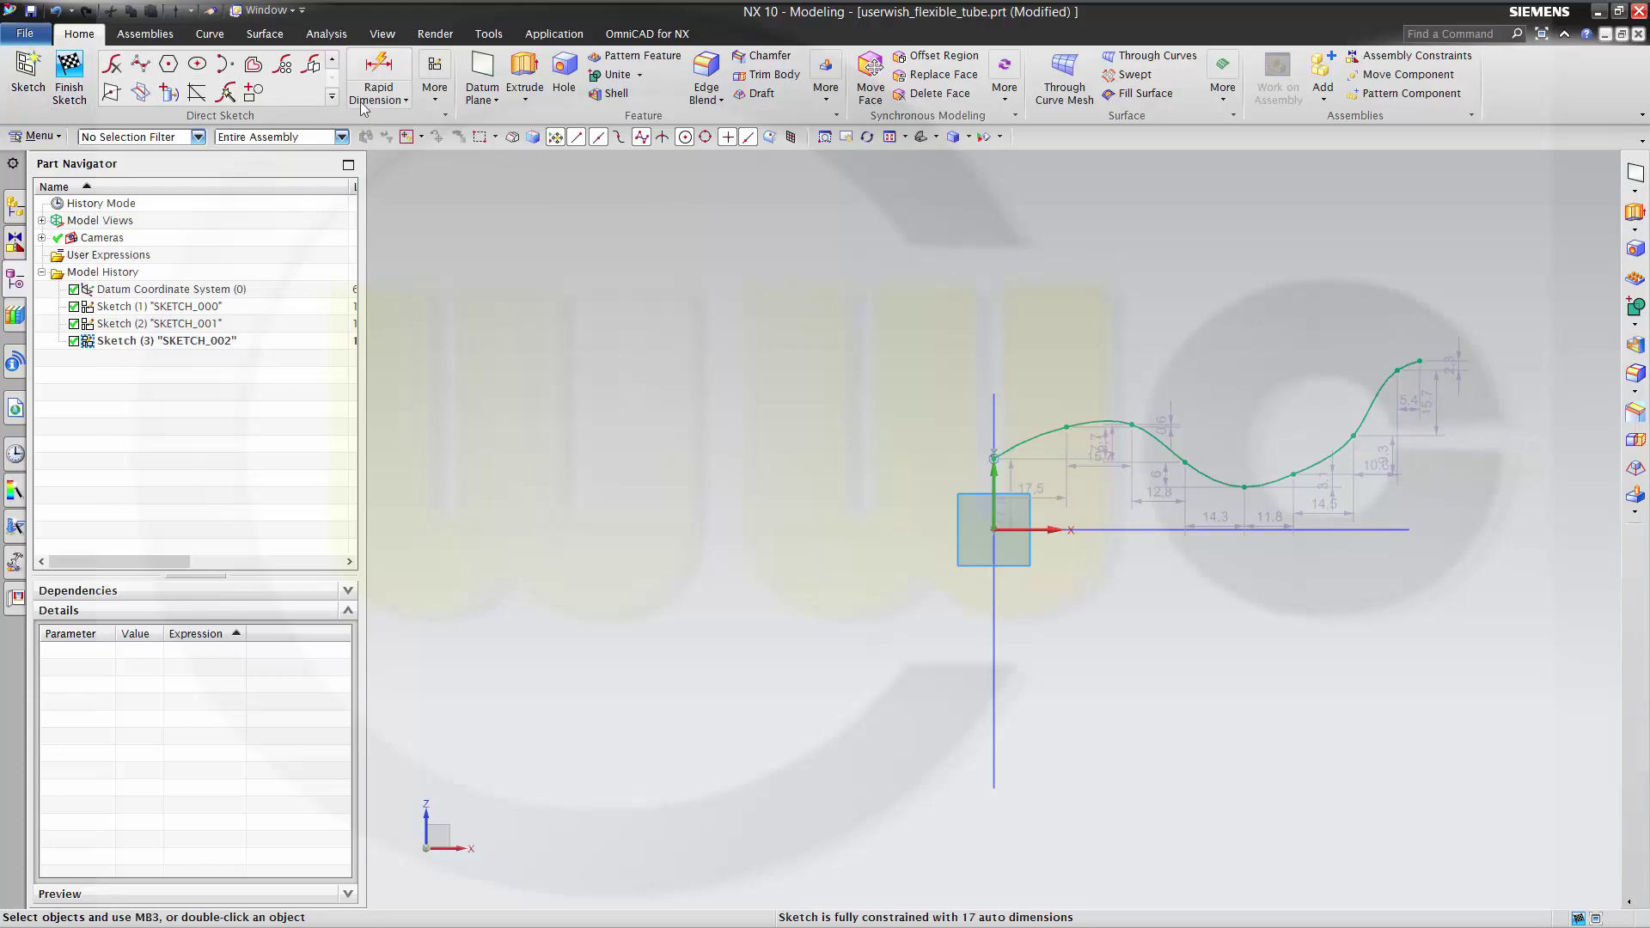
# Step: Draw a line from the far end of the X-axis line to the spline's end point, and convert it to reference
pyautogui.click(334, 64)
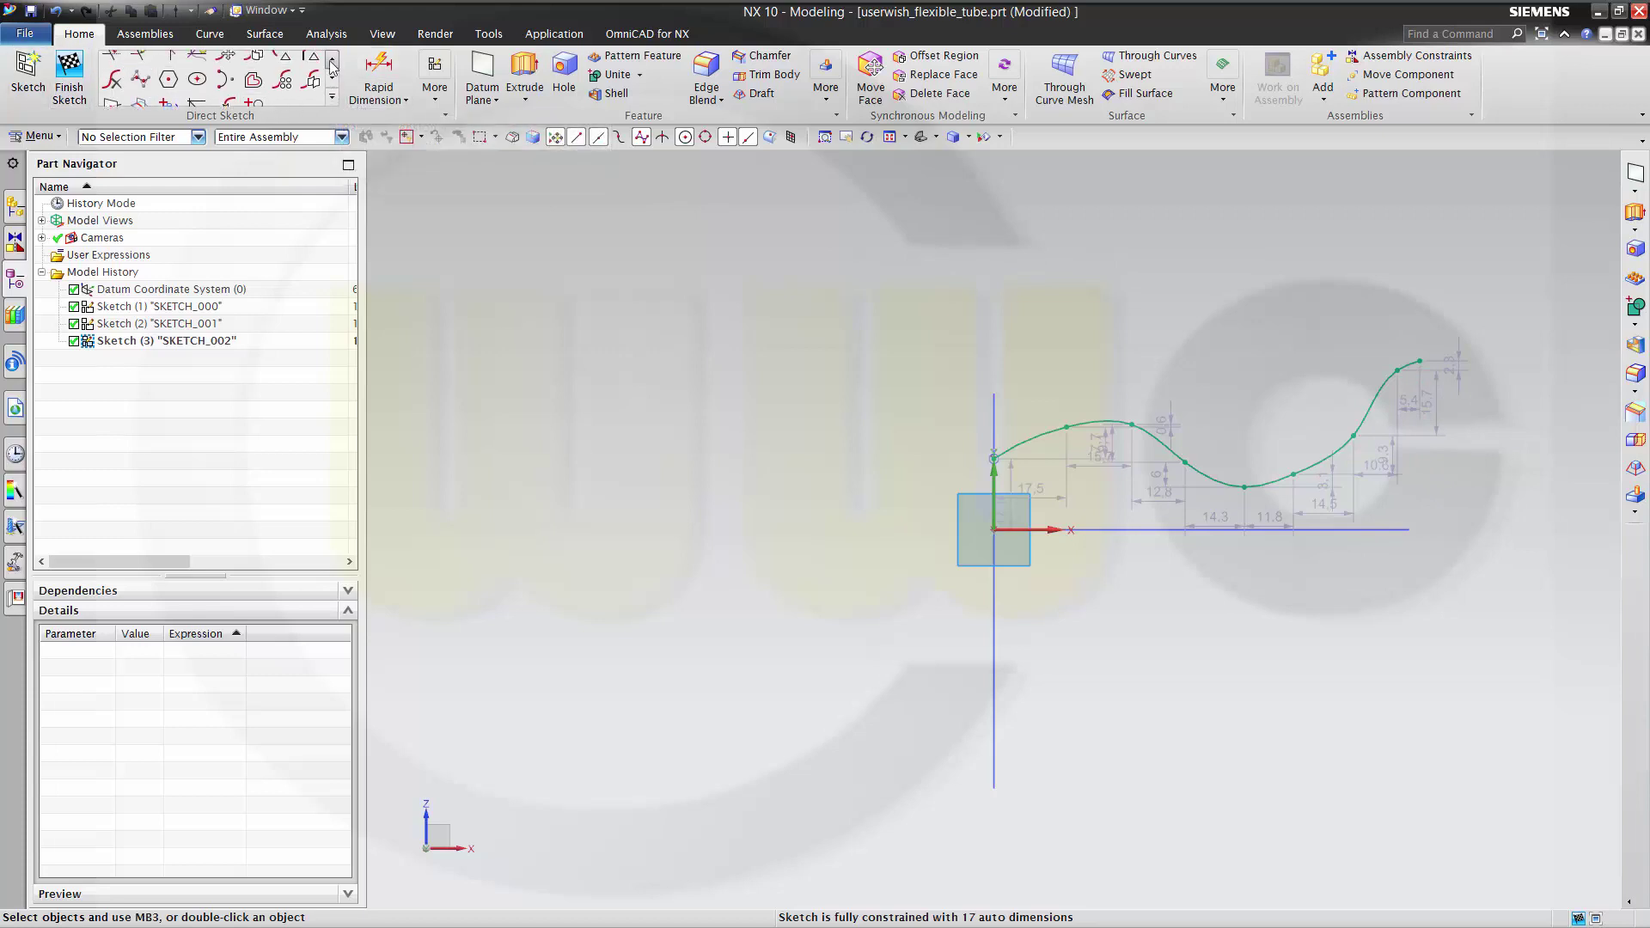
pyautogui.click(168, 66)
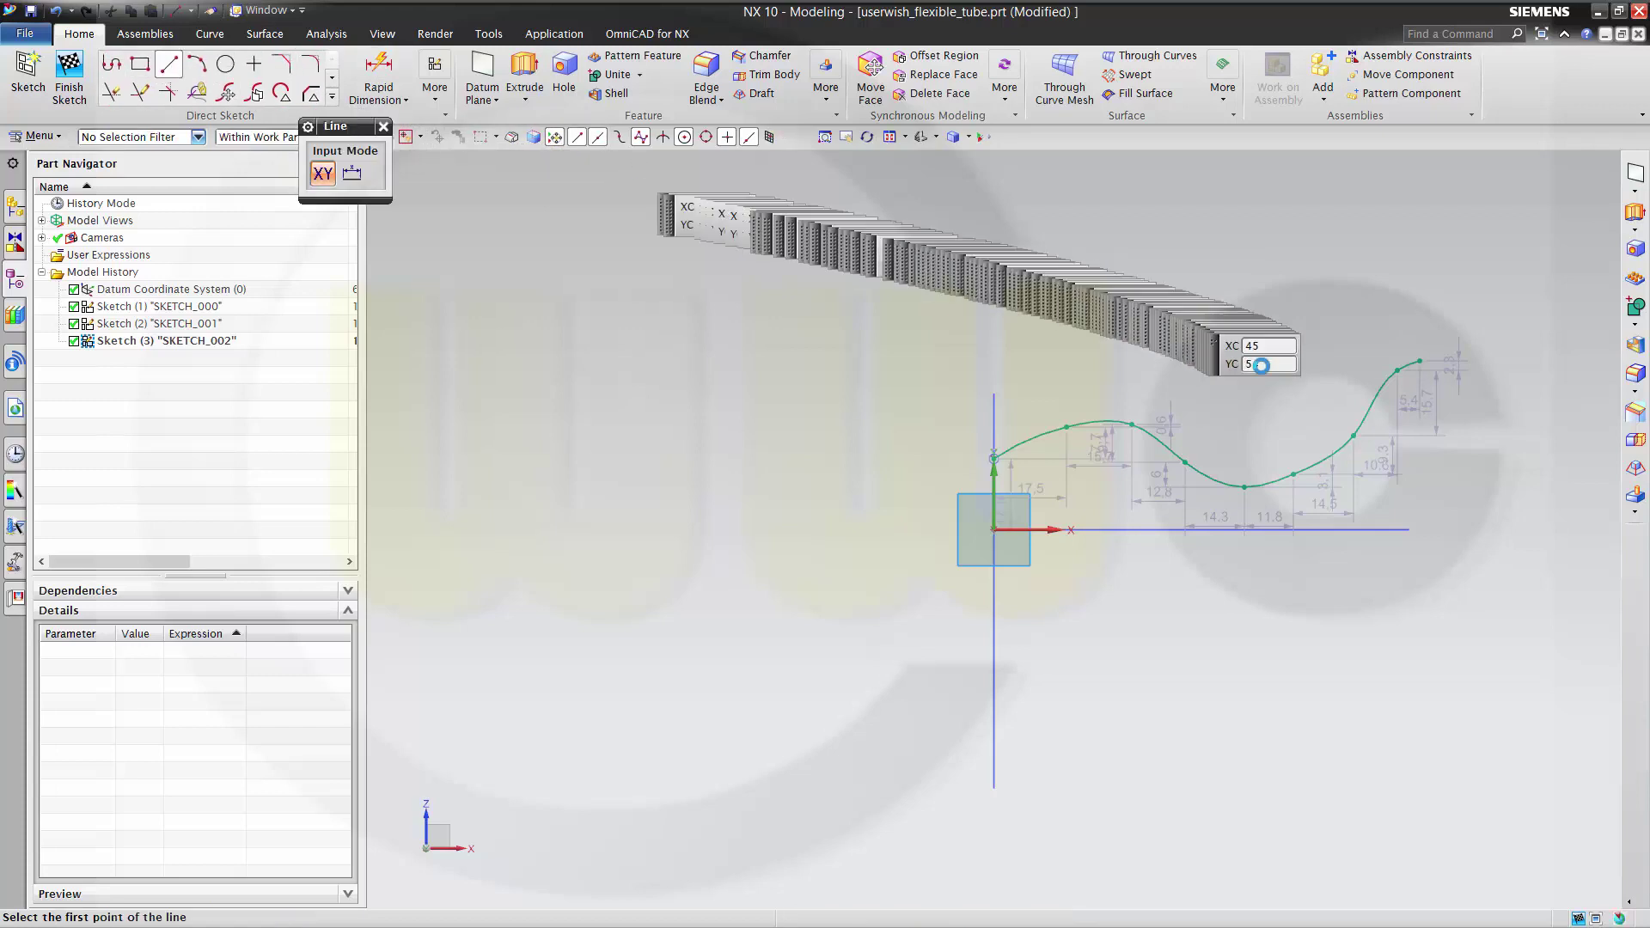
pyautogui.click(1410, 528)
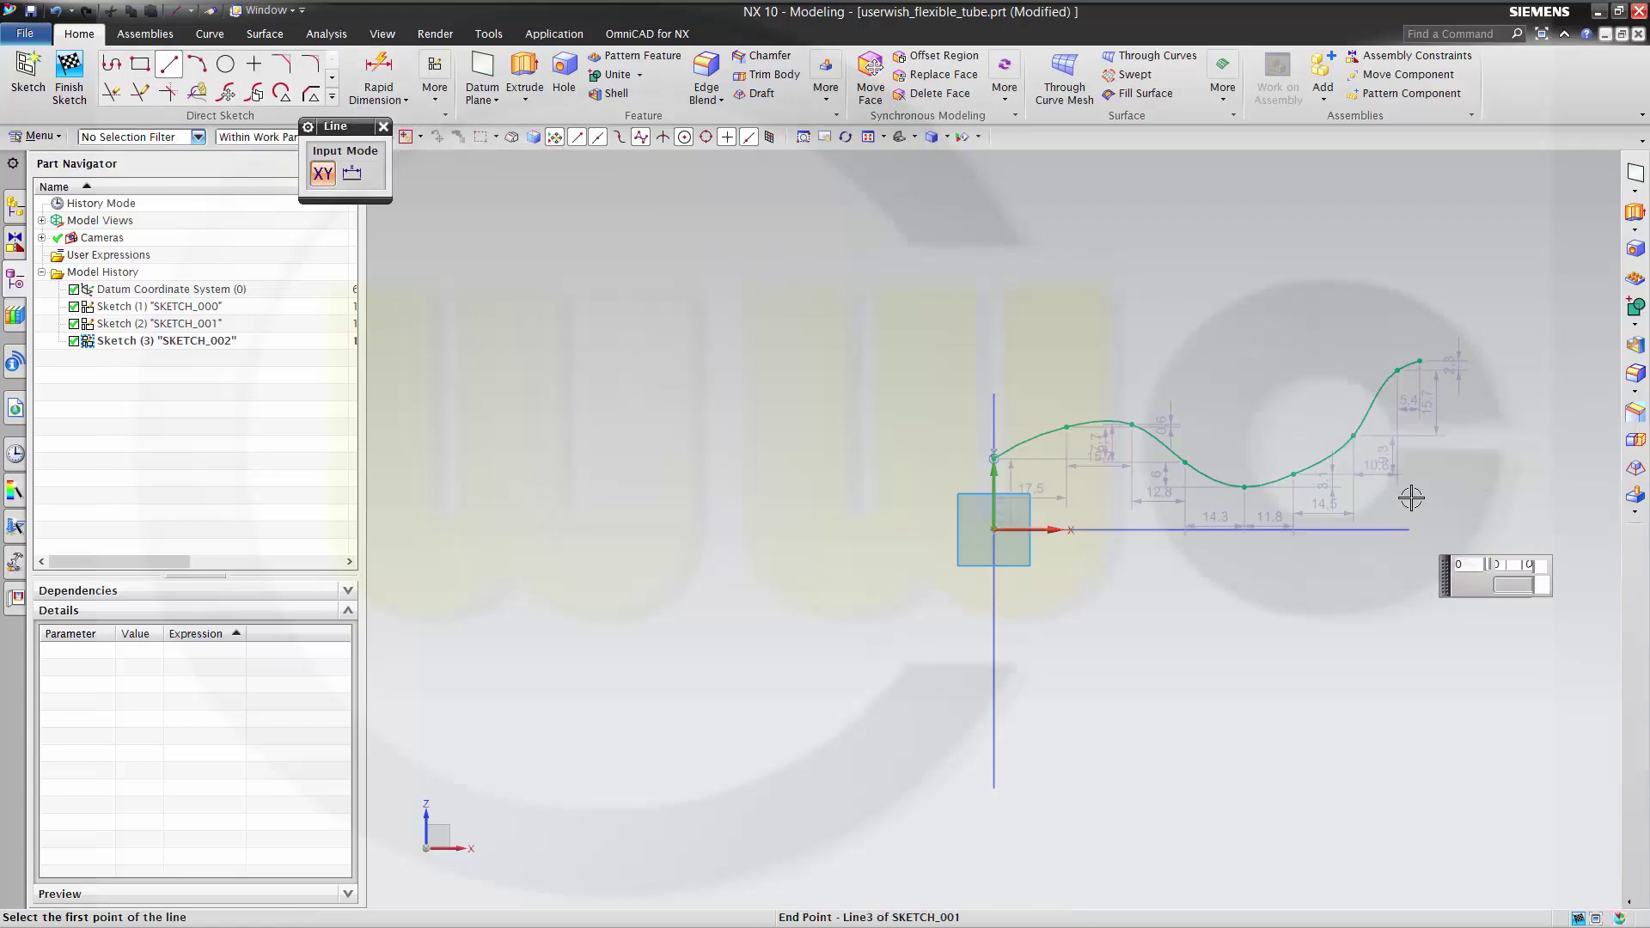
pyautogui.click(1421, 361)
pyautogui.press('Escape')
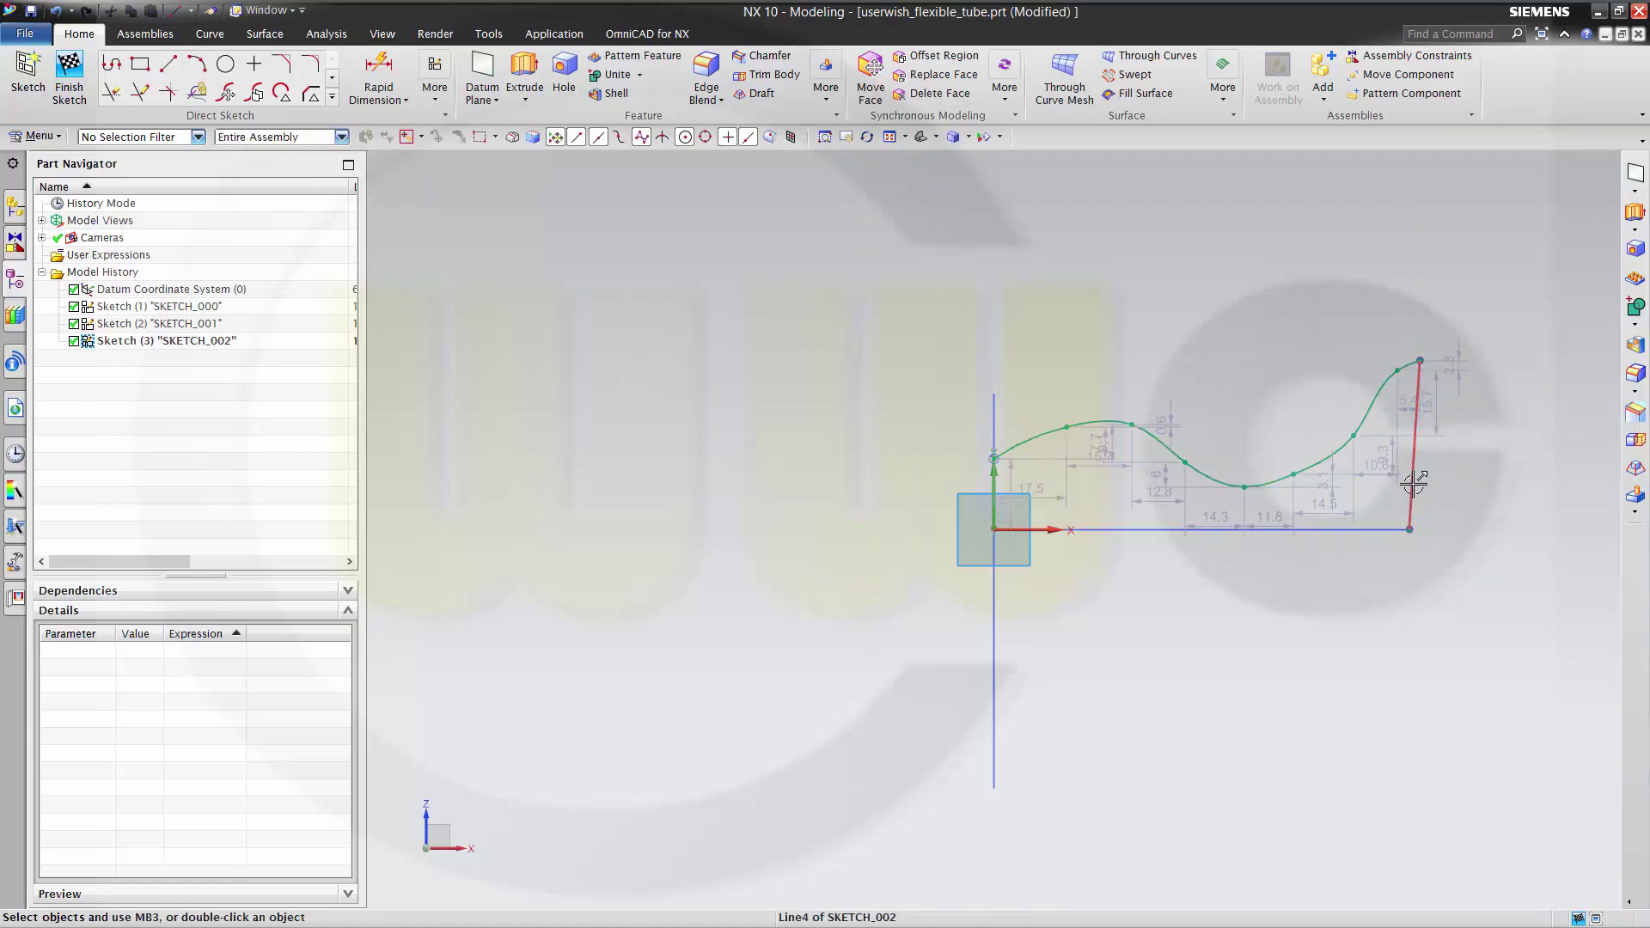
pyautogui.click(1413, 487)
pyautogui.rightClick(1413, 487)
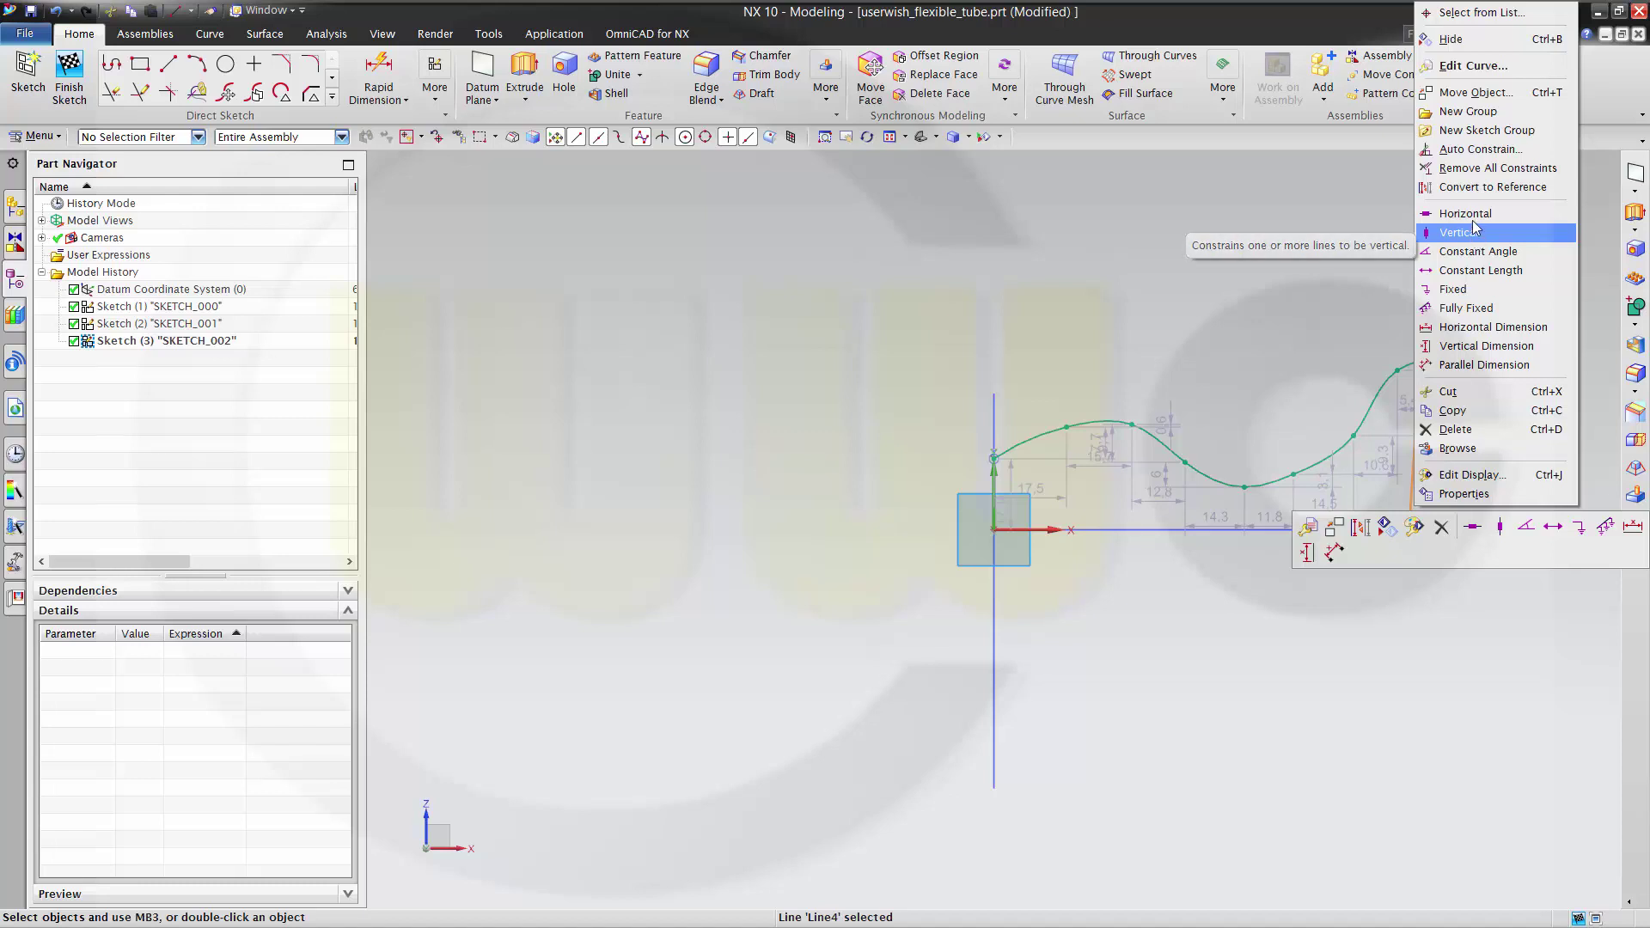
pyautogui.click(1360, 528)
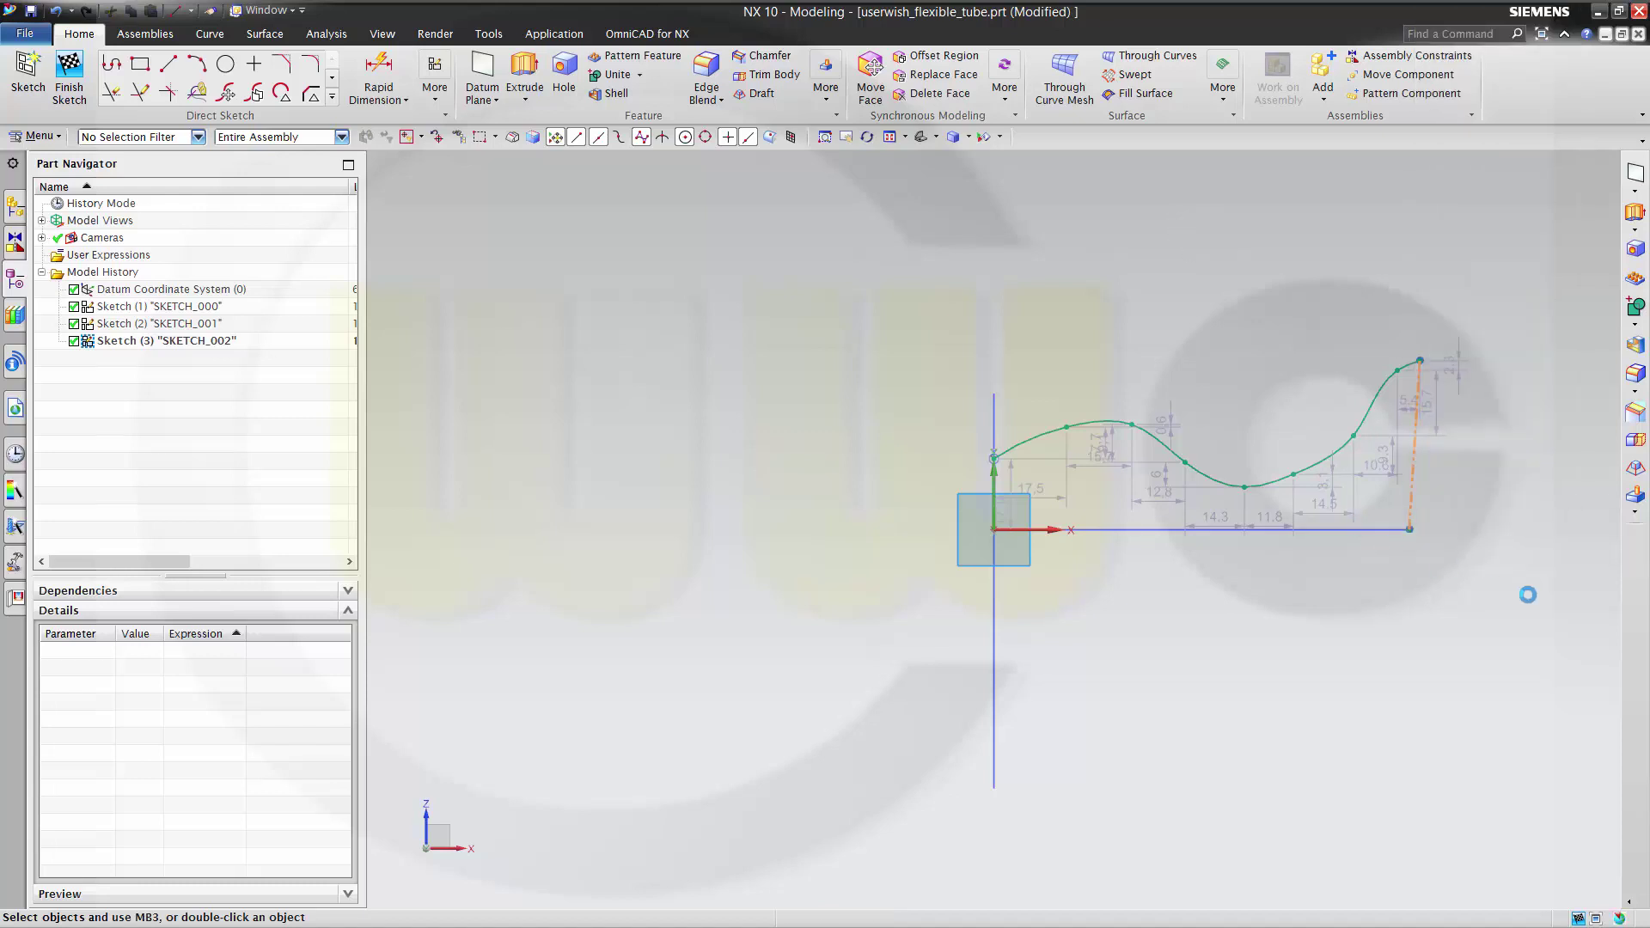
# Step: Constrain the reference line at the spline's end to vertical, and finish the sketch
pyautogui.click(1415, 483)
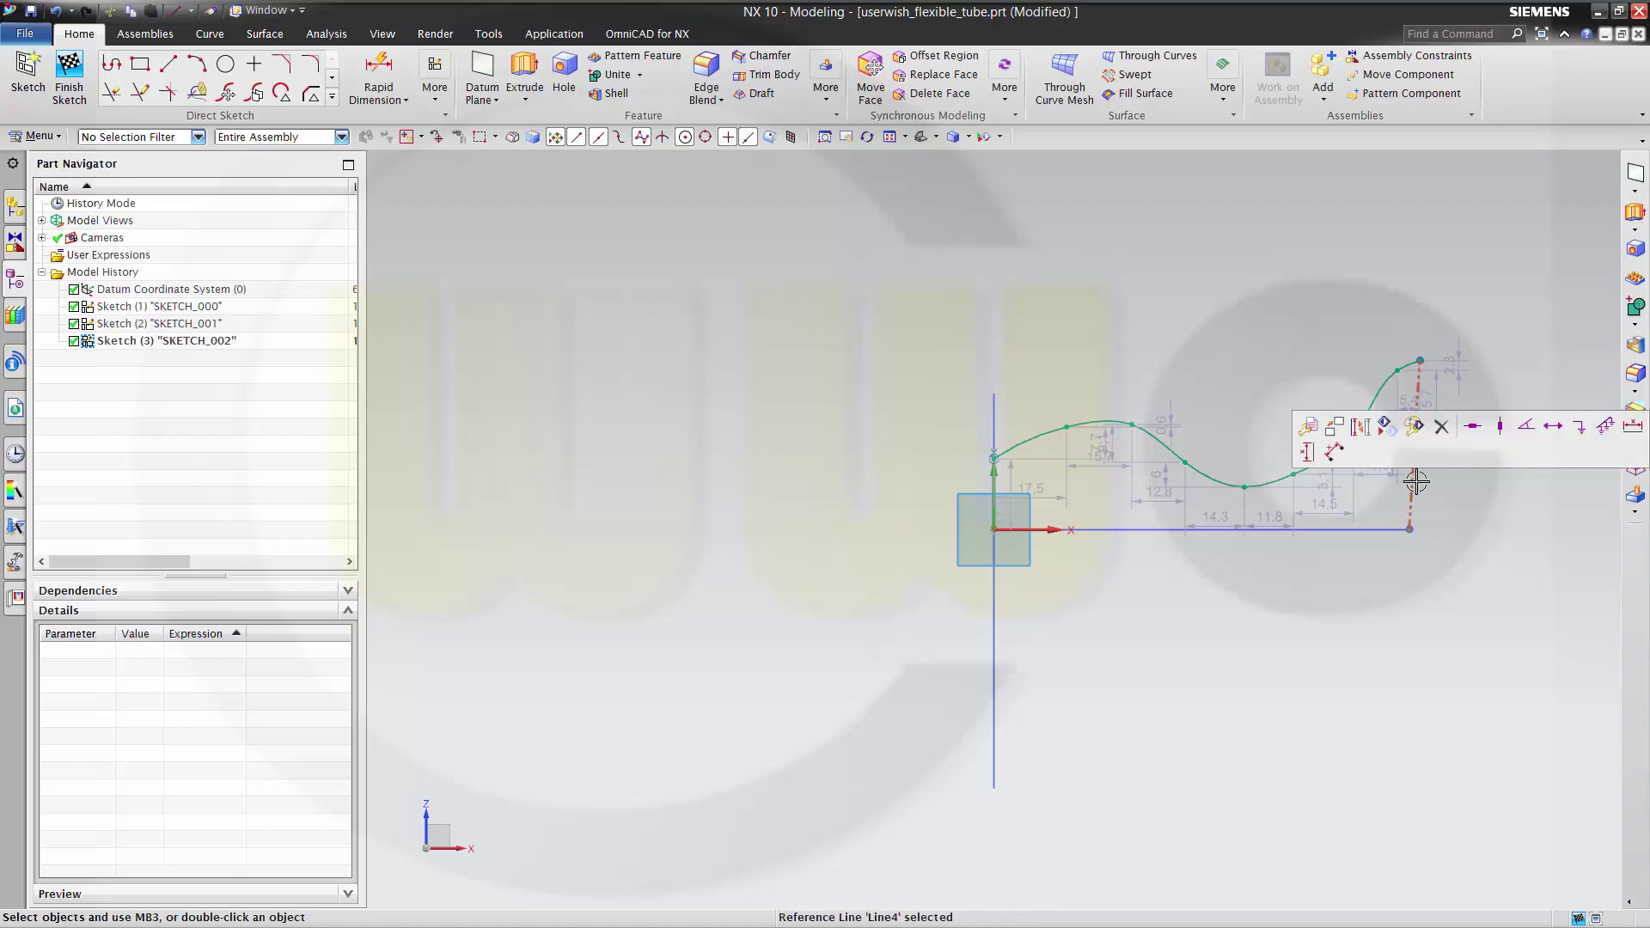
pyautogui.click(1502, 425)
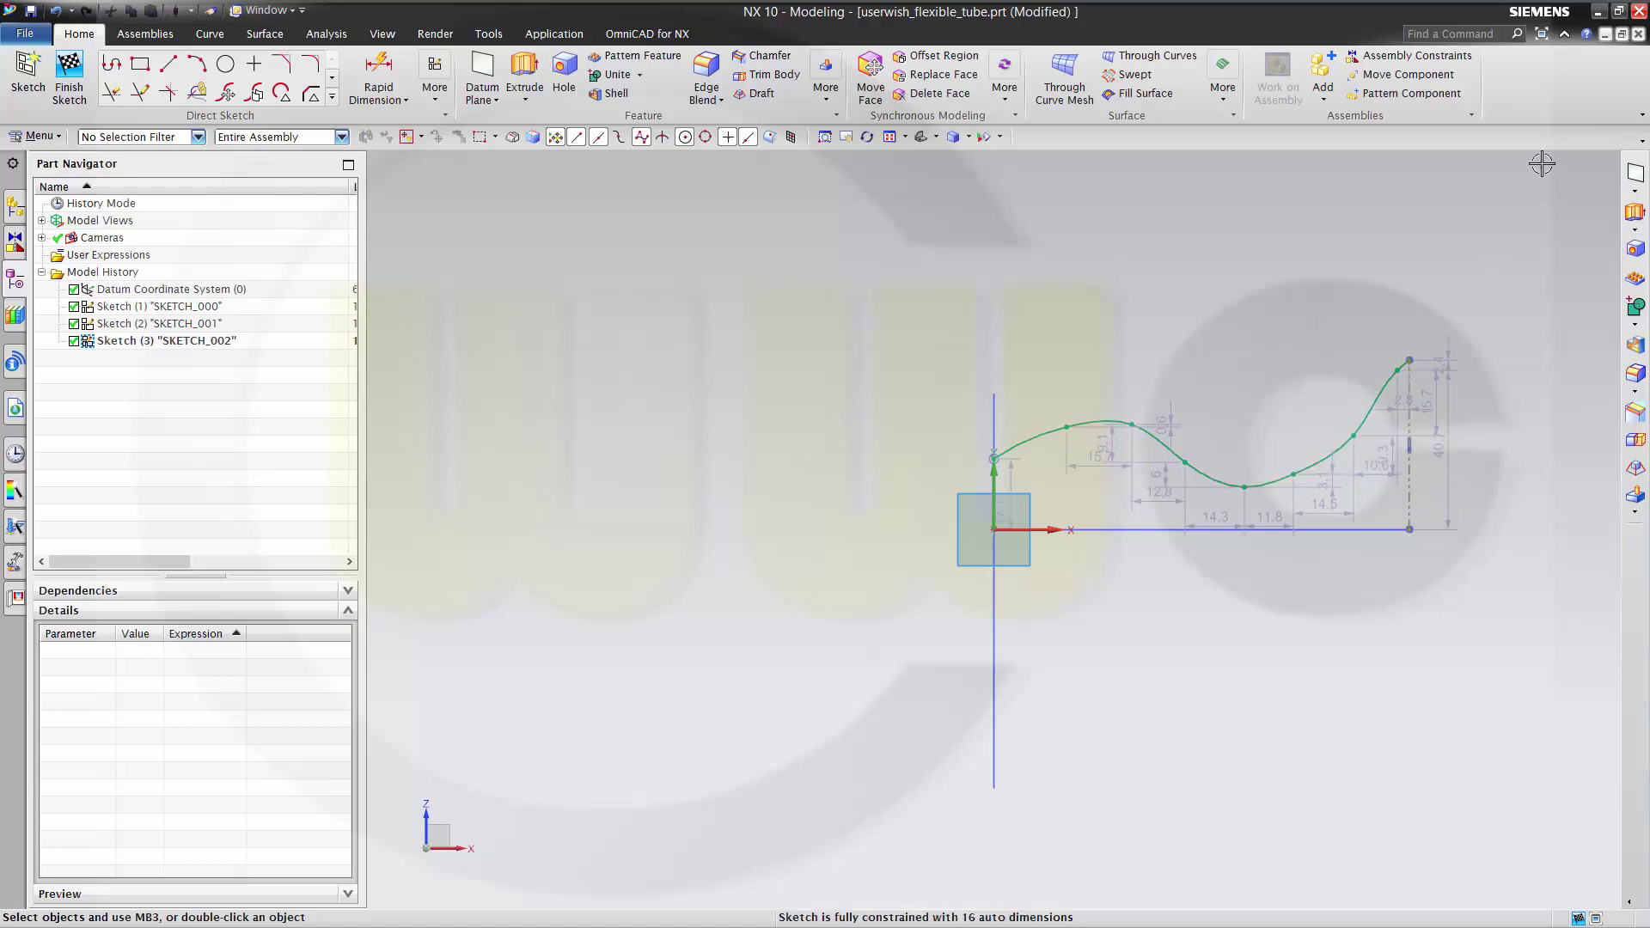
pyautogui.click(70, 77)
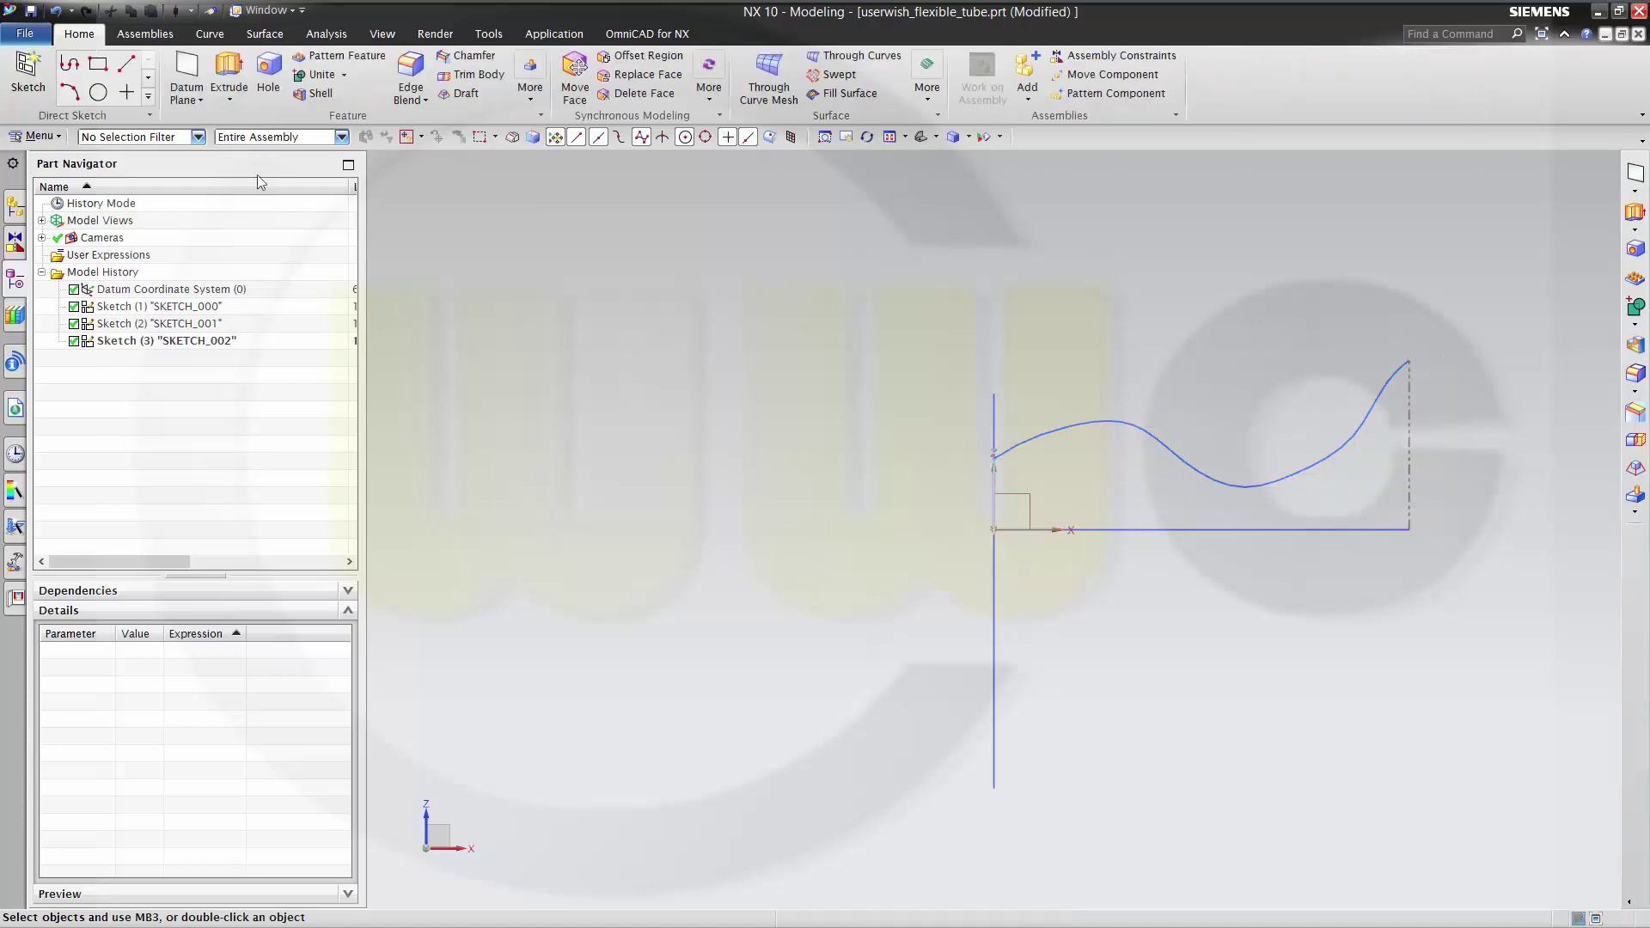
# Step: Start a circular Center Radius section surface with the tangent curves of the first sketch as its start guide
pyautogui.moveTo(1156, 639)
pyautogui.mouseDown(button='middle')
pyautogui.moveTo(1142, 623)
pyautogui.moveTo(1200, 620)
pyautogui.moveTo(1168, 663)
pyautogui.moveTo(1211, 685)
pyautogui.moveTo(1145, 667)
pyautogui.mouseUp(button='middle')
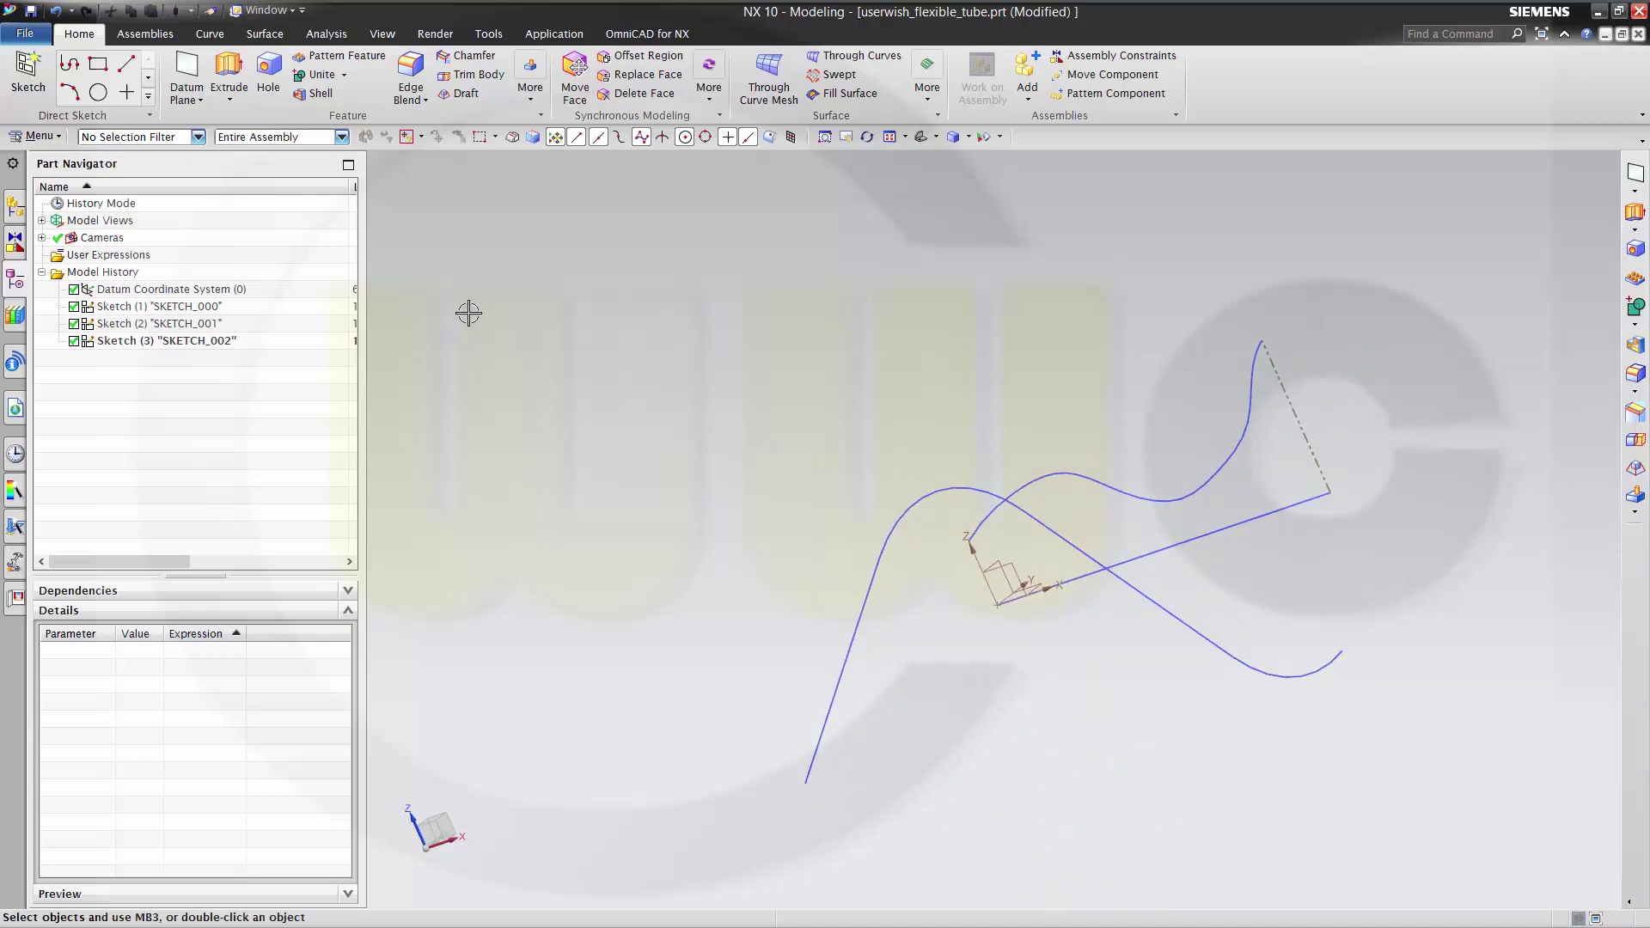
pyautogui.click(267, 35)
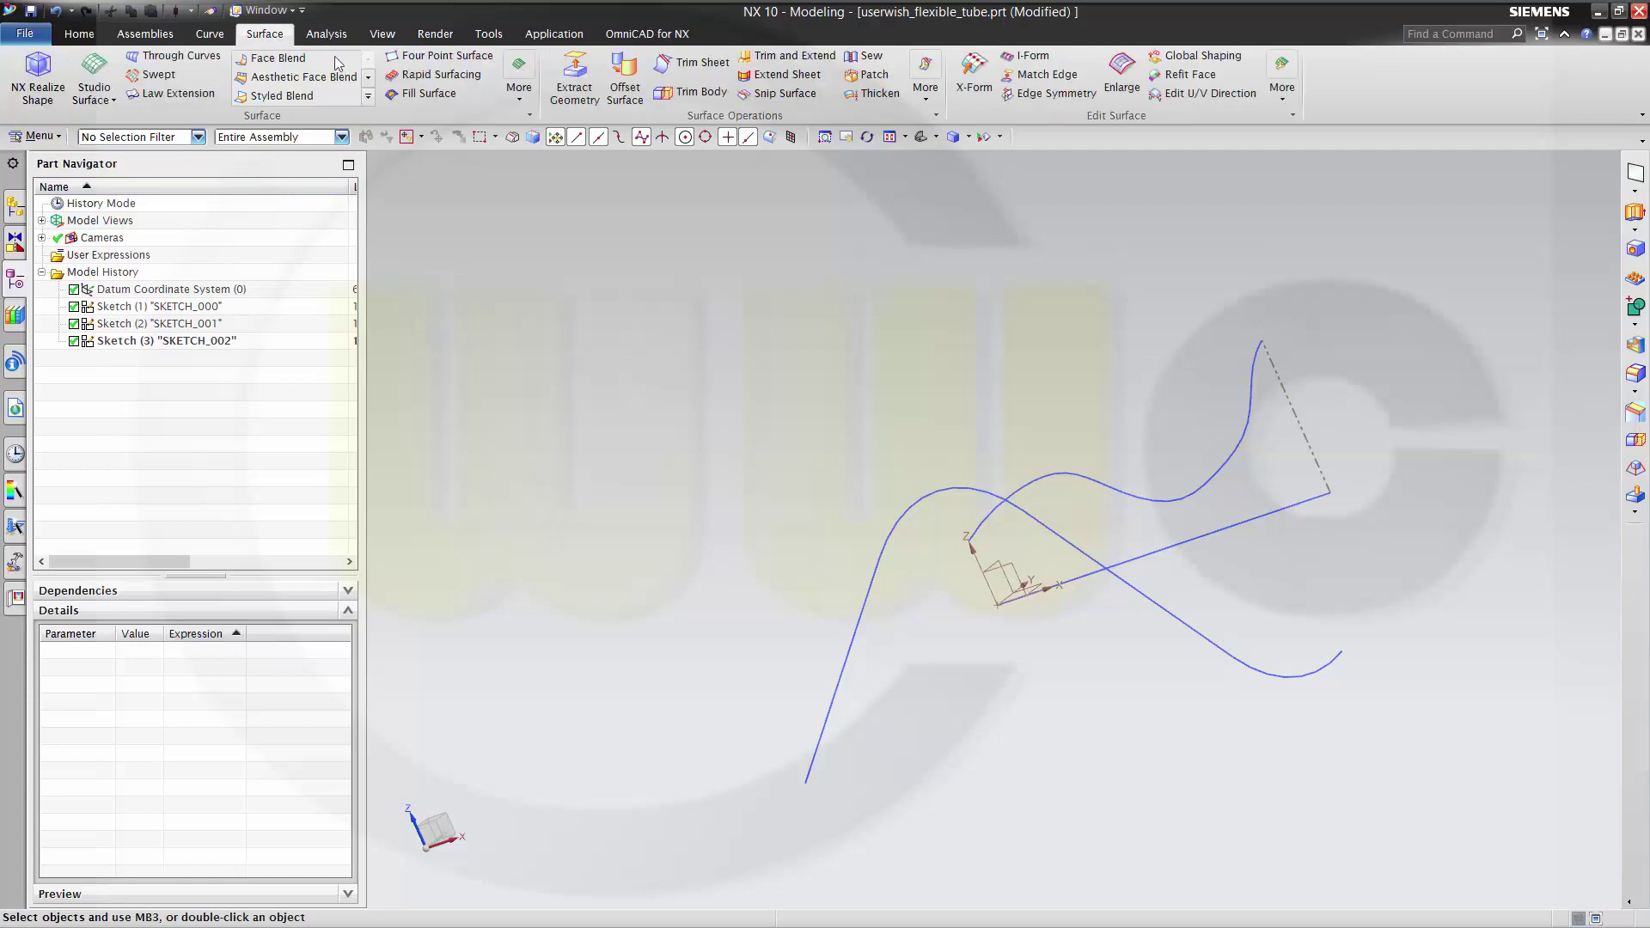
pyautogui.click(521, 99)
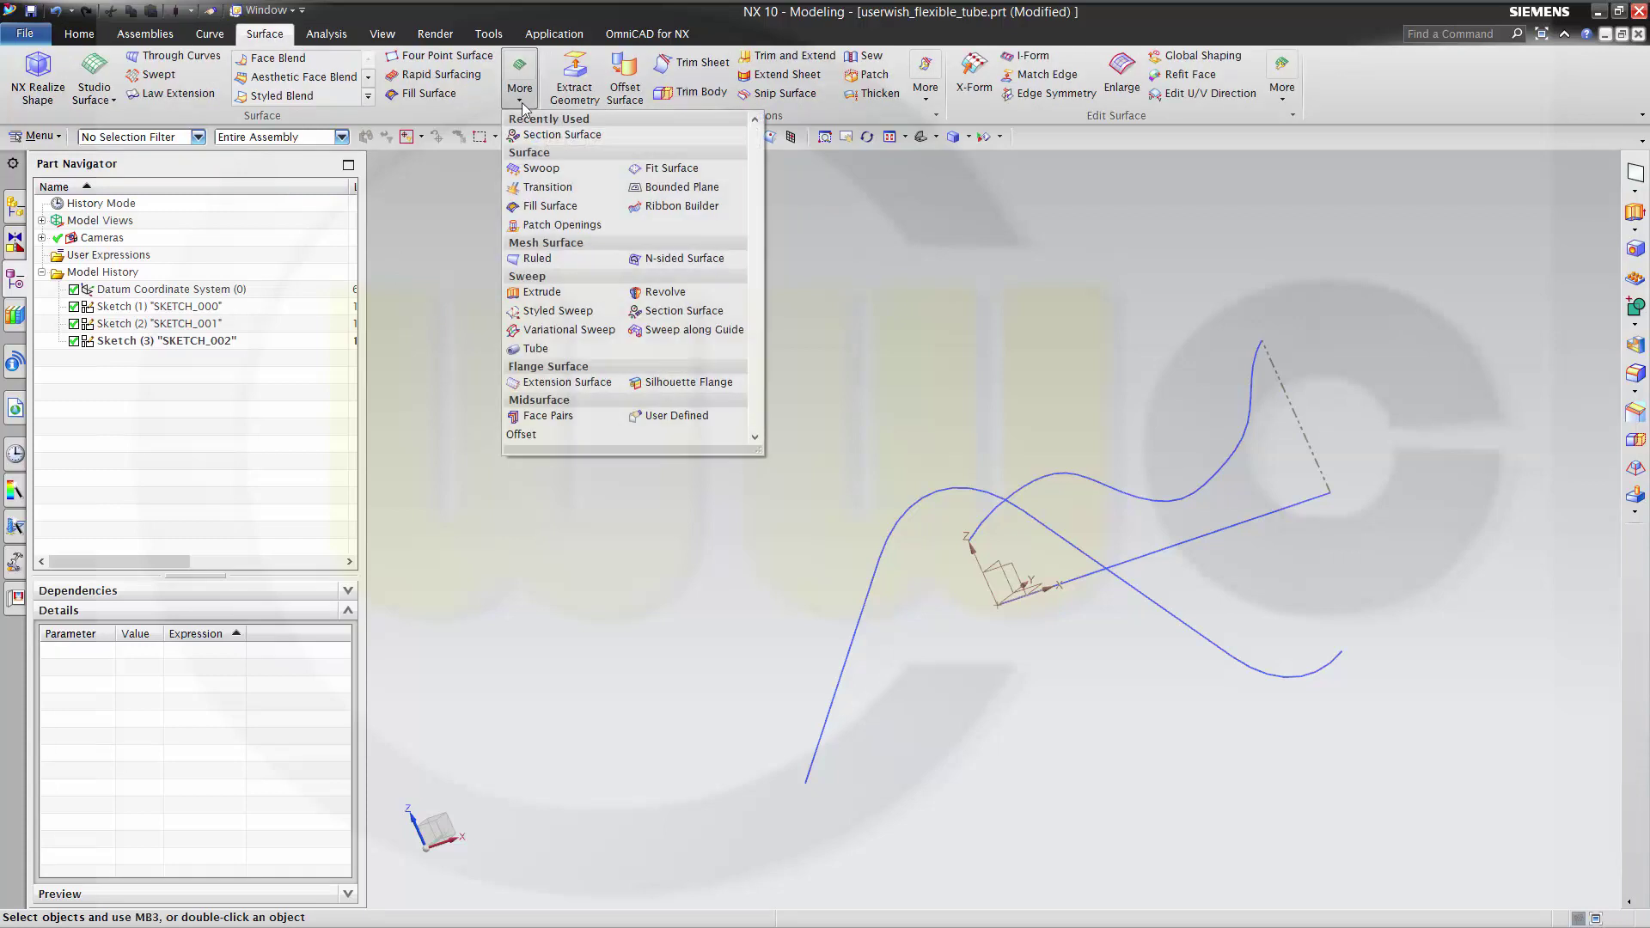
pyautogui.click(675, 313)
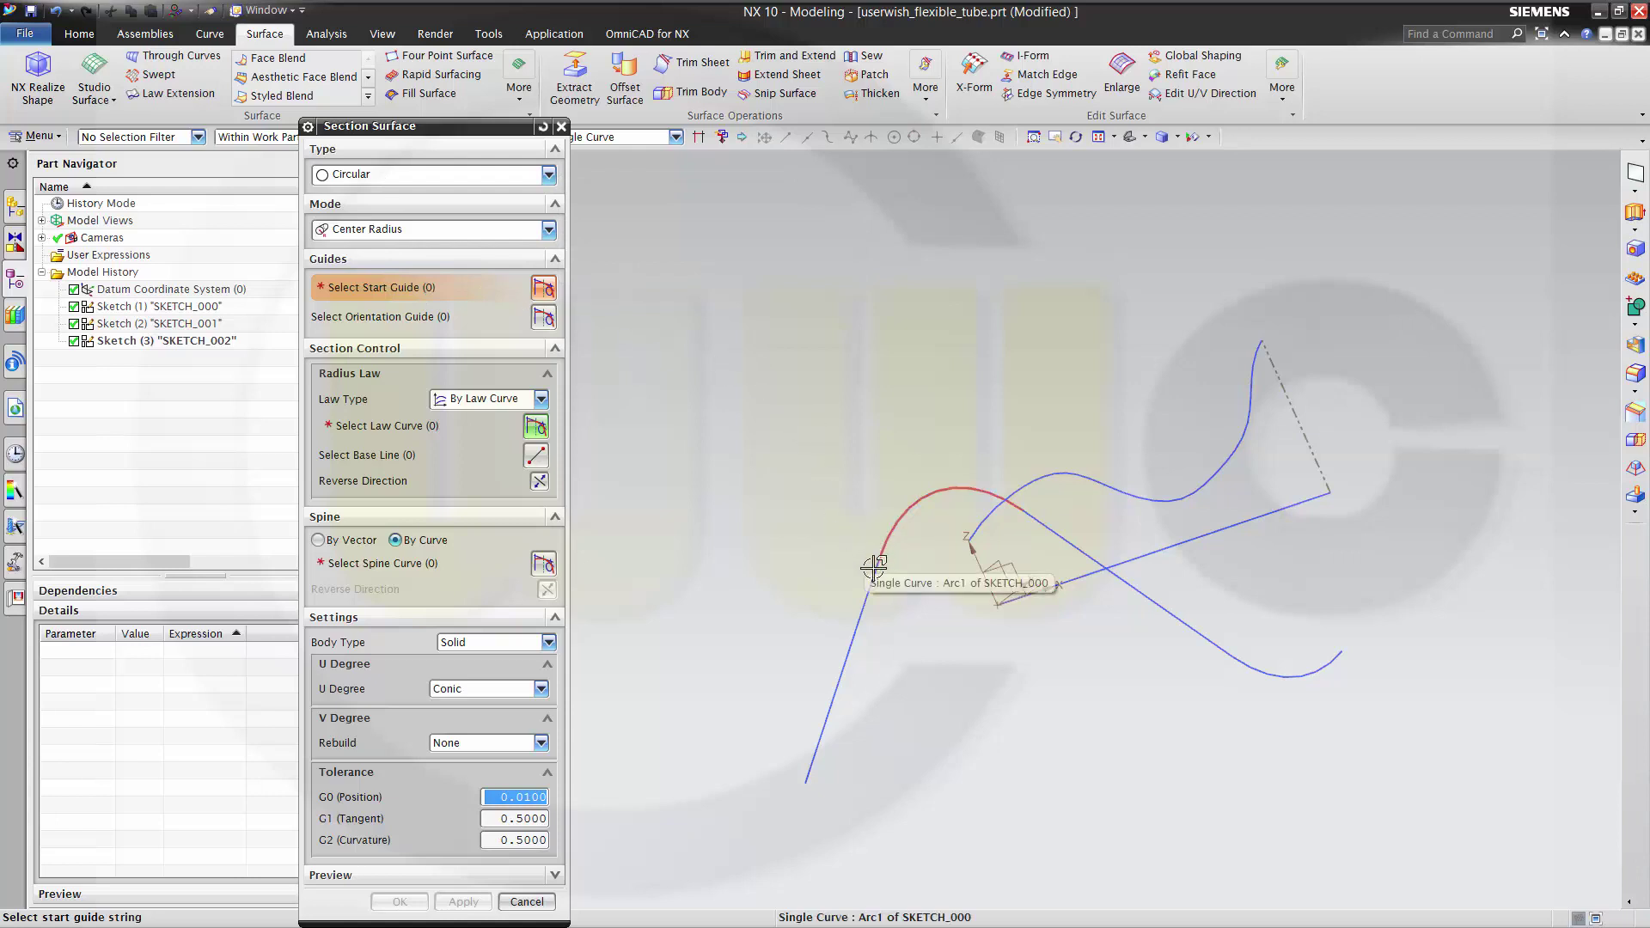
pyautogui.click(846, 651)
pyautogui.click(886, 617)
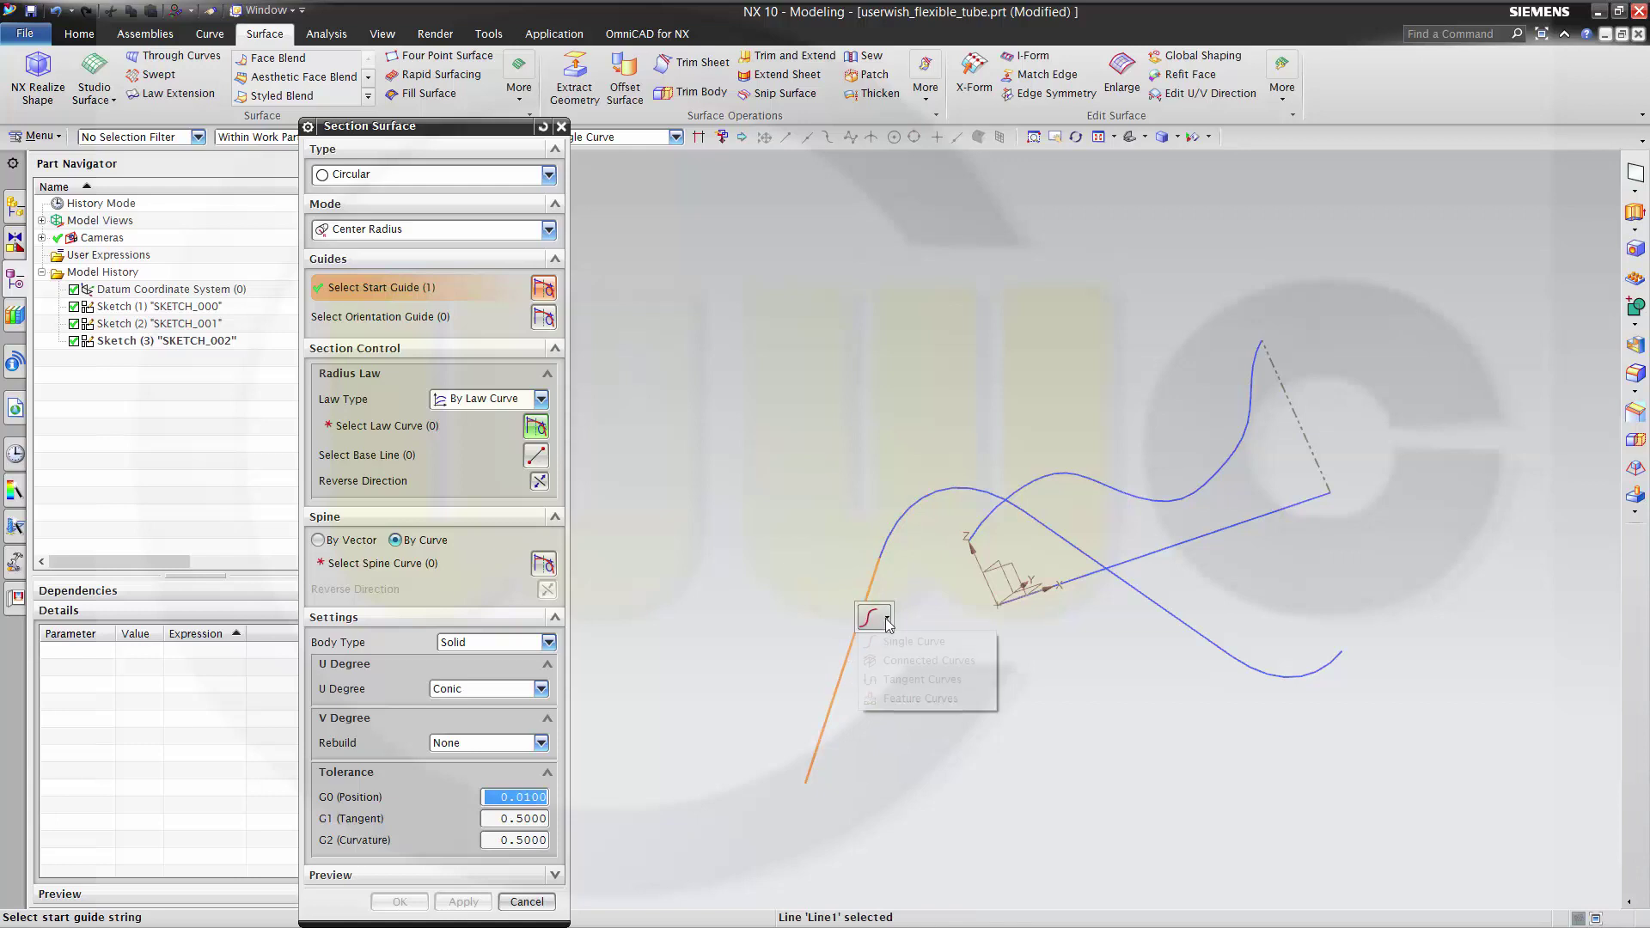
pyautogui.click(897, 679)
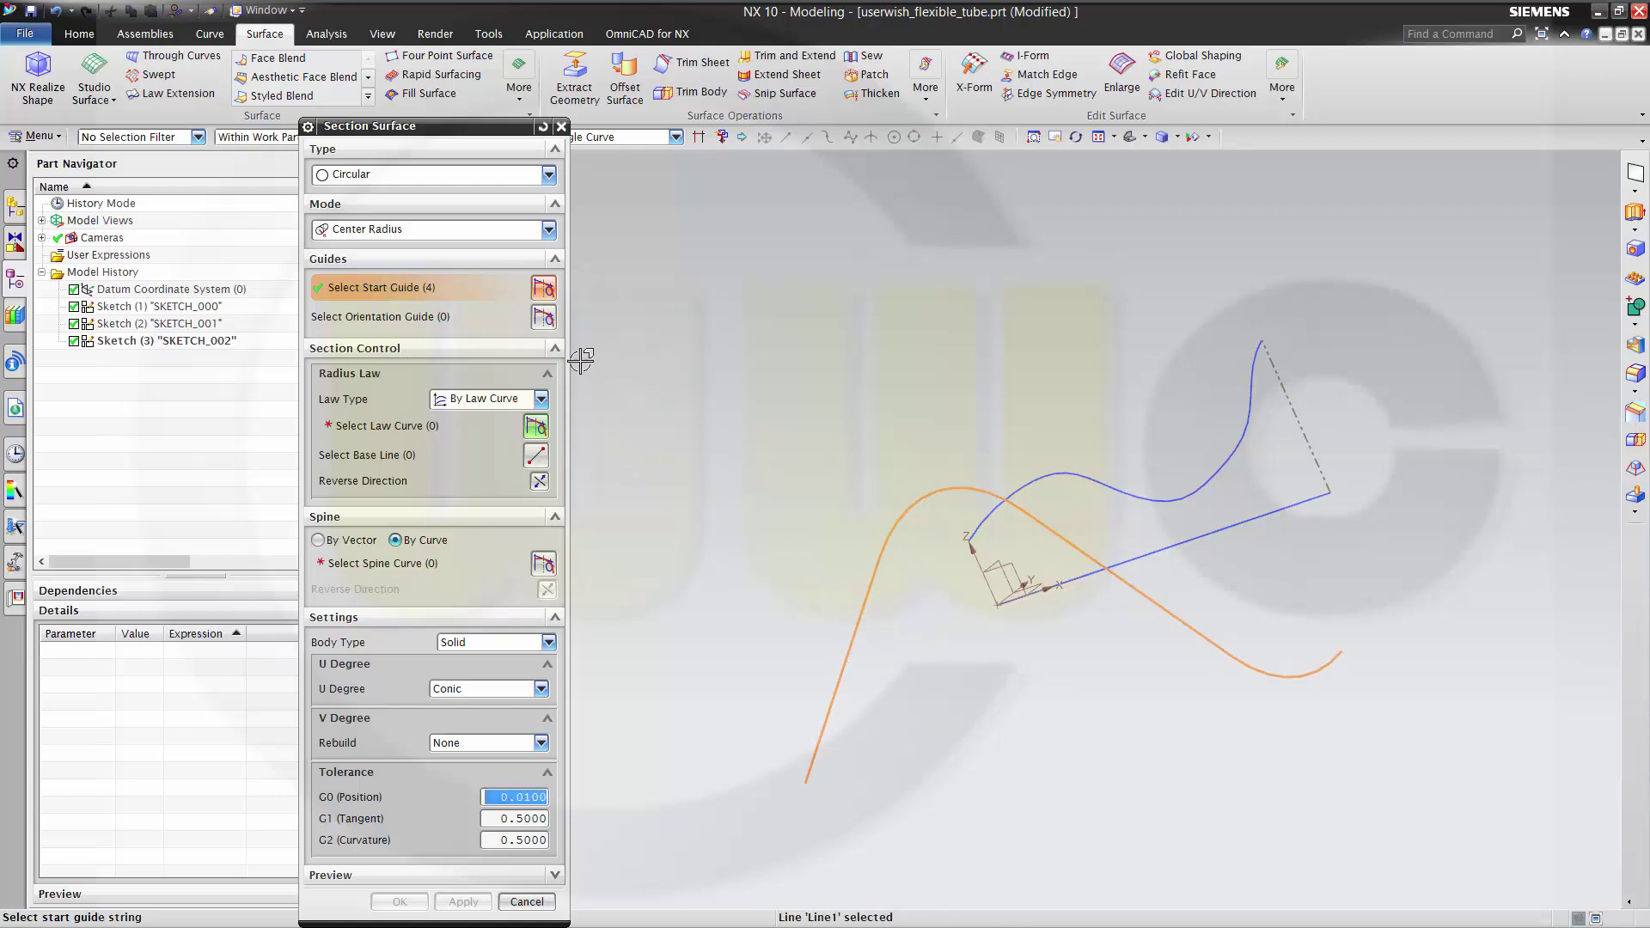
# Step: Define the radius law with the spline as law curve and the X-axis line as base line, reversing the base line's direction
pyautogui.click(405, 423)
pyautogui.click(1065, 474)
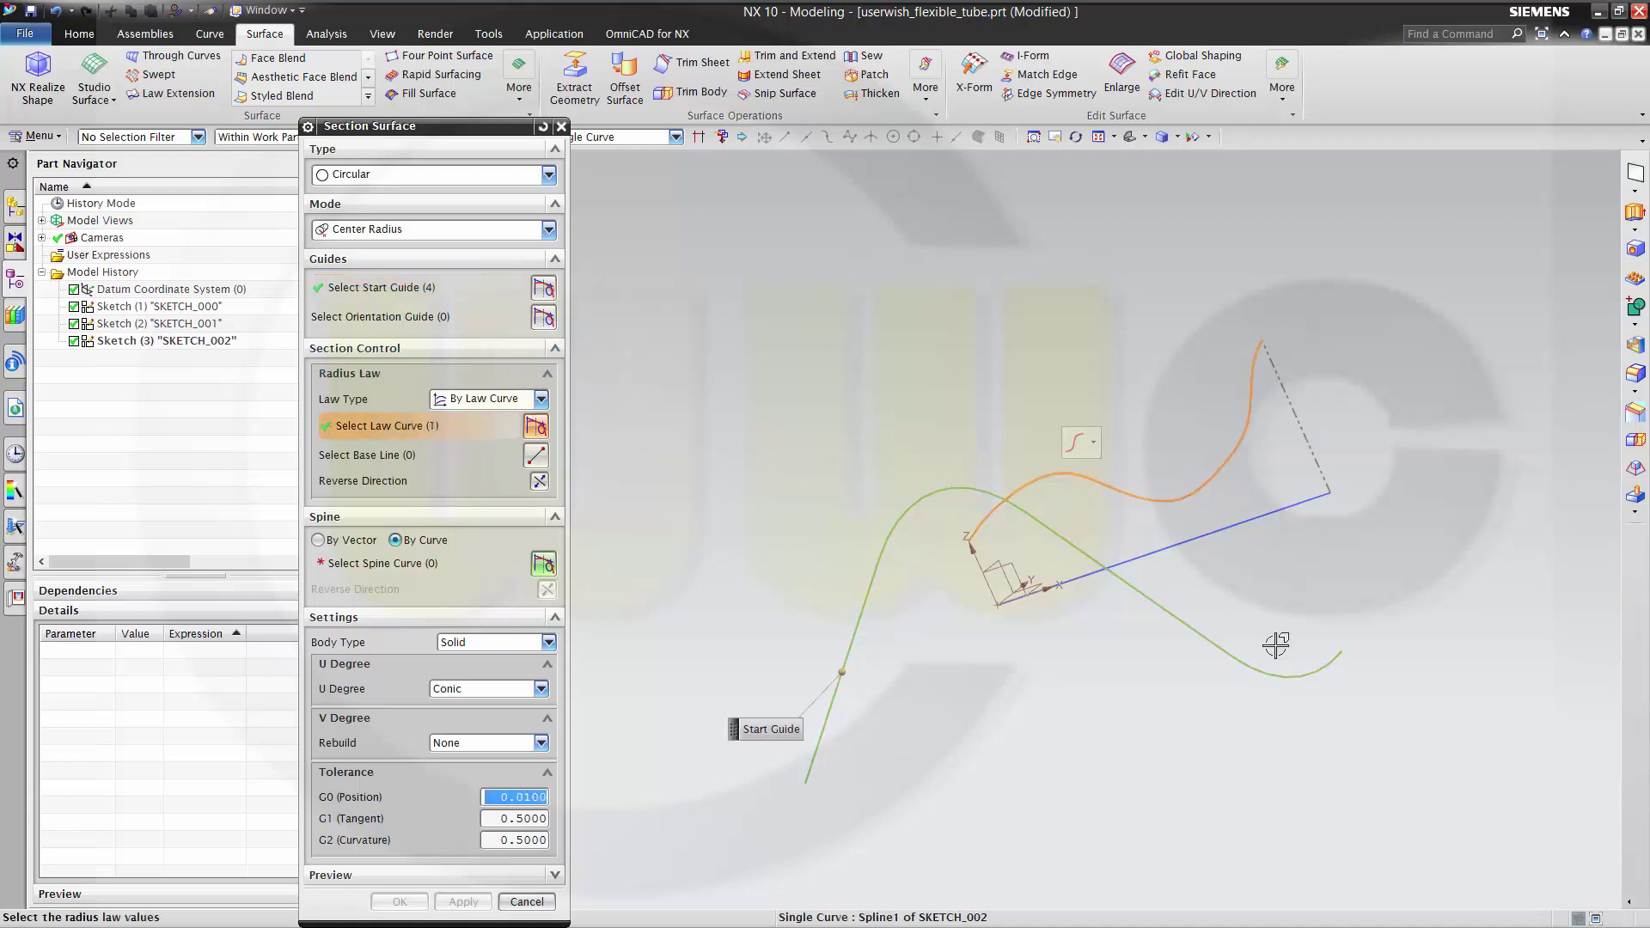
pyautogui.click(378, 457)
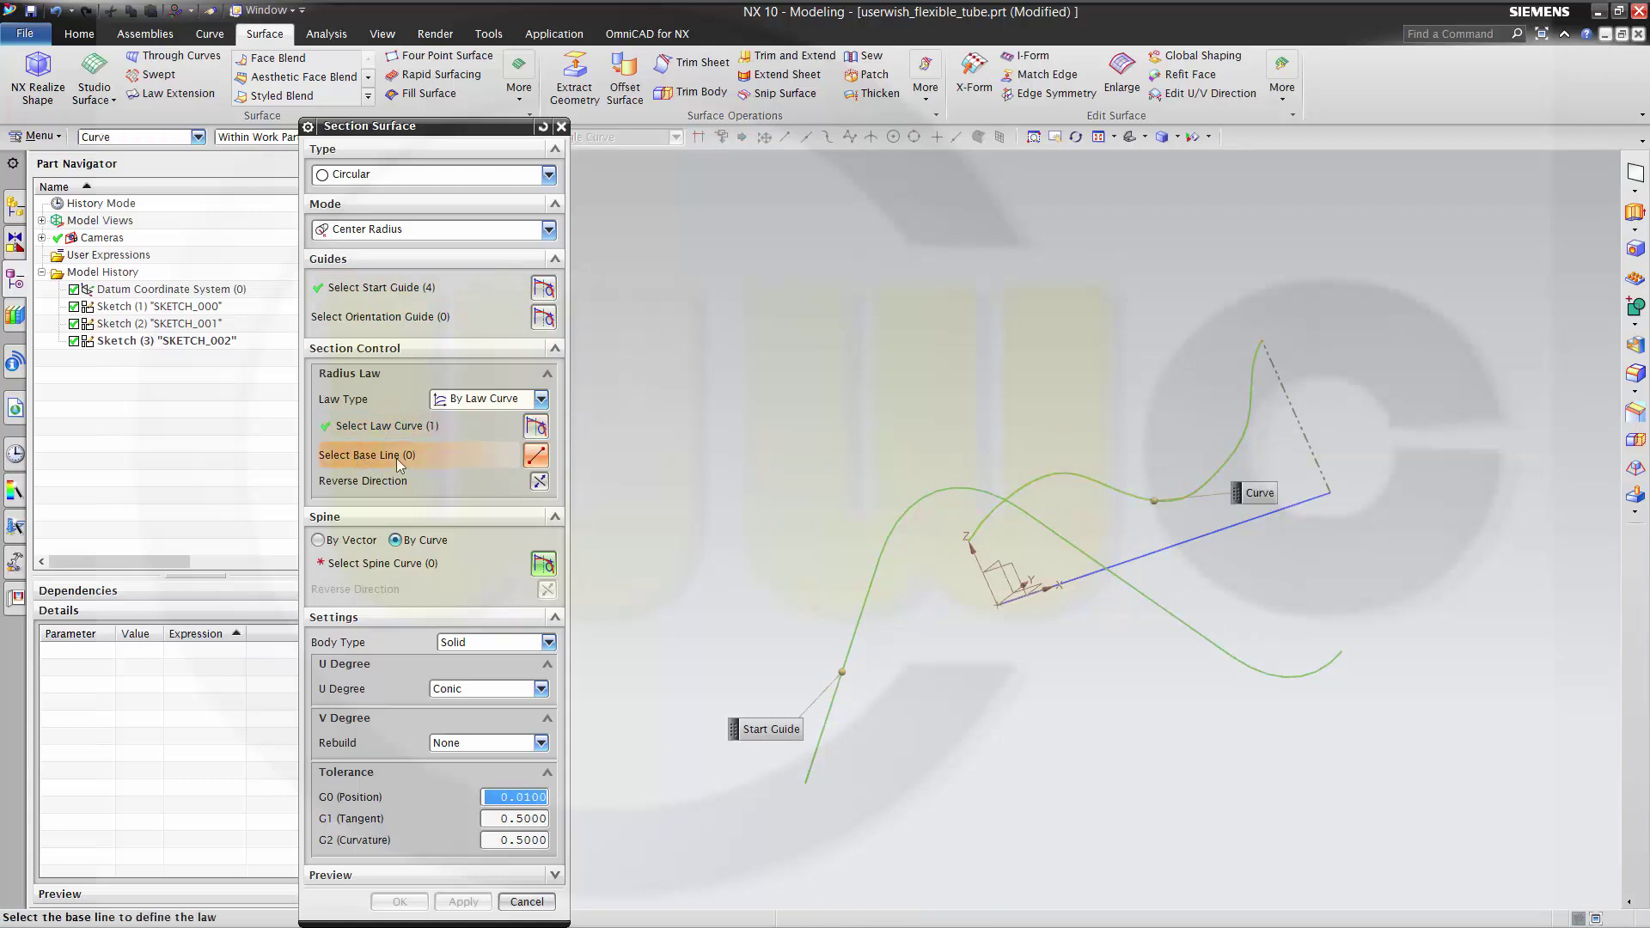
pyautogui.click(1170, 547)
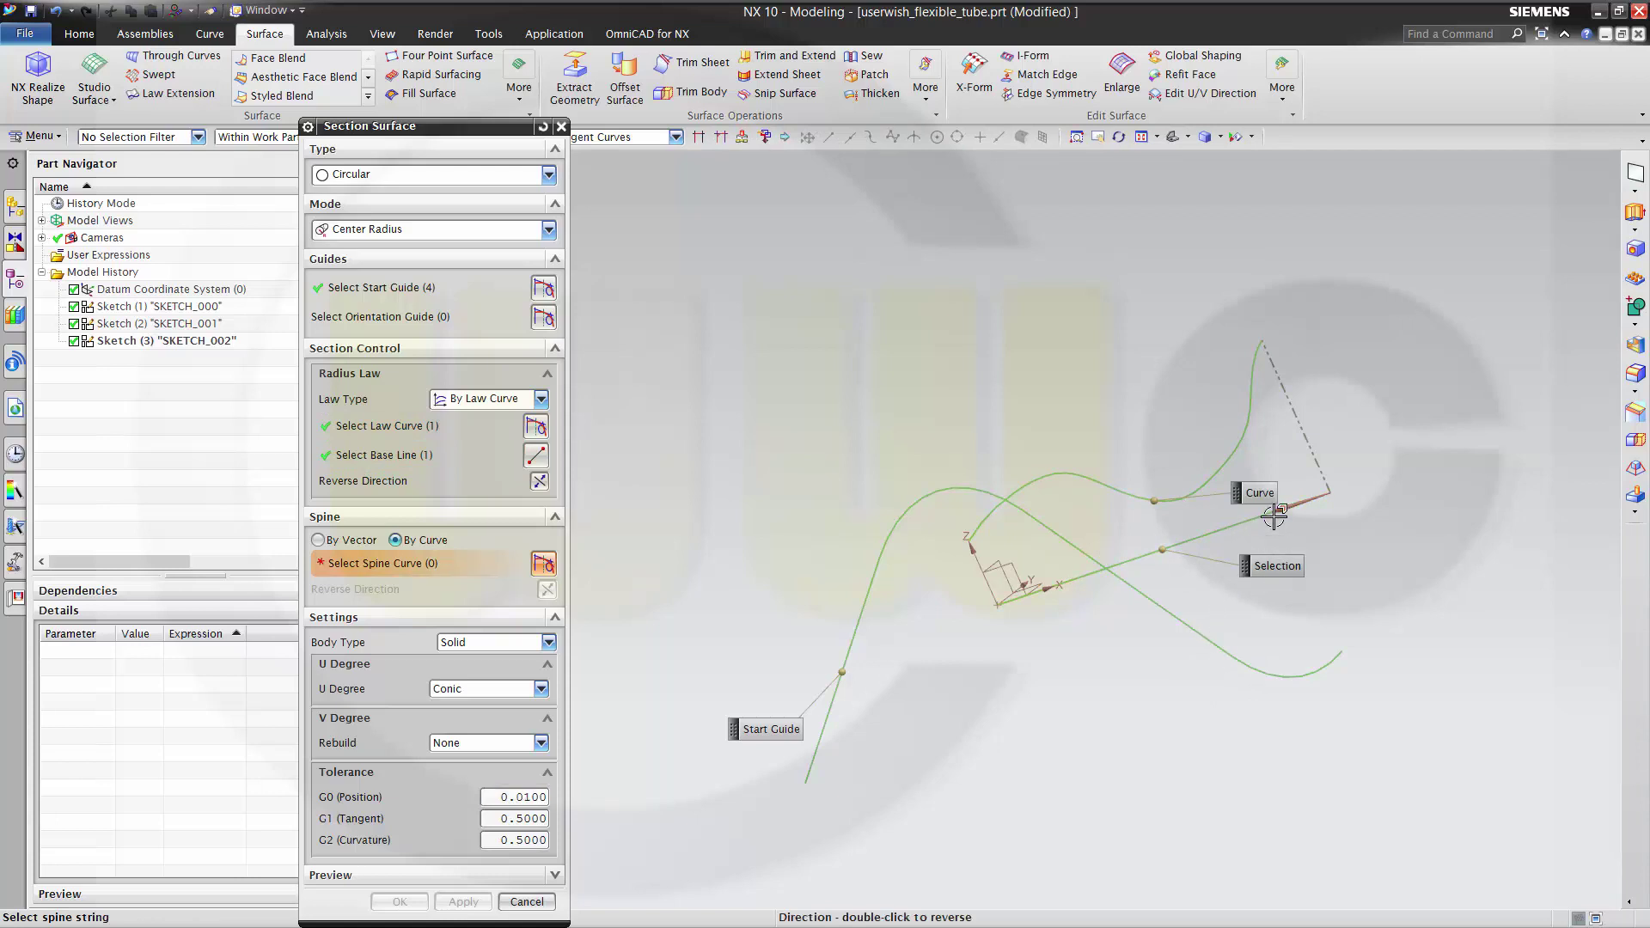
pyautogui.doubleClick(1286, 518)
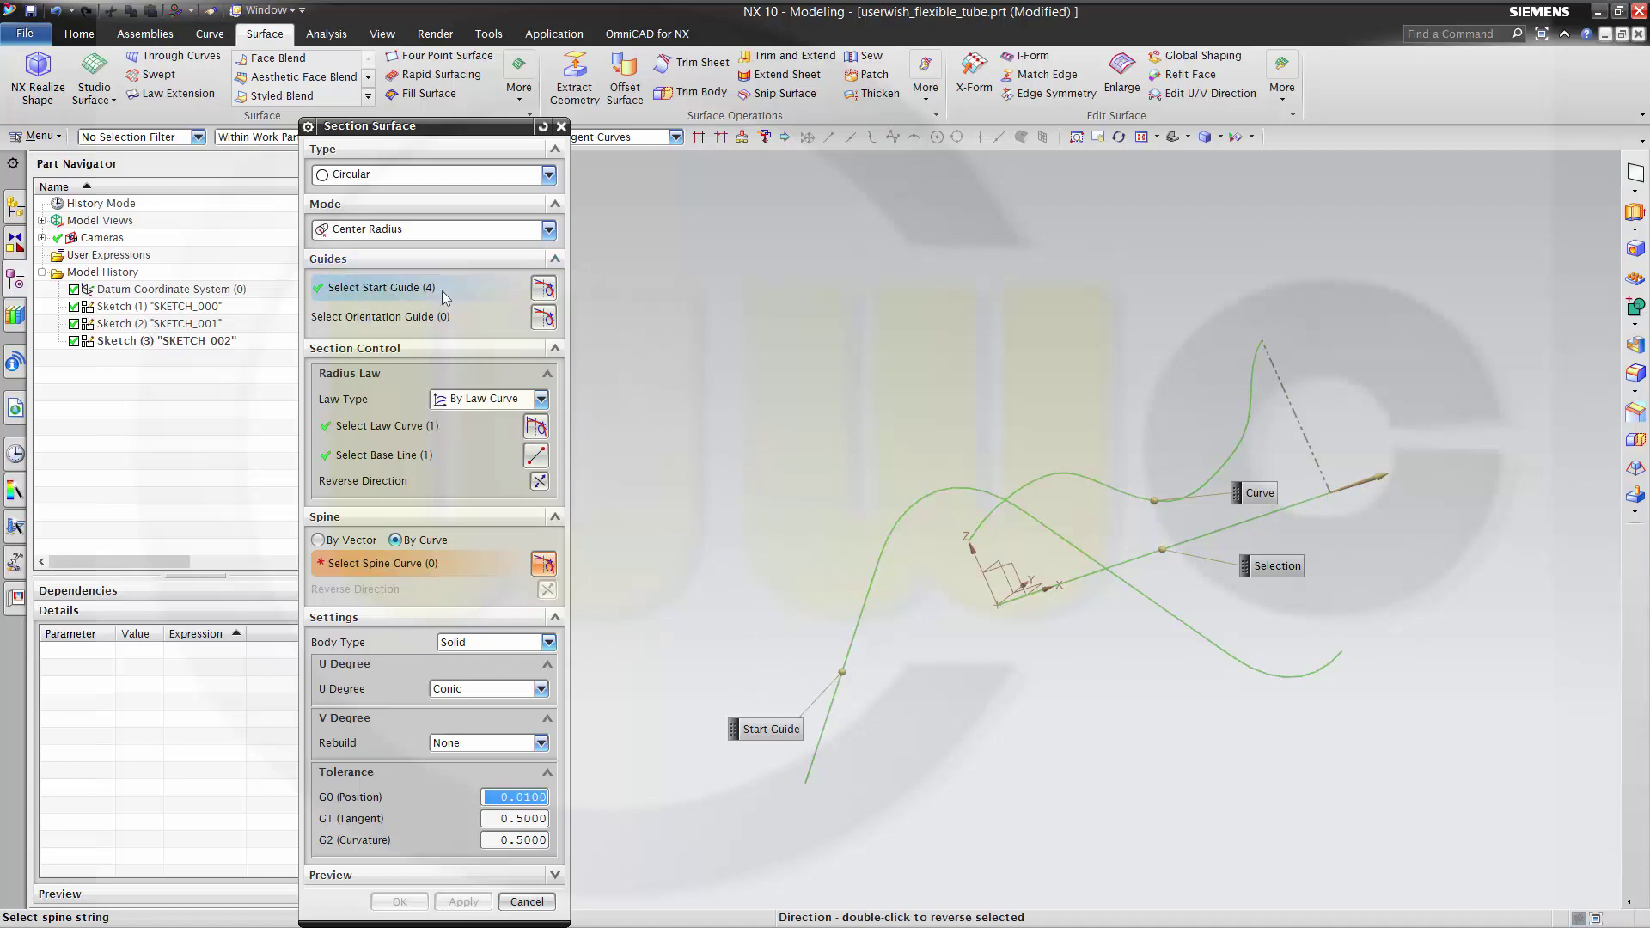
# Step: Use the first sketch's tangent curves as the section surface's spine, and set the body type to Sheet
pyautogui.click(853, 644)
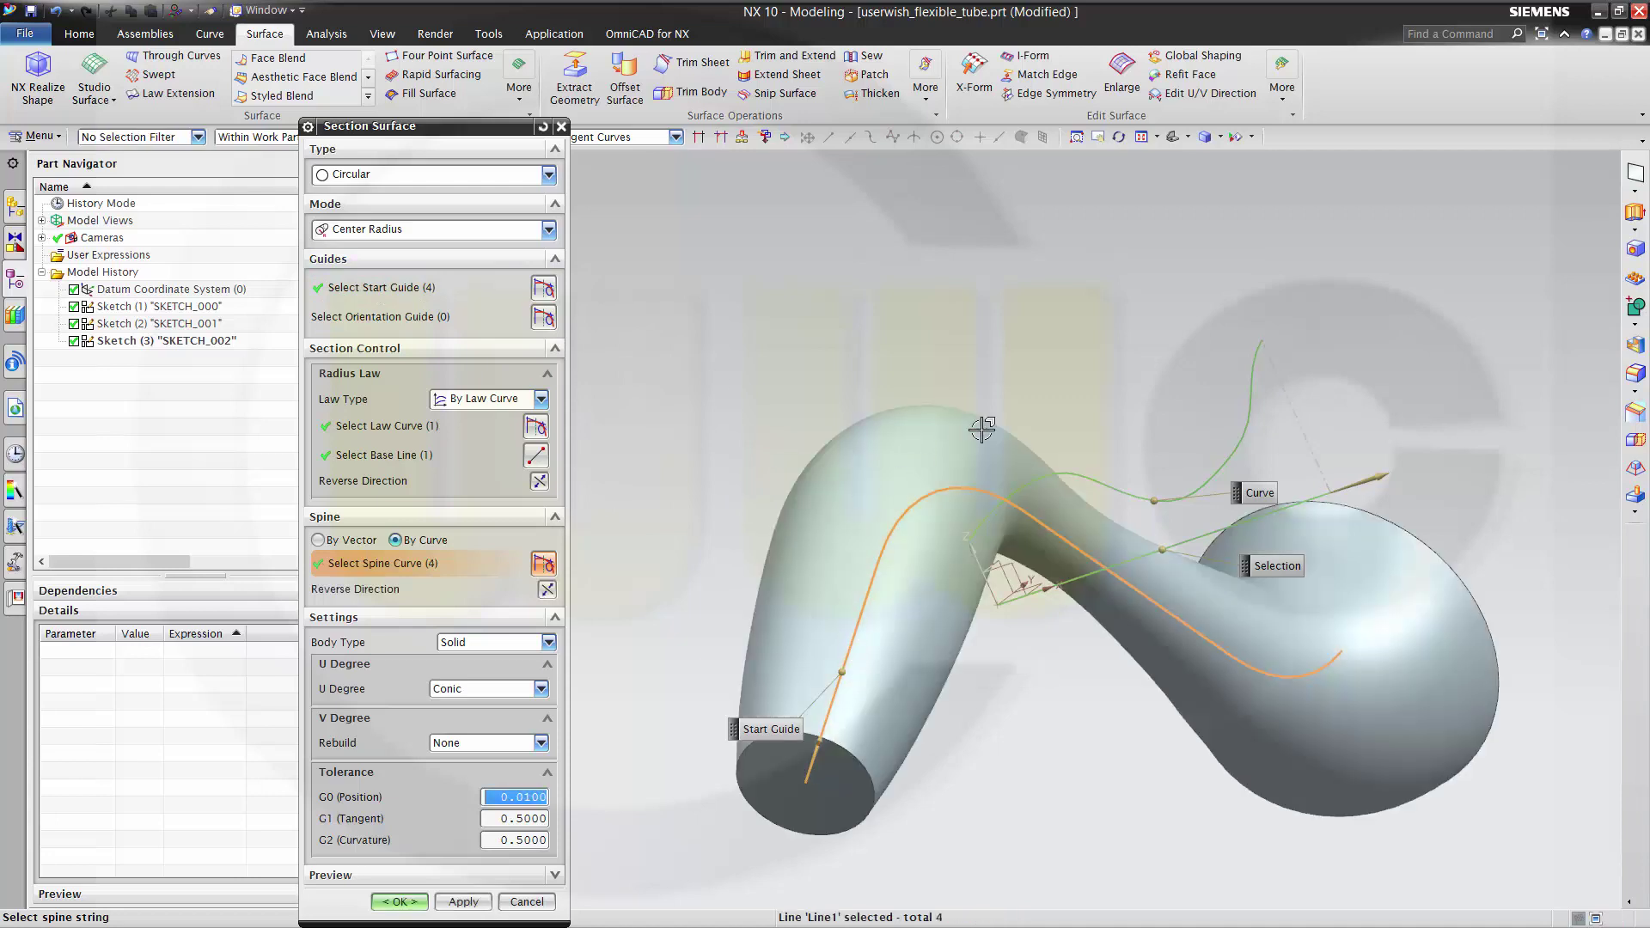
pyautogui.moveTo(1068, 369); pyautogui.dragTo(879, 541, button='middle')
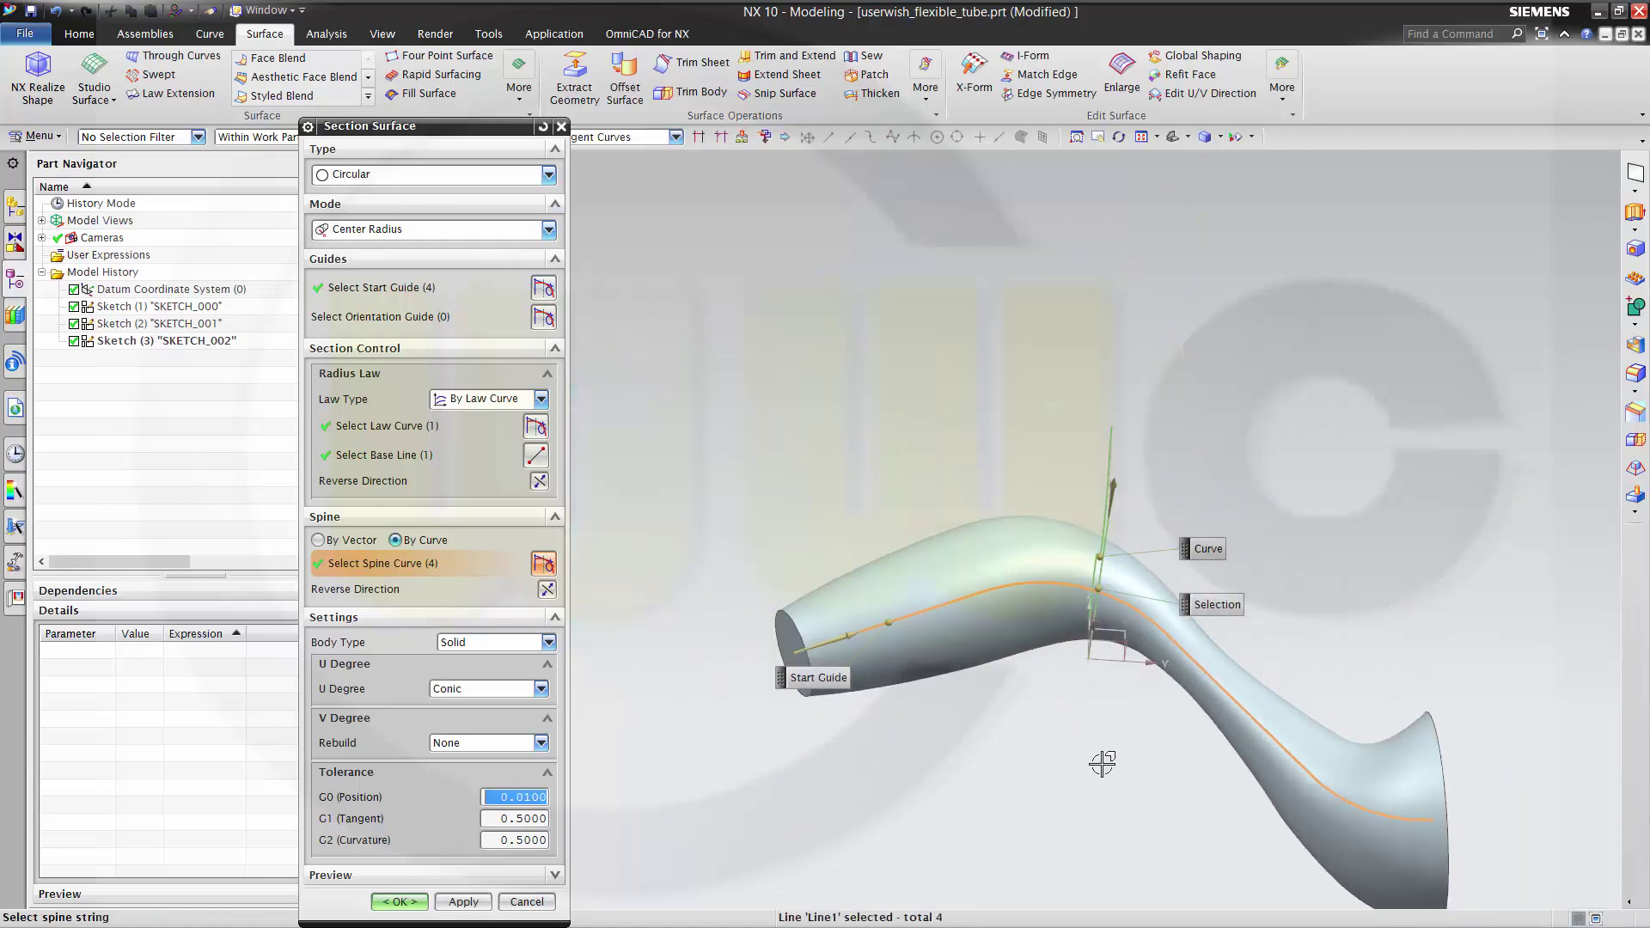
pyautogui.moveTo(1102, 763); pyautogui.dragTo(1010, 734, button='middle')
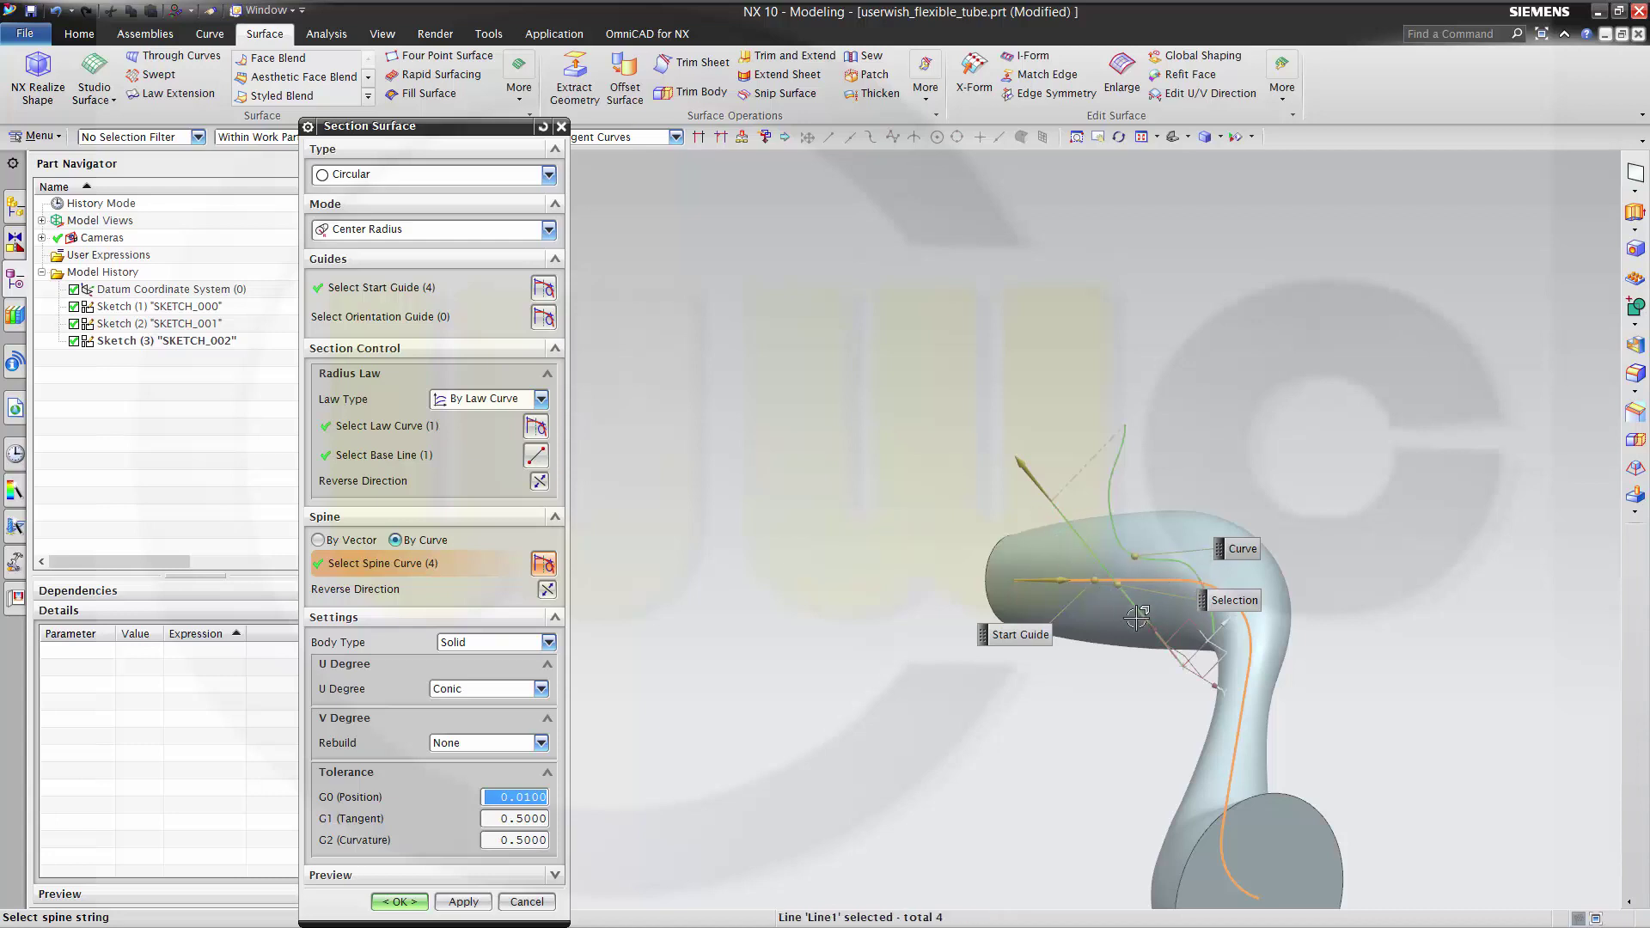
pyautogui.click(1069, 557)
pyautogui.click(549, 643)
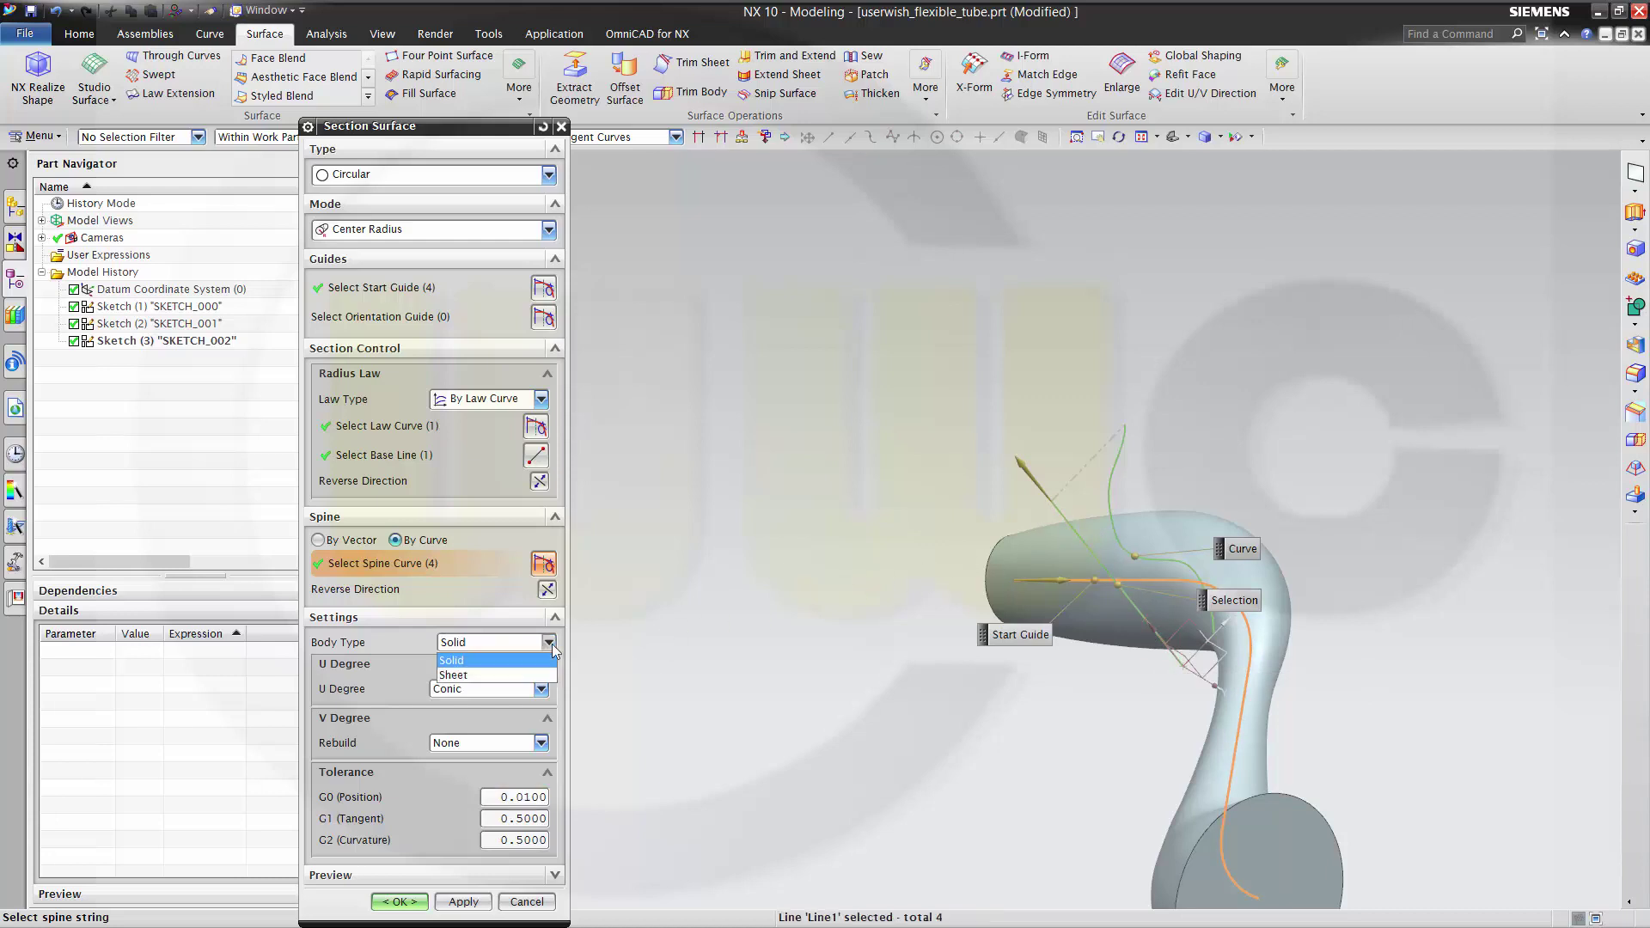
pyautogui.click(511, 676)
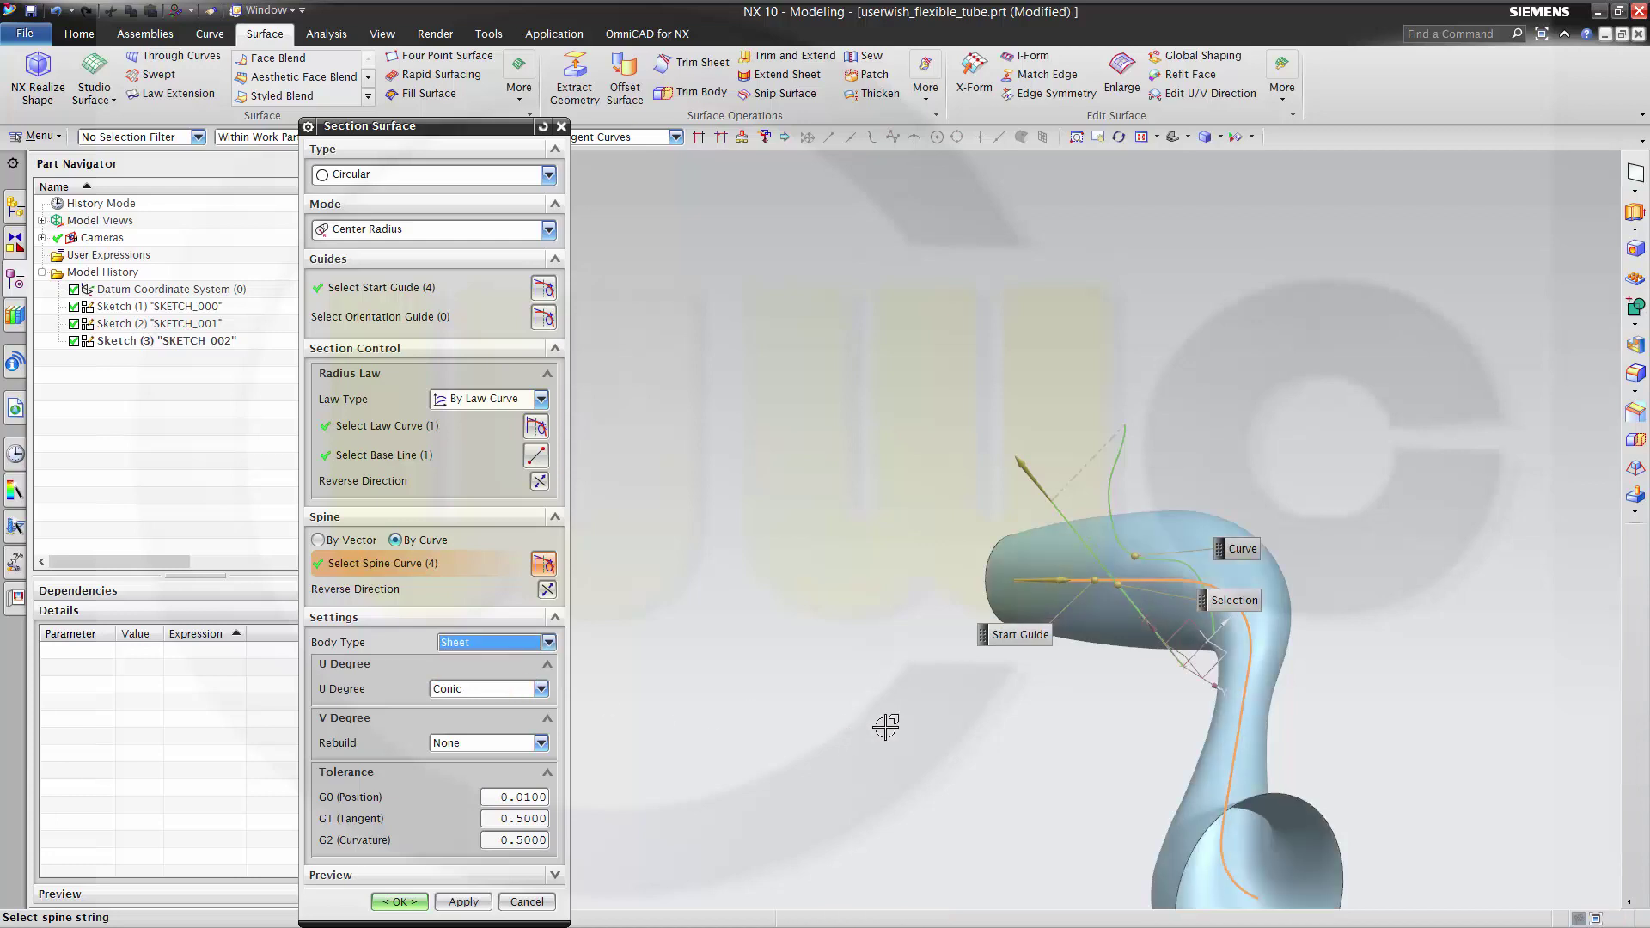
# Step: Create the tube's section surface with the current settings
pyautogui.moveTo(964, 715); pyautogui.dragTo(1031, 741, button='middle')
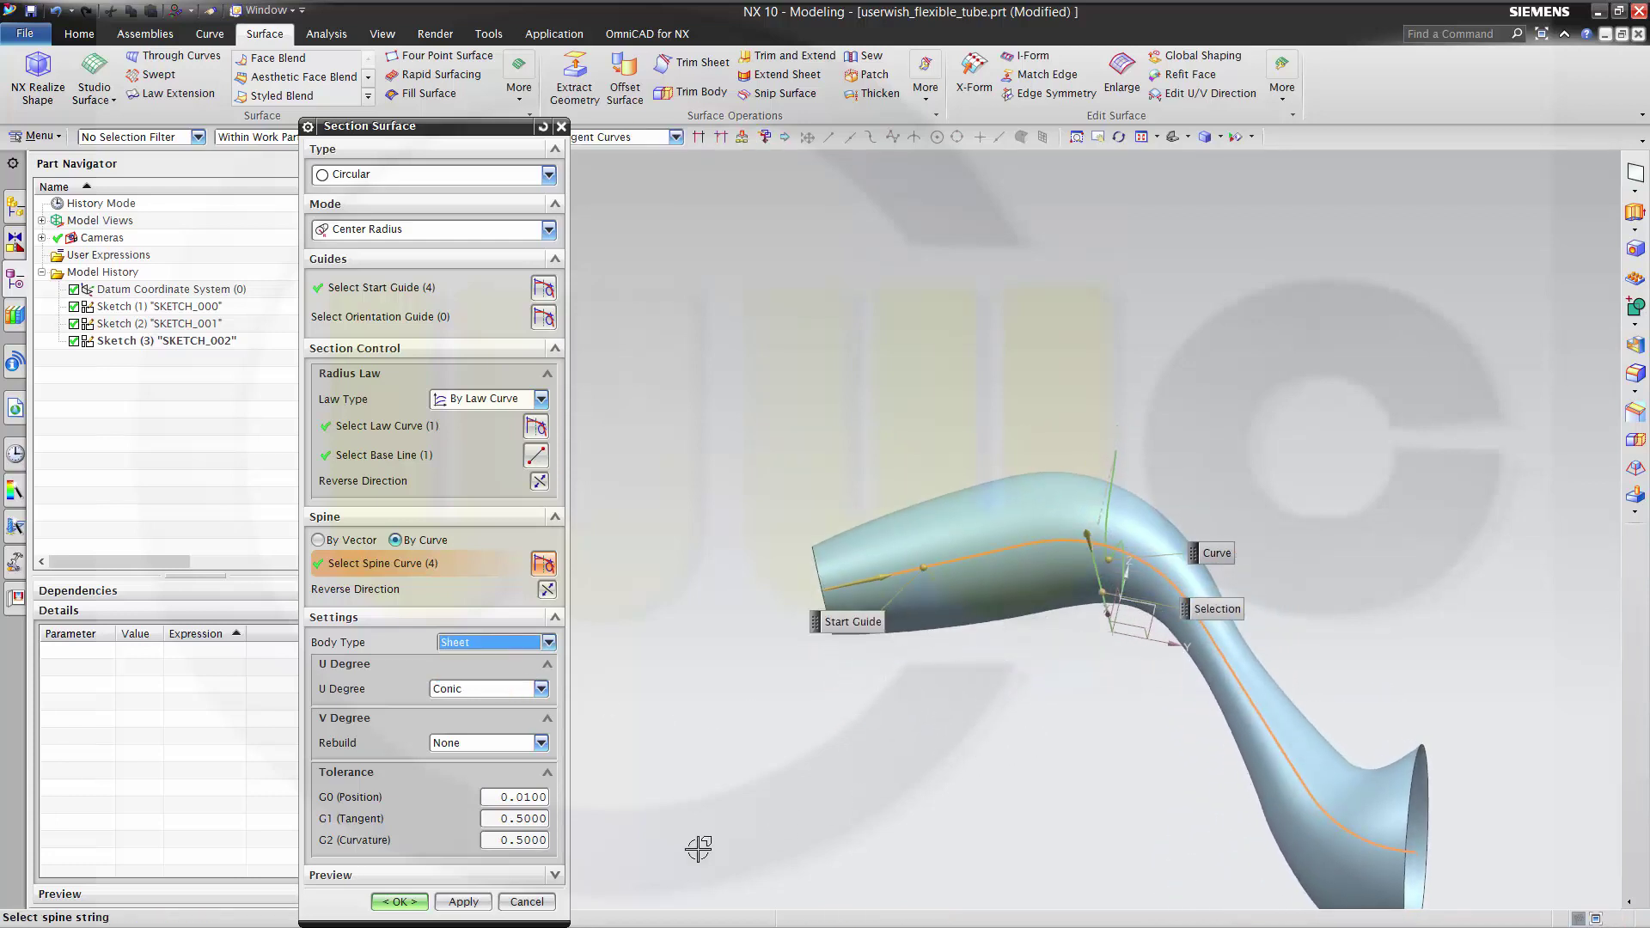
pyautogui.click(399, 901)
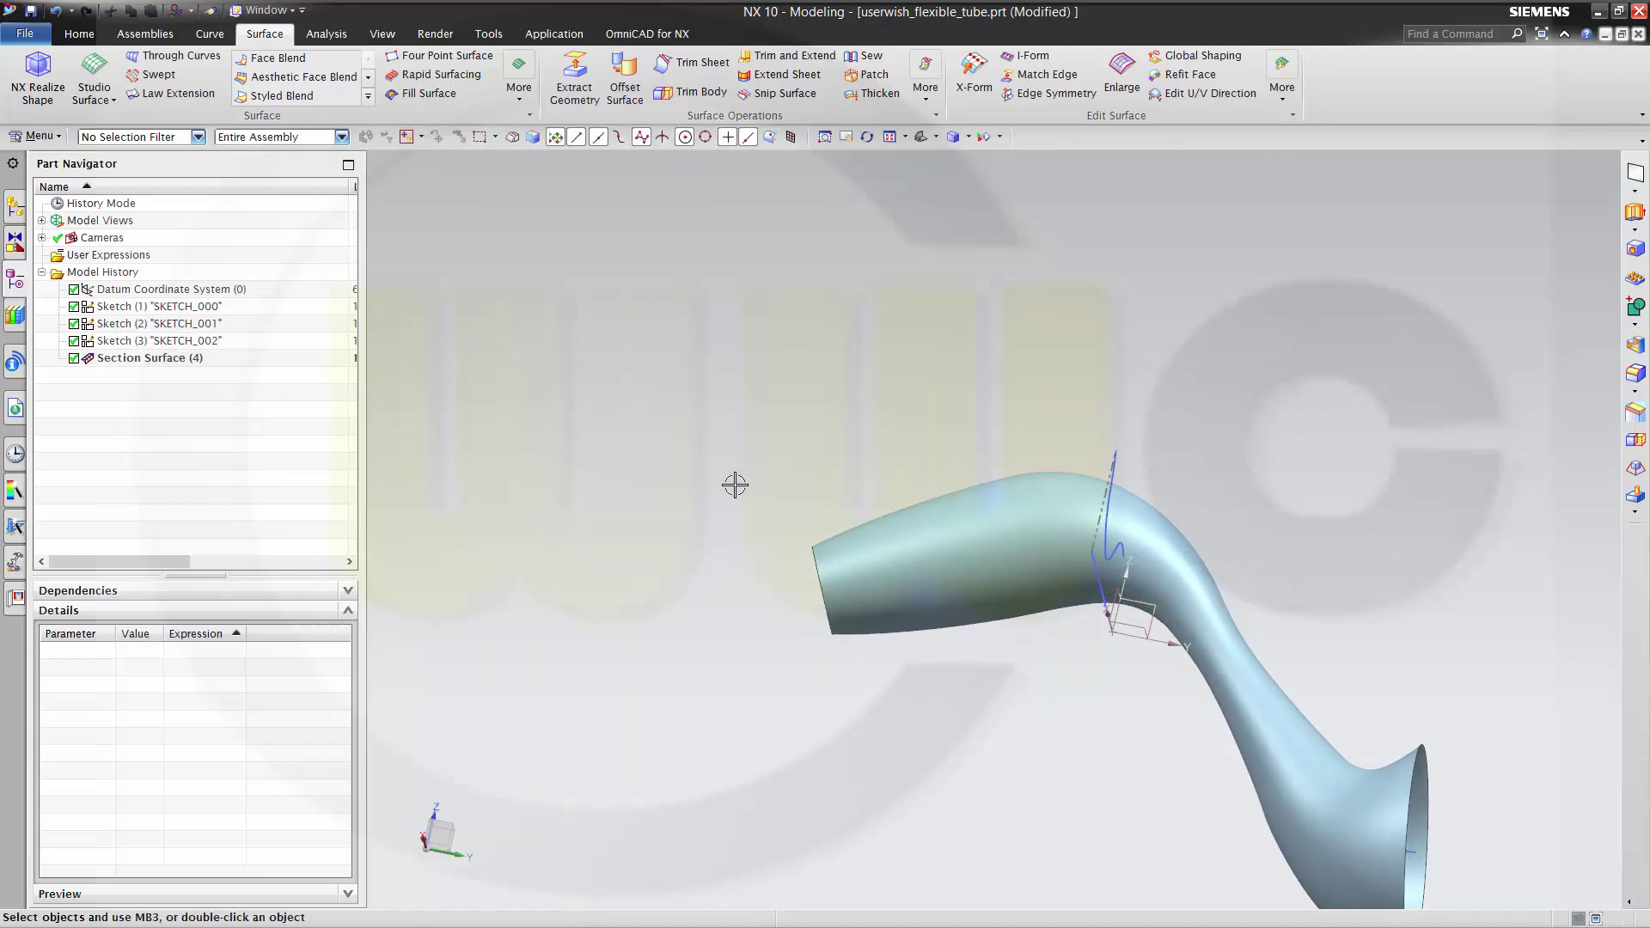
# Step: Edit the guide sketch by moving the arc's free end outward and lengthening the first line to about 141 mm, and finish the sketch
pyautogui.click(181, 327)
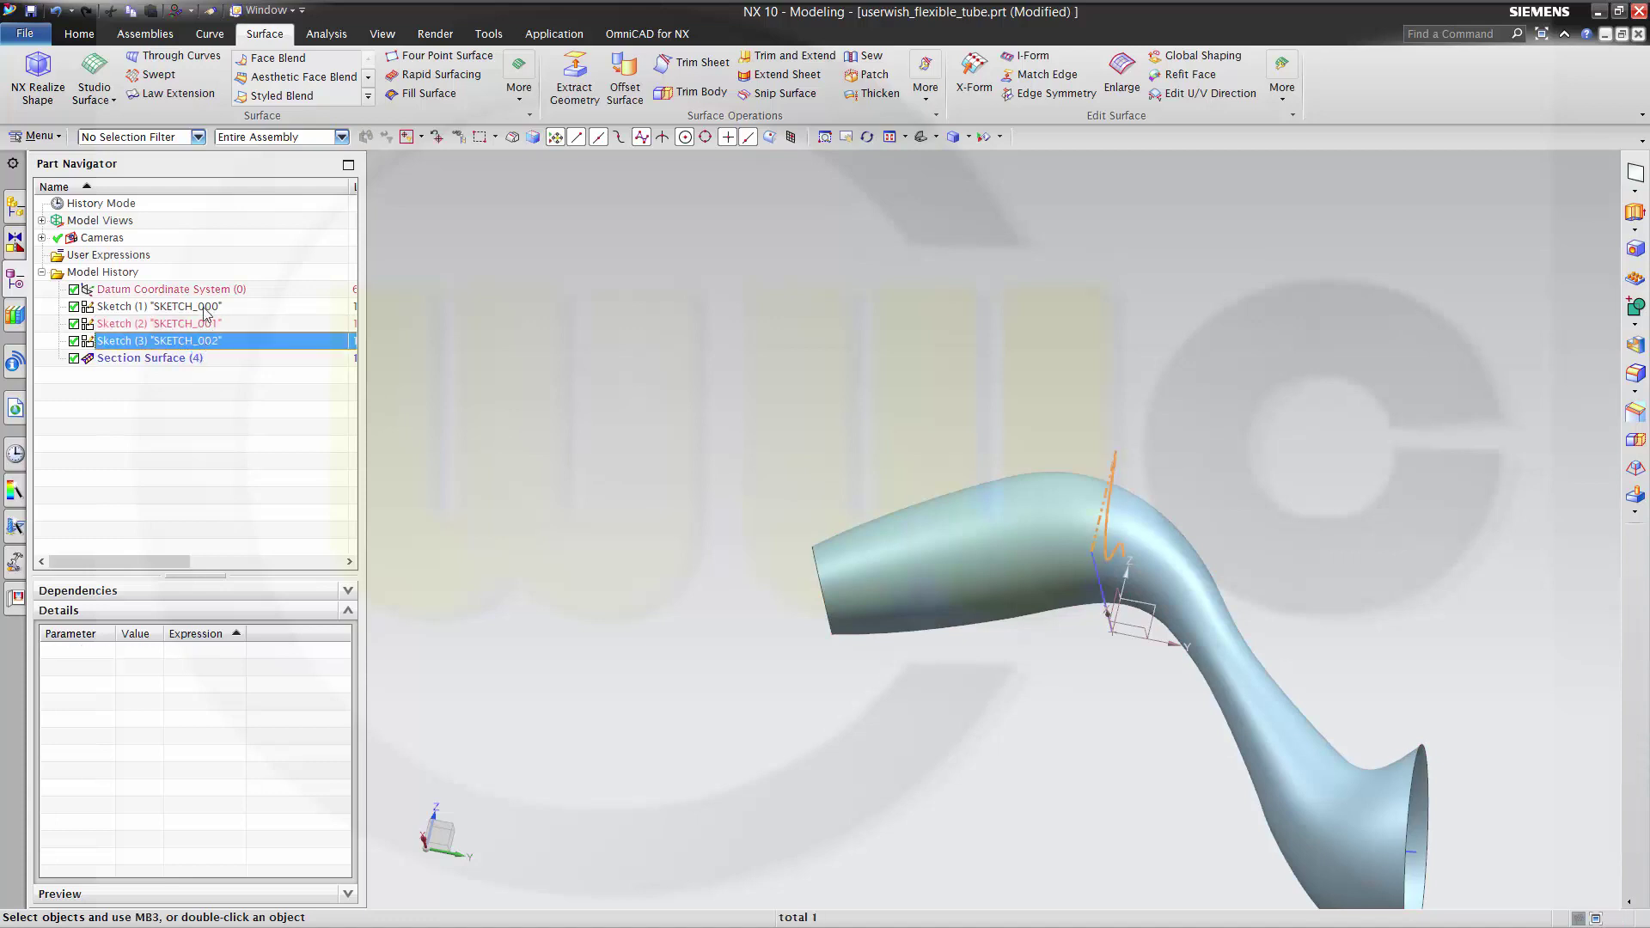
pyautogui.click(205, 310)
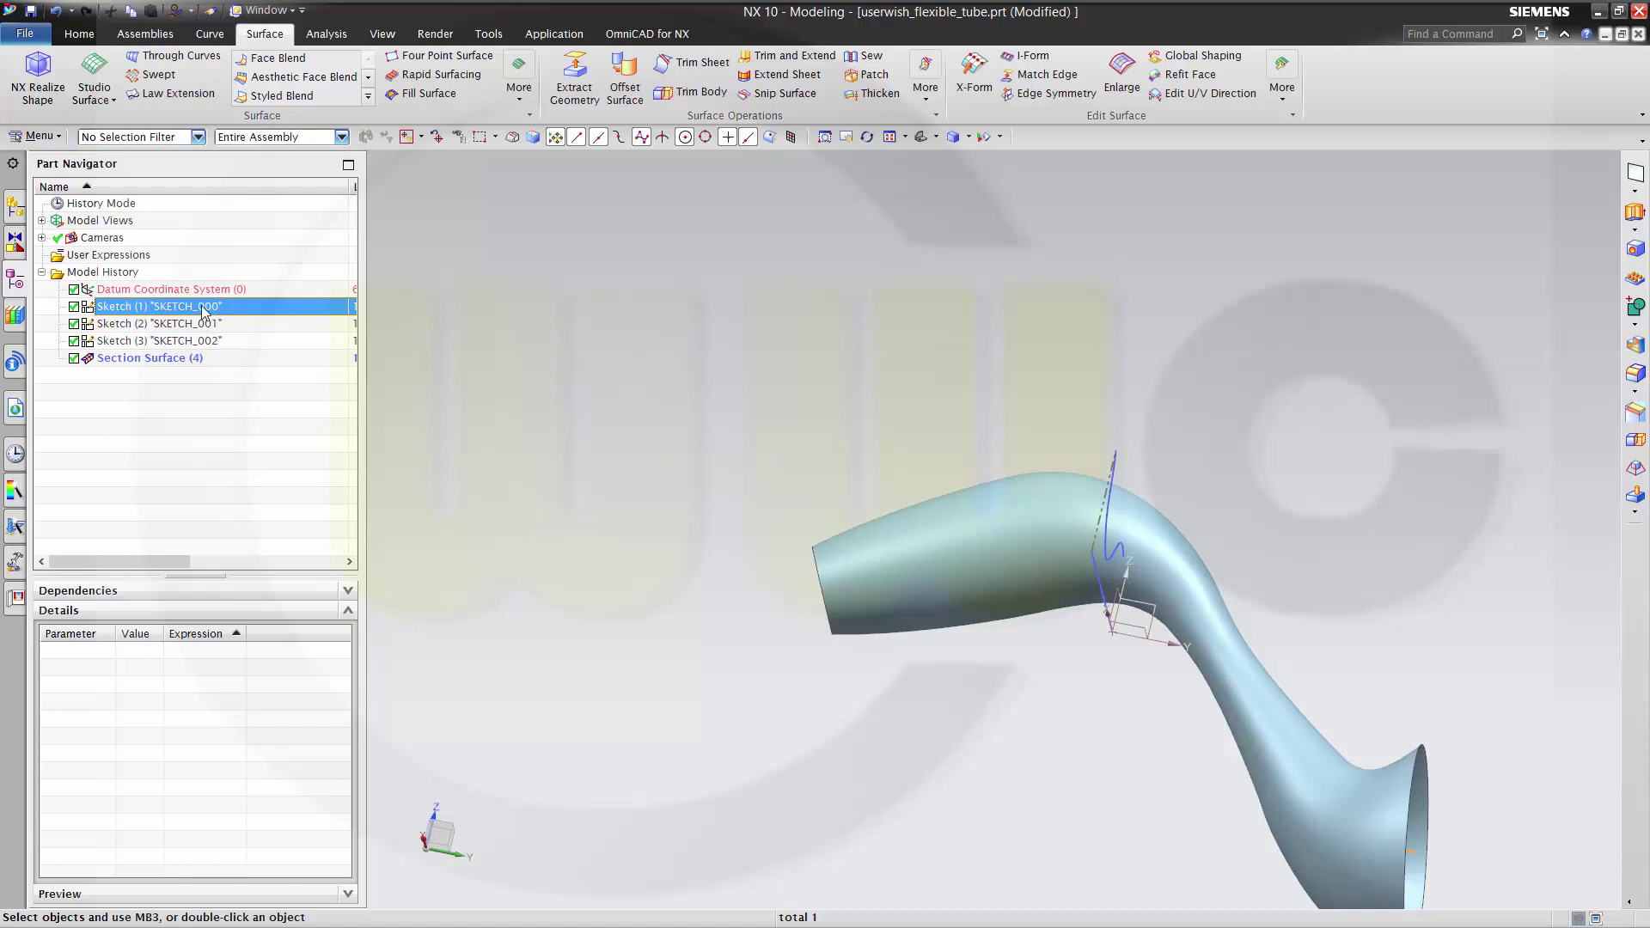
pyautogui.doubleClick(204, 309)
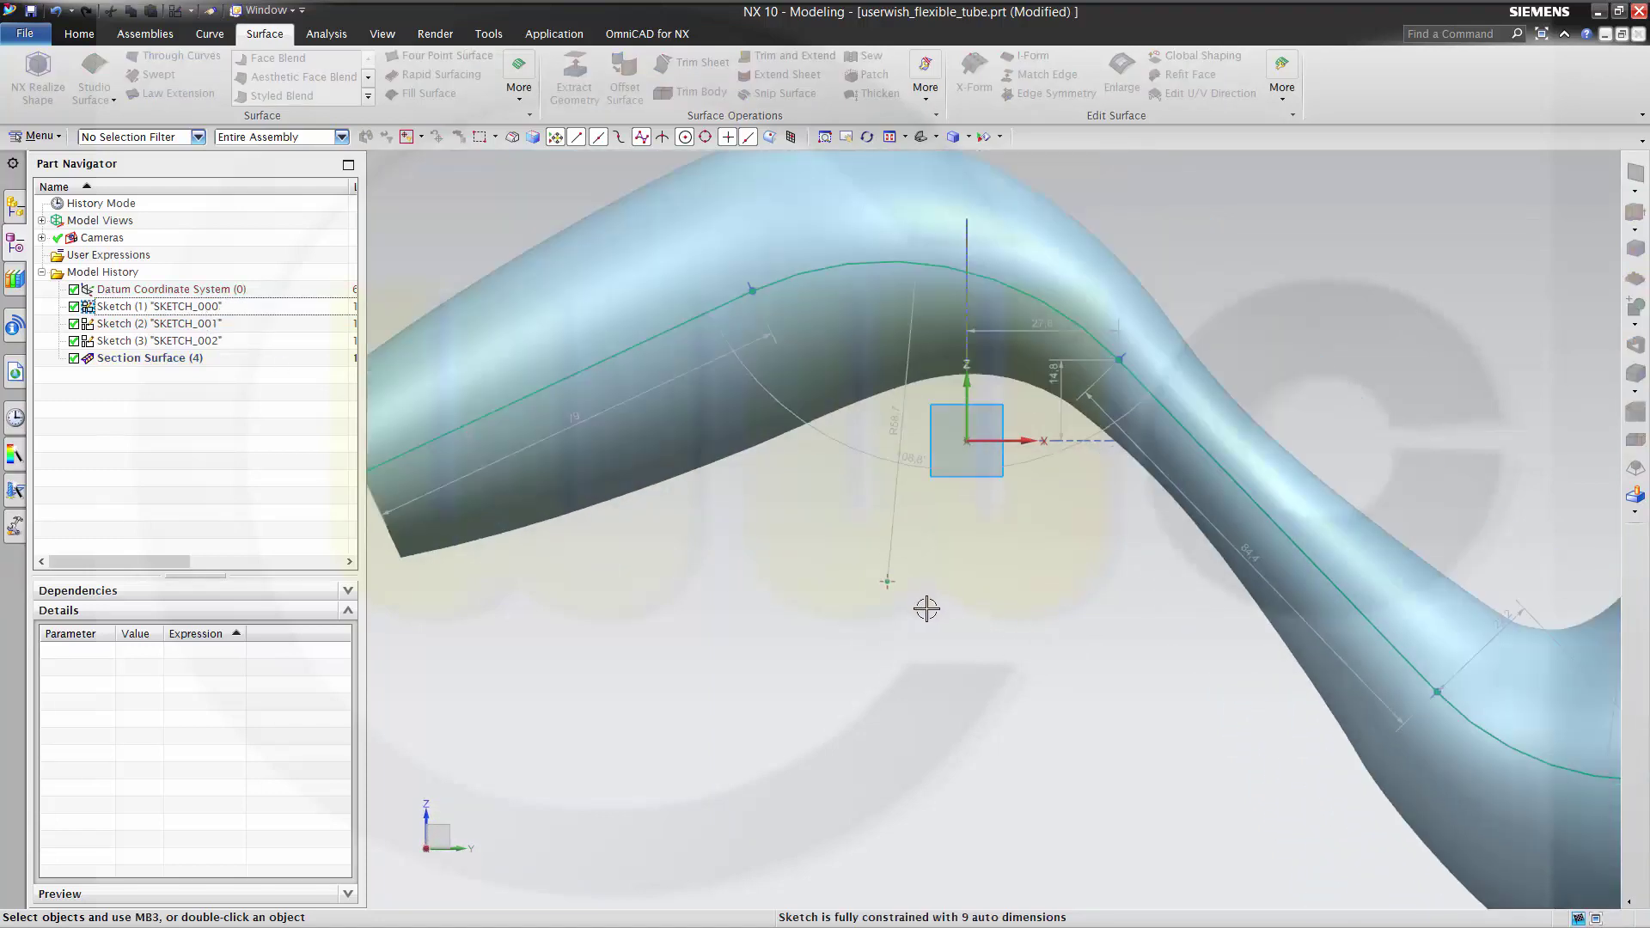
pyautogui.scroll(-5, 980, 640)
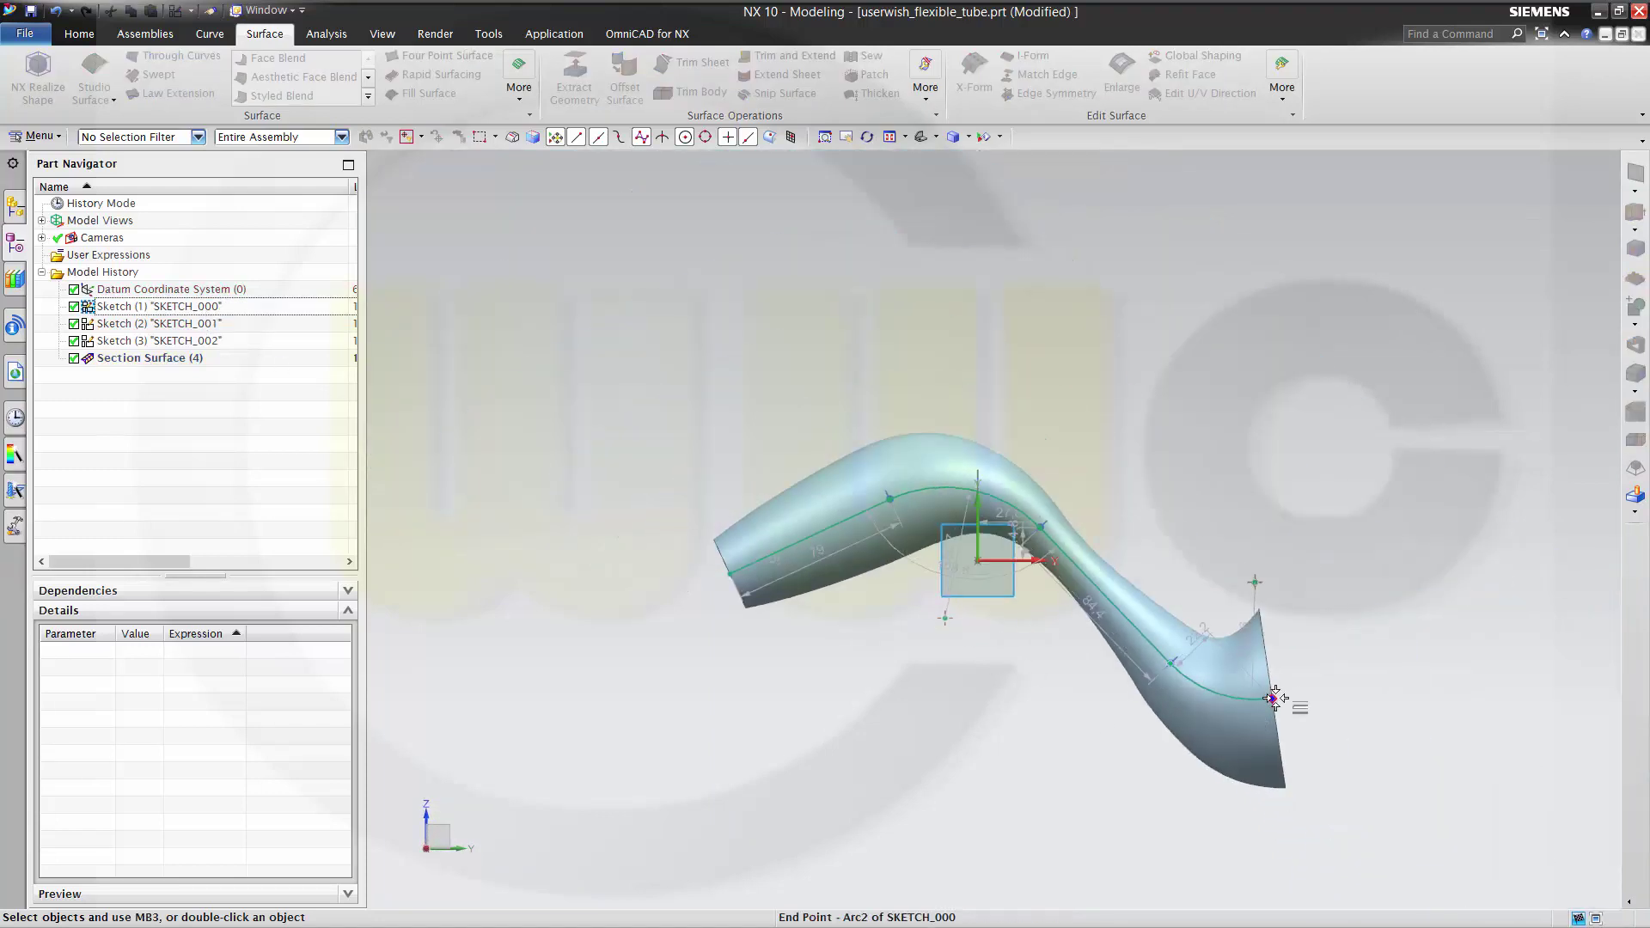
pyautogui.moveTo(1308, 737); pyautogui.dragTo(1308, 737)
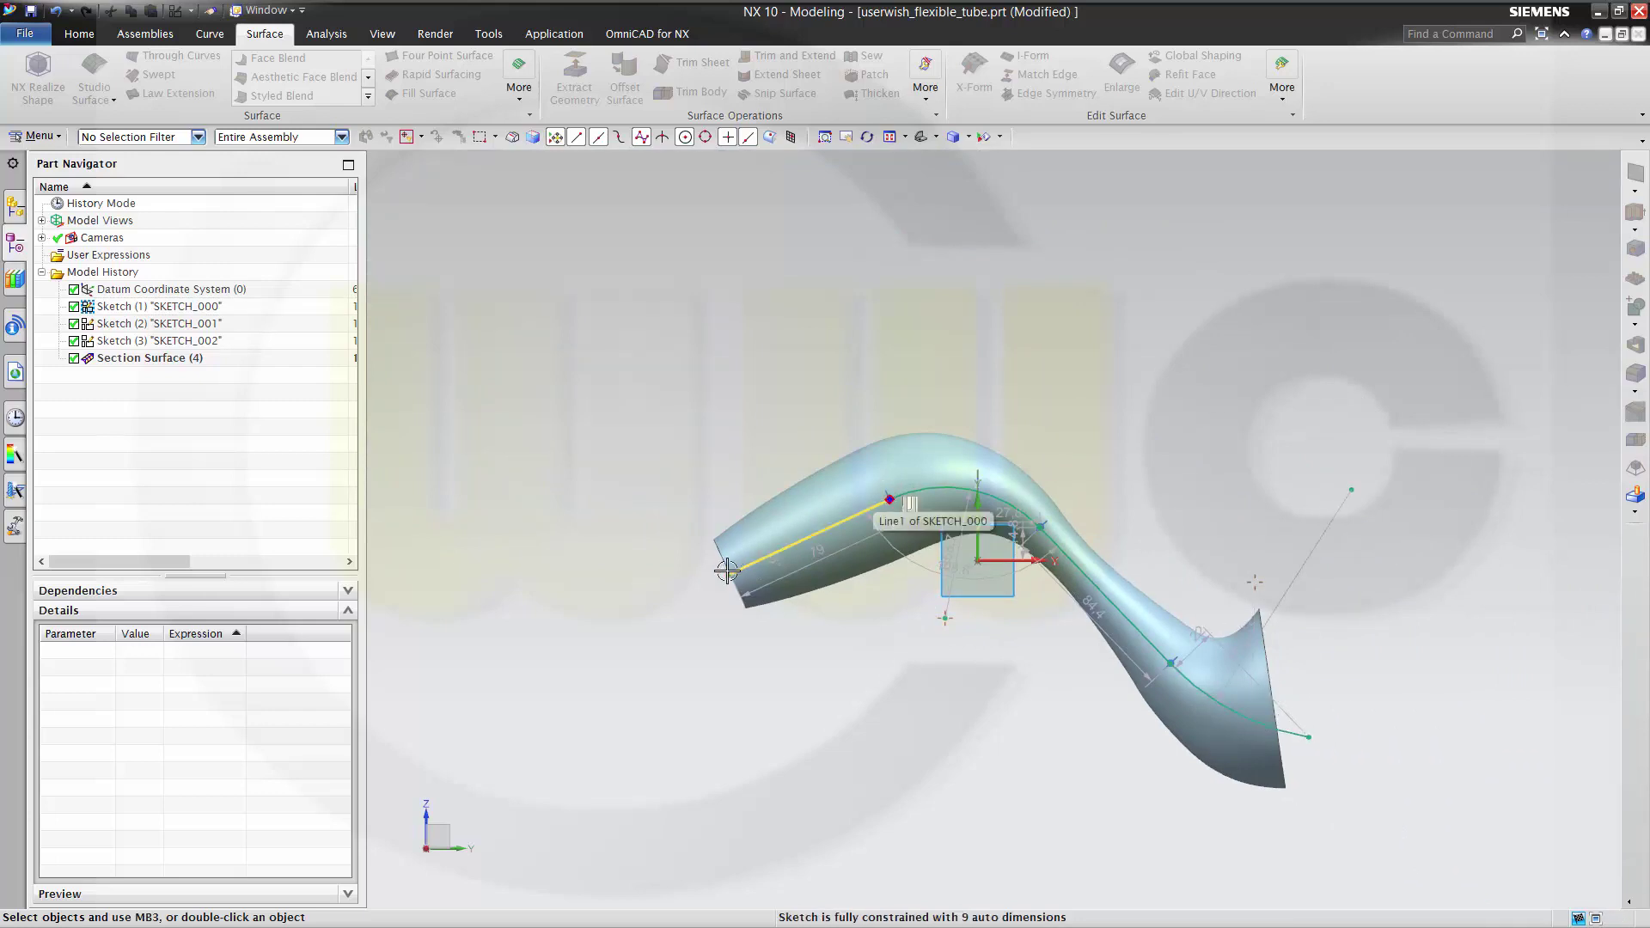
pyautogui.moveTo(726, 574); pyautogui.dragTo(603, 615)
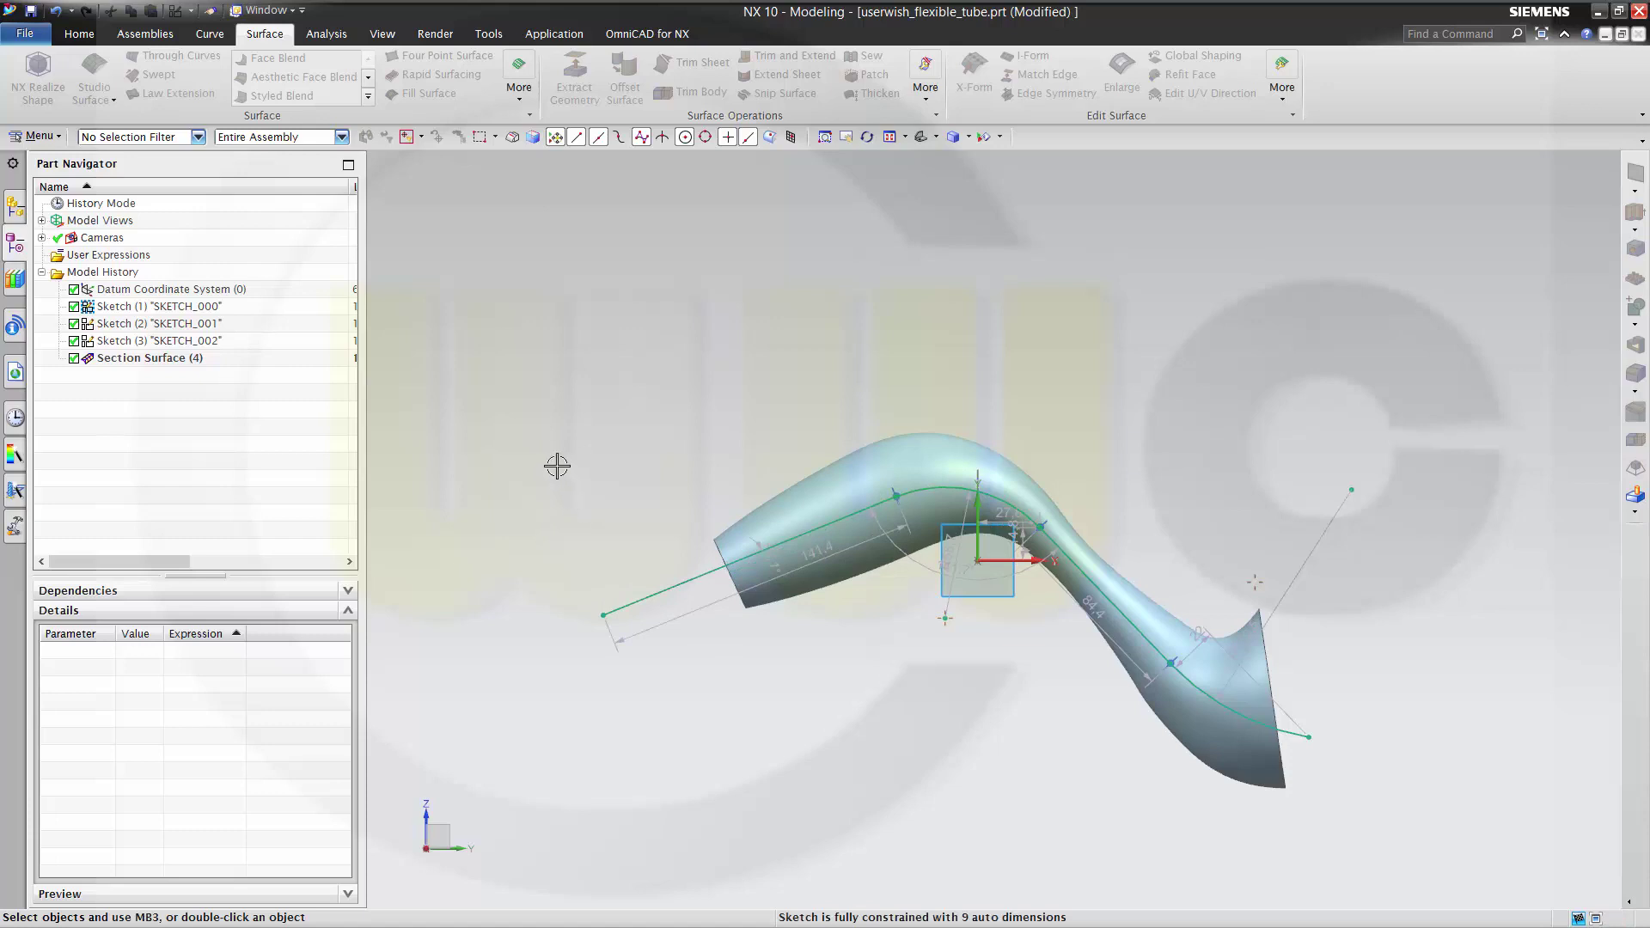
pyautogui.click(78, 34)
pyautogui.click(69, 77)
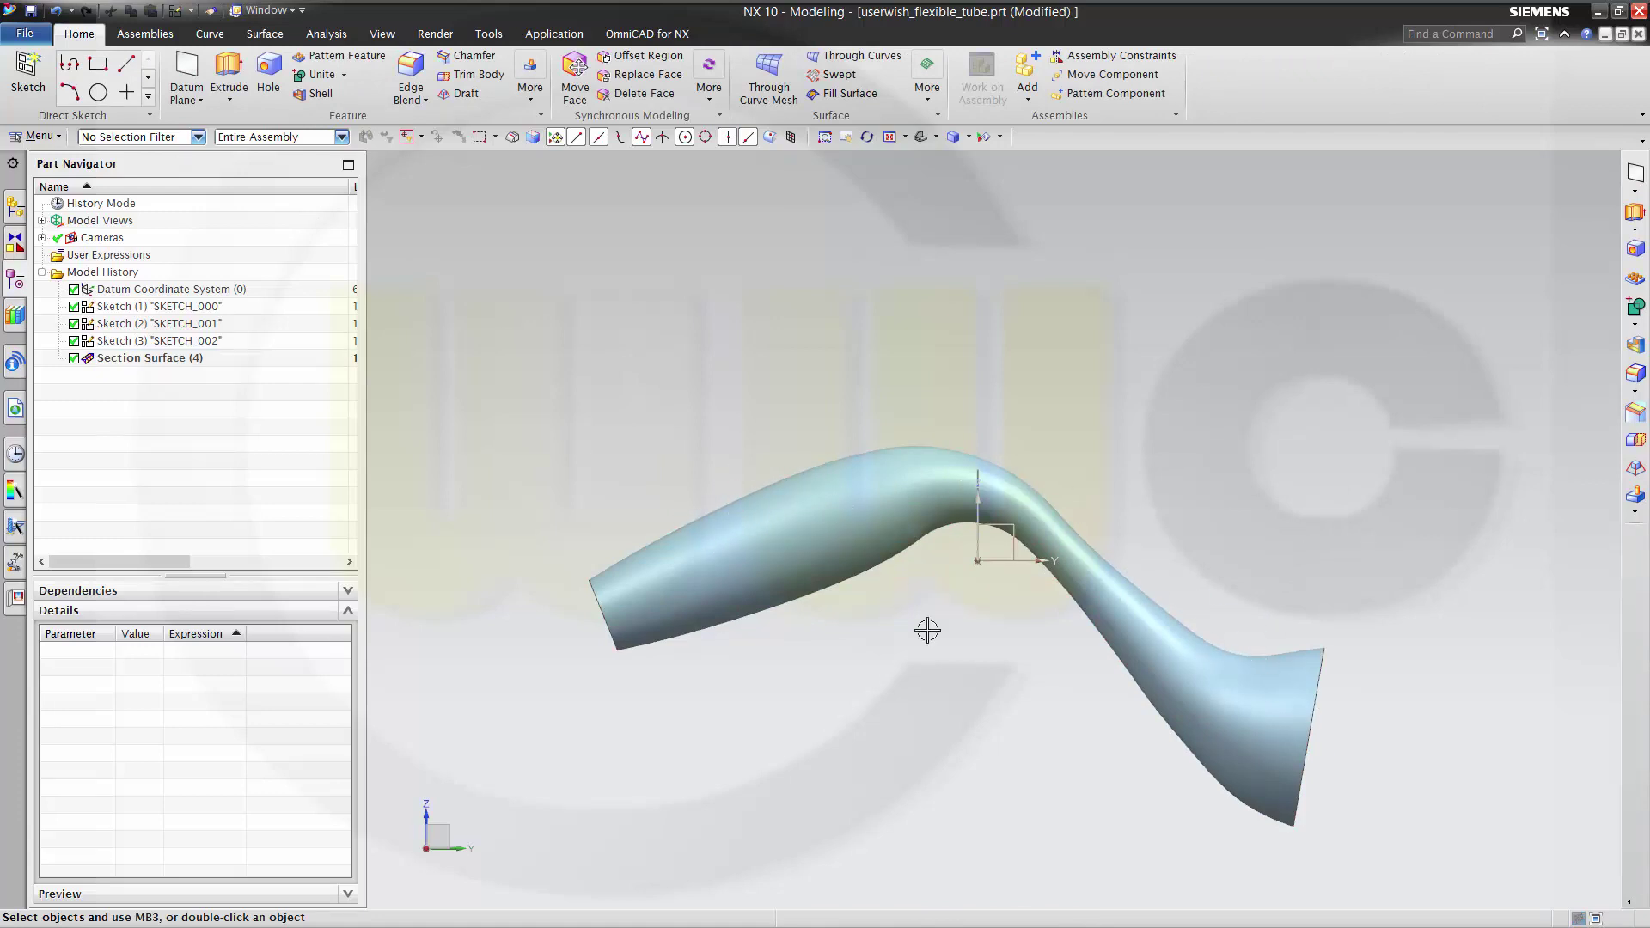
# Step: Reshape the law-curve spline by moving its inner points and lowering its end to about 27.5 mm above the base line, and finish the sketch
pyautogui.moveTo(1023, 724); pyautogui.dragTo(1065, 628, button='middle')
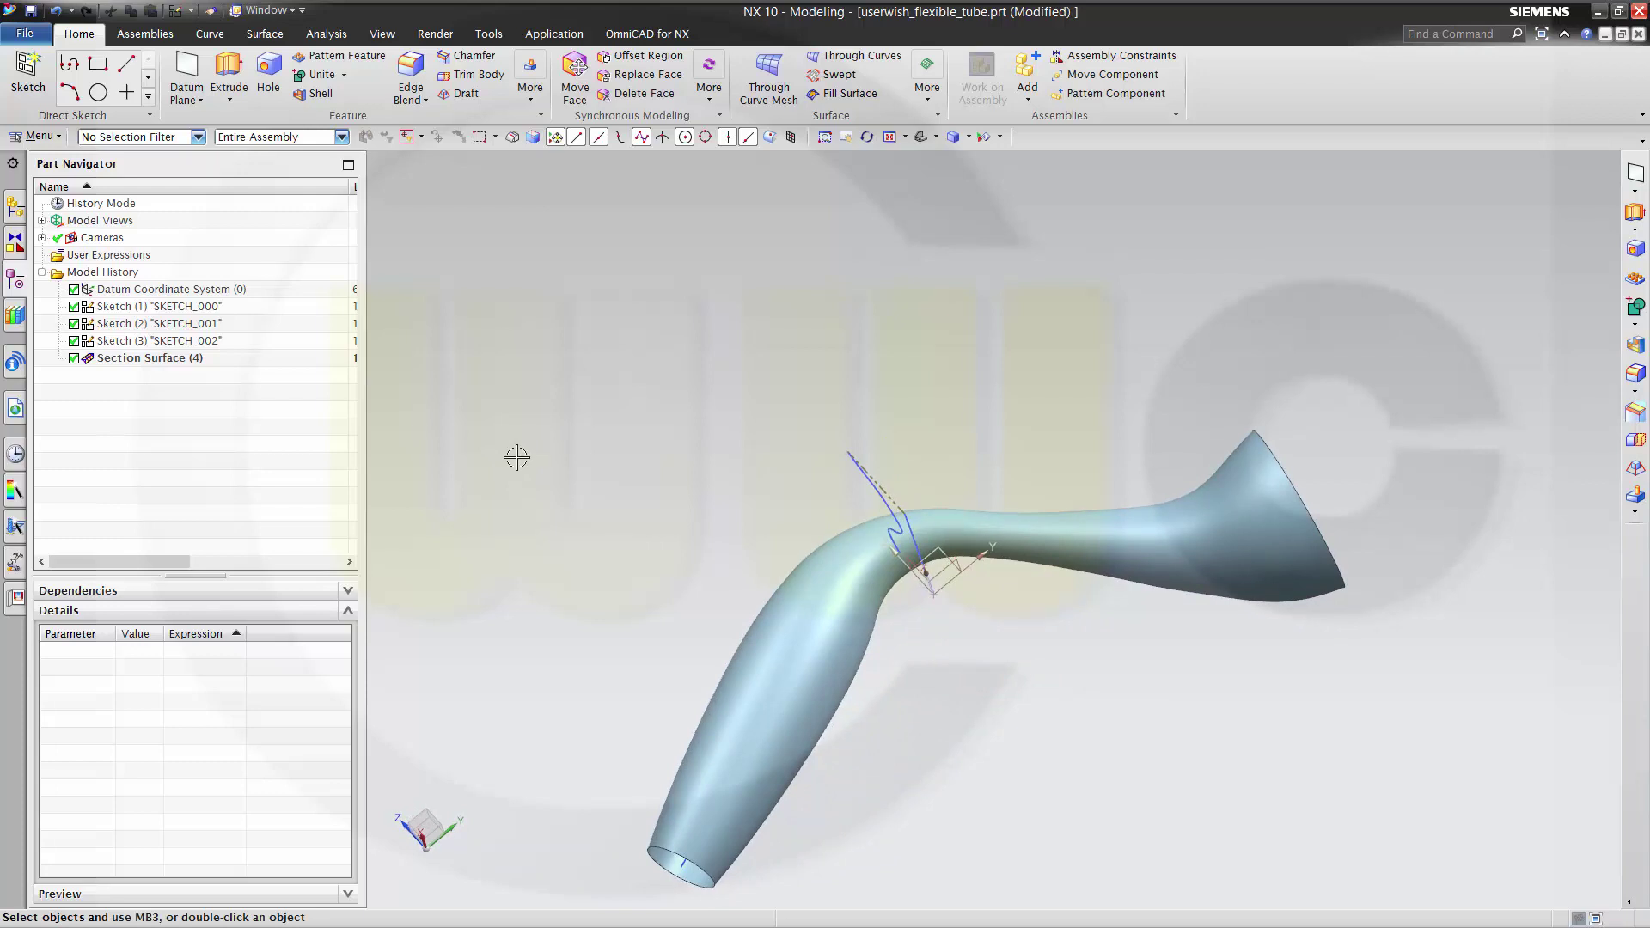
pyautogui.moveTo(979, 423); pyautogui.dragTo(1068, 540, button='middle')
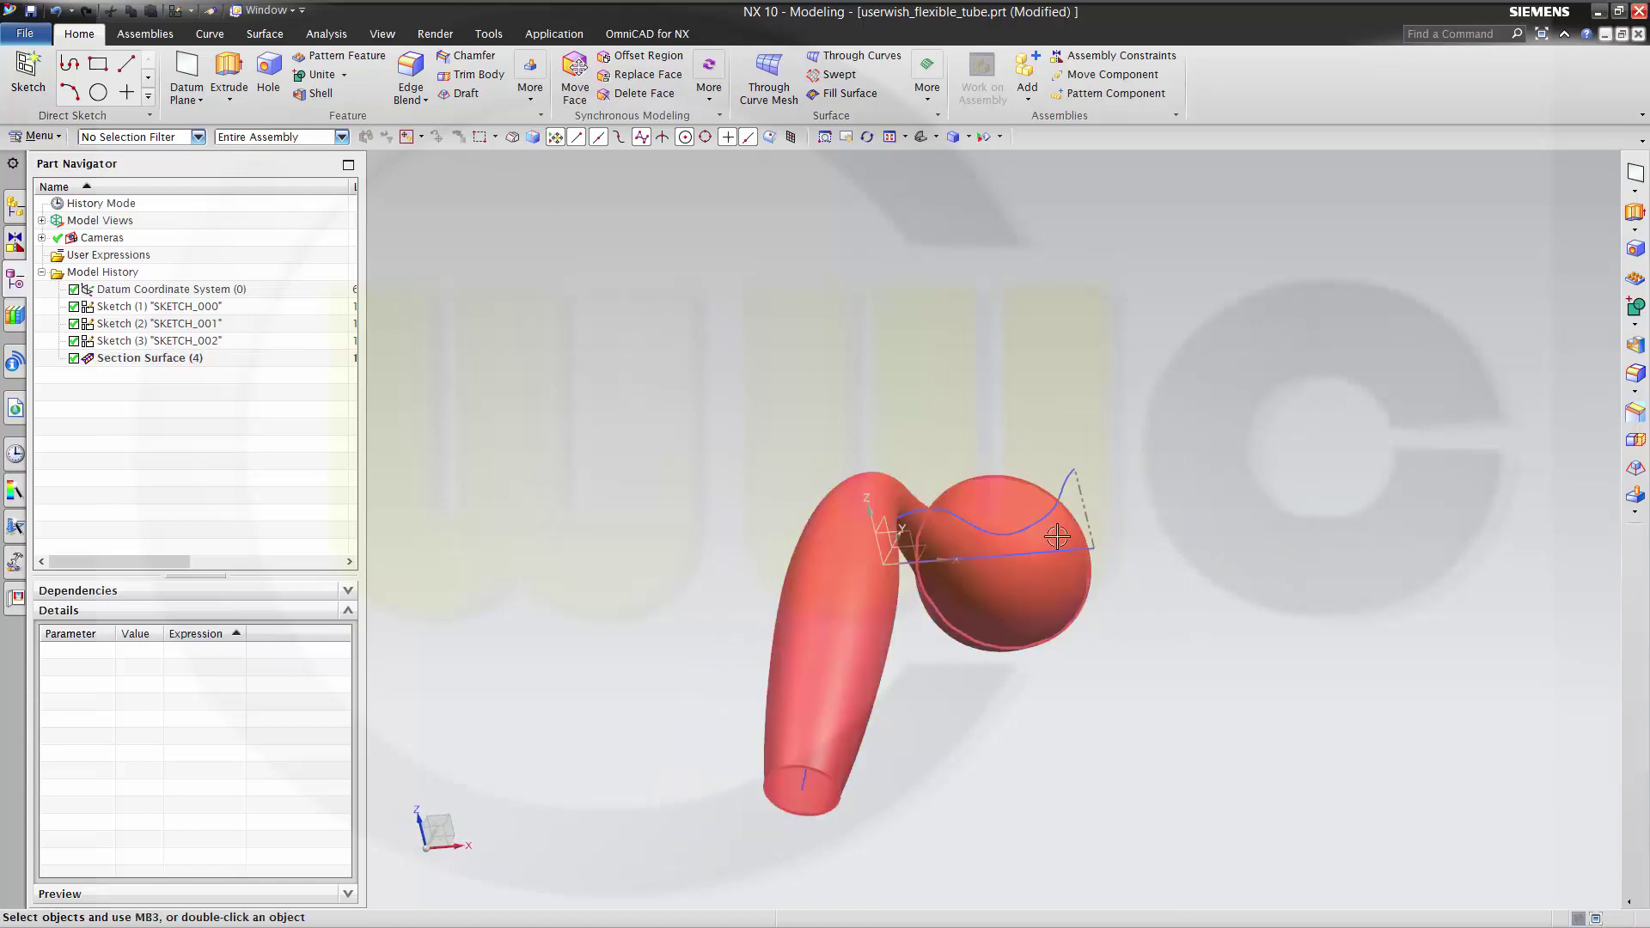
pyautogui.doubleClick(945, 513)
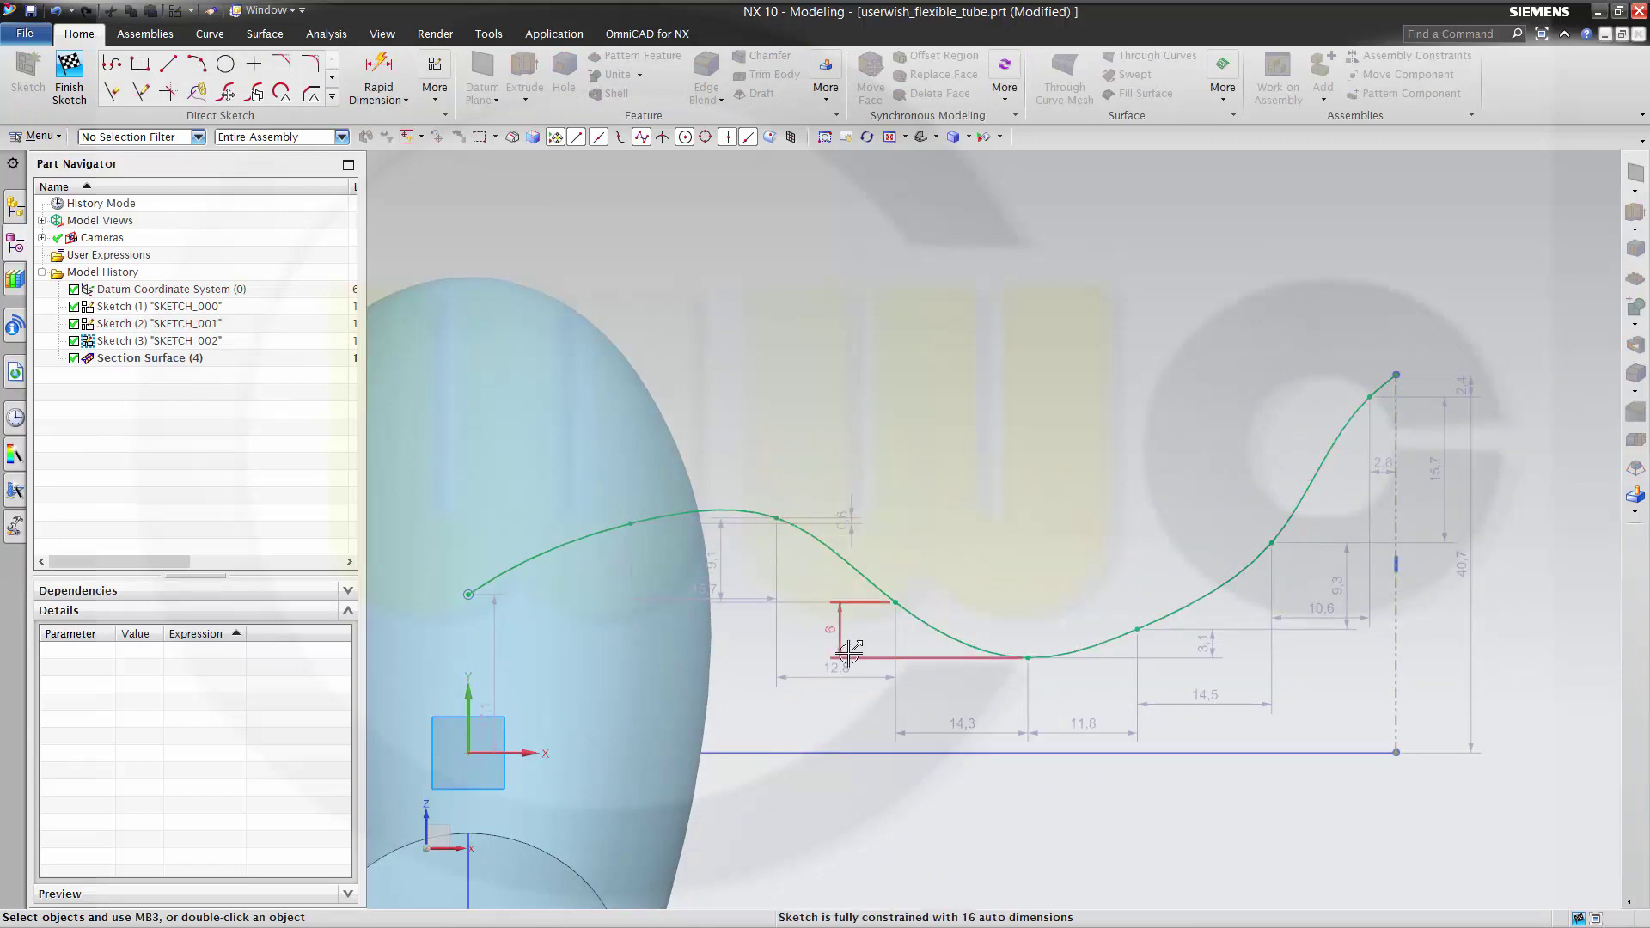
pyautogui.moveTo(847, 656)
pyautogui.mouseDown(button='middle')
pyautogui.moveTo(906, 743)
pyautogui.moveTo(849, 773)
pyautogui.moveTo(846, 739)
pyautogui.mouseUp(button='middle')
pyautogui.moveTo(838, 634); pyautogui.dragTo(839, 635)
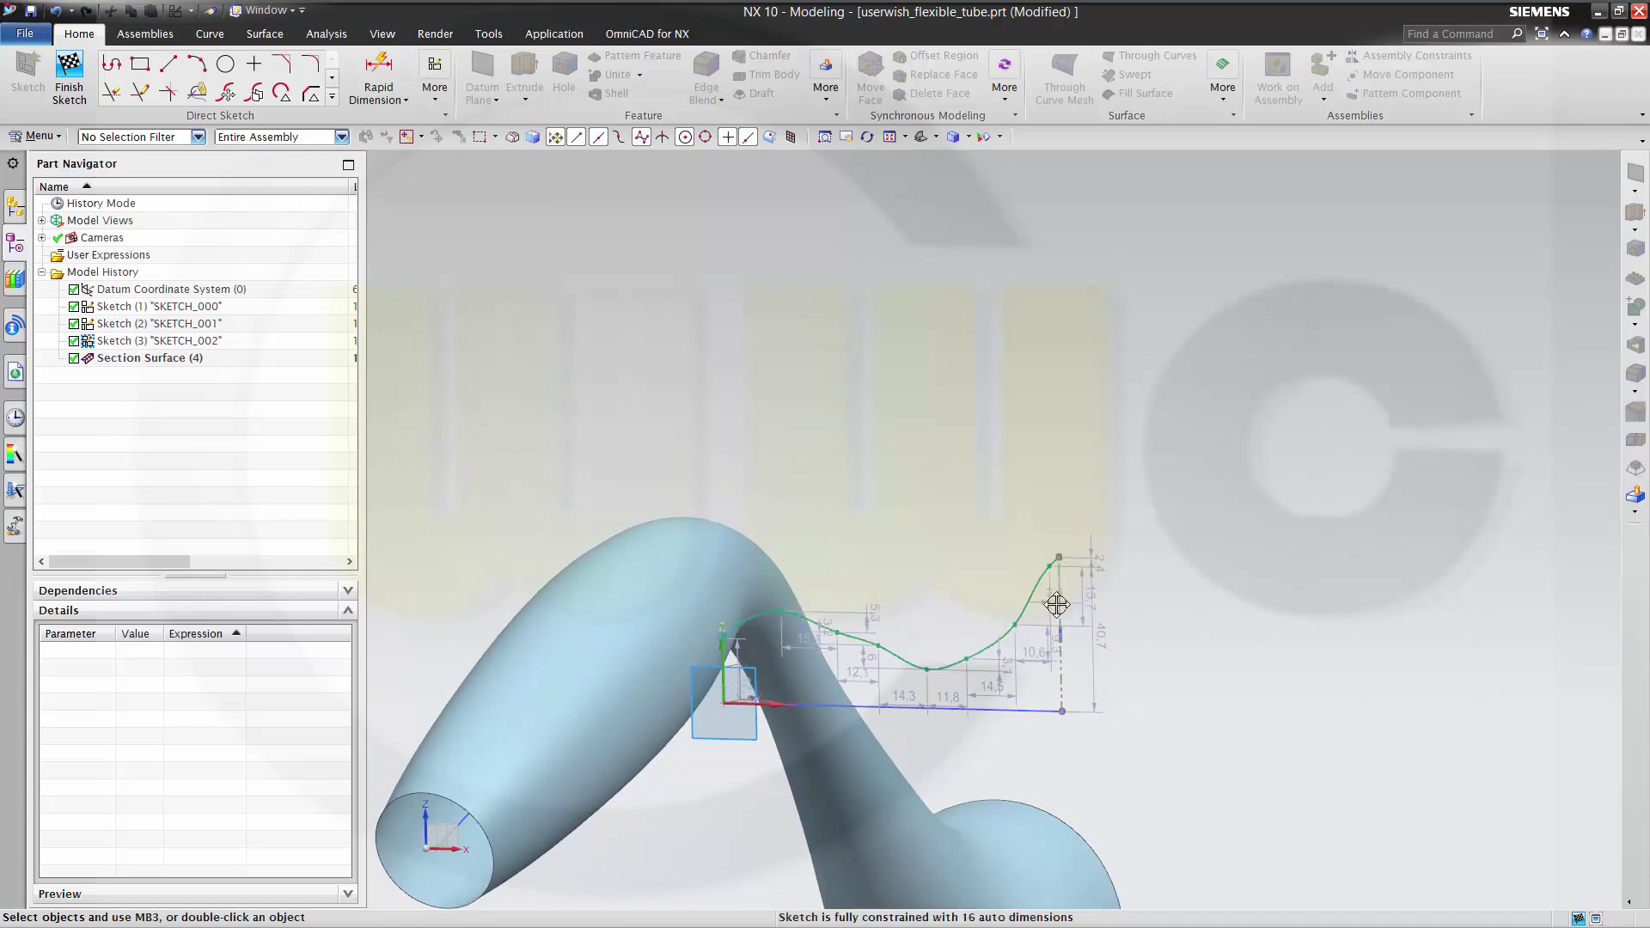
pyautogui.moveTo(1049, 560); pyautogui.dragTo(1034, 617)
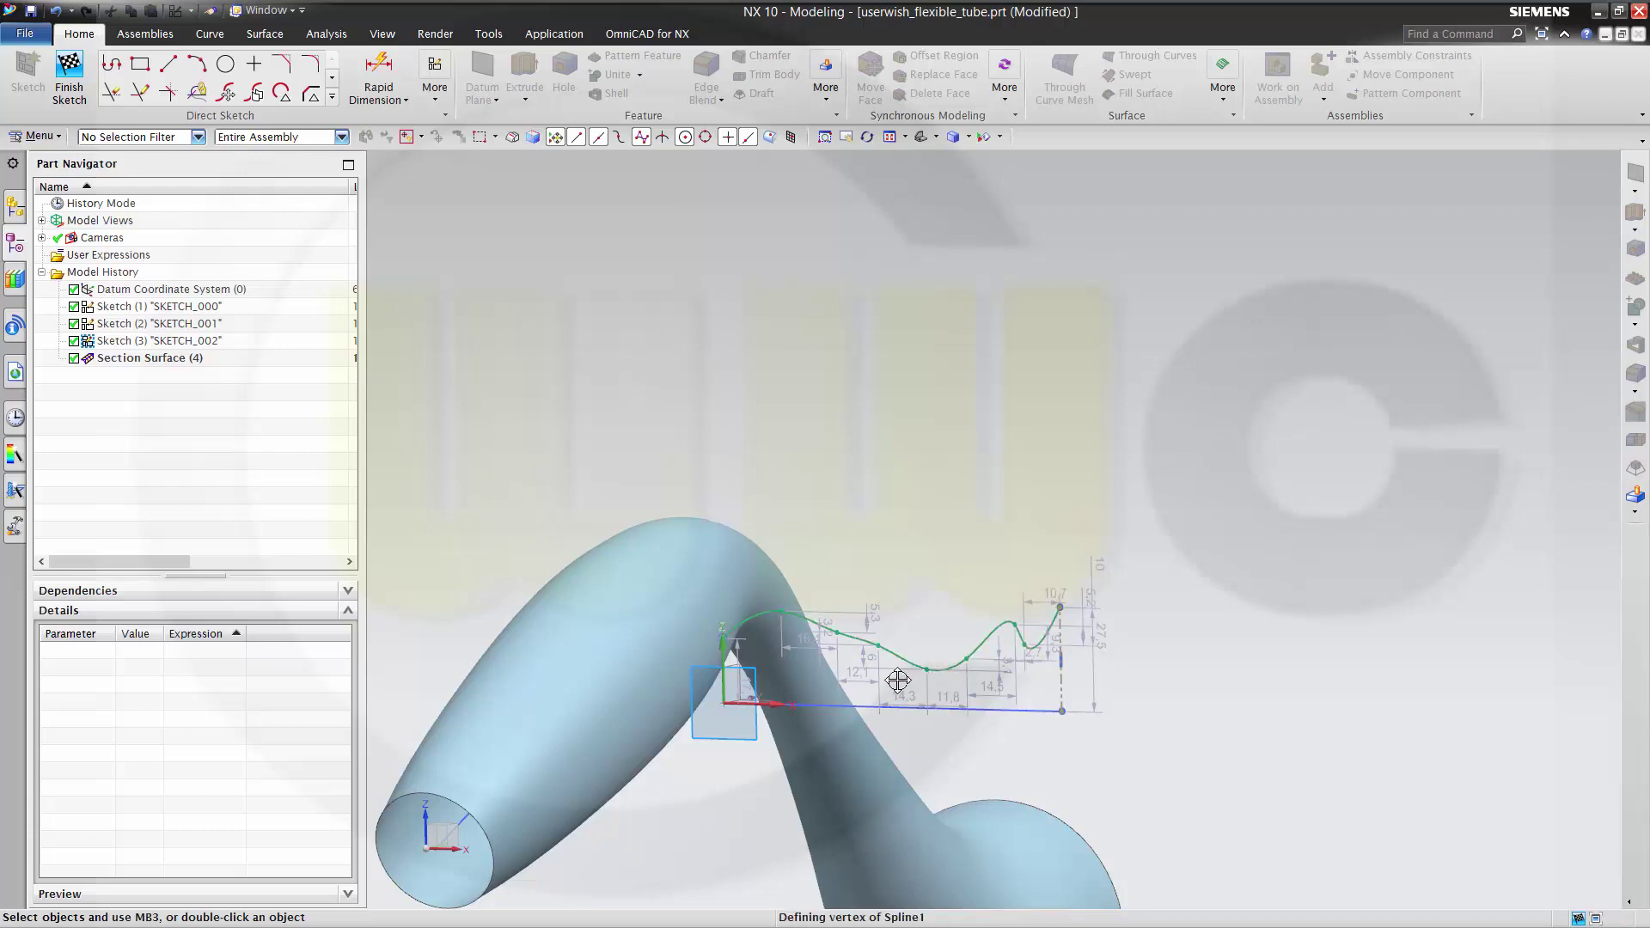
pyautogui.moveTo(898, 680); pyautogui.dragTo(901, 680)
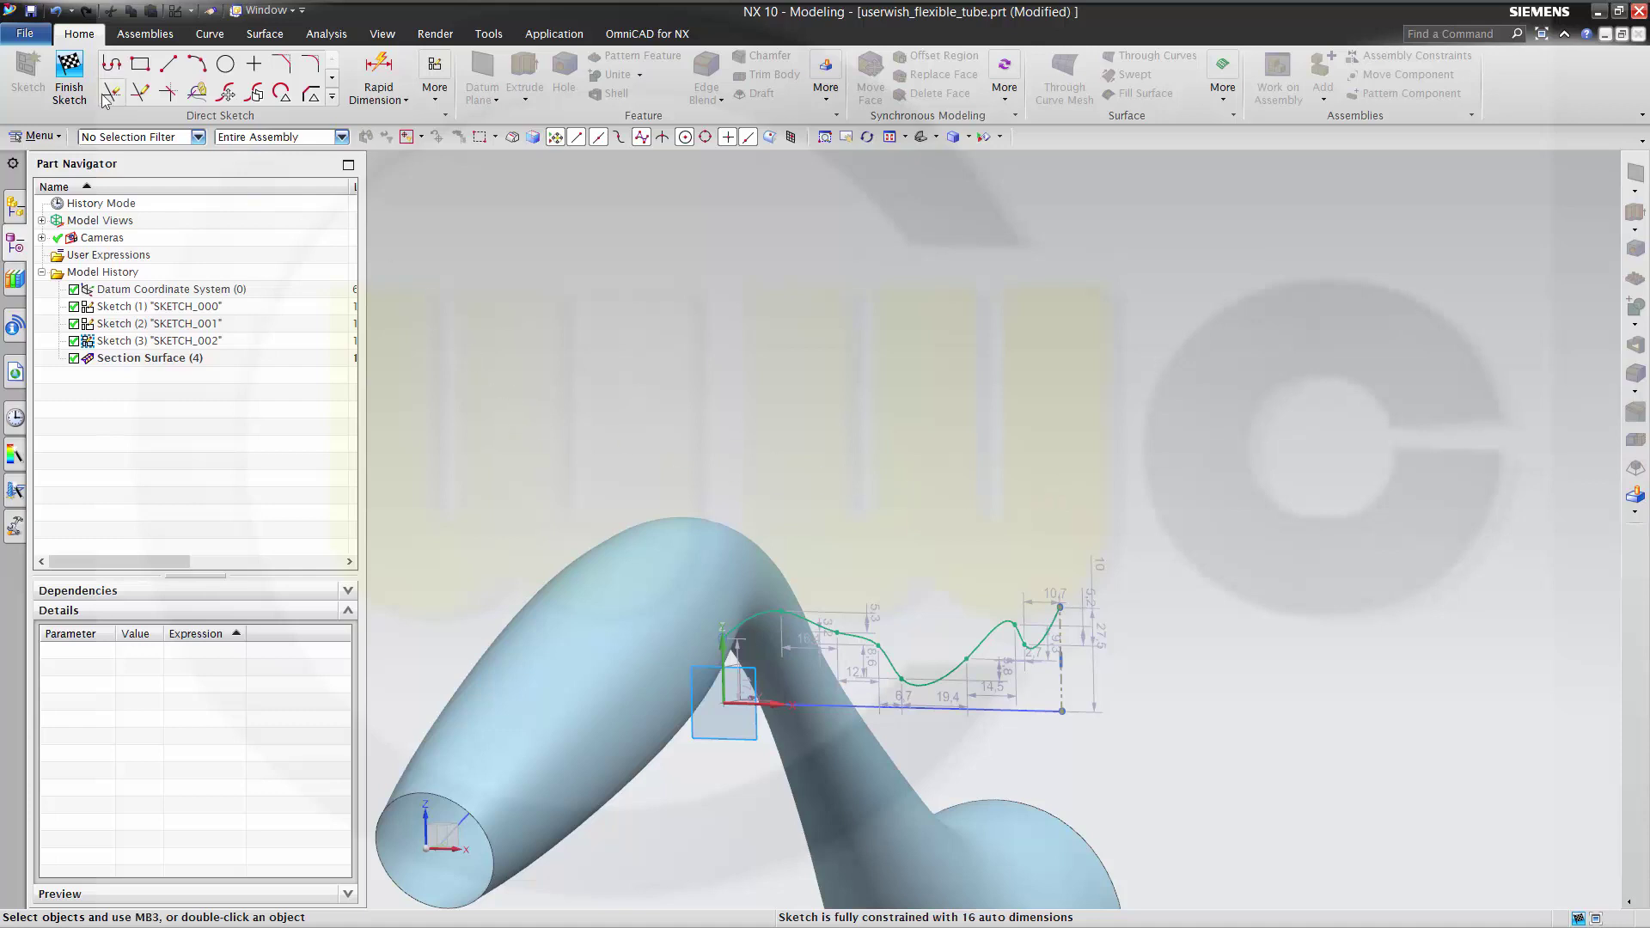
pyautogui.click(69, 76)
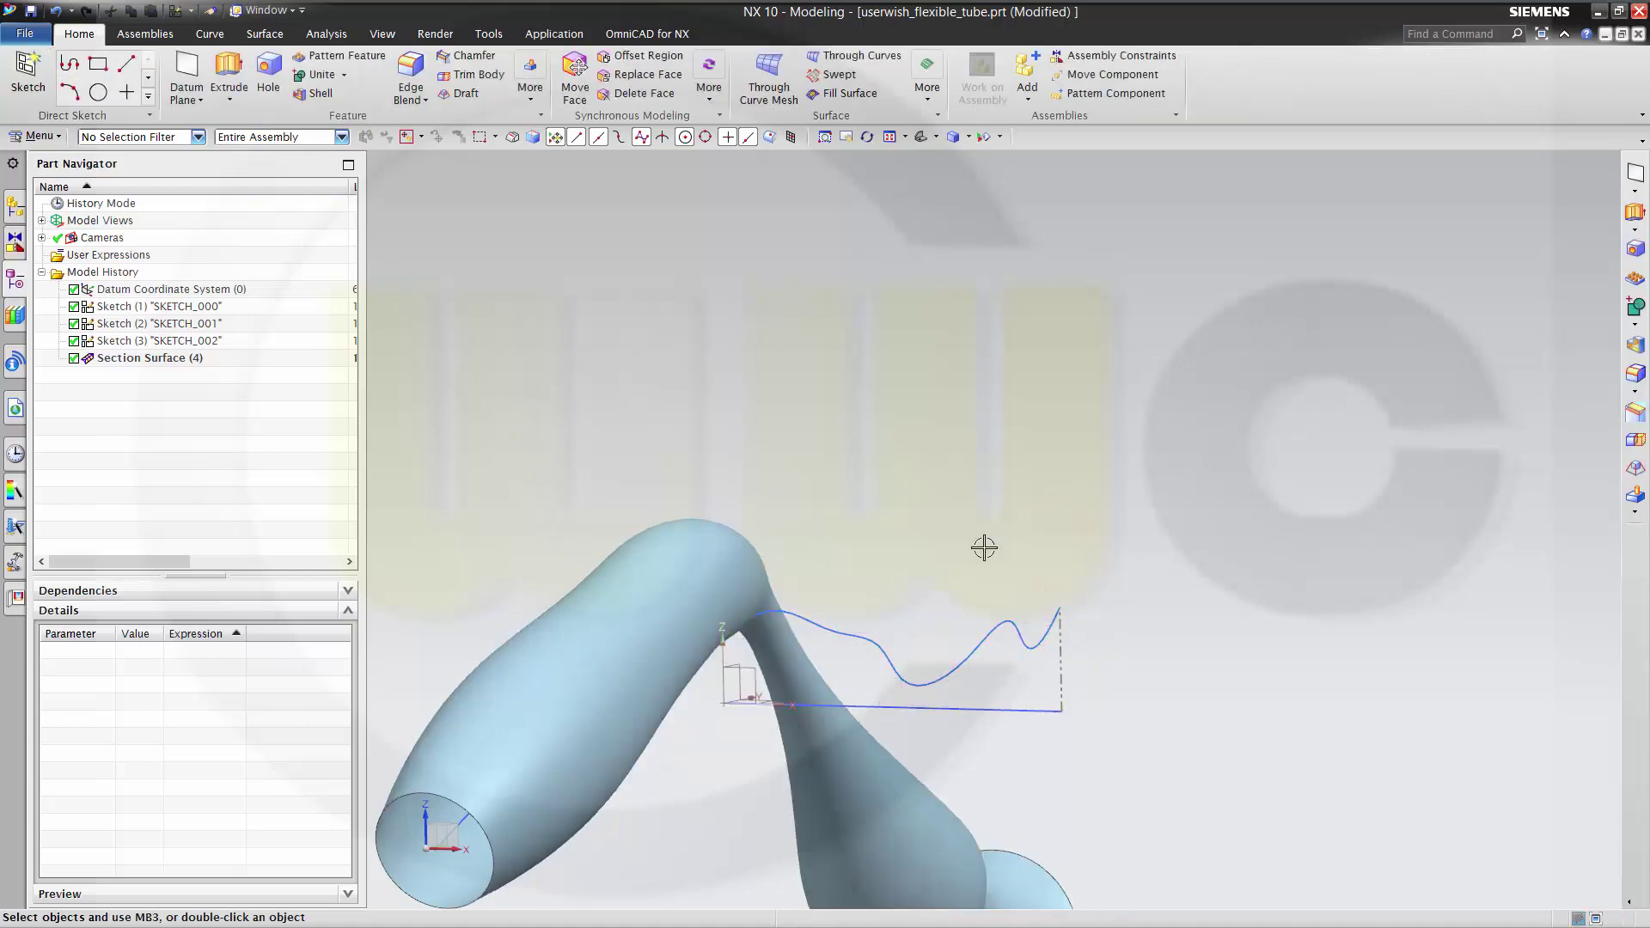
# Step: Suppress the section surface feature, leaving only the guide and law-curve sketches displayed
pyautogui.scroll(-2, 953, 701)
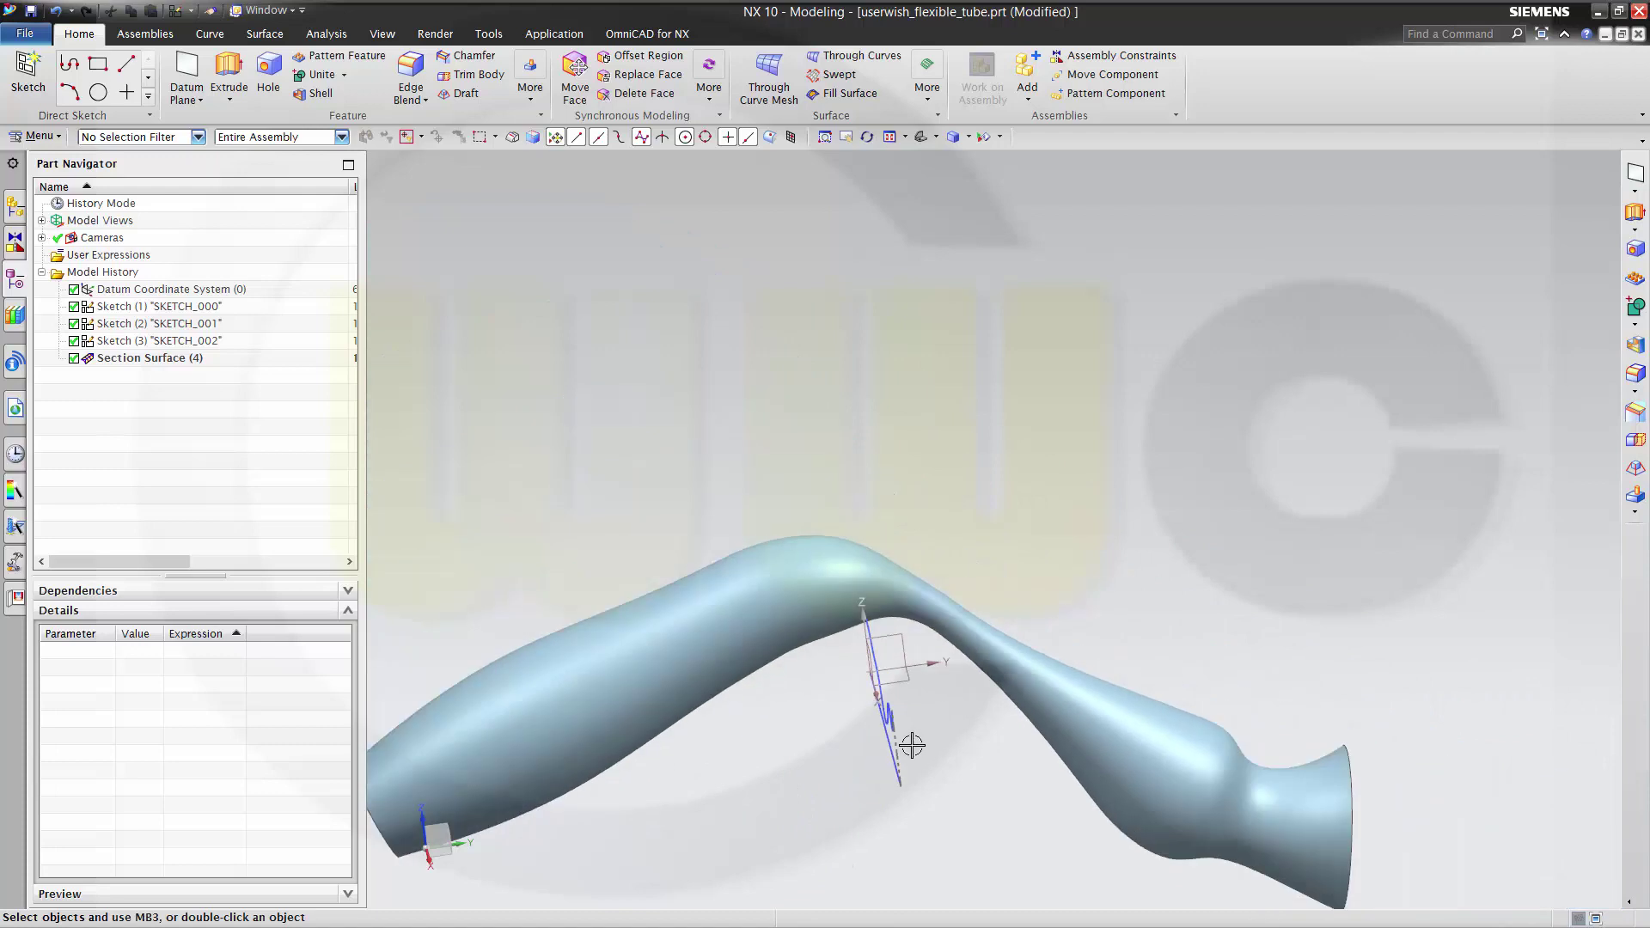
pyautogui.moveTo(840, 784); pyautogui.dragTo(854, 755, button='middle')
pyautogui.scroll(-2, 758, 658)
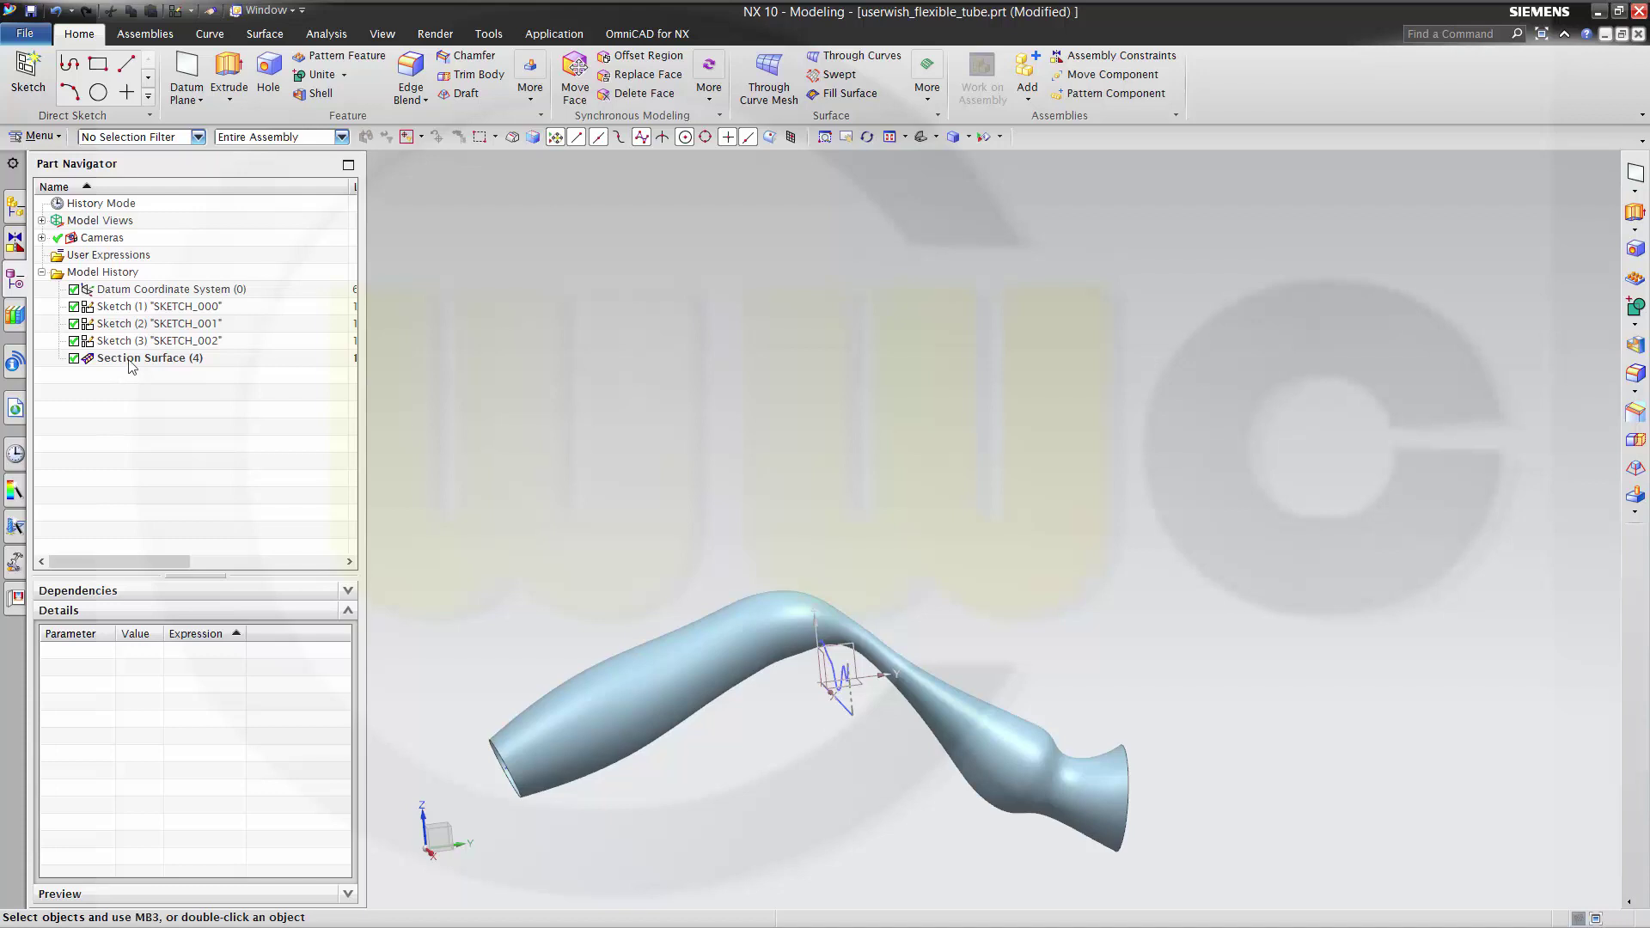
pyautogui.click(74, 359)
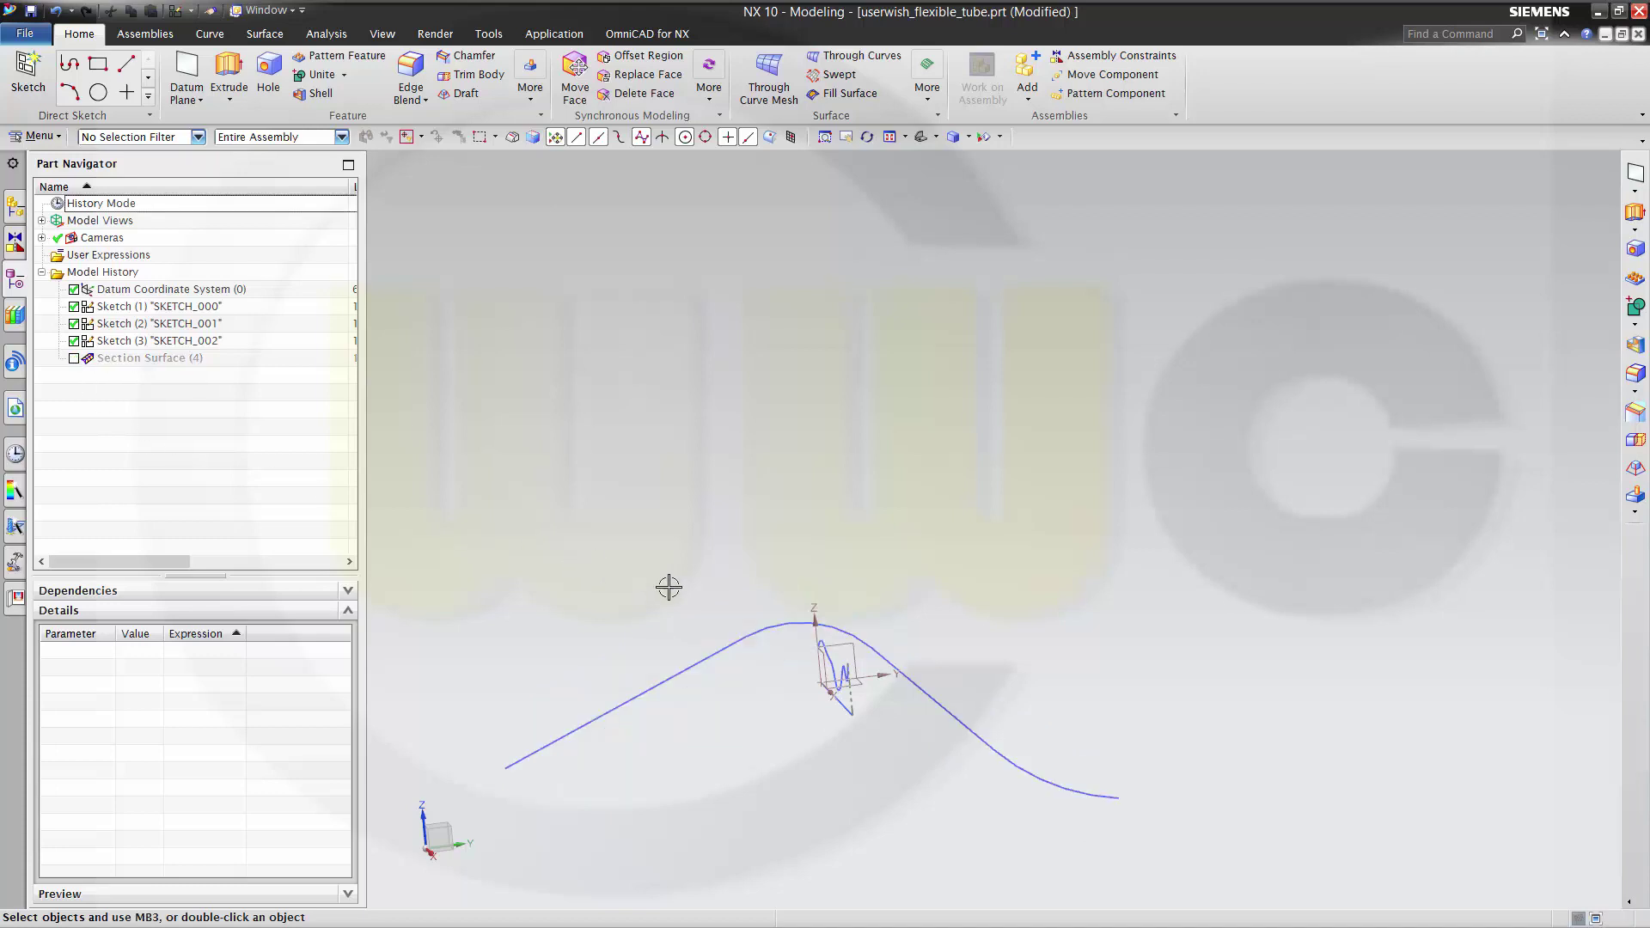
pyautogui.moveTo(688, 593); pyautogui.dragTo(801, 746, button='middle')
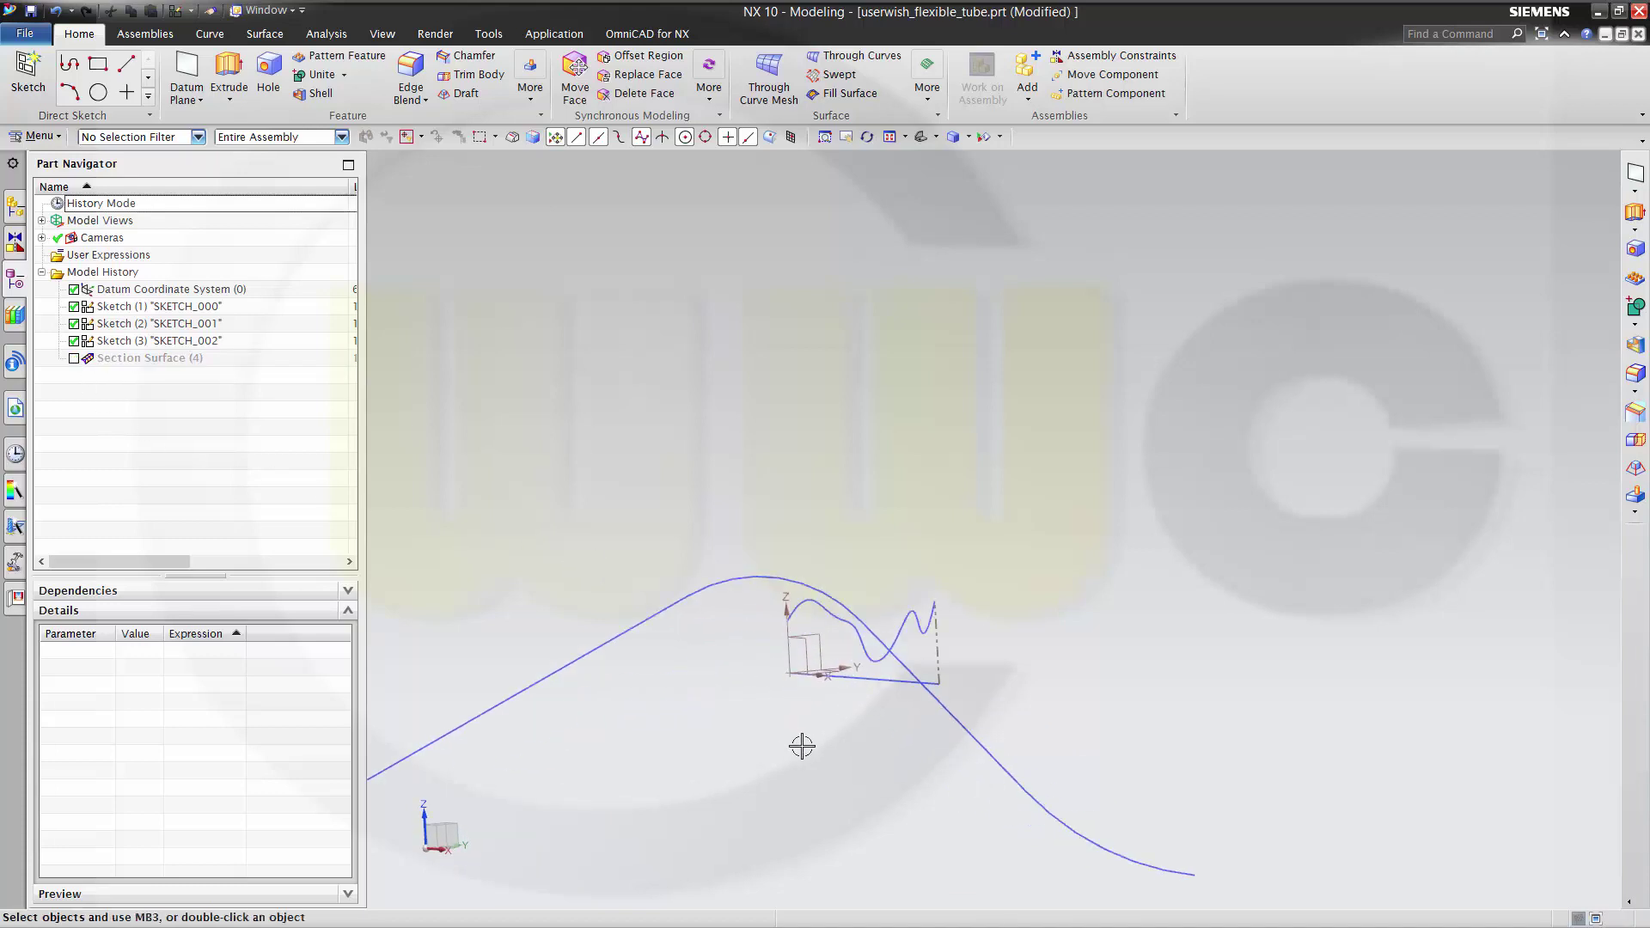
pyautogui.scroll(-2, 801, 746)
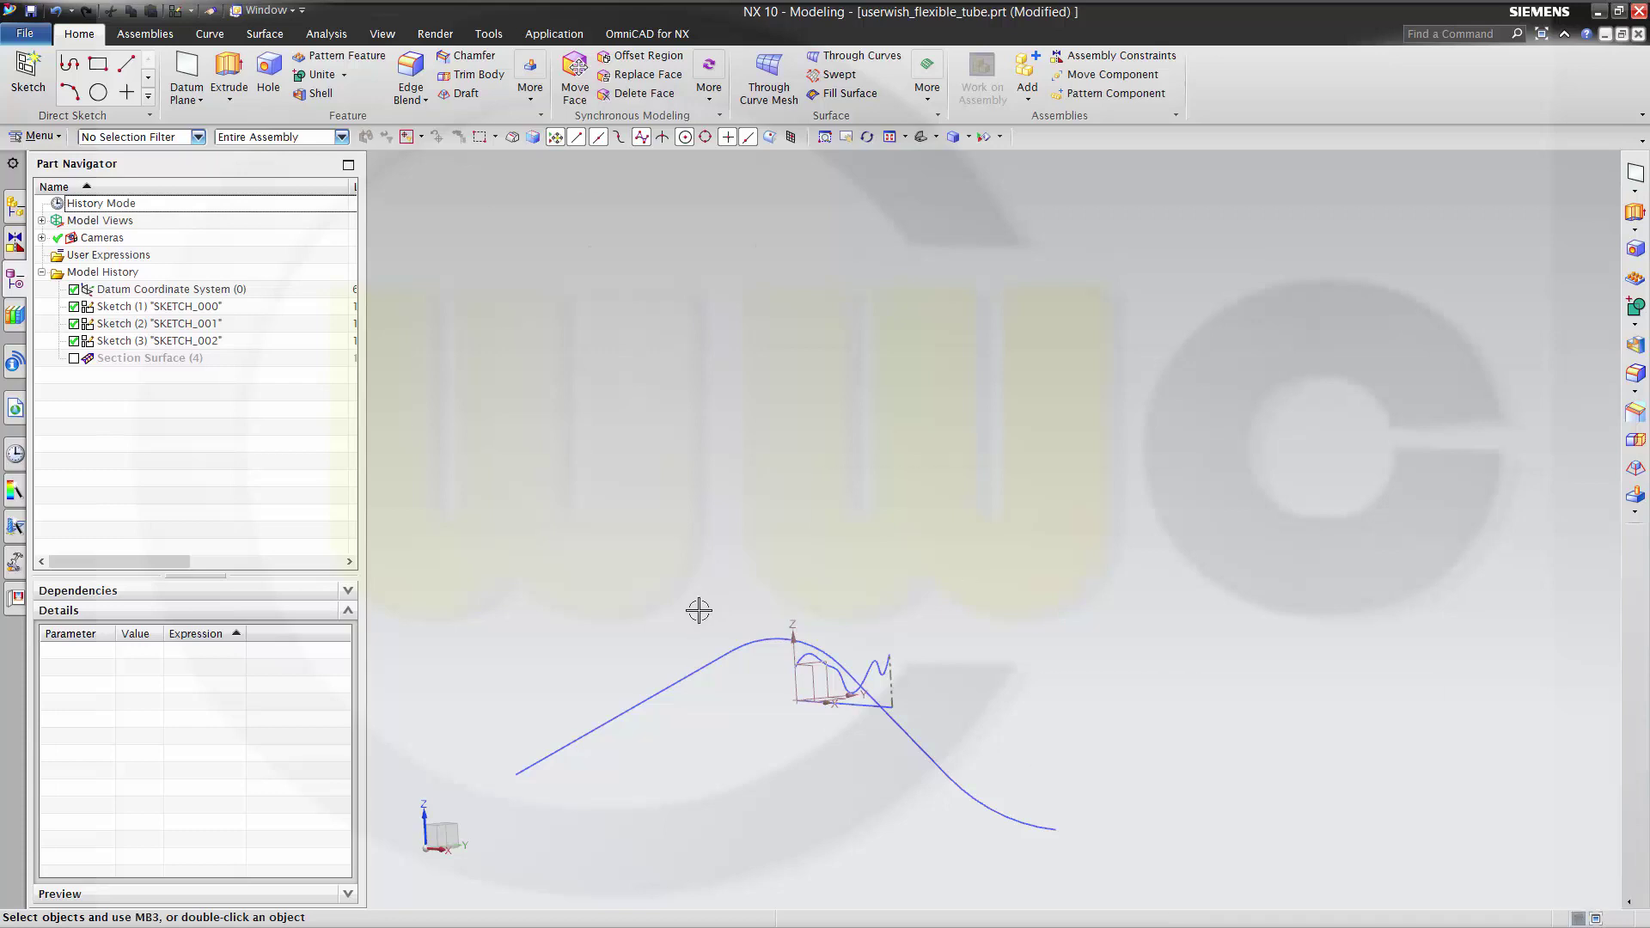
pyautogui.moveTo(641, 593); pyautogui.dragTo(899, 736, button='middle')
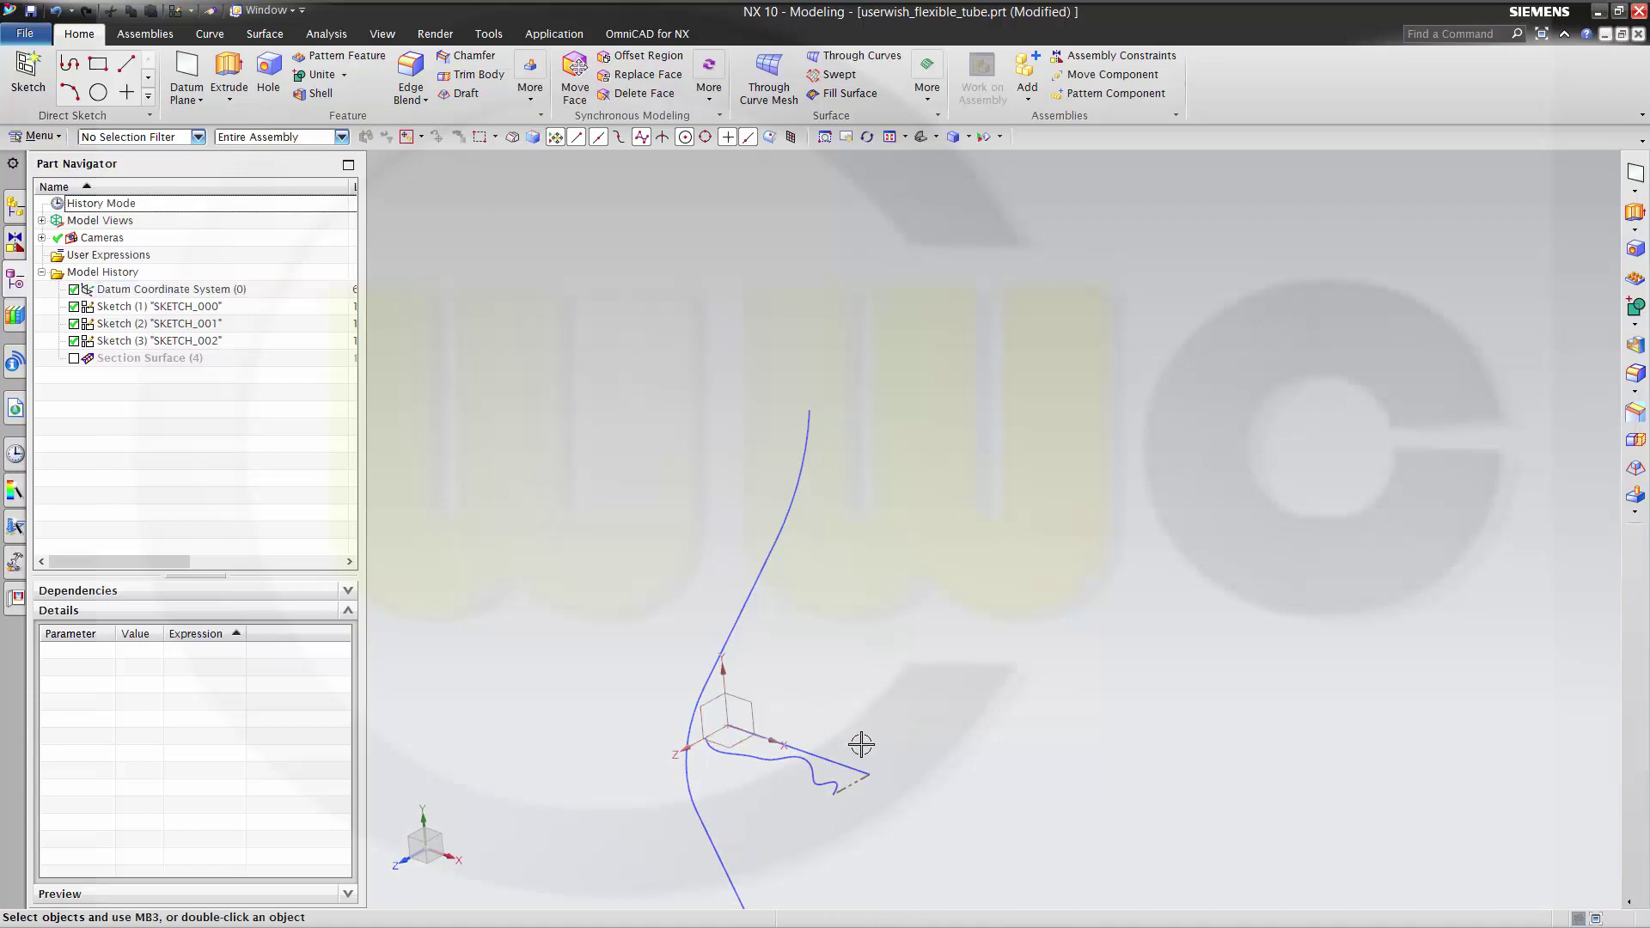
pyautogui.moveTo(868, 745); pyautogui.dragTo(830, 712, button='middle')
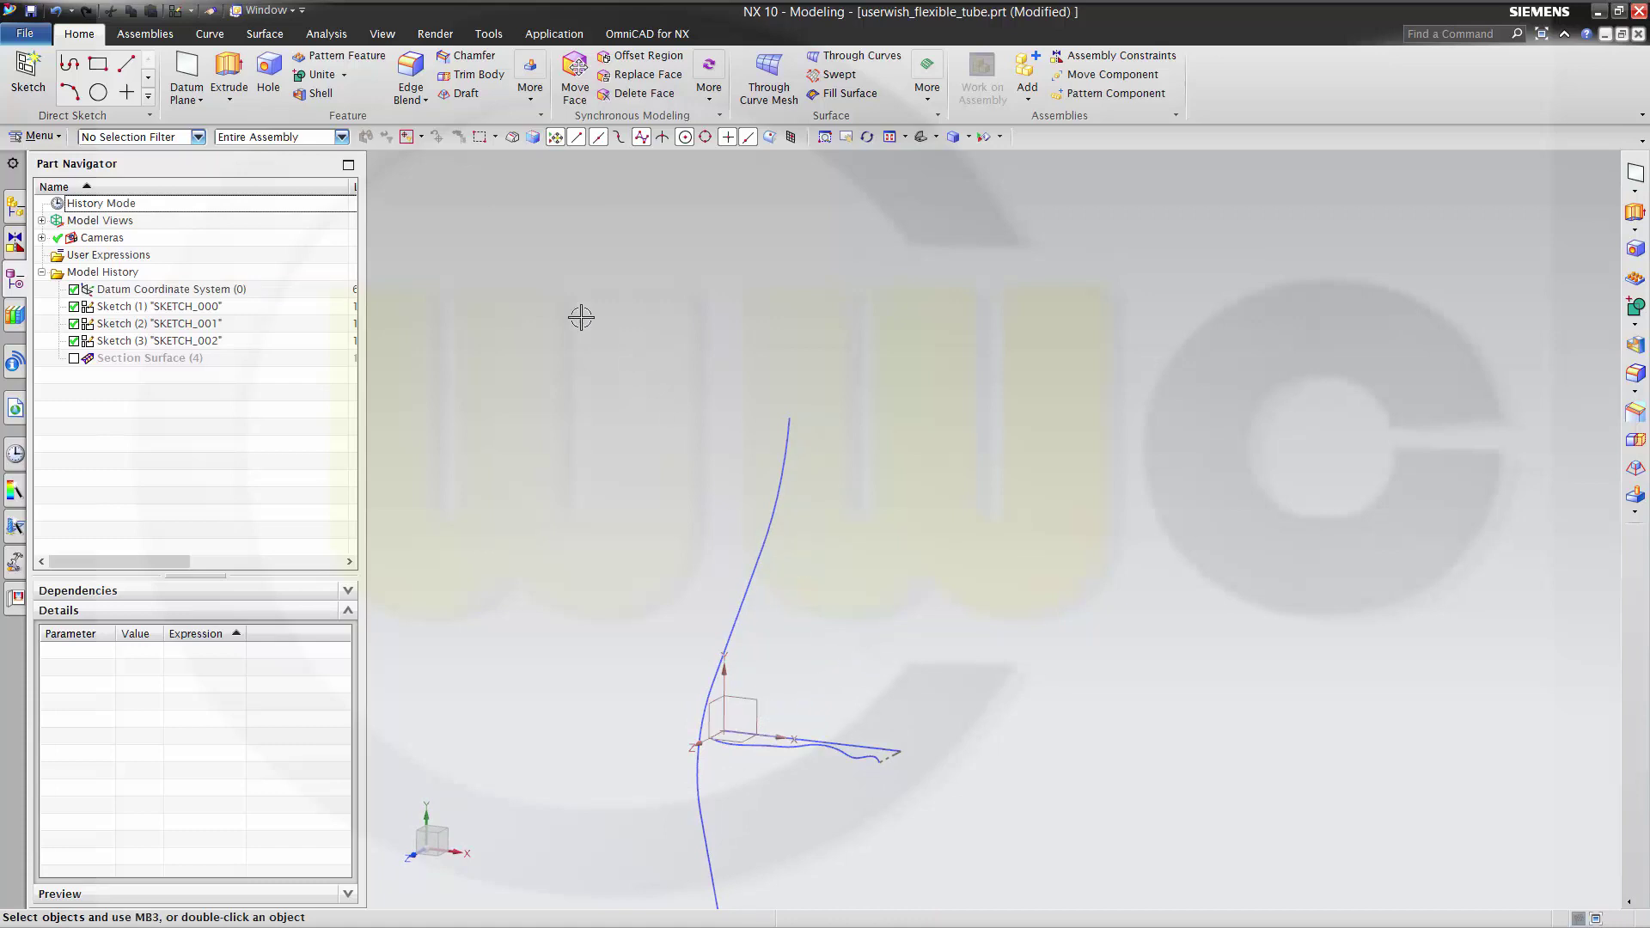
# Step: Create a length expression in mm named t with the formula 0
pyautogui.click(488, 34)
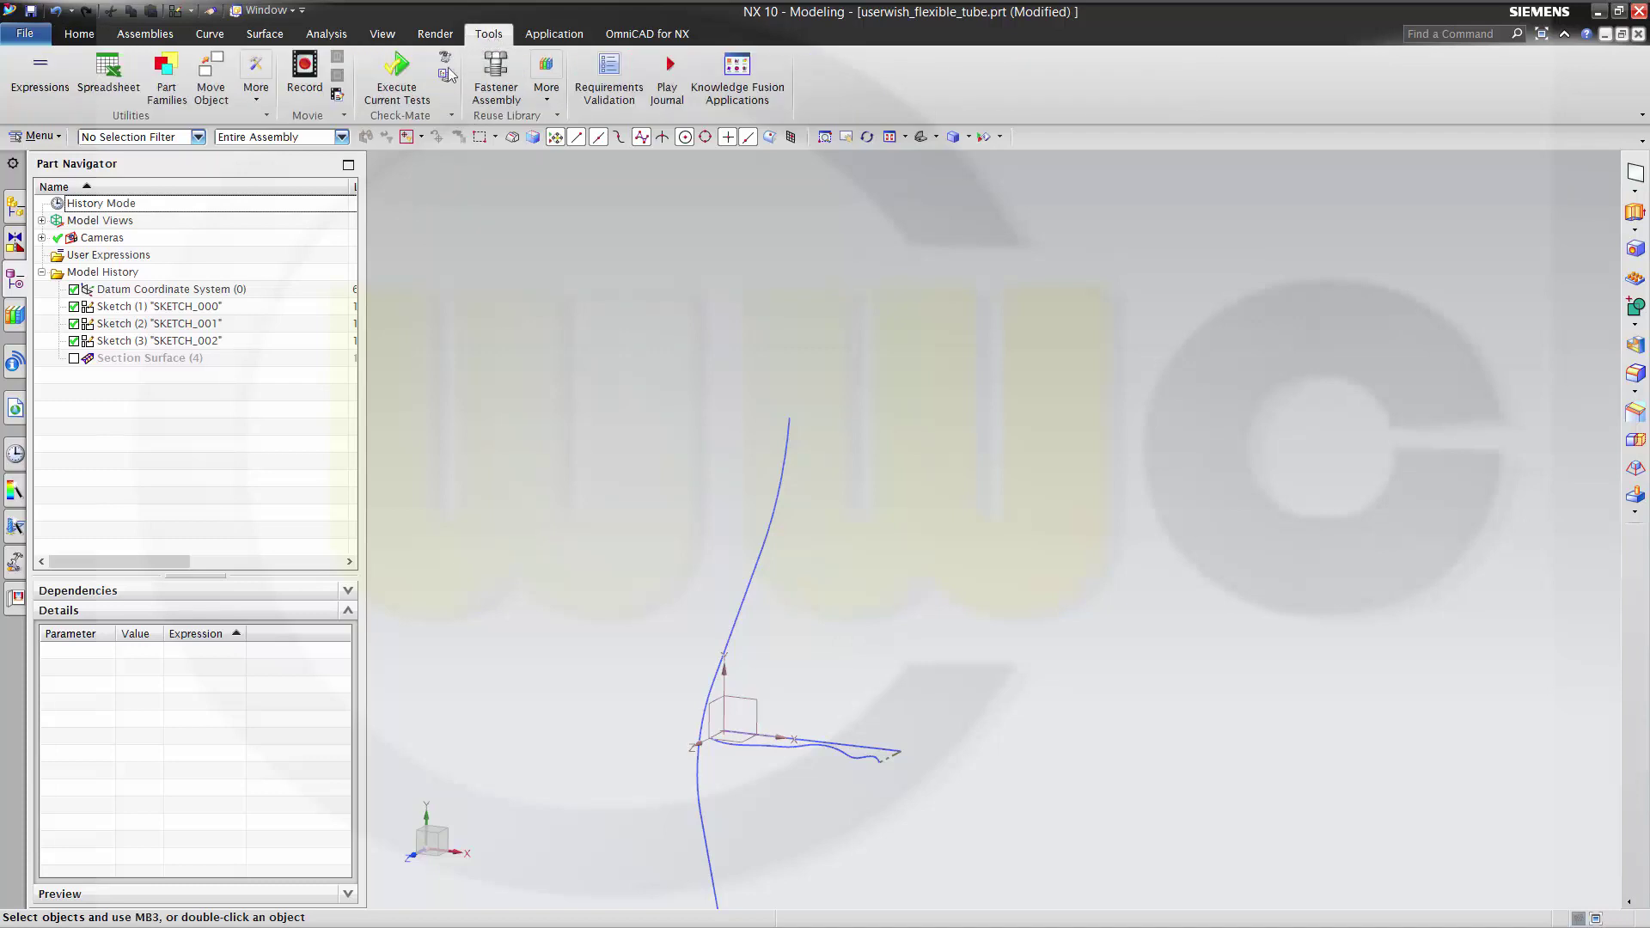
pyautogui.click(39, 70)
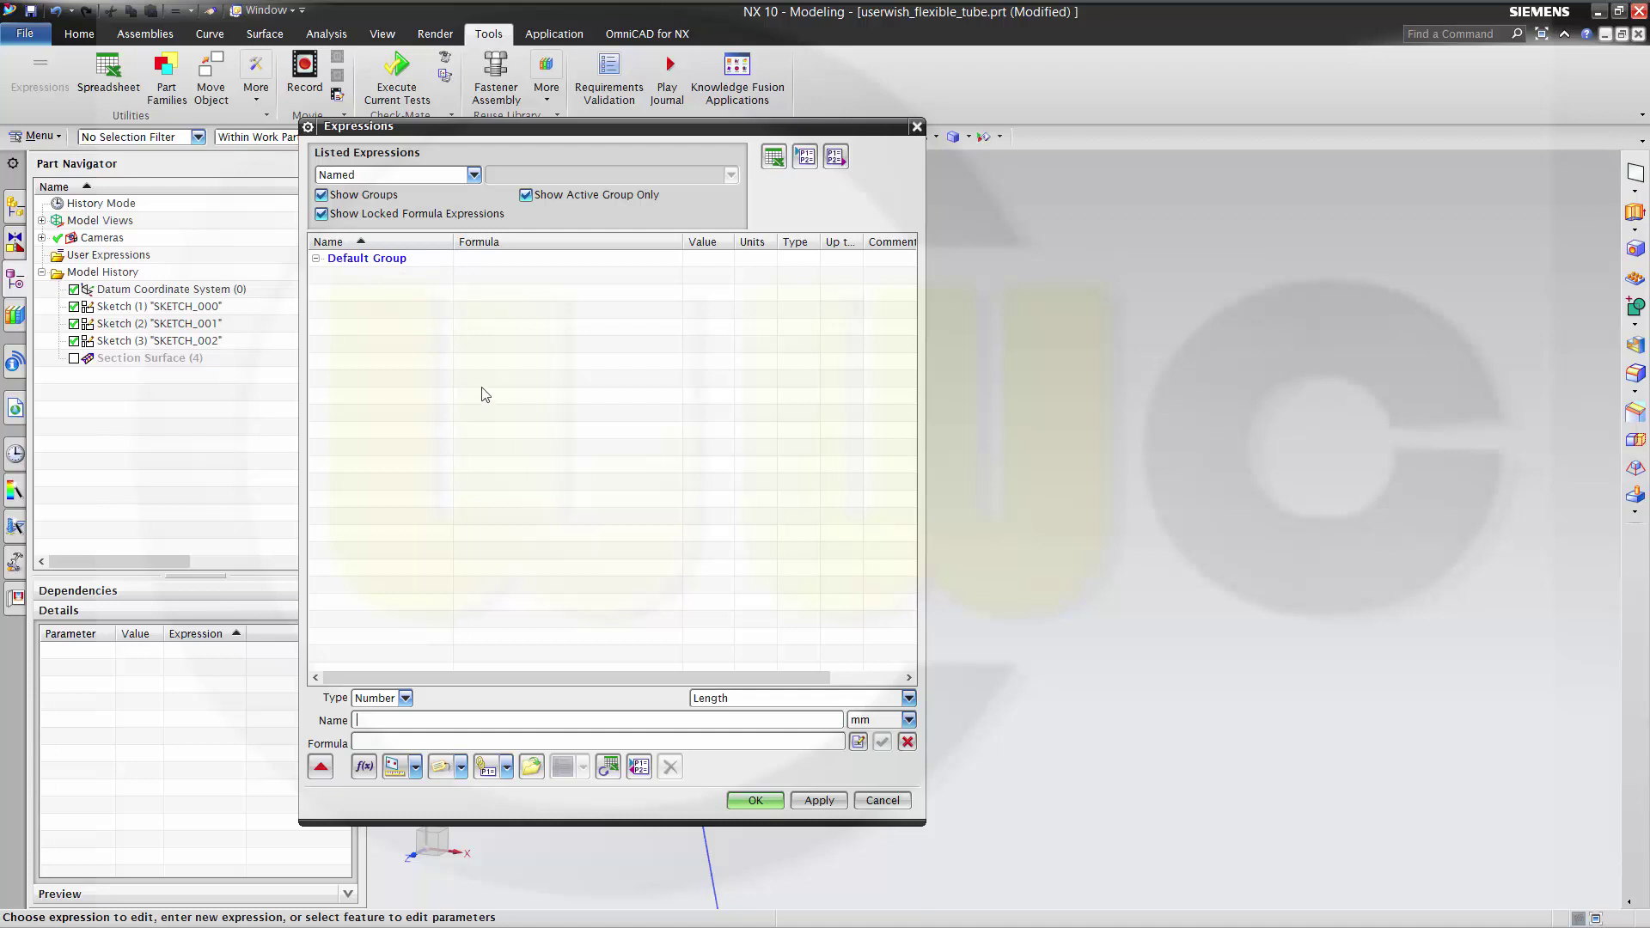
pyautogui.click(383, 288)
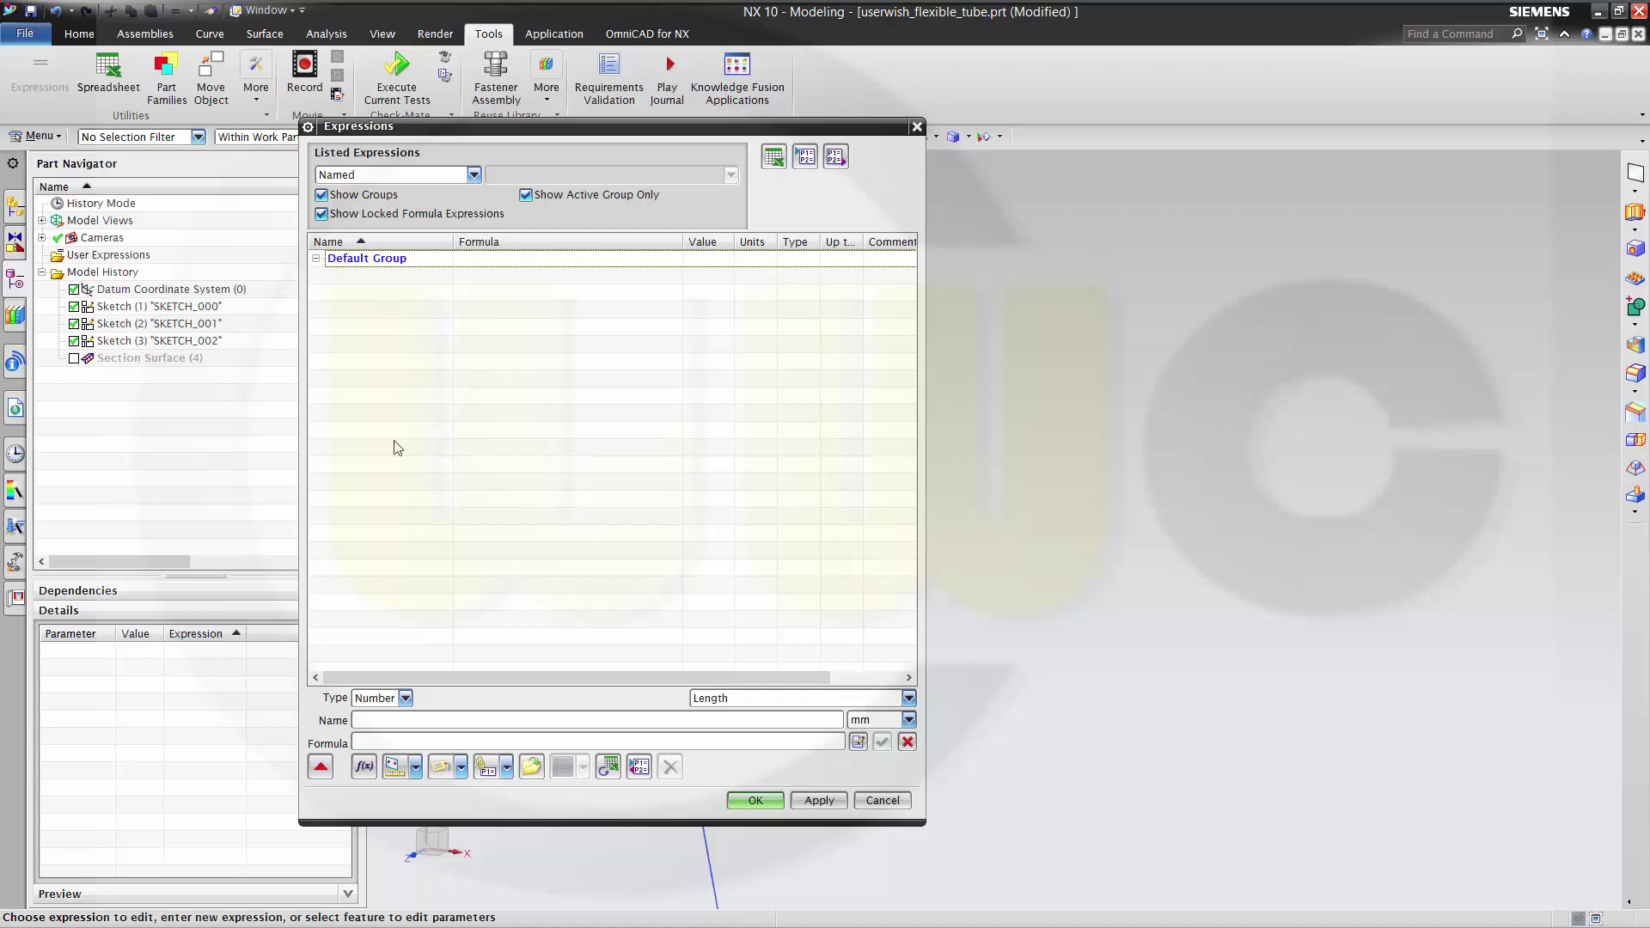
pyautogui.click(396, 720)
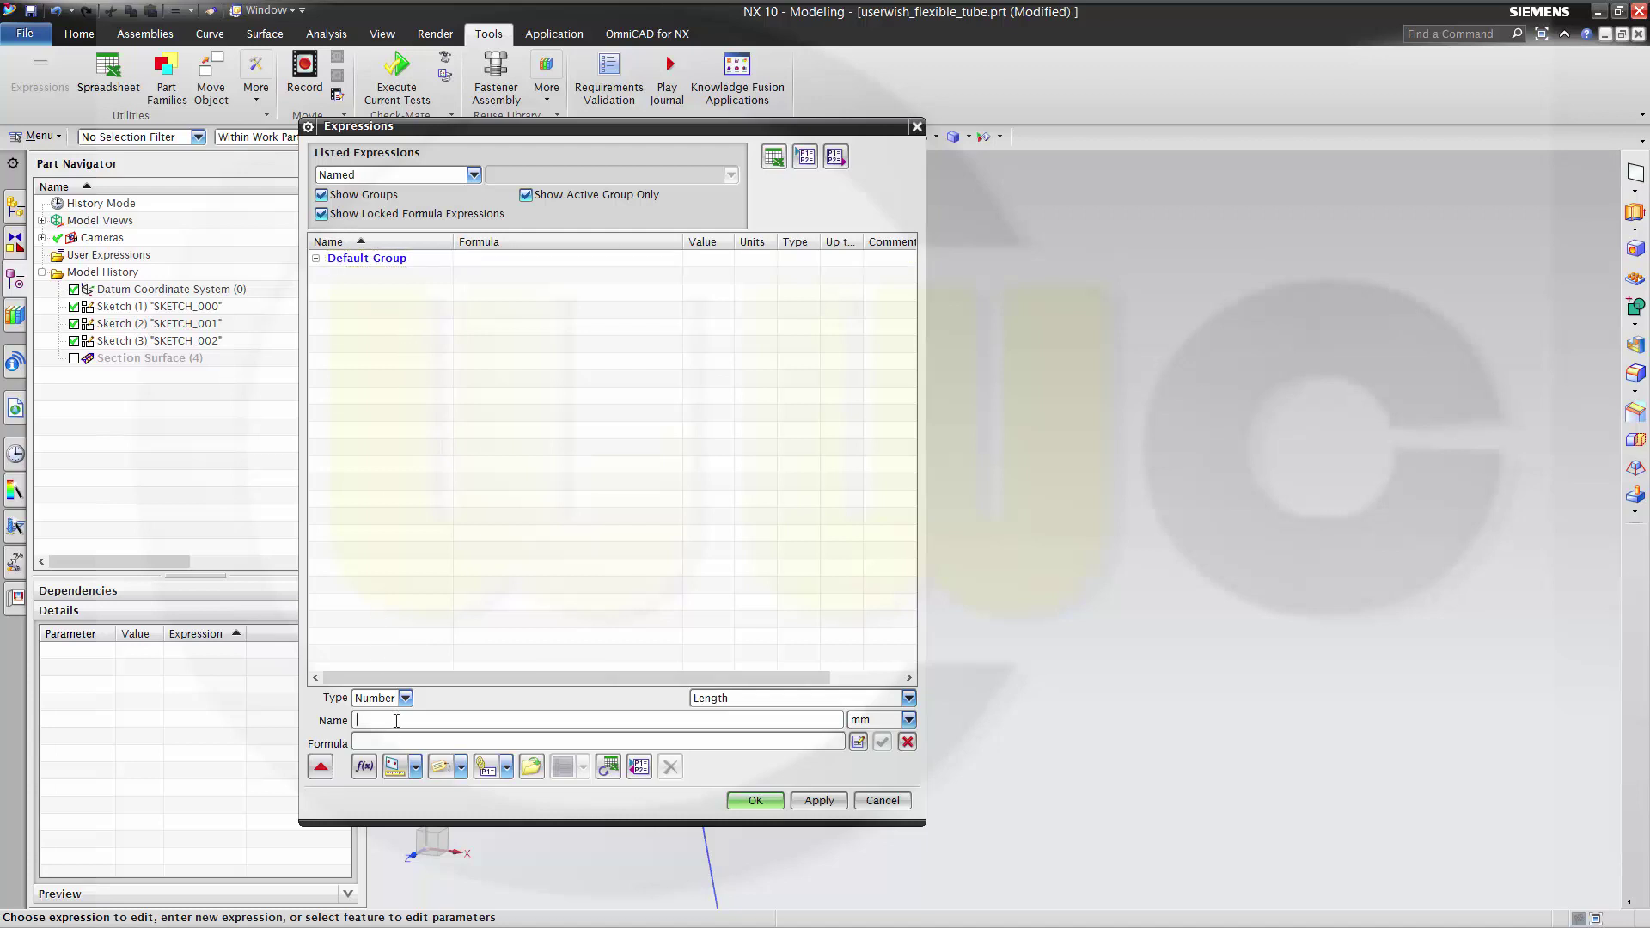
pyautogui.write('t')
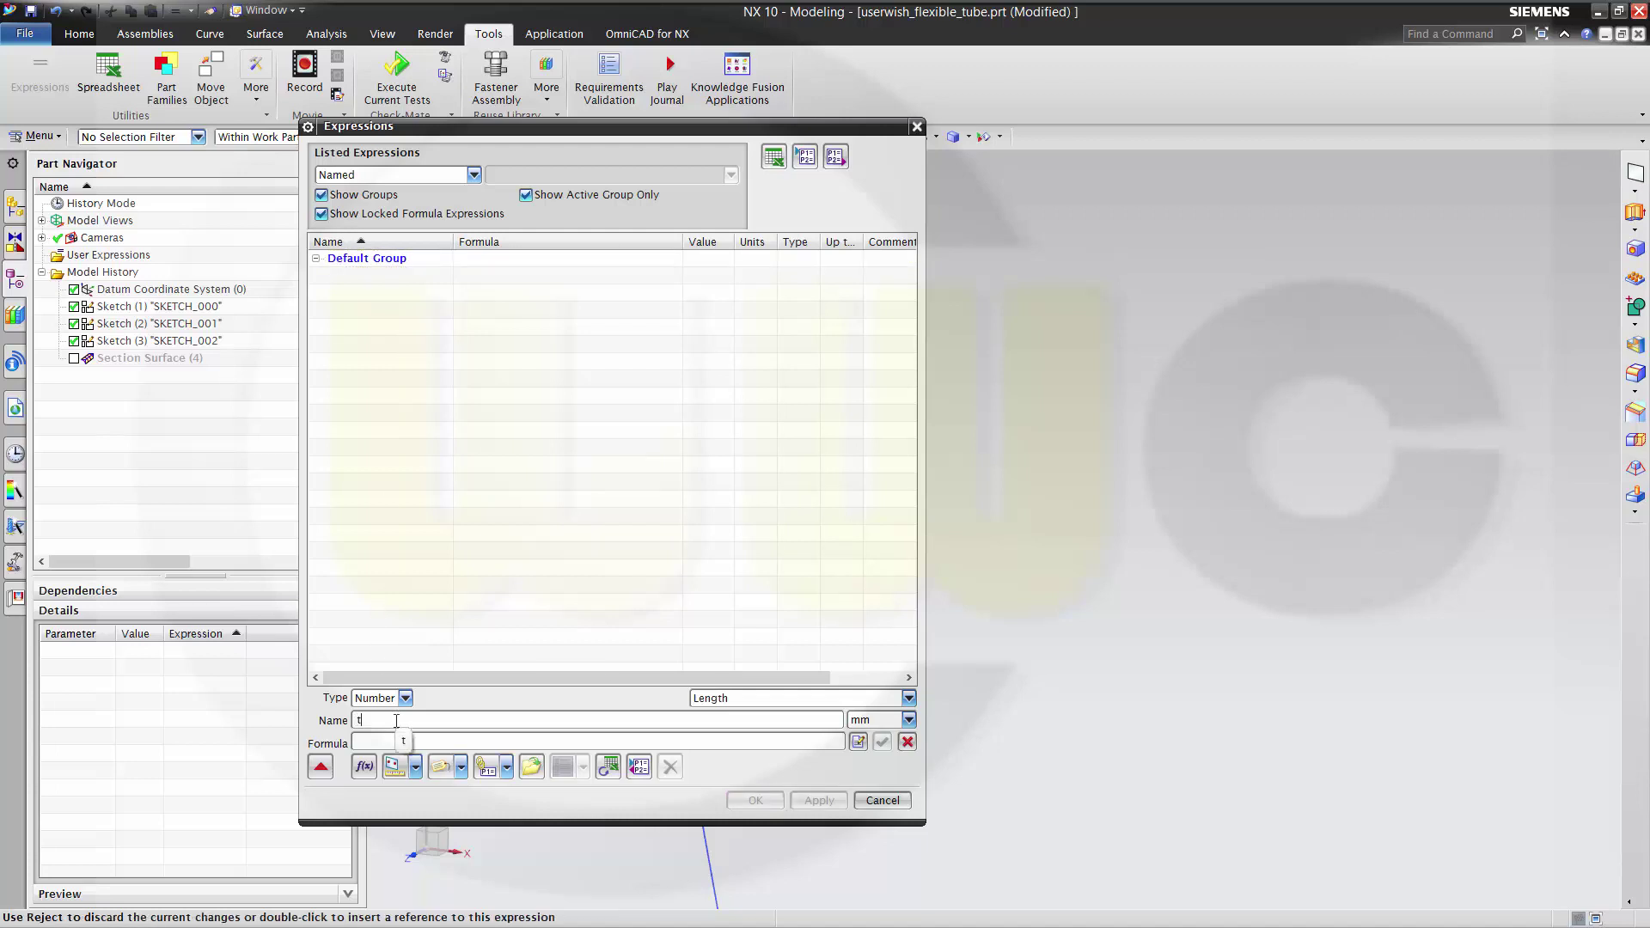
pyautogui.click(384, 742)
pyautogui.write('0')
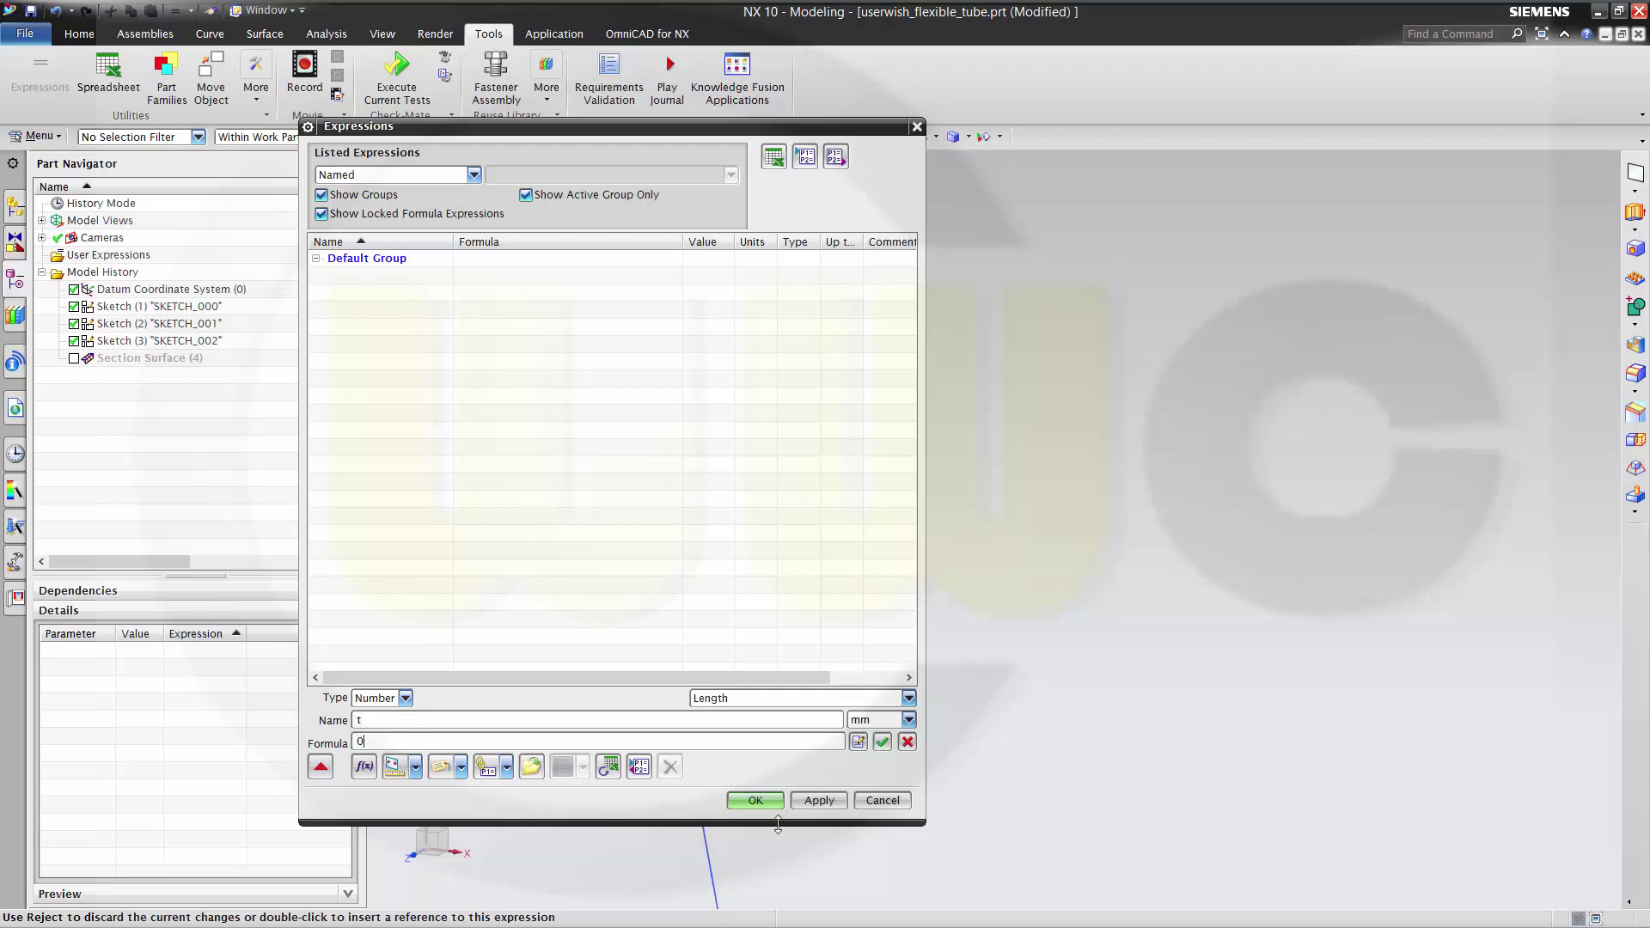
pyautogui.click(822, 800)
# Step: Add a length expression in mm named xt with the formula t
pyautogui.click(388, 718)
pyautogui.write('xt')
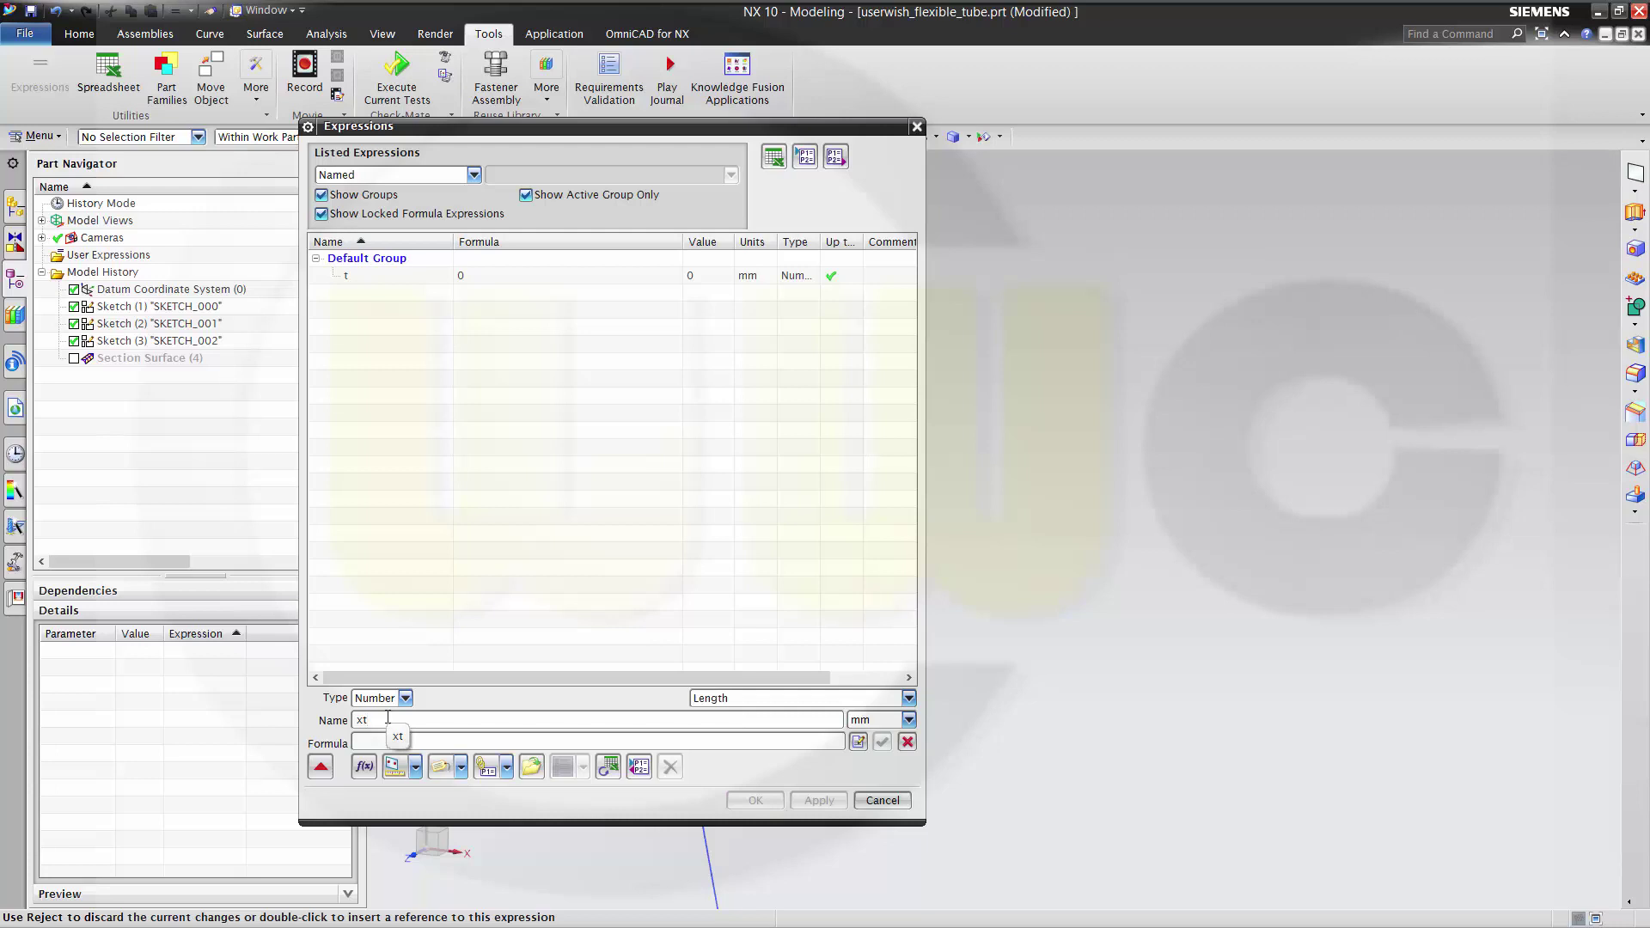
pyautogui.press('Tab')
pyautogui.press('Tab')
pyautogui.write('t')
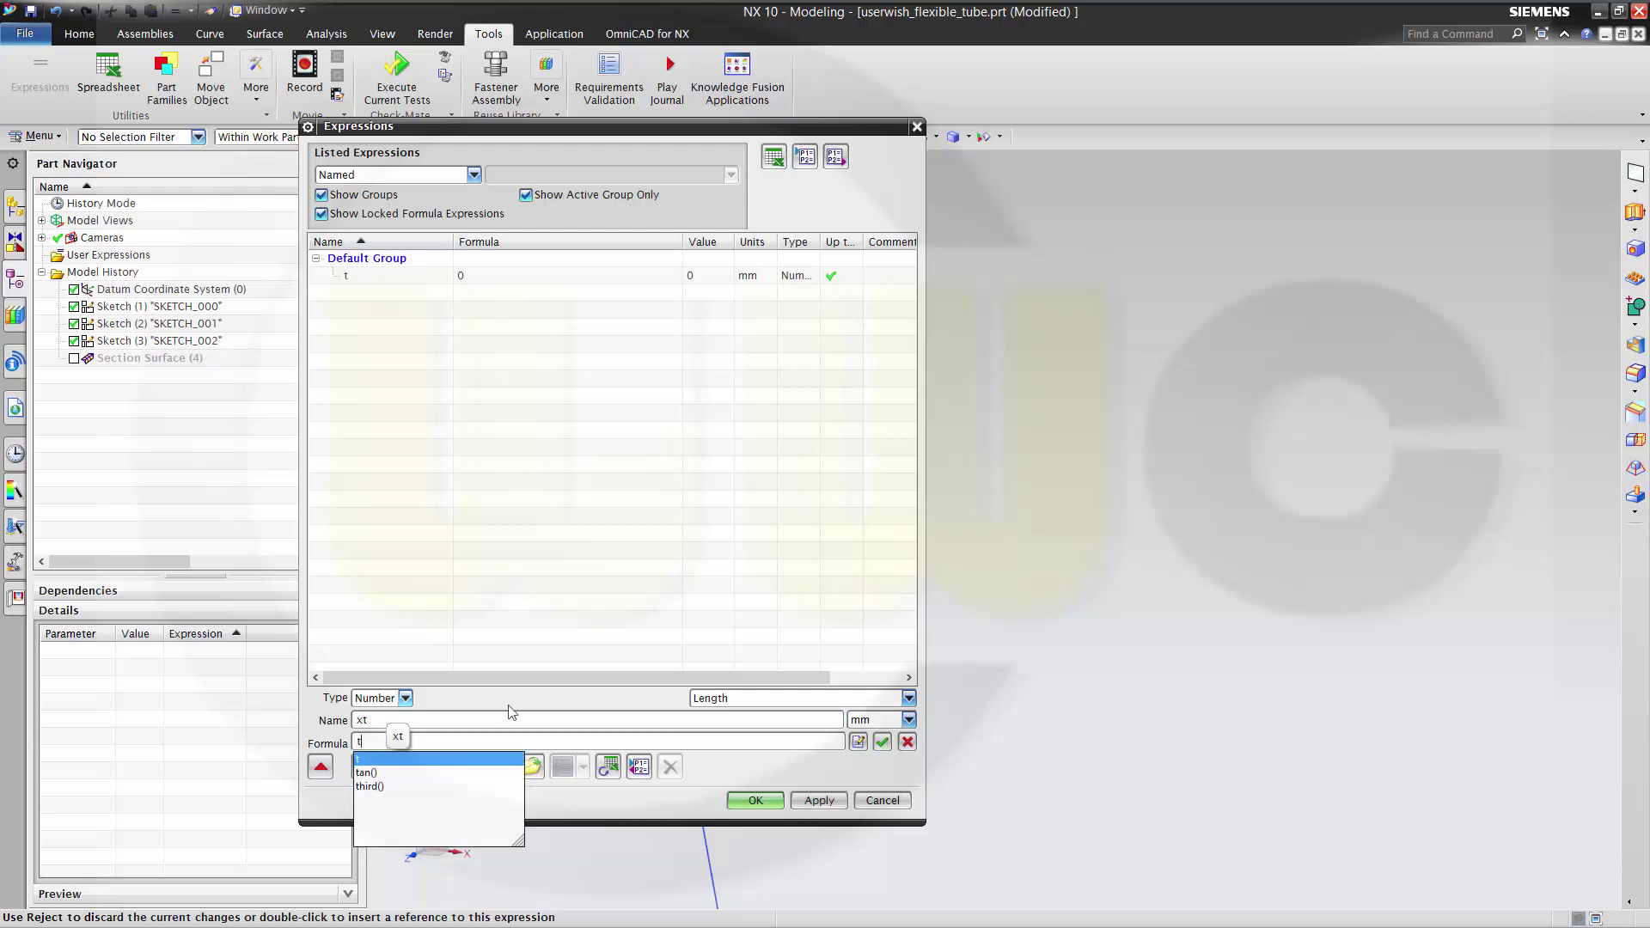
pyautogui.click(881, 741)
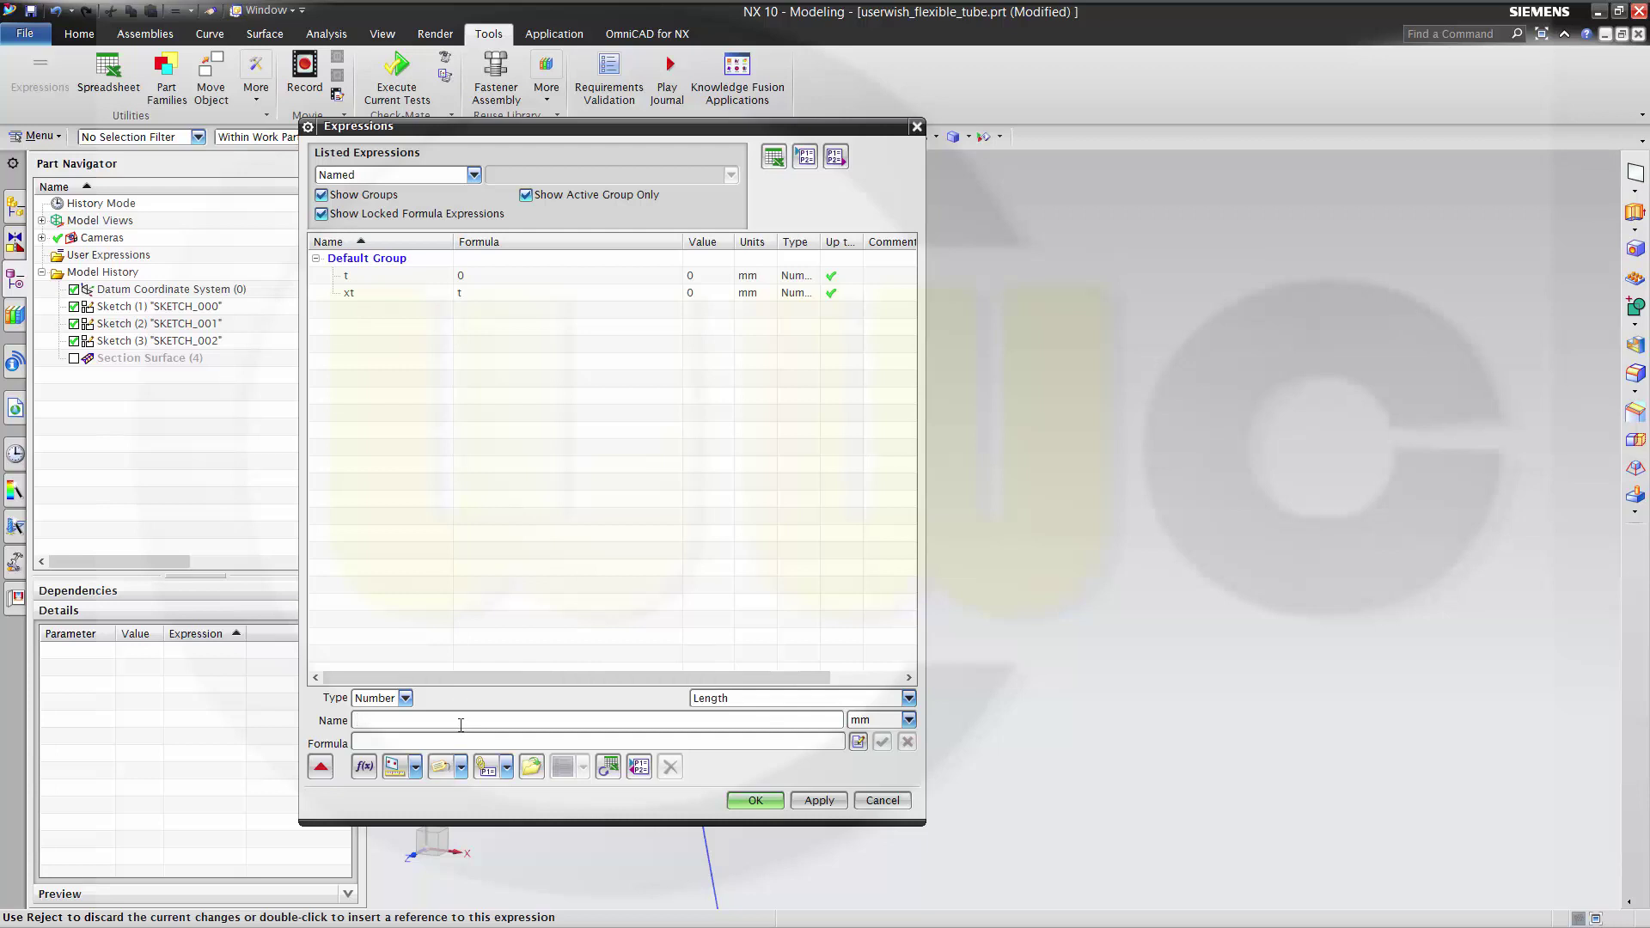
# Step: Add a length expression in mm named yt with the formula 2*sin(t*360*30)+5
pyautogui.write('yt')
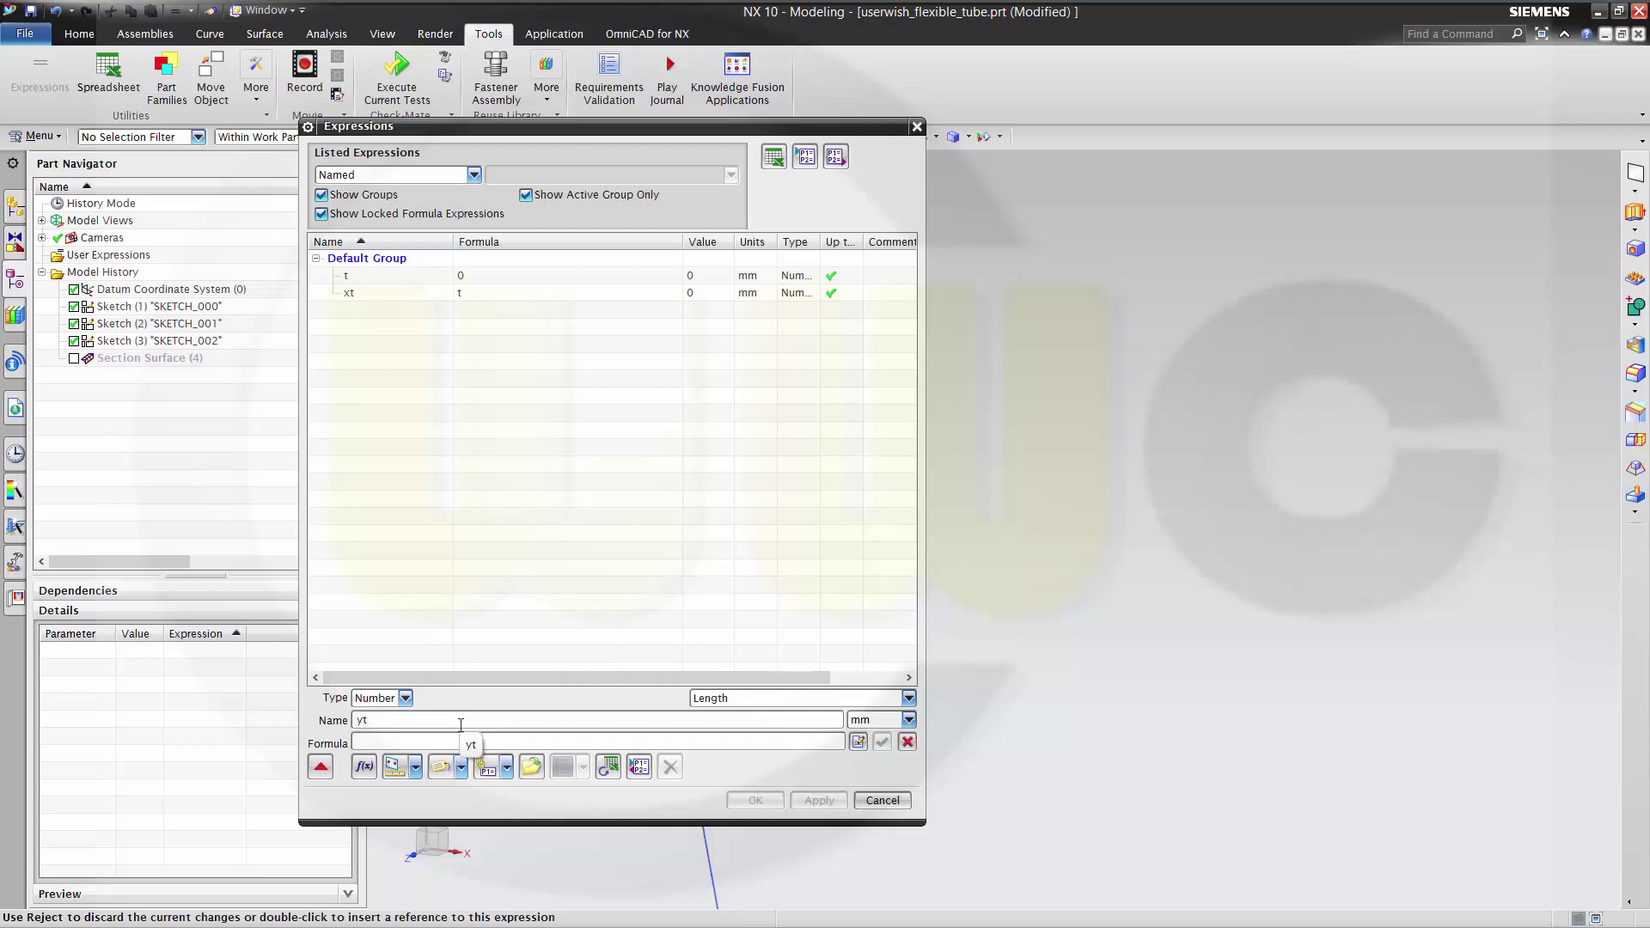
pyautogui.press('Tab')
pyautogui.press('Tab')
pyautogui.write('2')
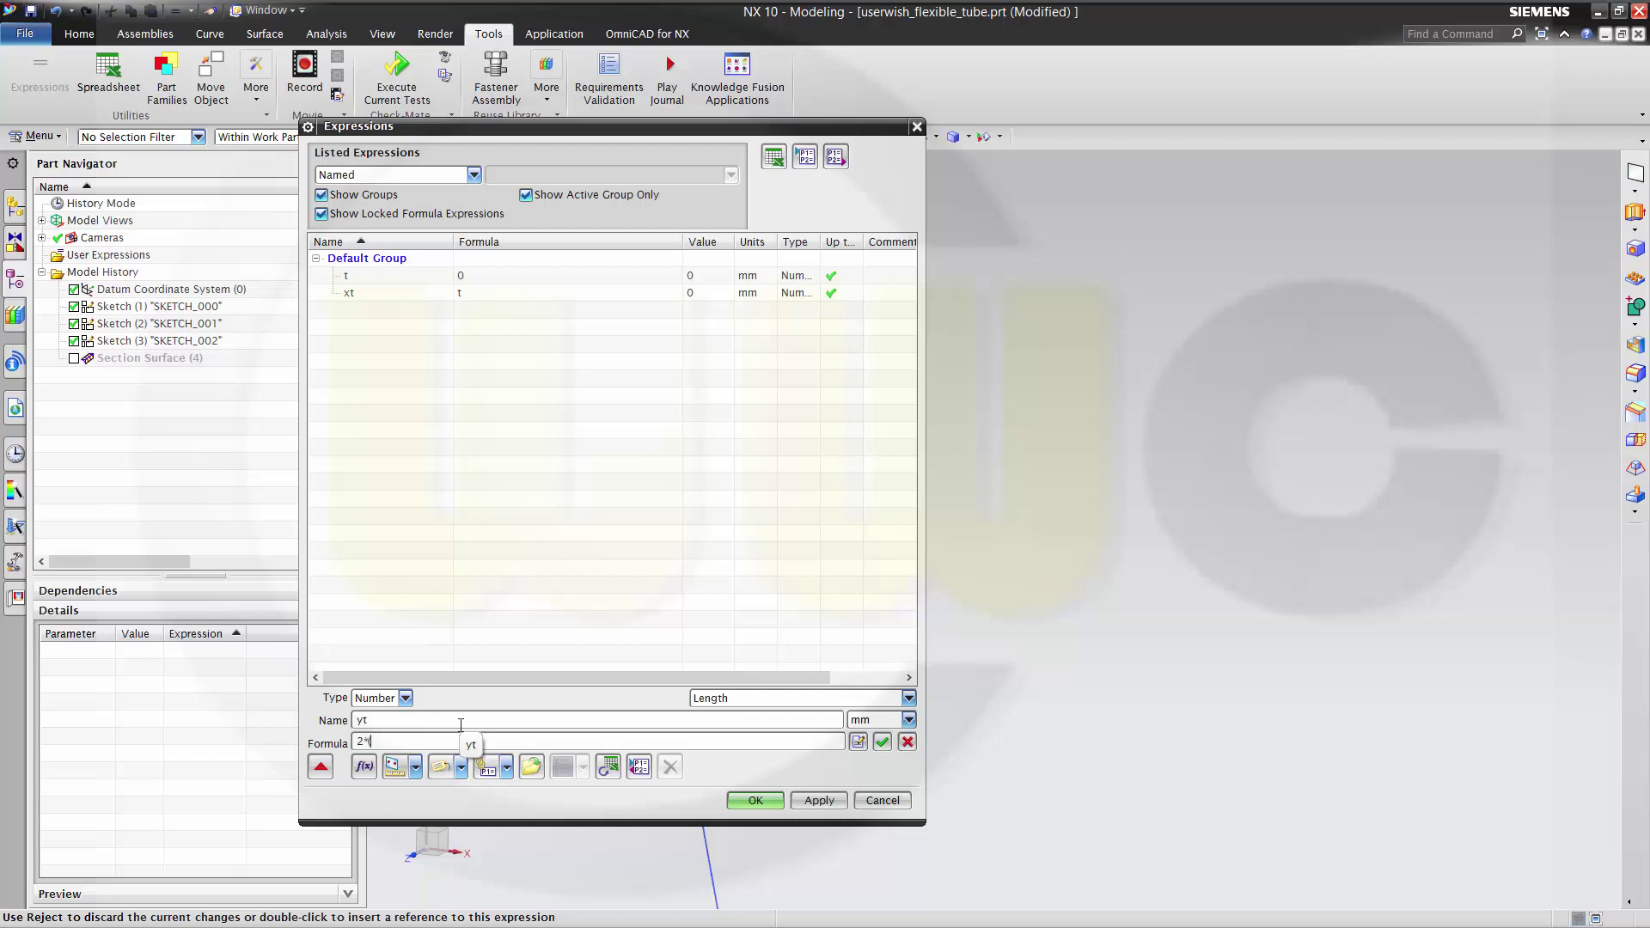
pyautogui.write('*sin')
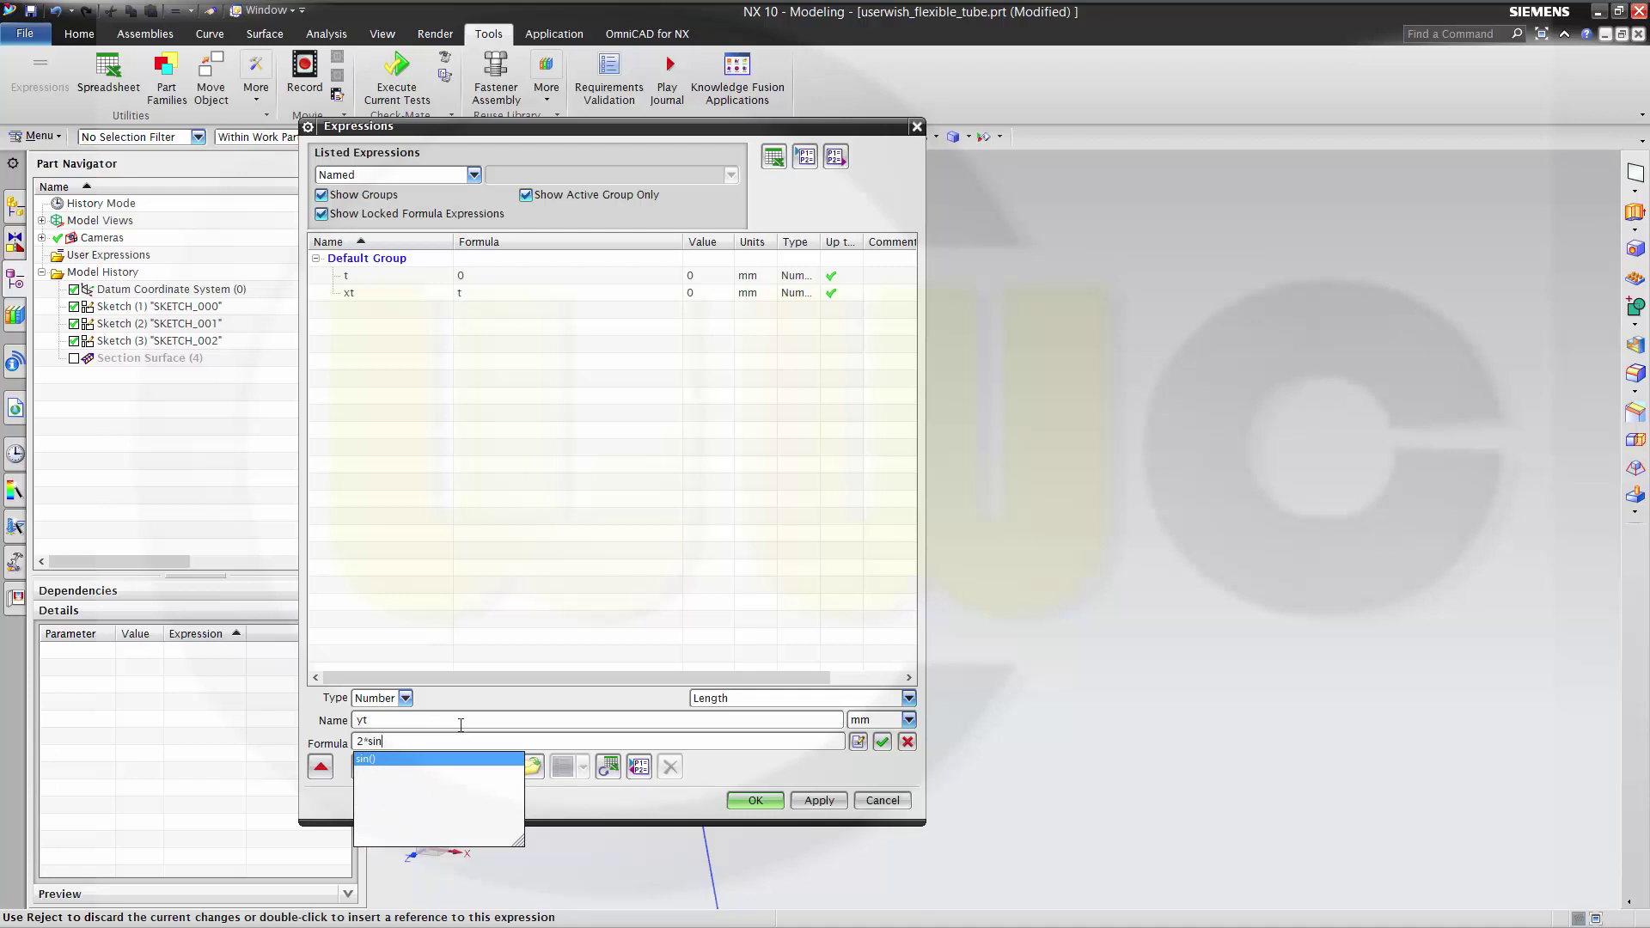
pyautogui.write('(')
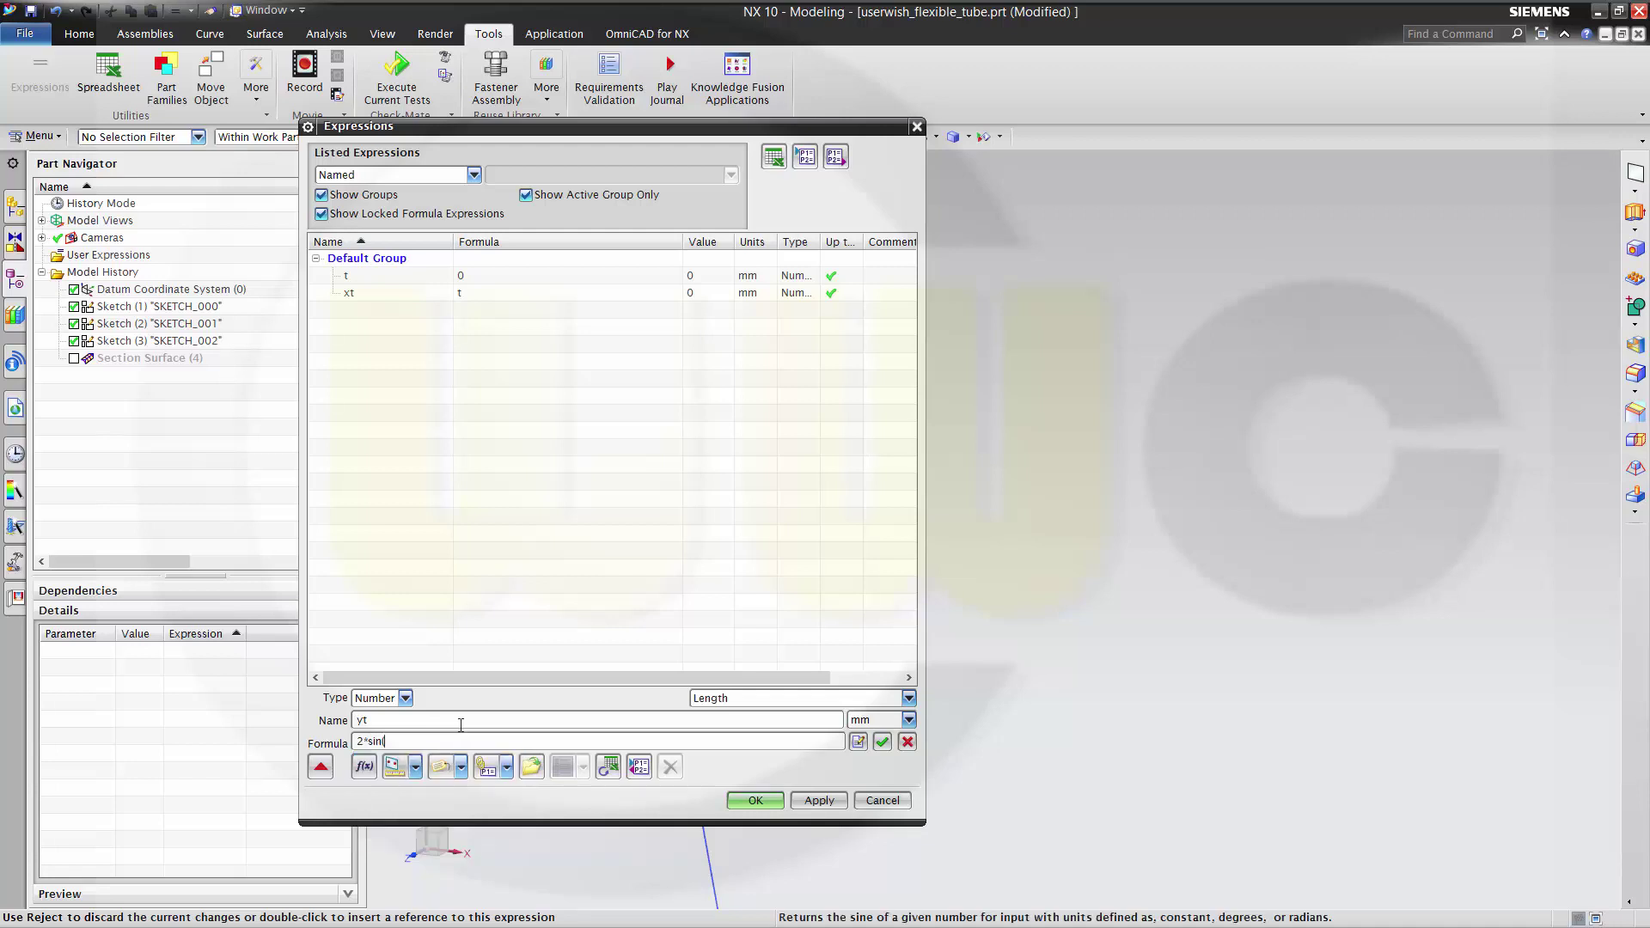
pyautogui.write('t')
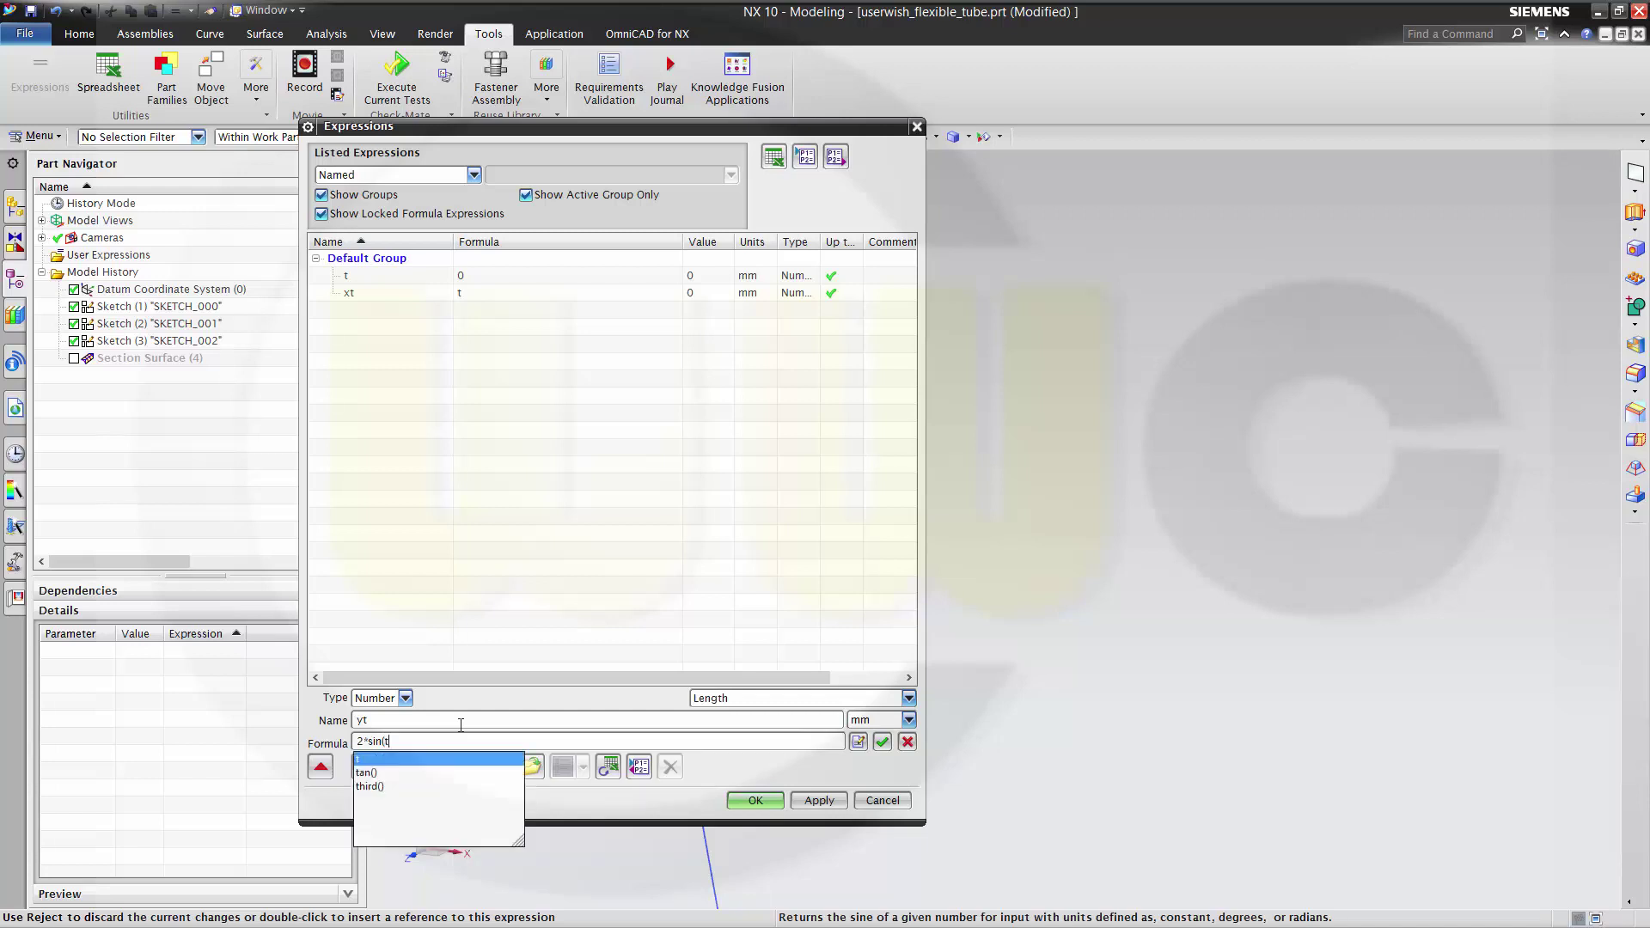
pyautogui.write('*')
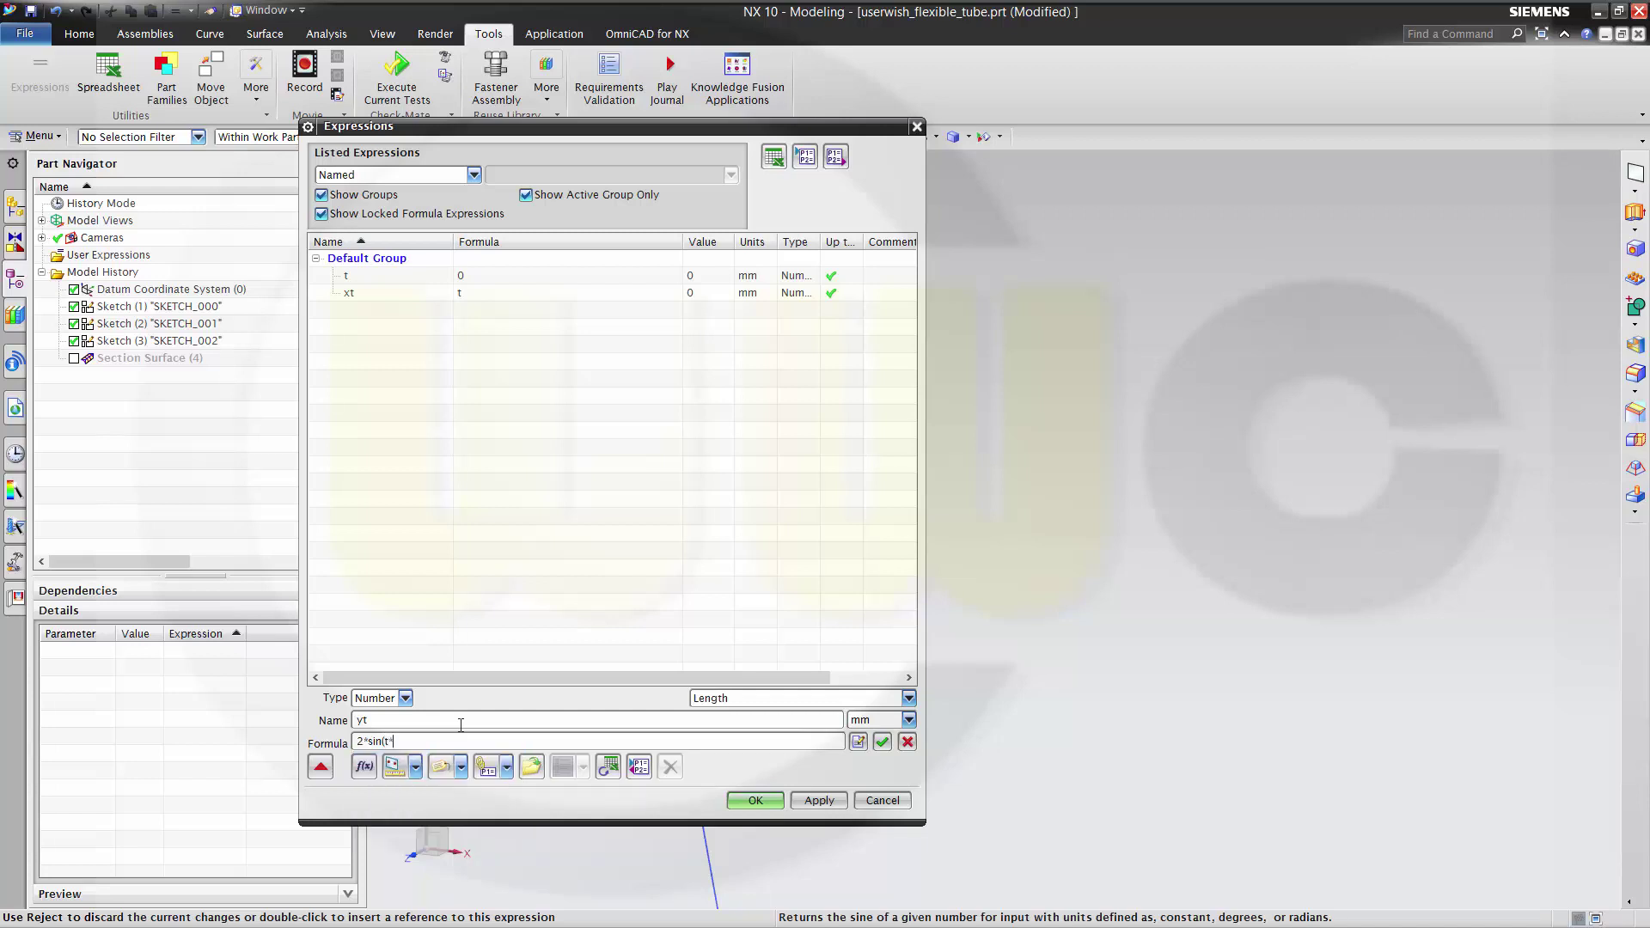
pyautogui.write('360')
pyautogui.write('30)+5')
pyautogui.press('Return')
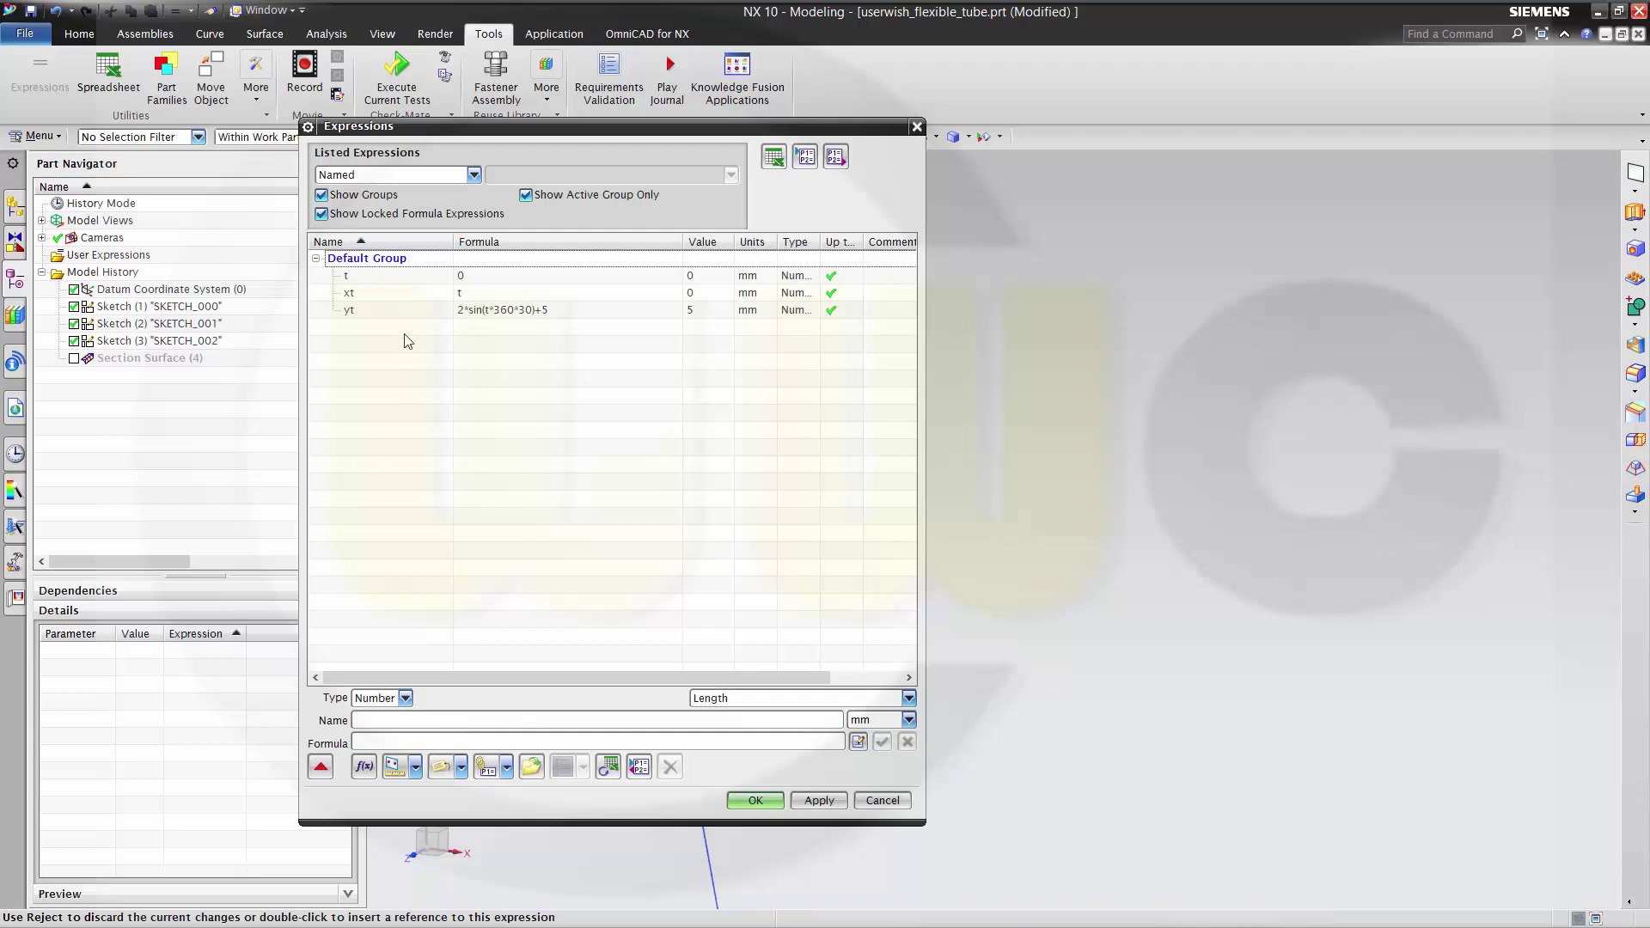
# Step: Add a length expression in mm named zt with the formula 0, and accept the set of expressions
pyautogui.click(418, 720)
pyautogui.write('z')
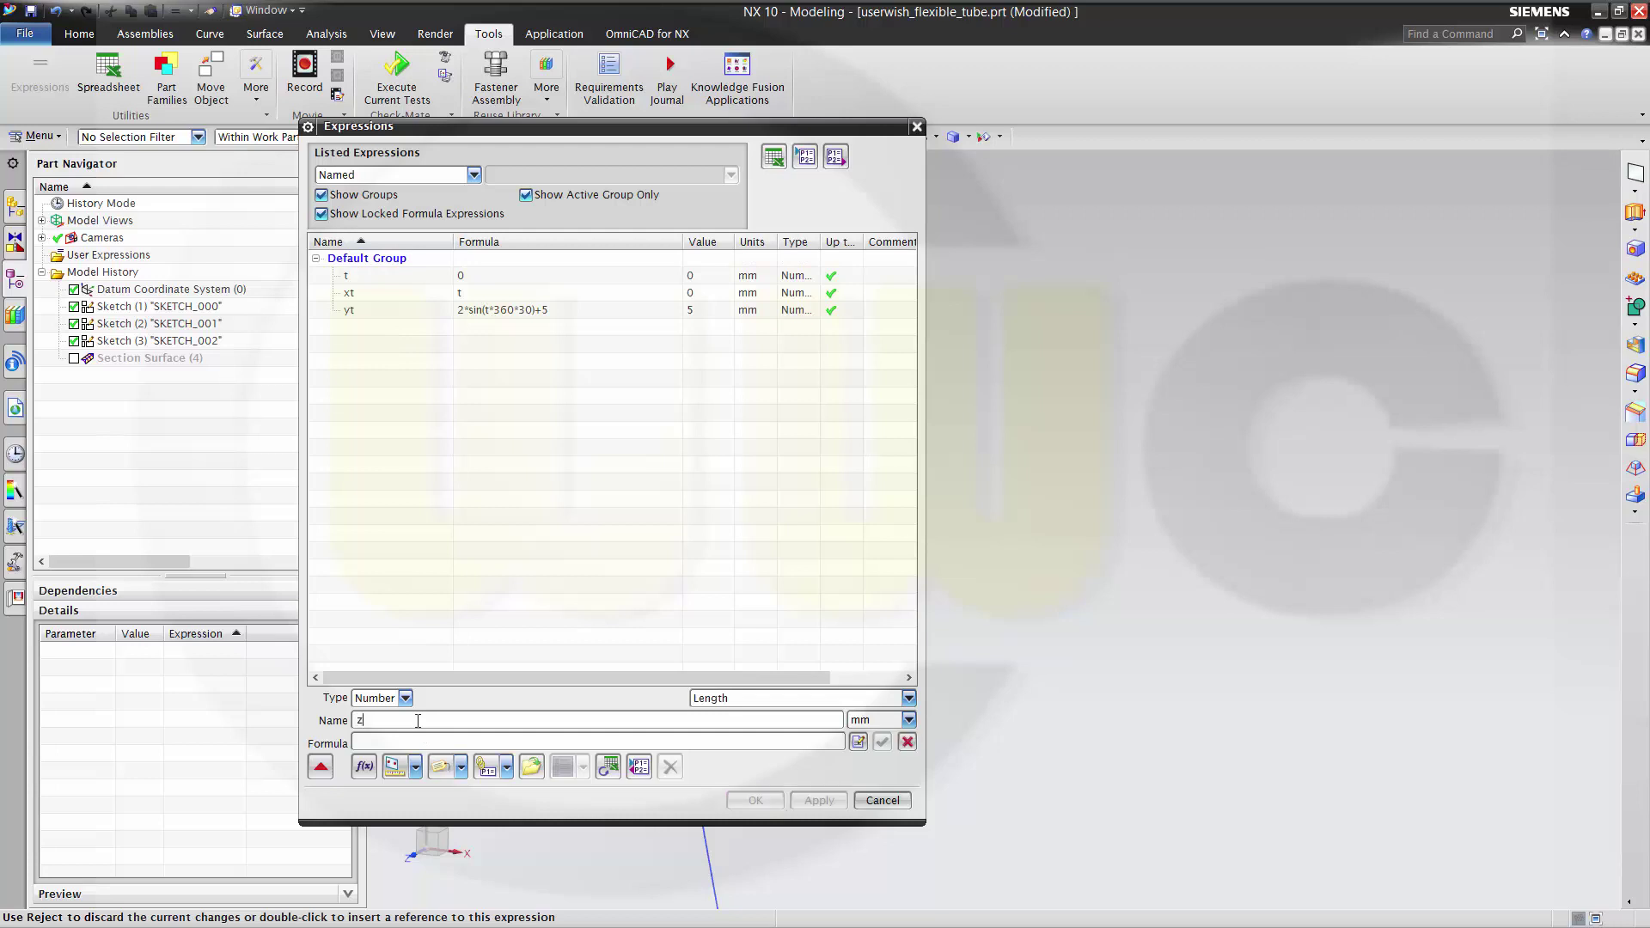
pyautogui.write('t')
pyautogui.press('Tab')
pyautogui.press('Tab')
pyautogui.write('0')
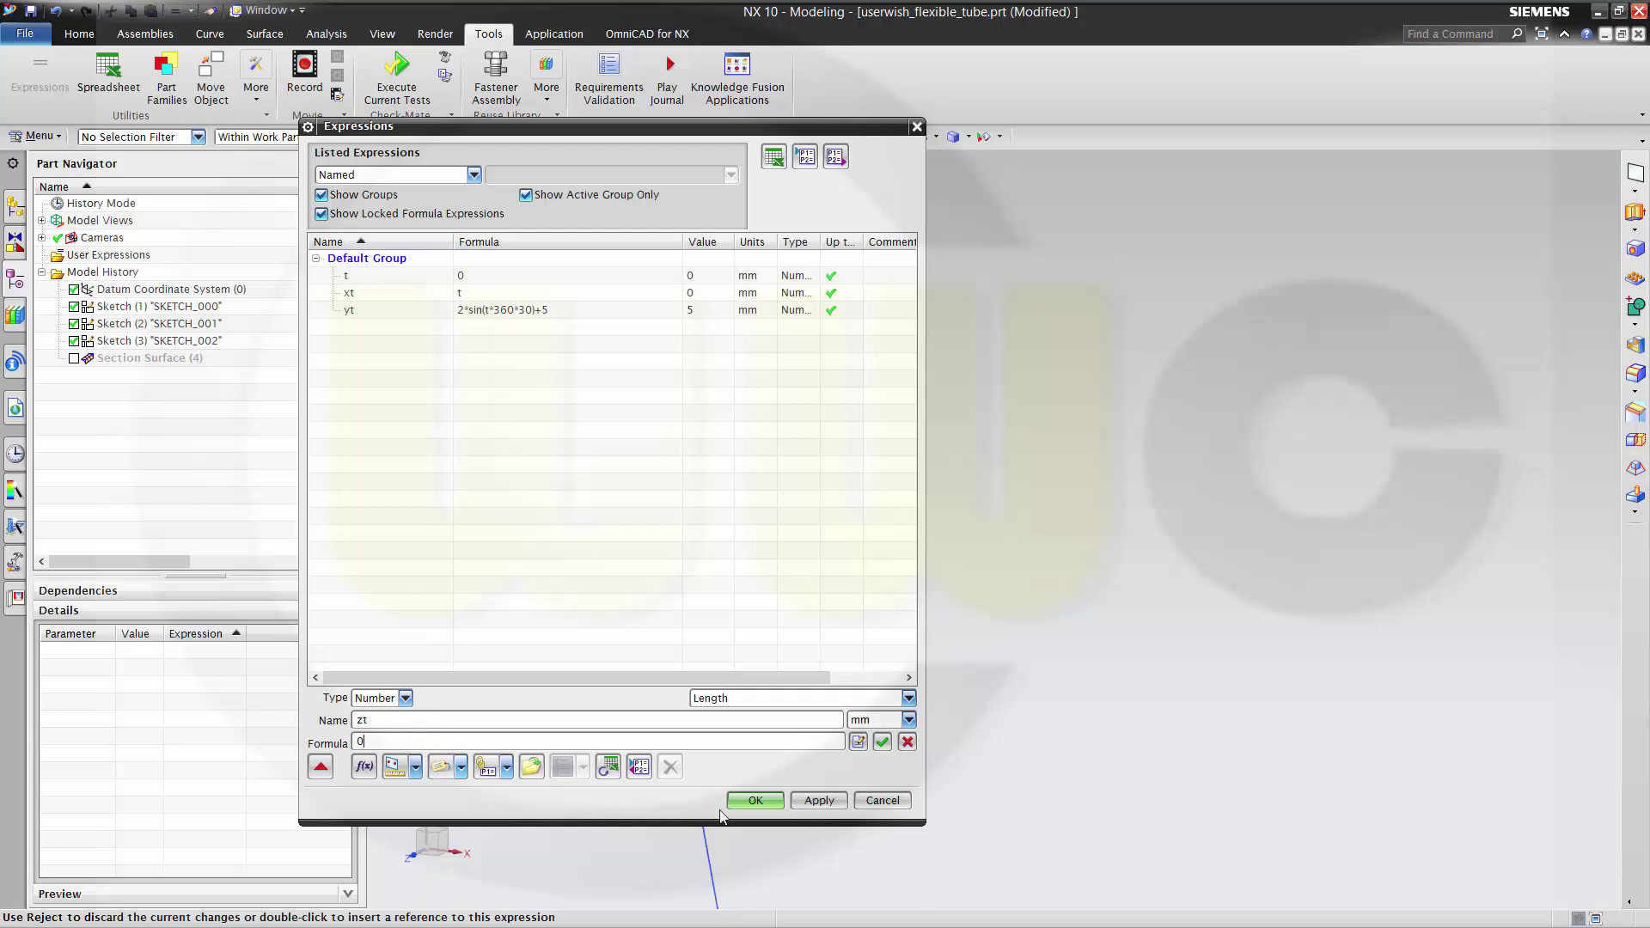
pyautogui.click(882, 742)
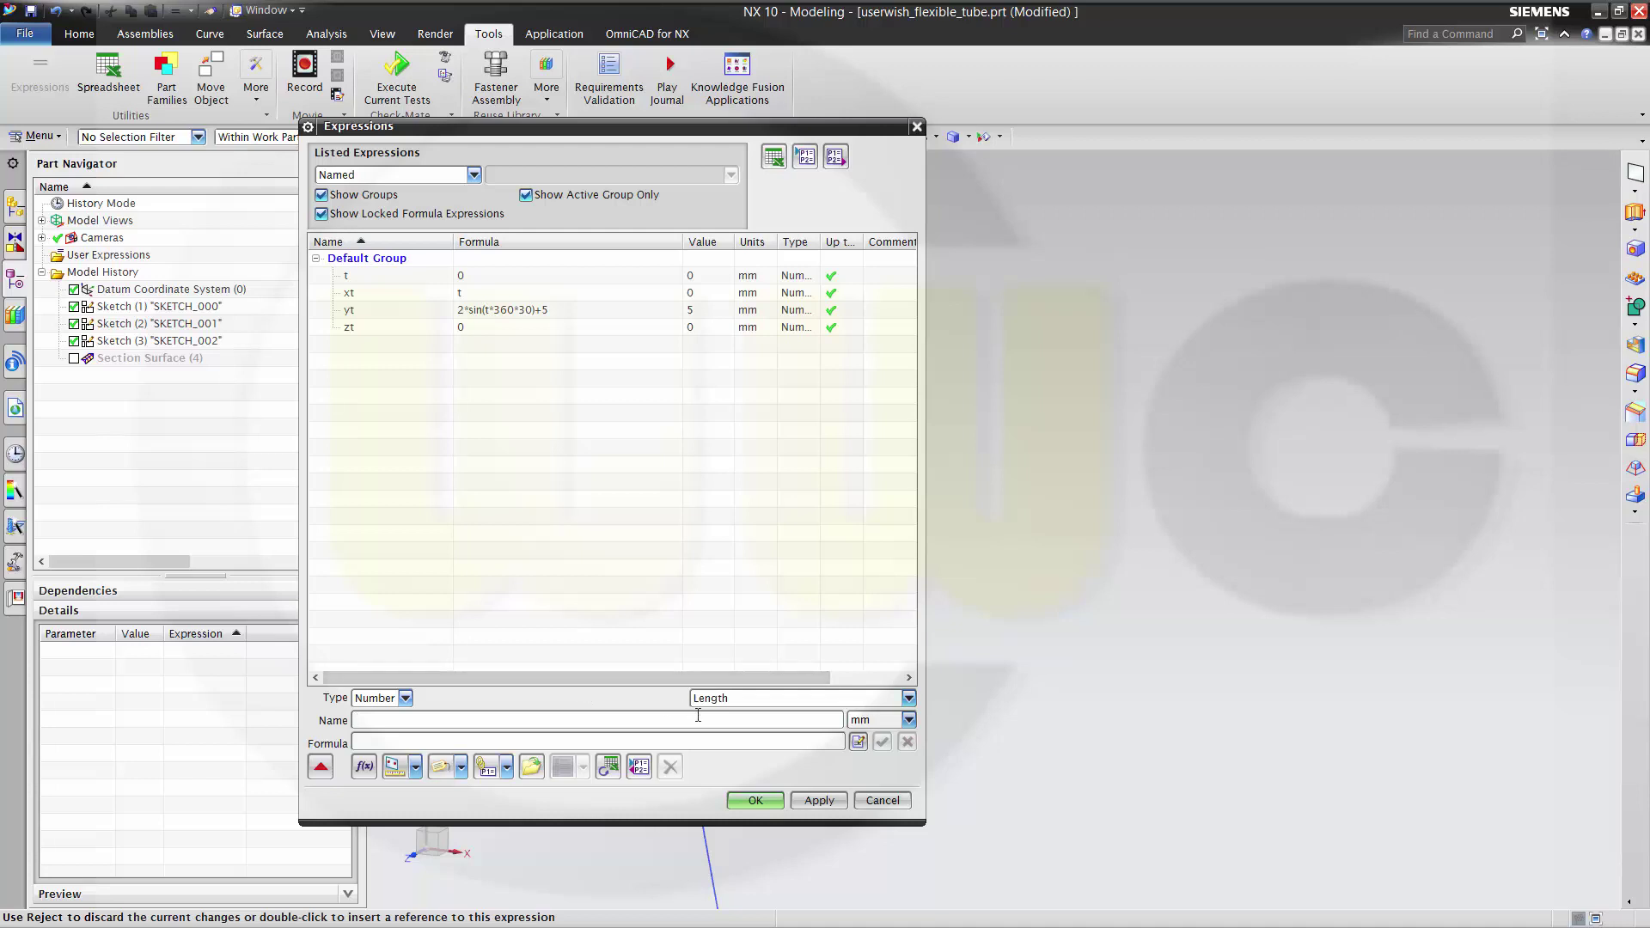
pyautogui.click(756, 802)
# Step: Create an associative length measurement of the complete tangent guide curve, with no requirement attached
pyautogui.moveTo(866, 633); pyautogui.dragTo(851, 839, button='middle')
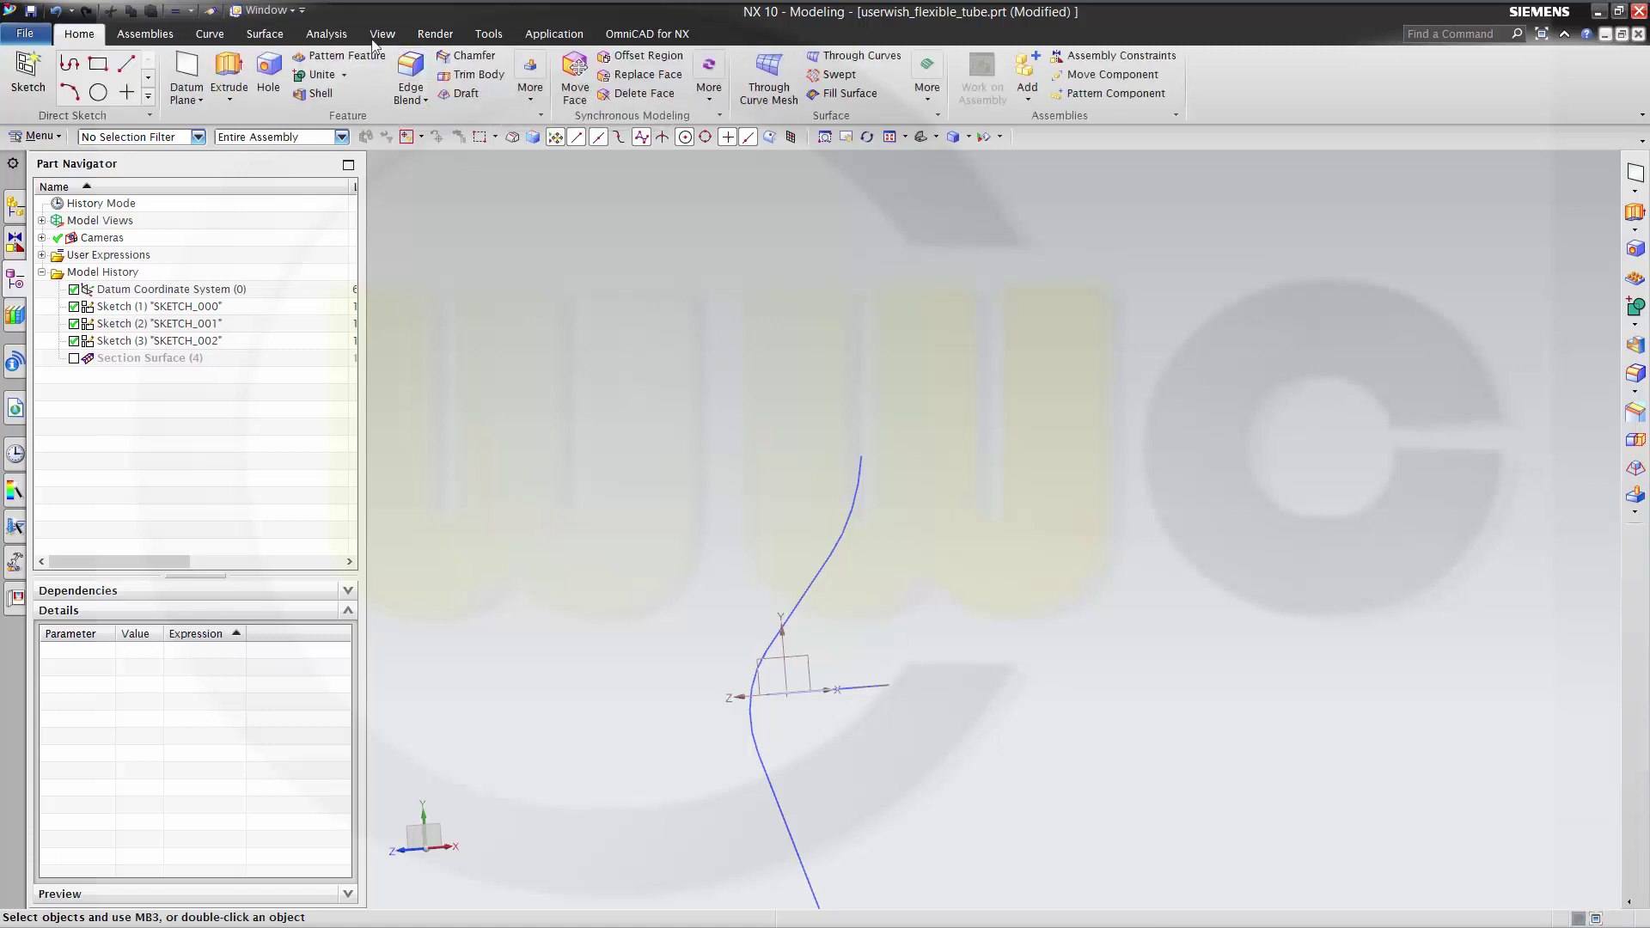
pyautogui.click(329, 34)
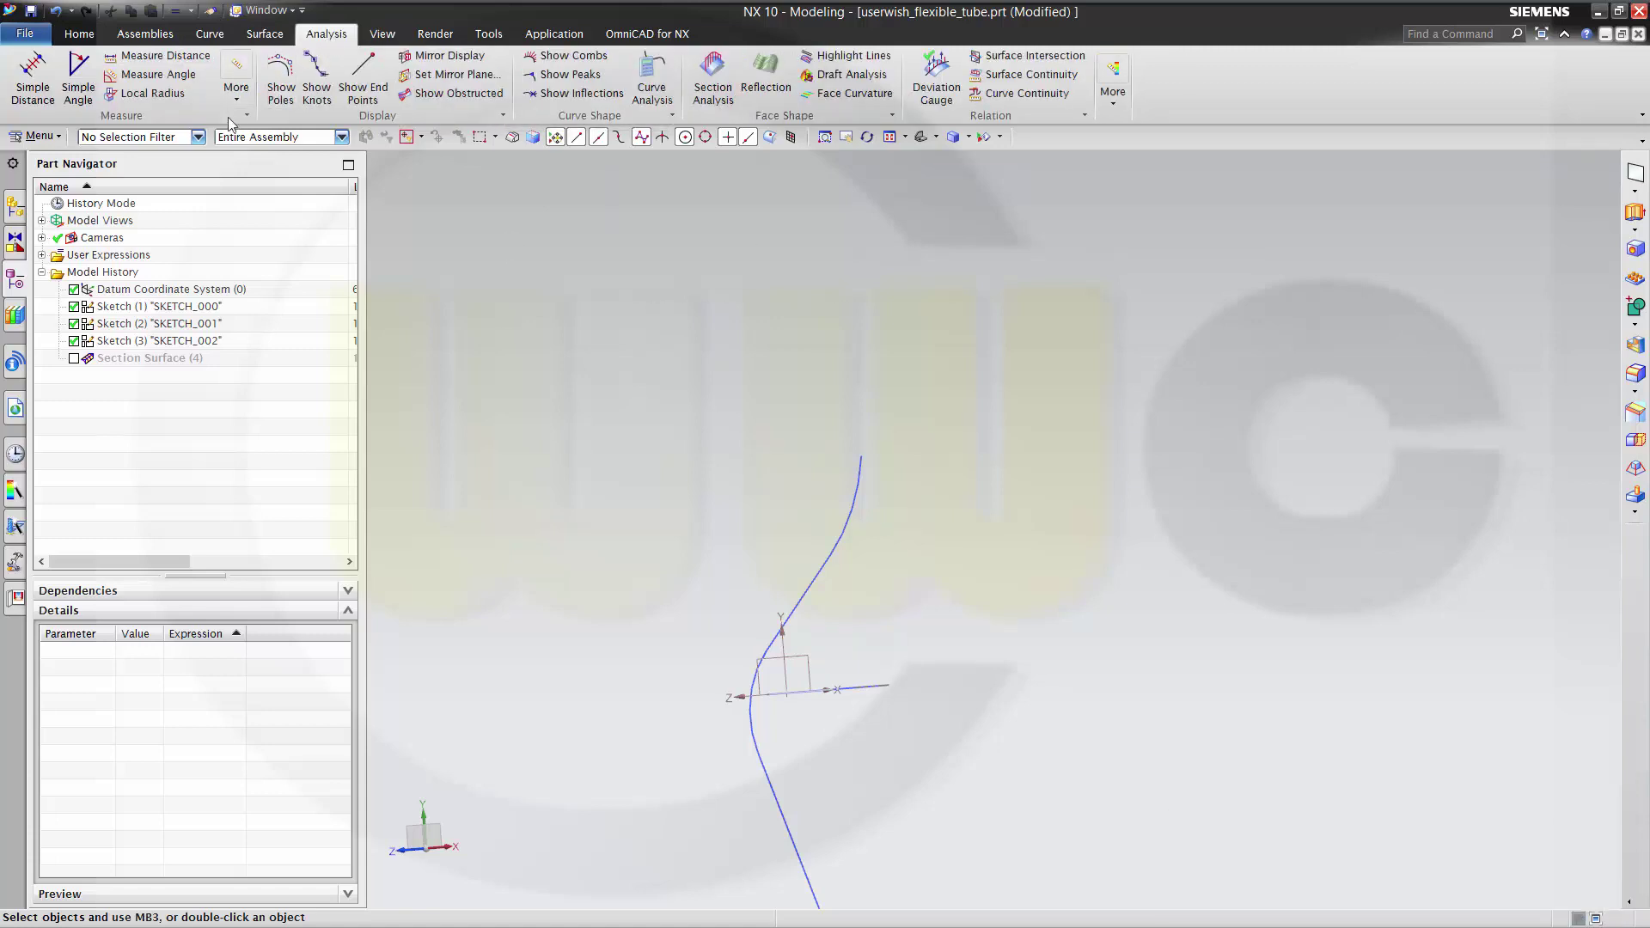
pyautogui.click(239, 96)
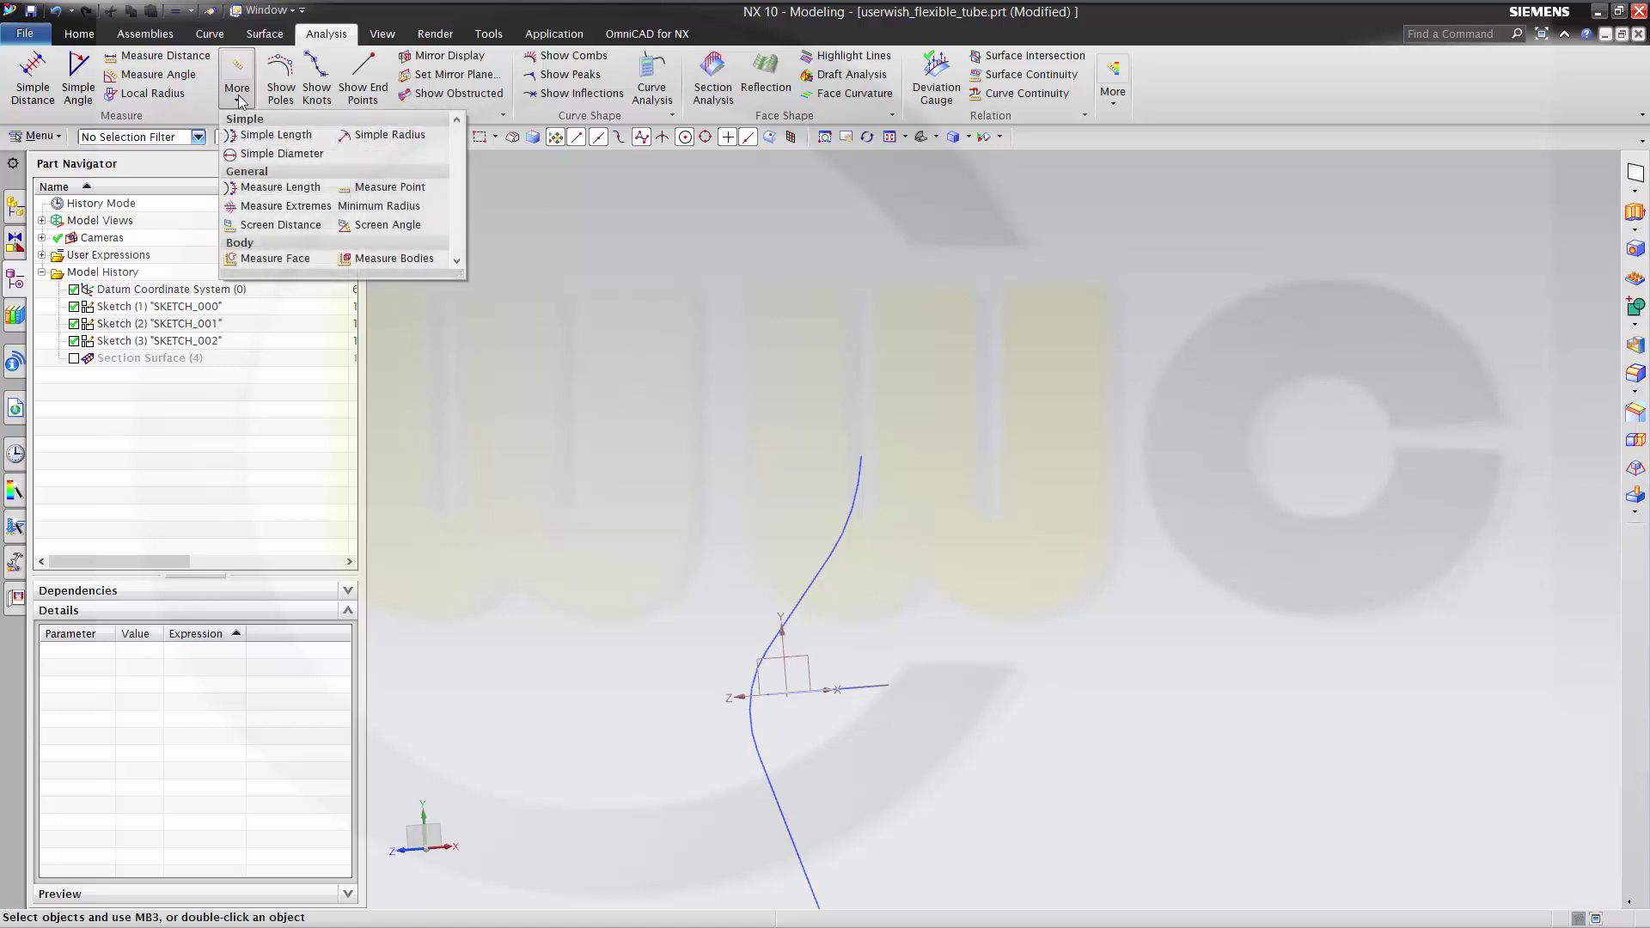
pyautogui.click(283, 188)
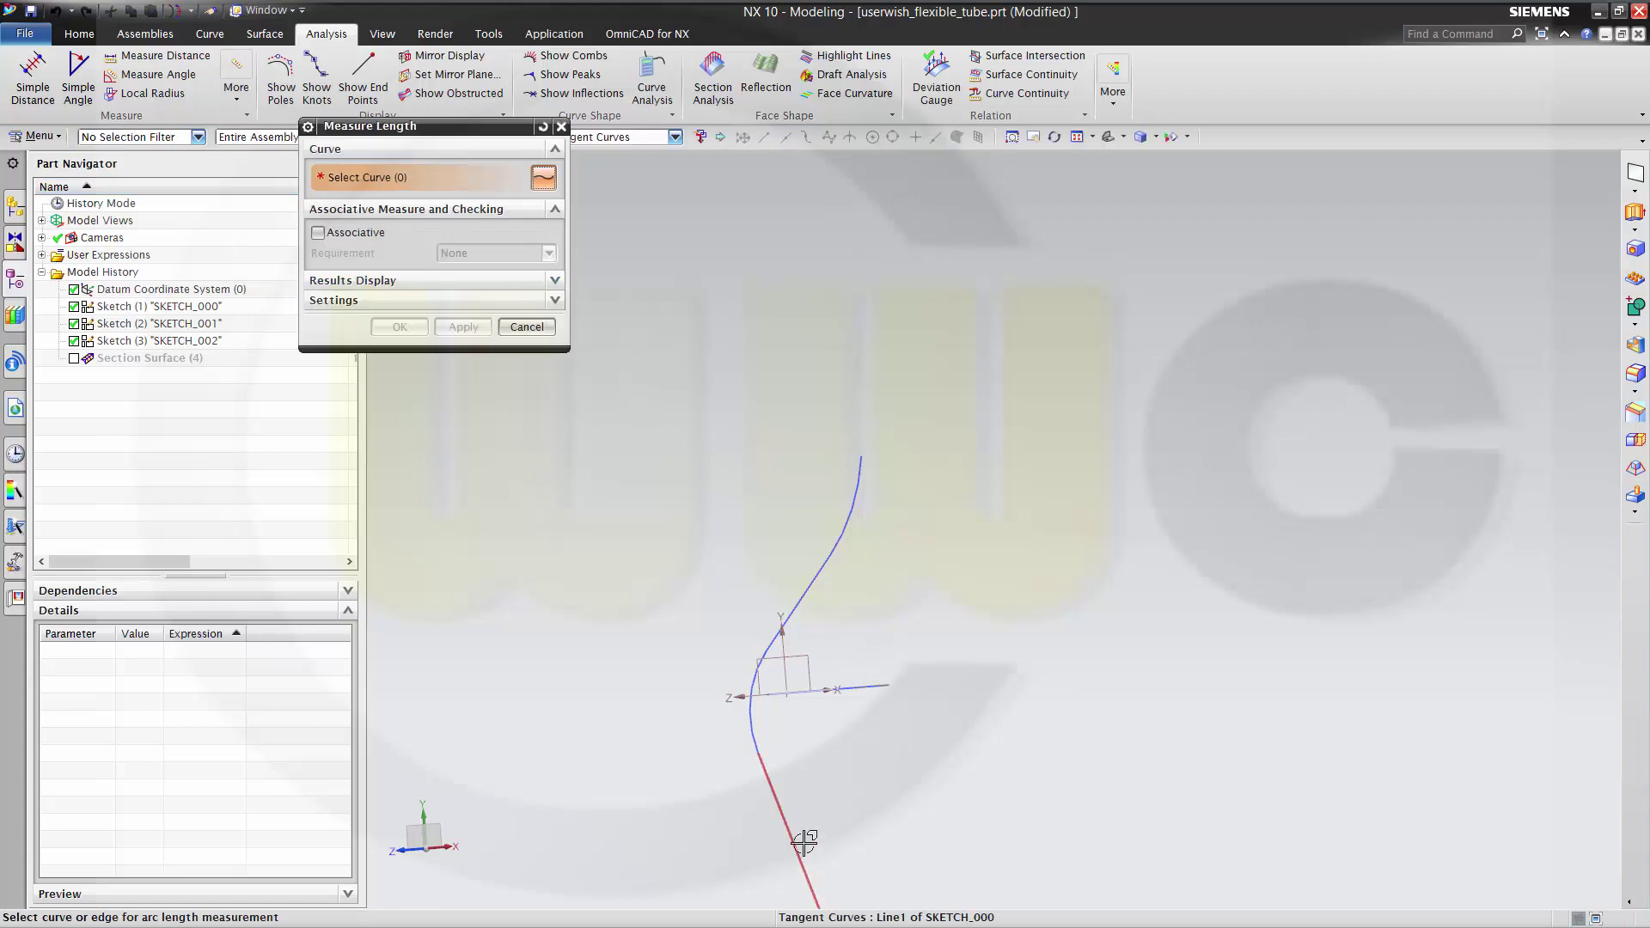
pyautogui.click(855, 491)
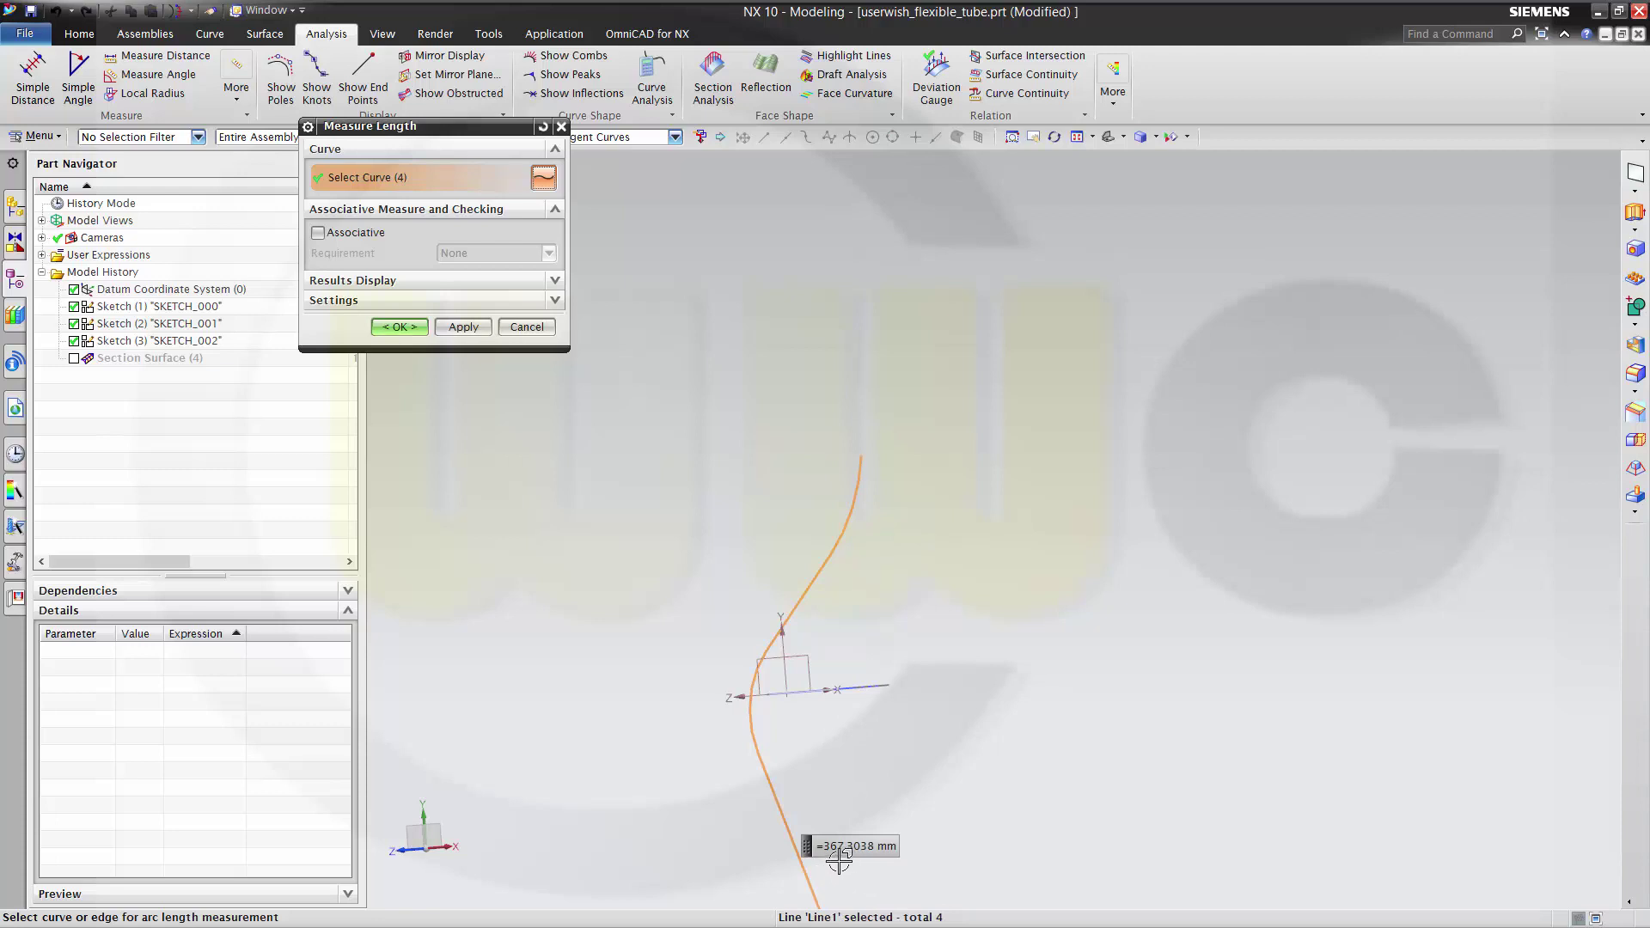
pyautogui.click(399, 327)
pyautogui.click(318, 232)
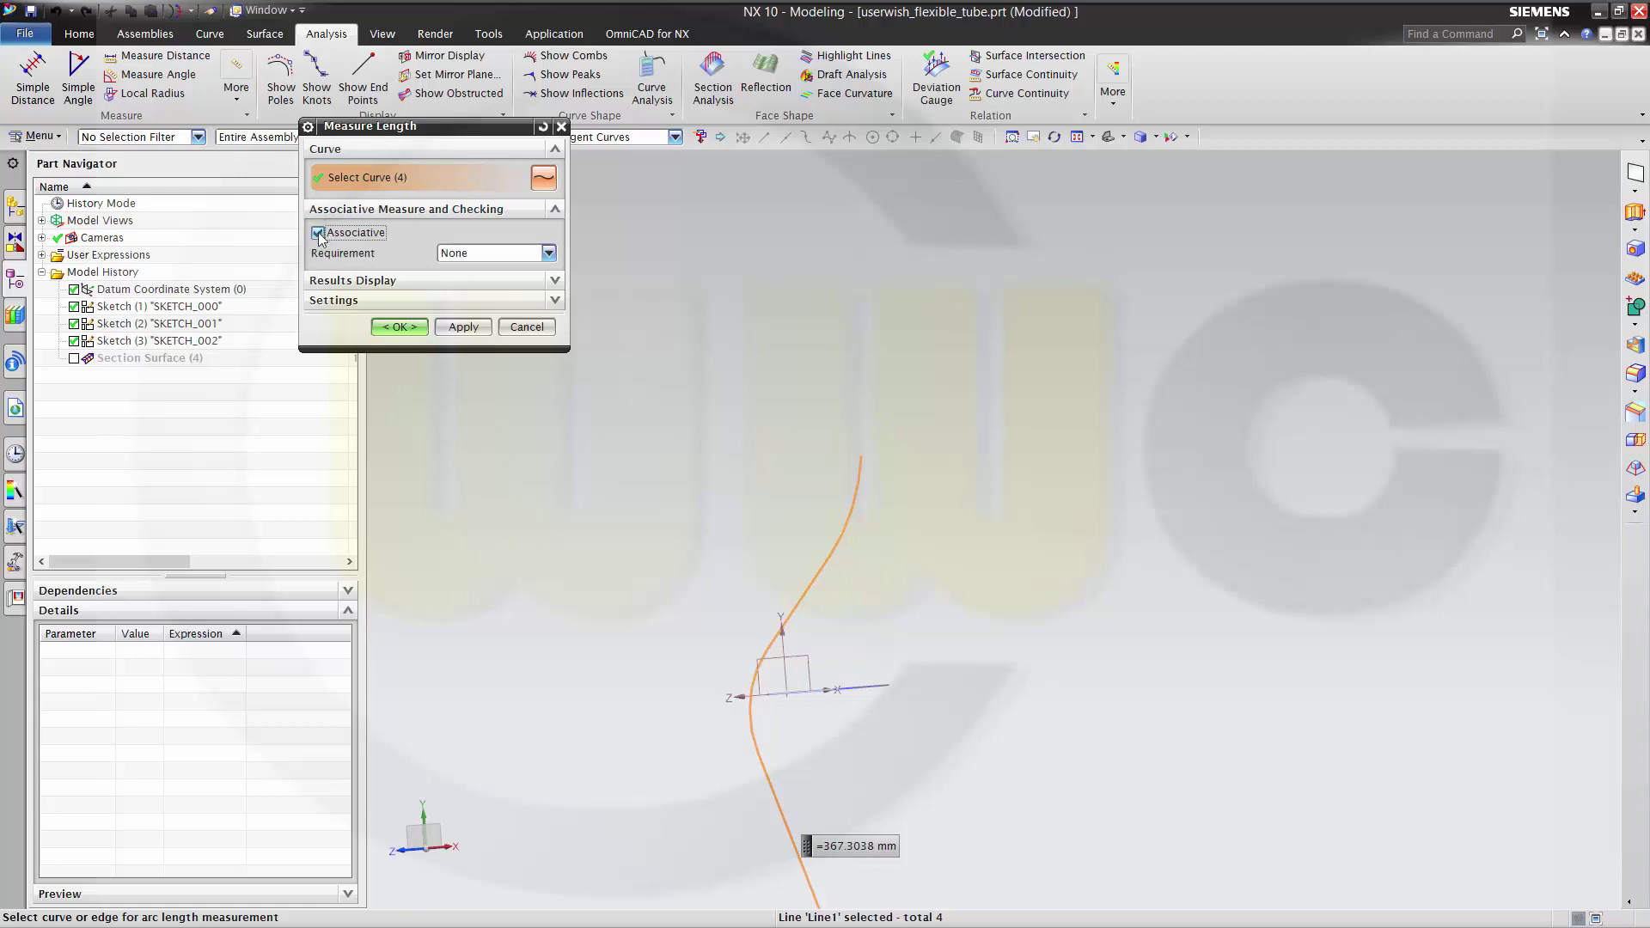
pyautogui.click(548, 253)
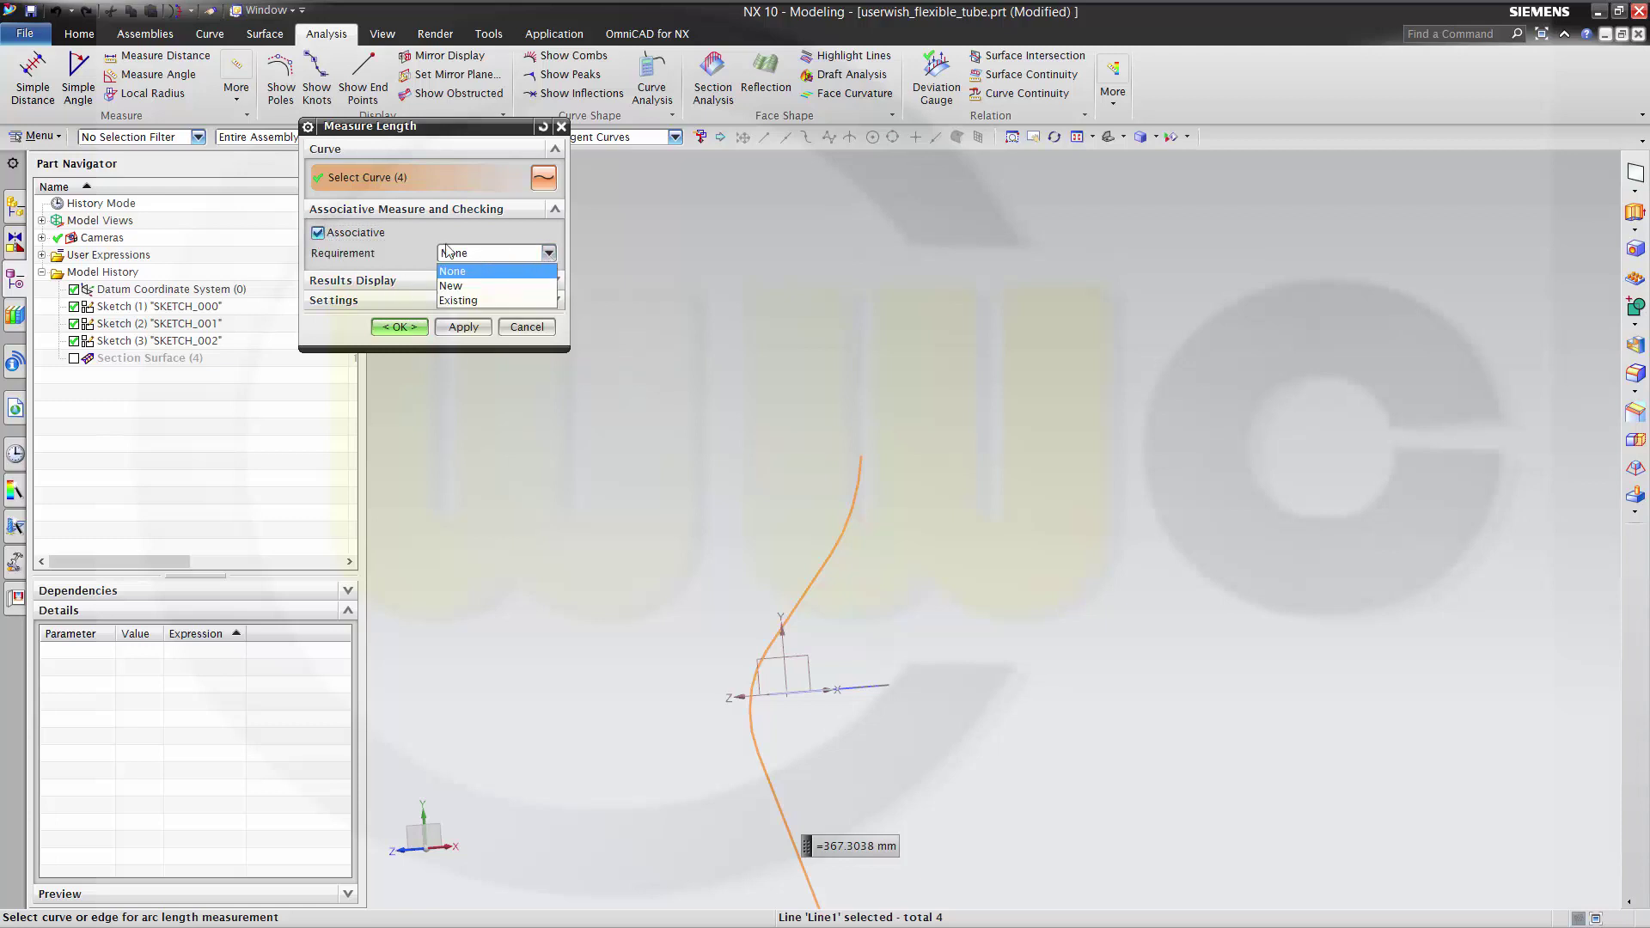
pyautogui.click(324, 234)
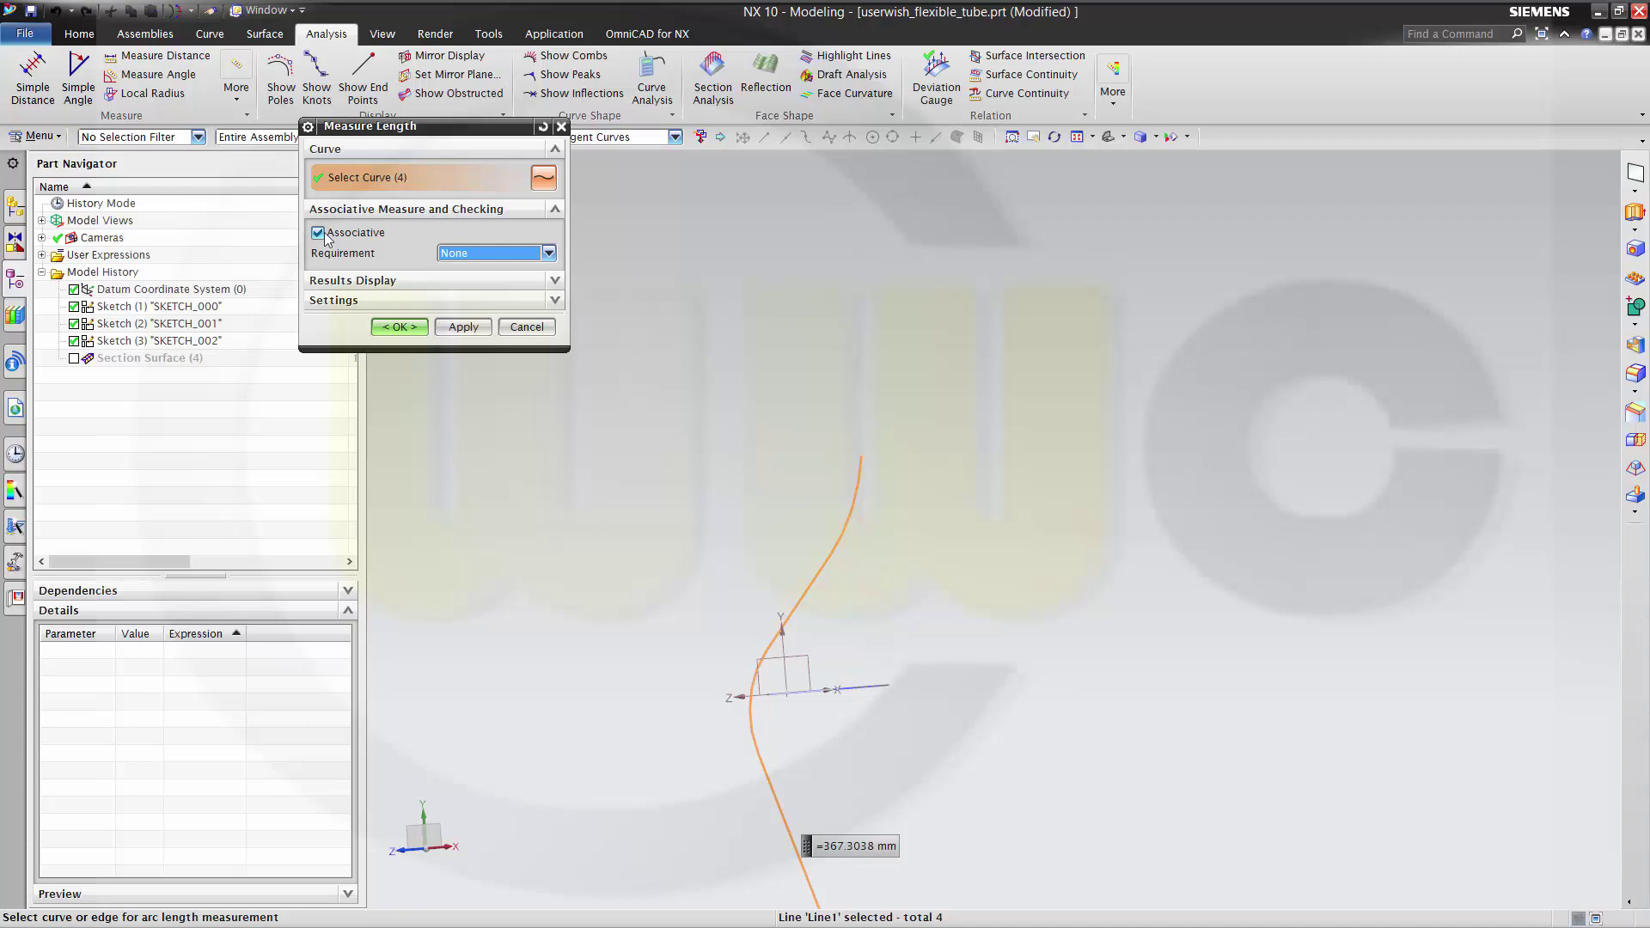
pyautogui.click(397, 327)
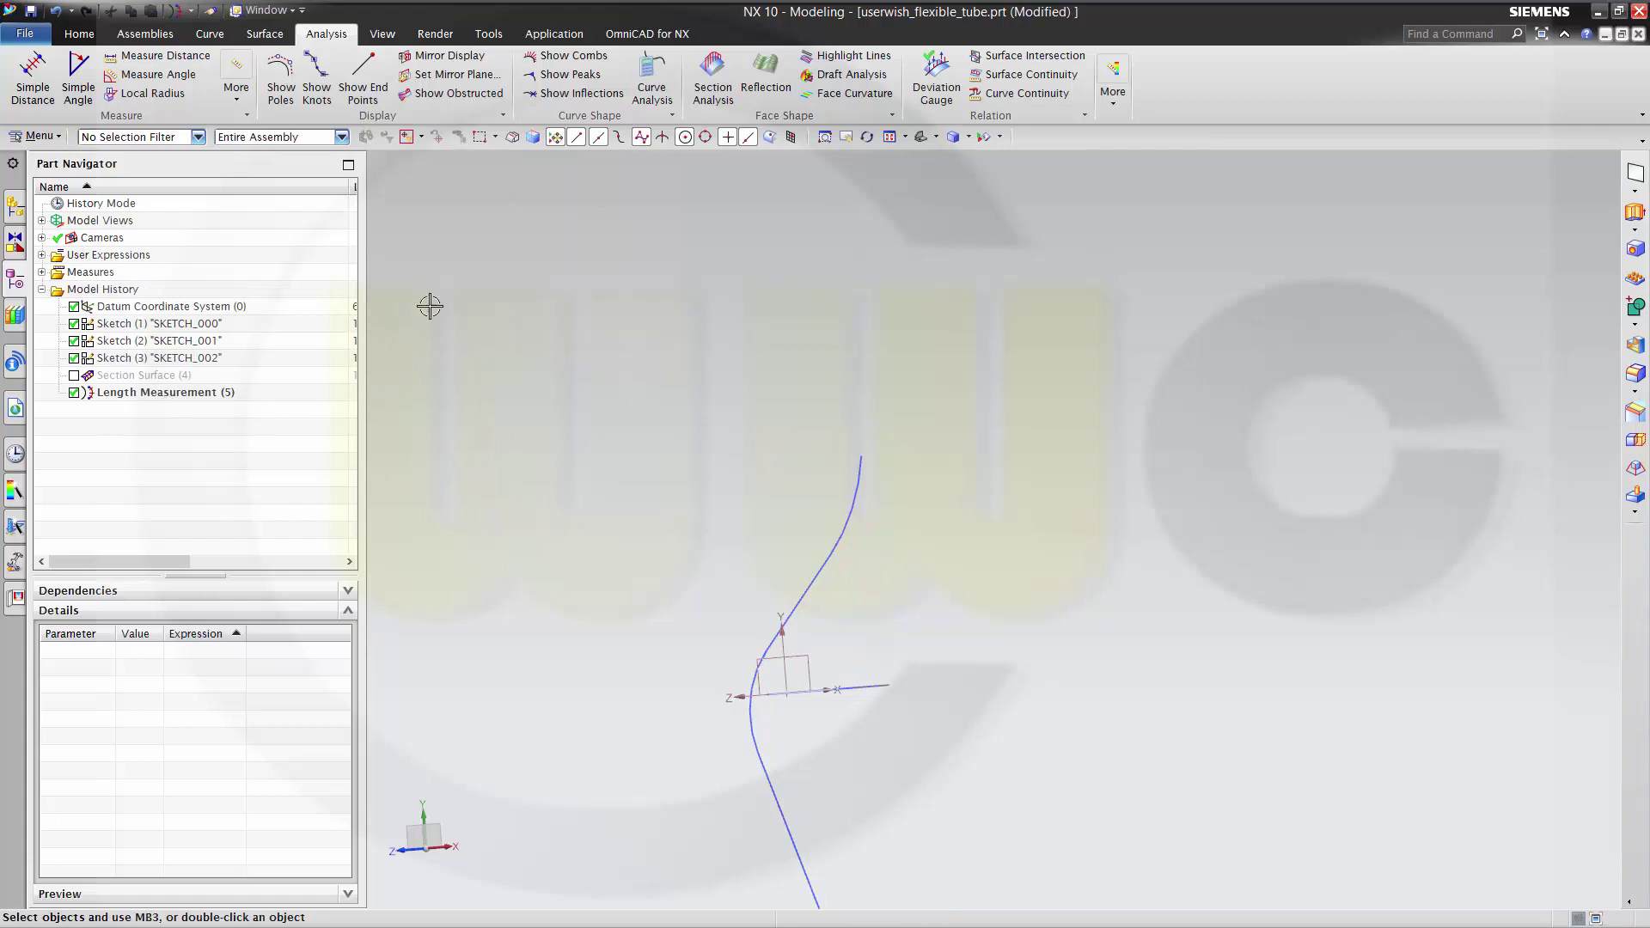
# Step: List all expressions and add a length expression in mm named length_center_curve that references the guide's length measurement p2
pyautogui.click(488, 36)
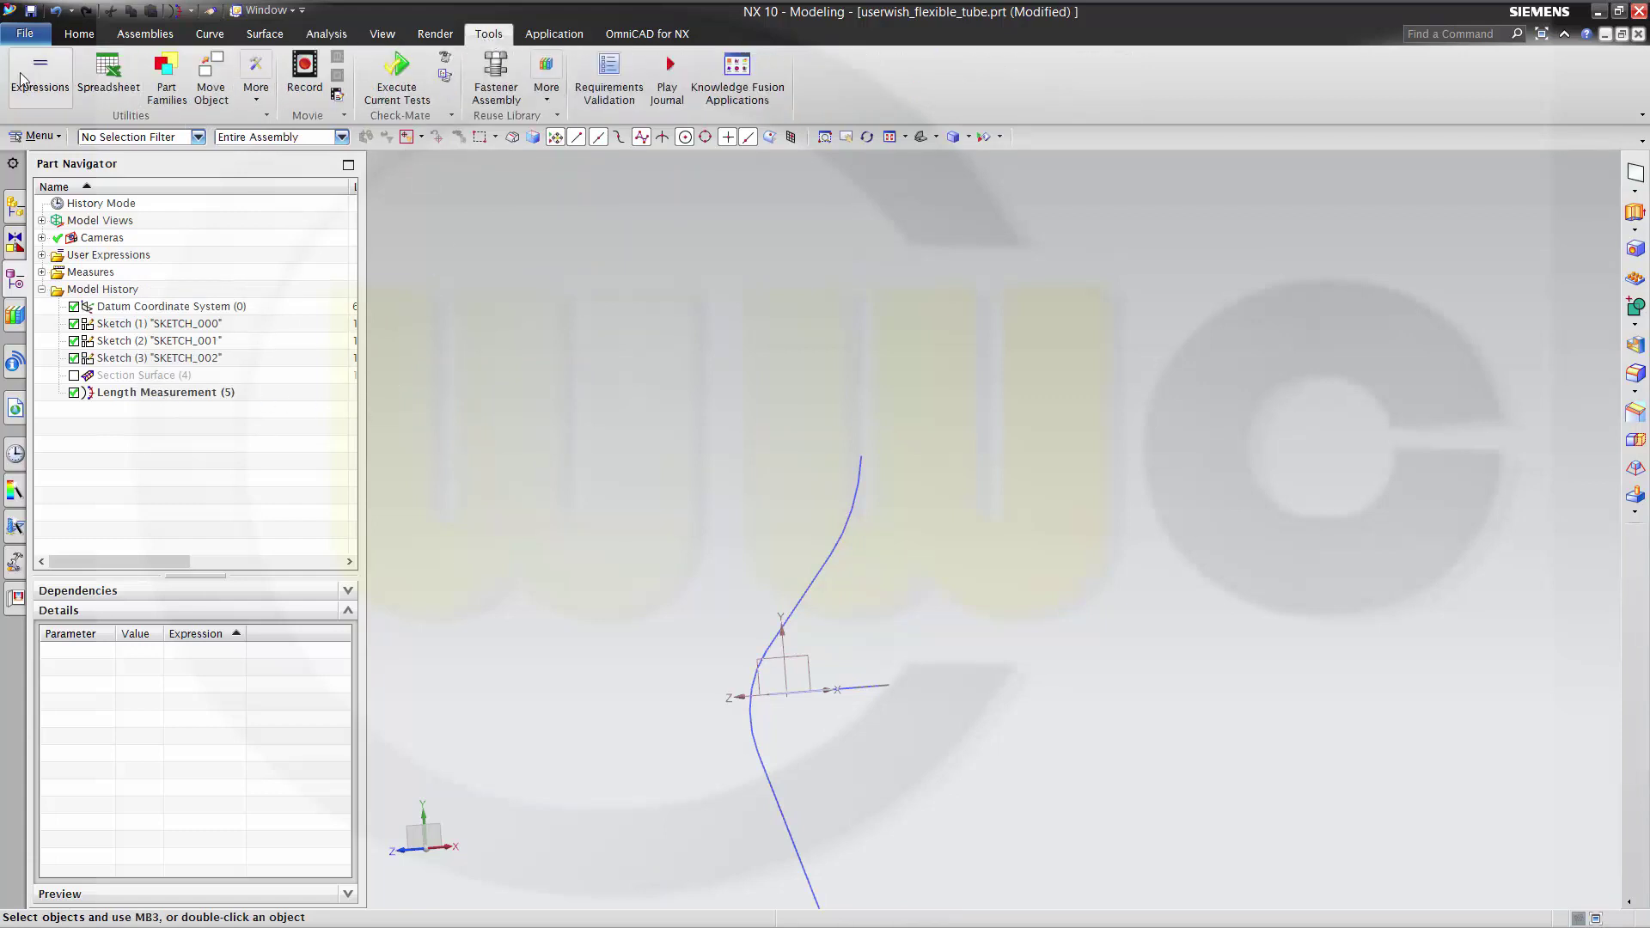
pyautogui.click(48, 75)
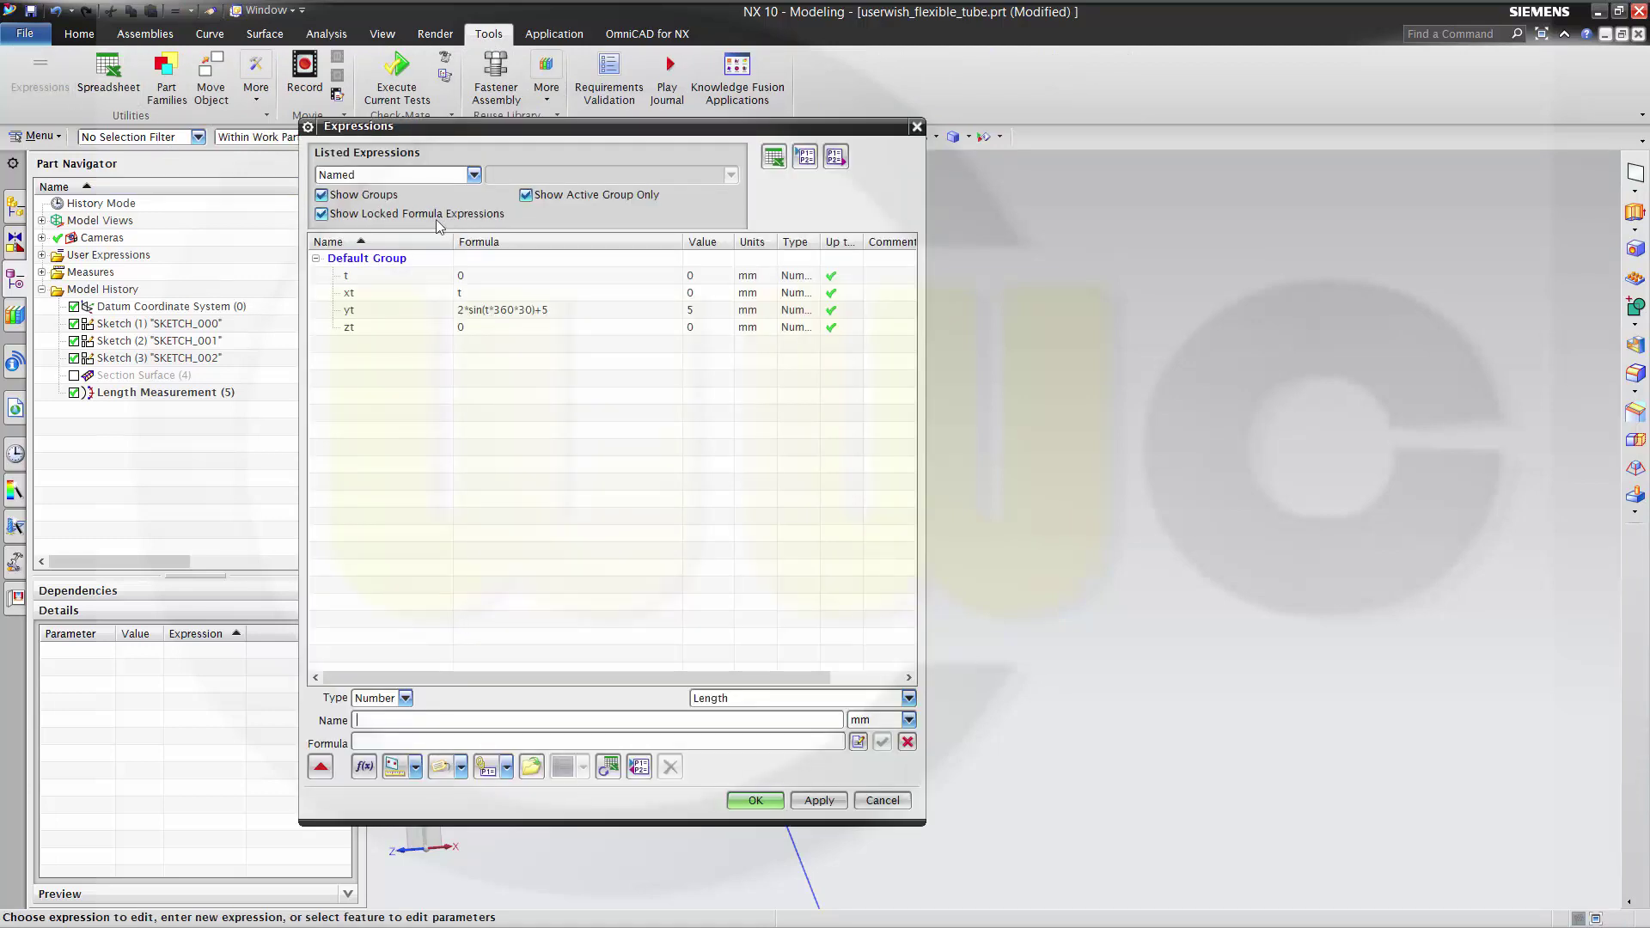
pyautogui.click(473, 174)
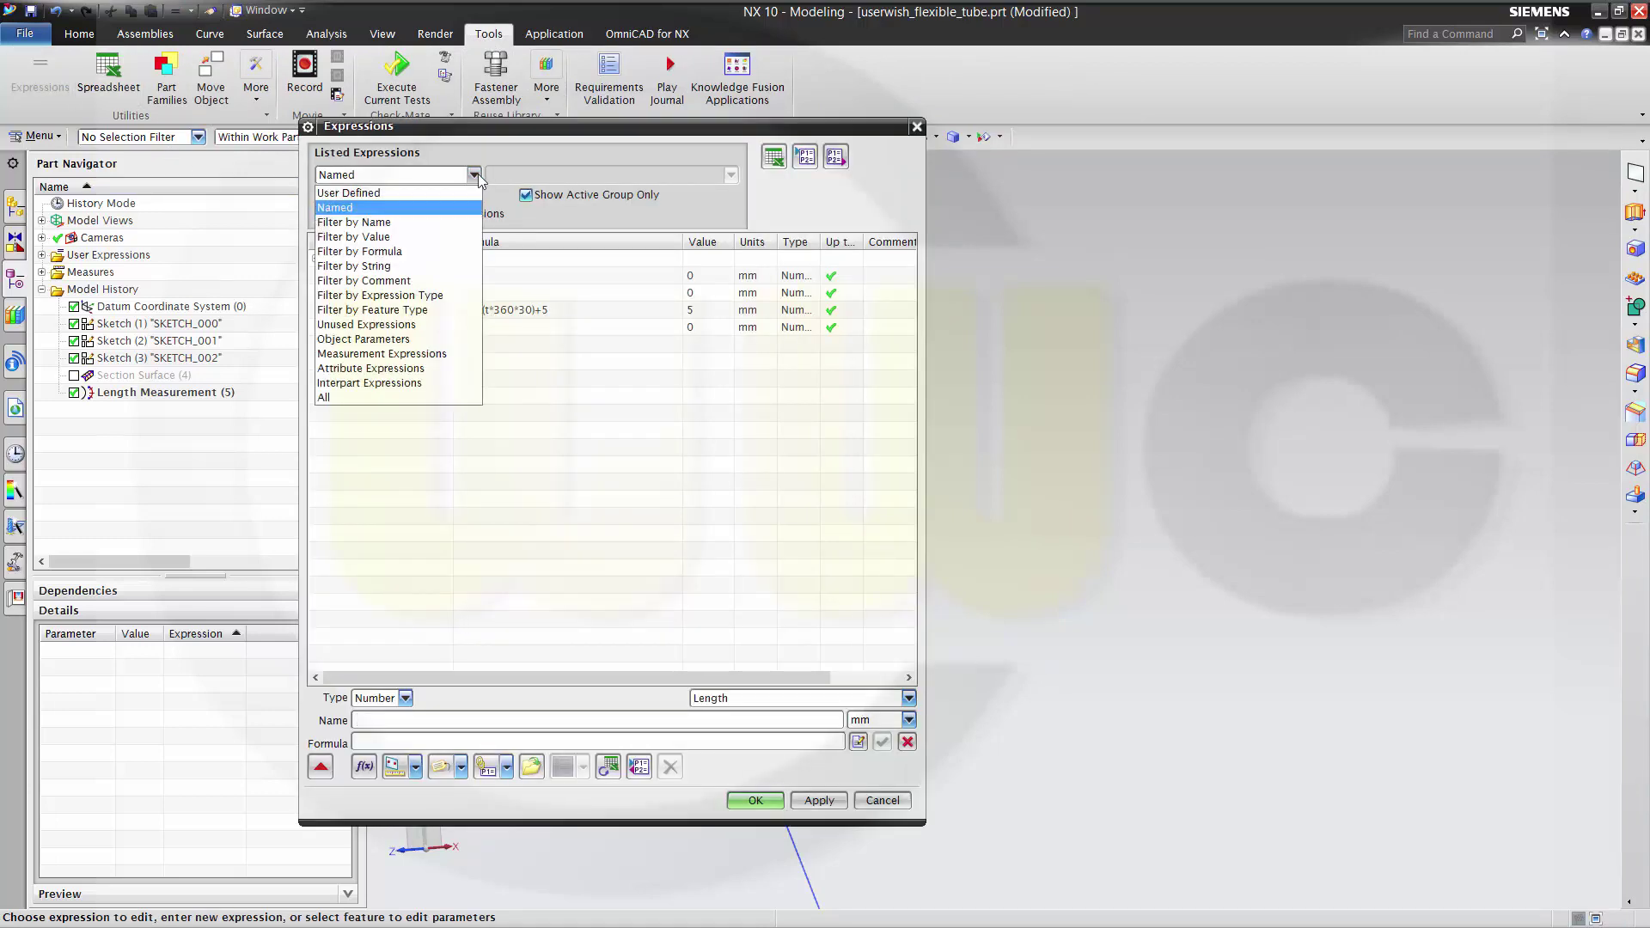
pyautogui.click(341, 398)
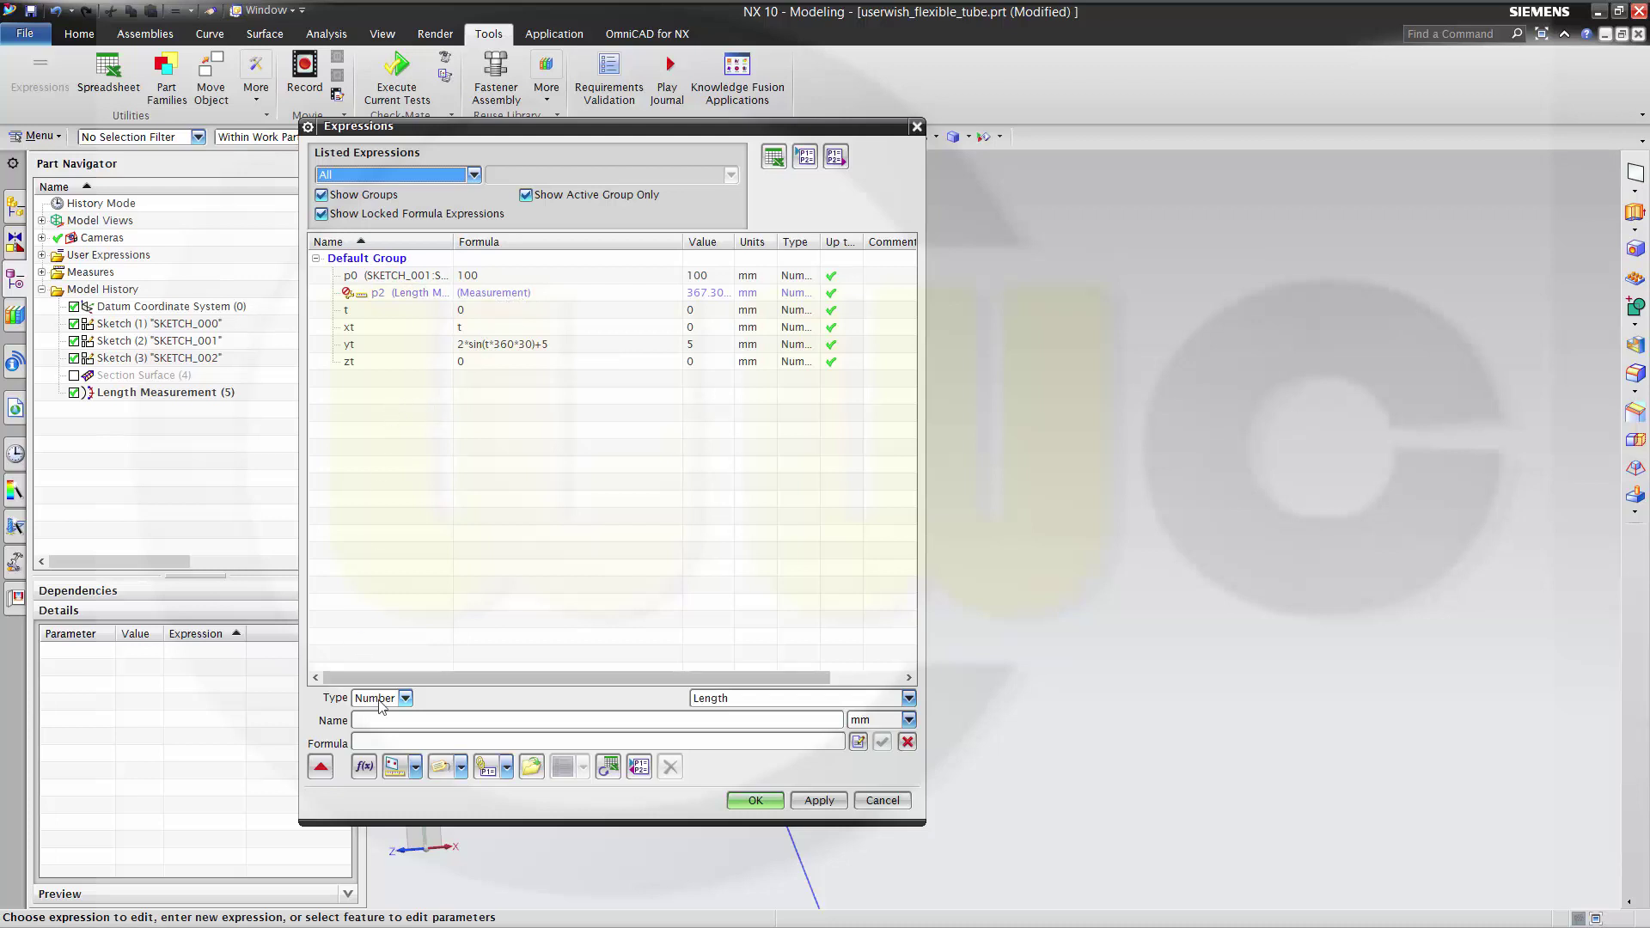
pyautogui.click(381, 721)
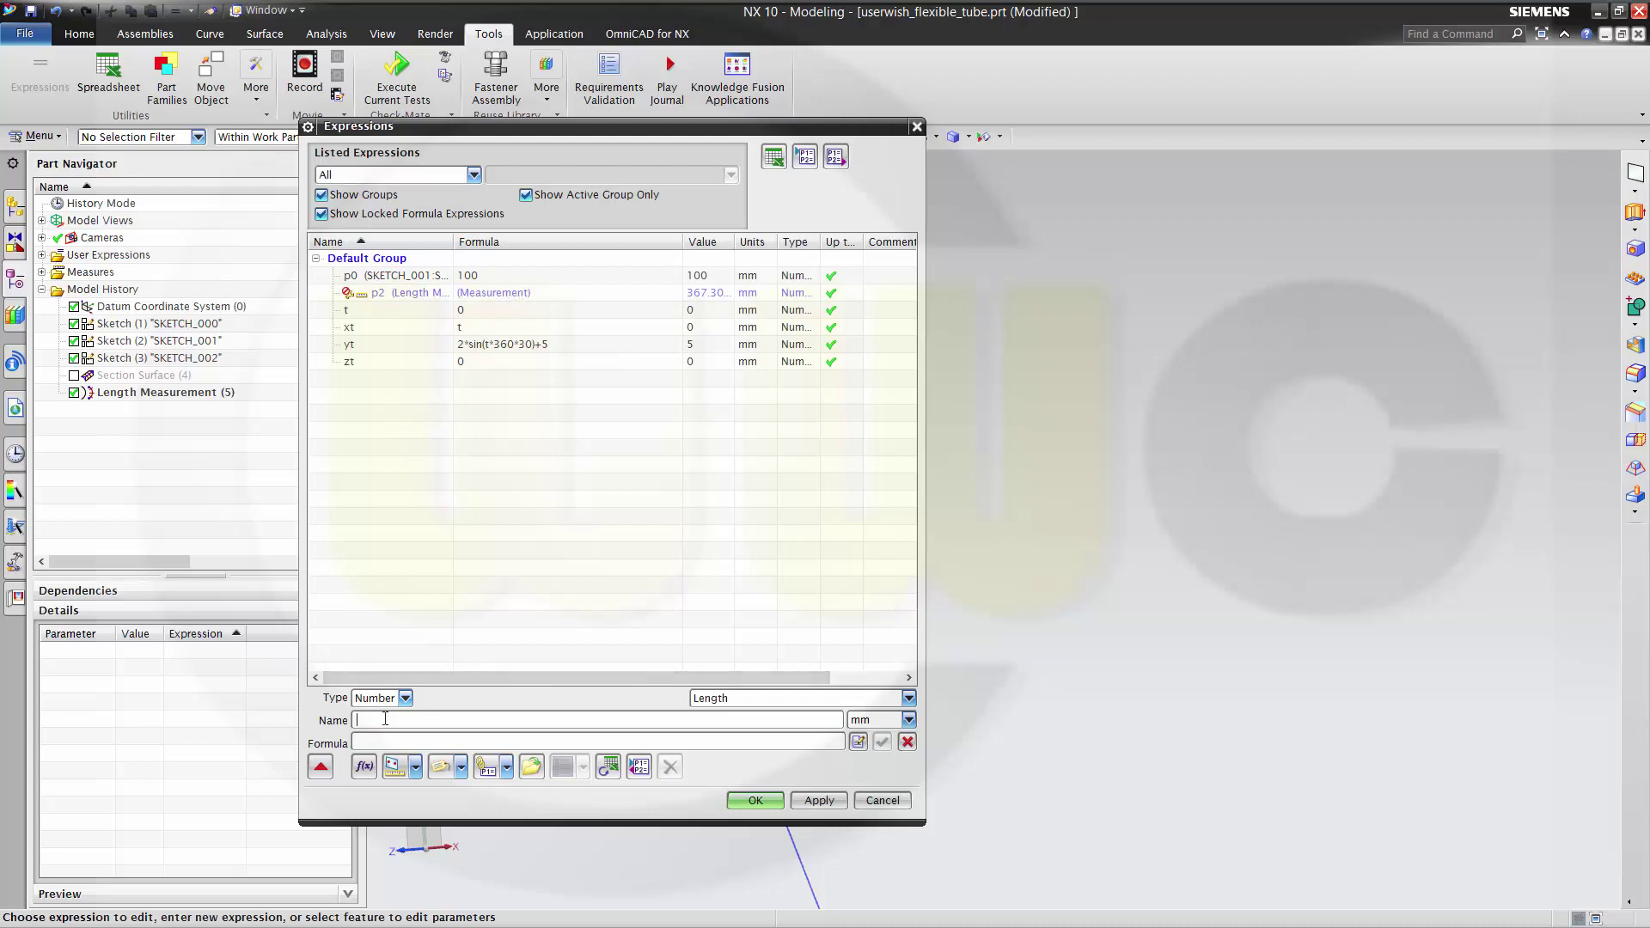
pyautogui.write('len')
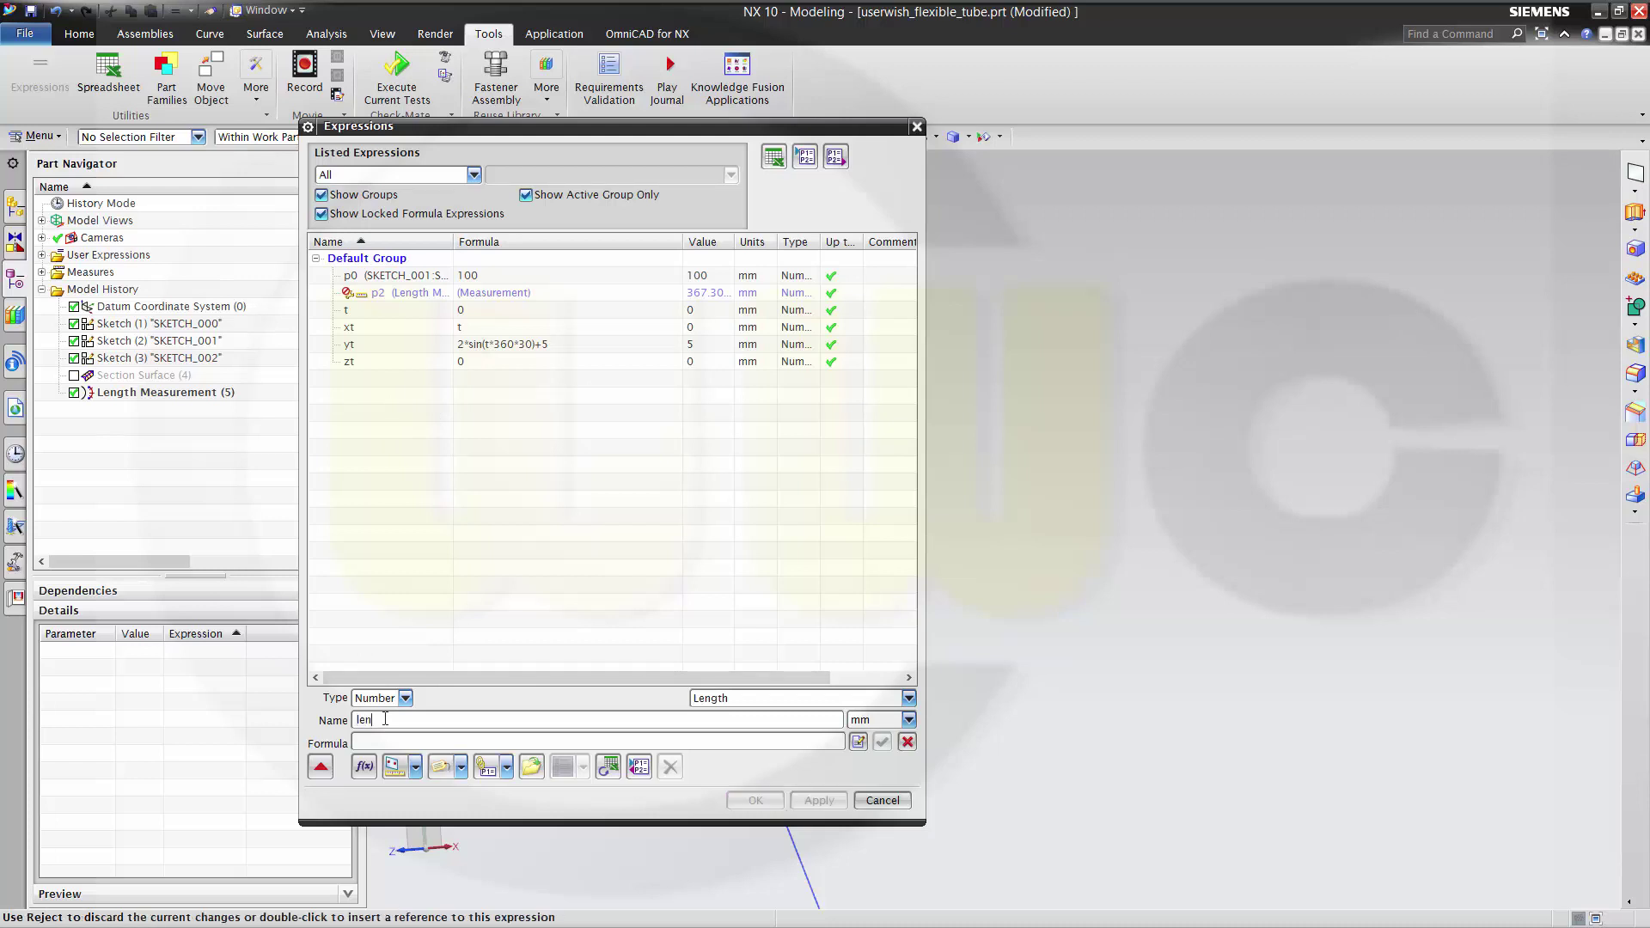
pyautogui.write('gth_center_curve')
pyautogui.click(382, 742)
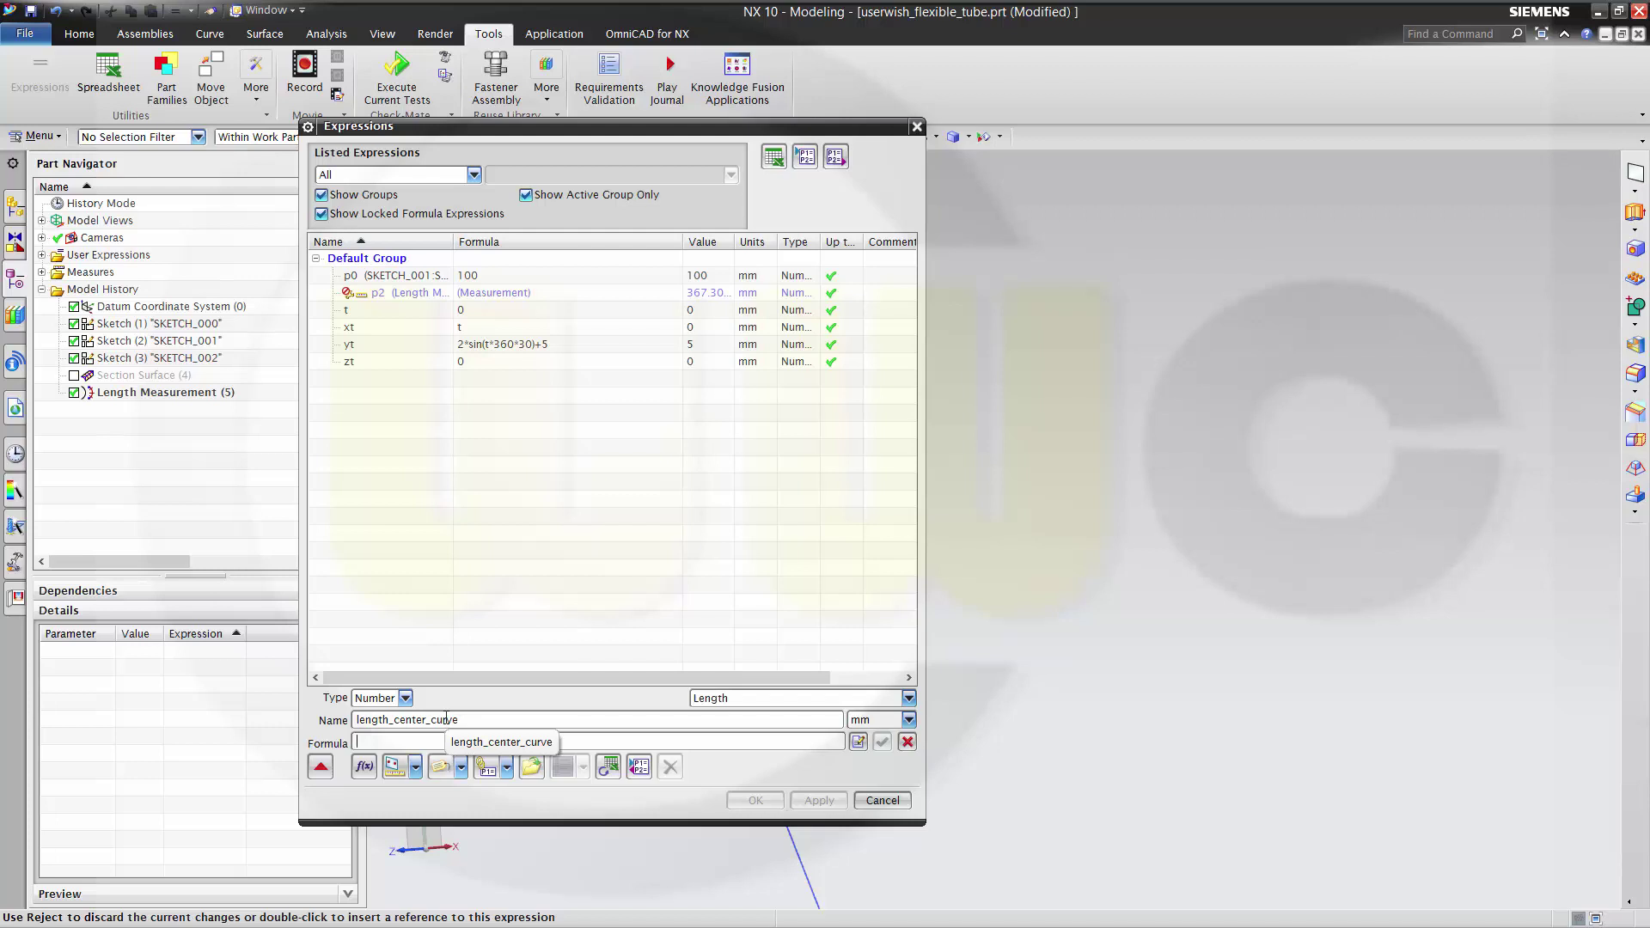
pyautogui.write('p')
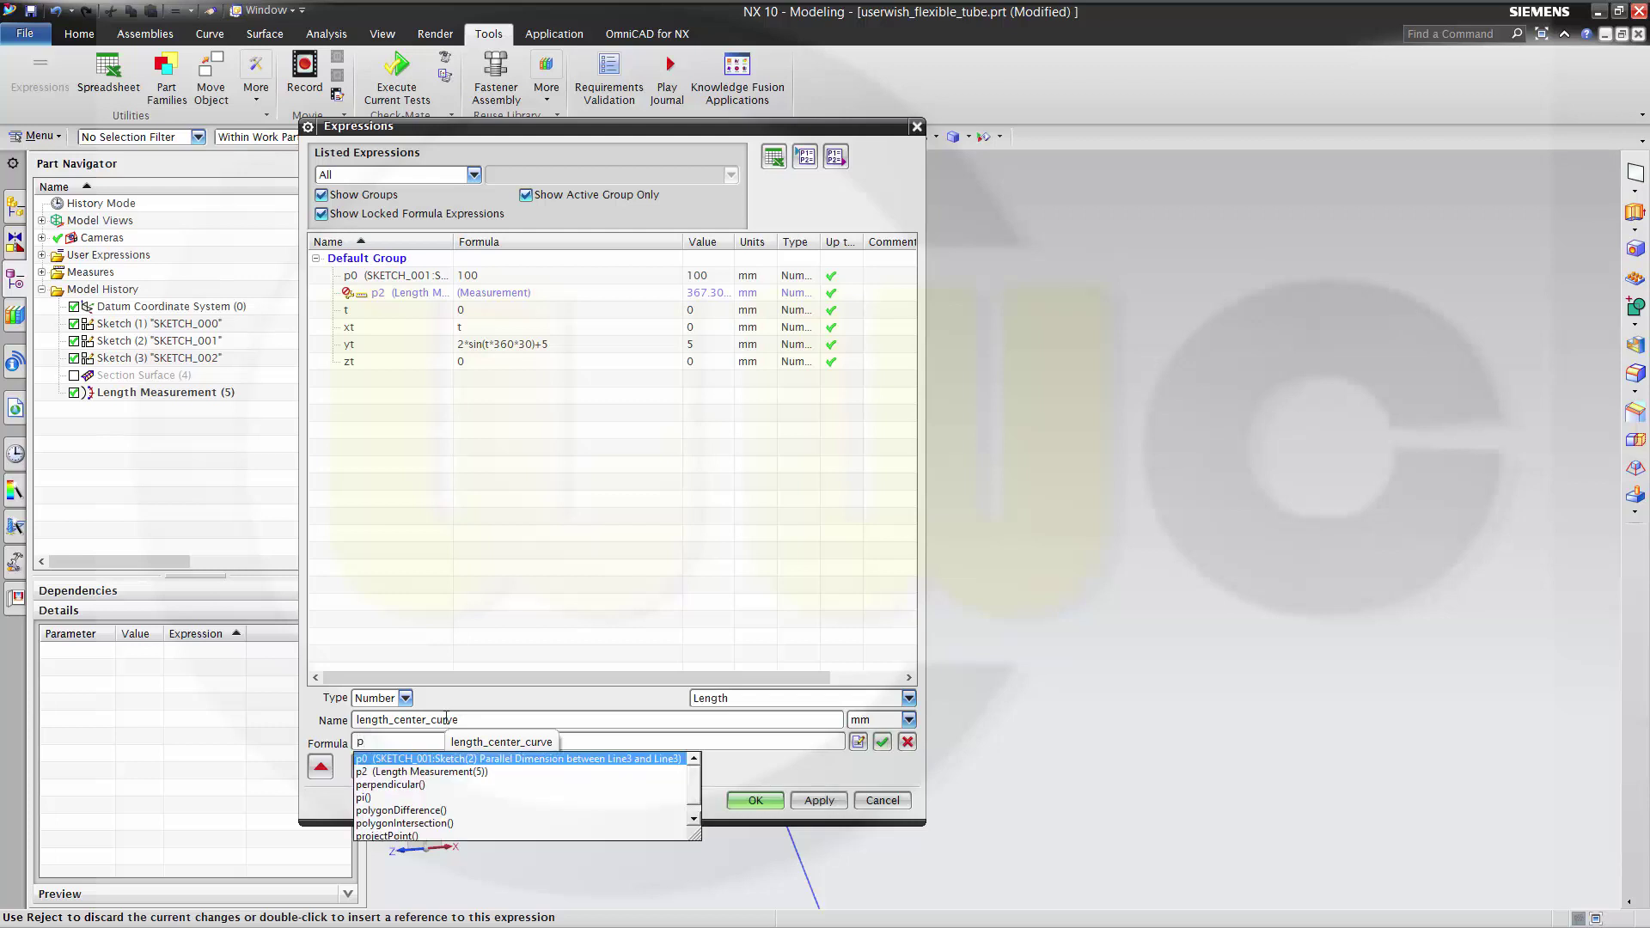
pyautogui.click(422, 771)
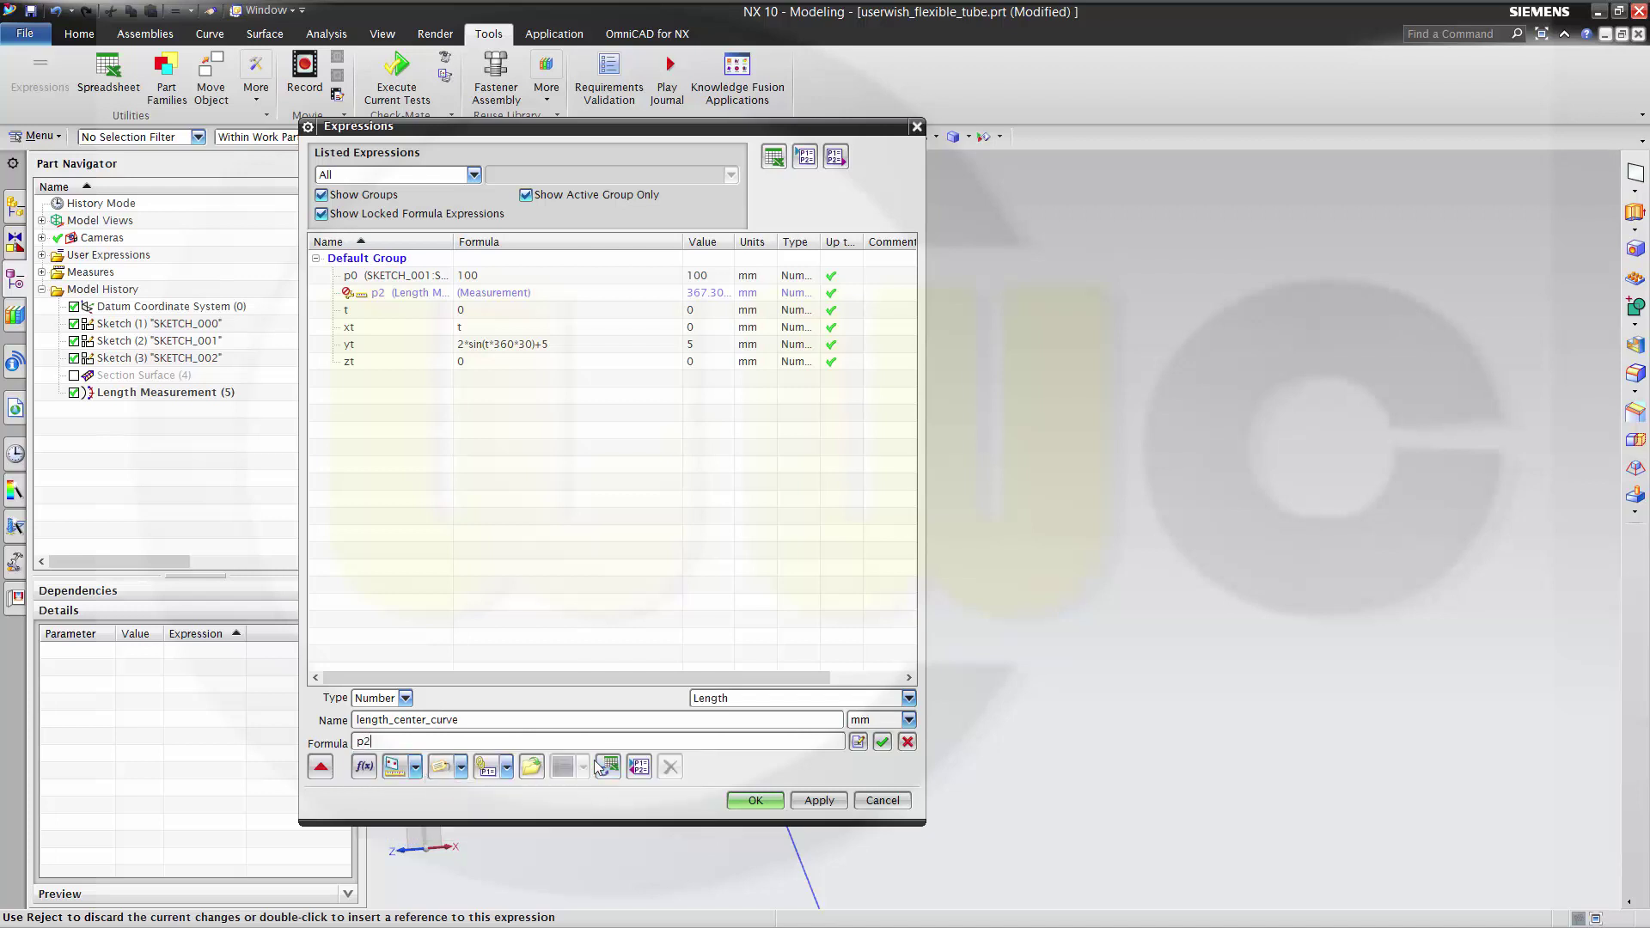
pyautogui.click(819, 800)
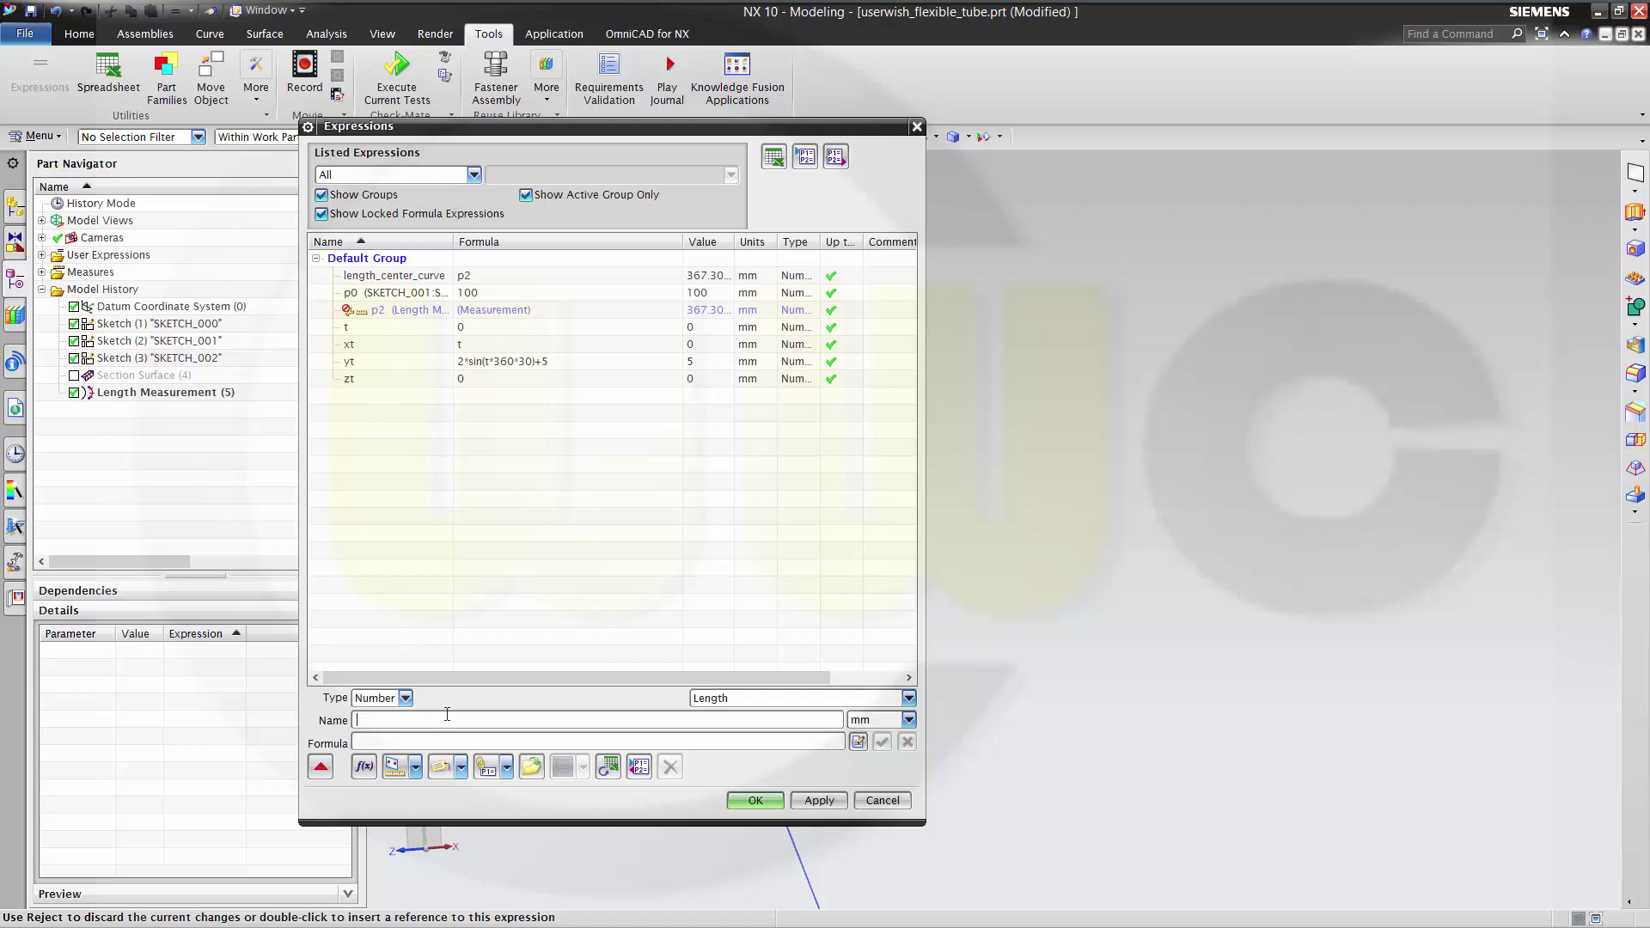
# Step: Add a length expression in mm named cor_factor with the formula 500mm/length_center_curve, and accept the expressions
pyautogui.write('cor_factor')
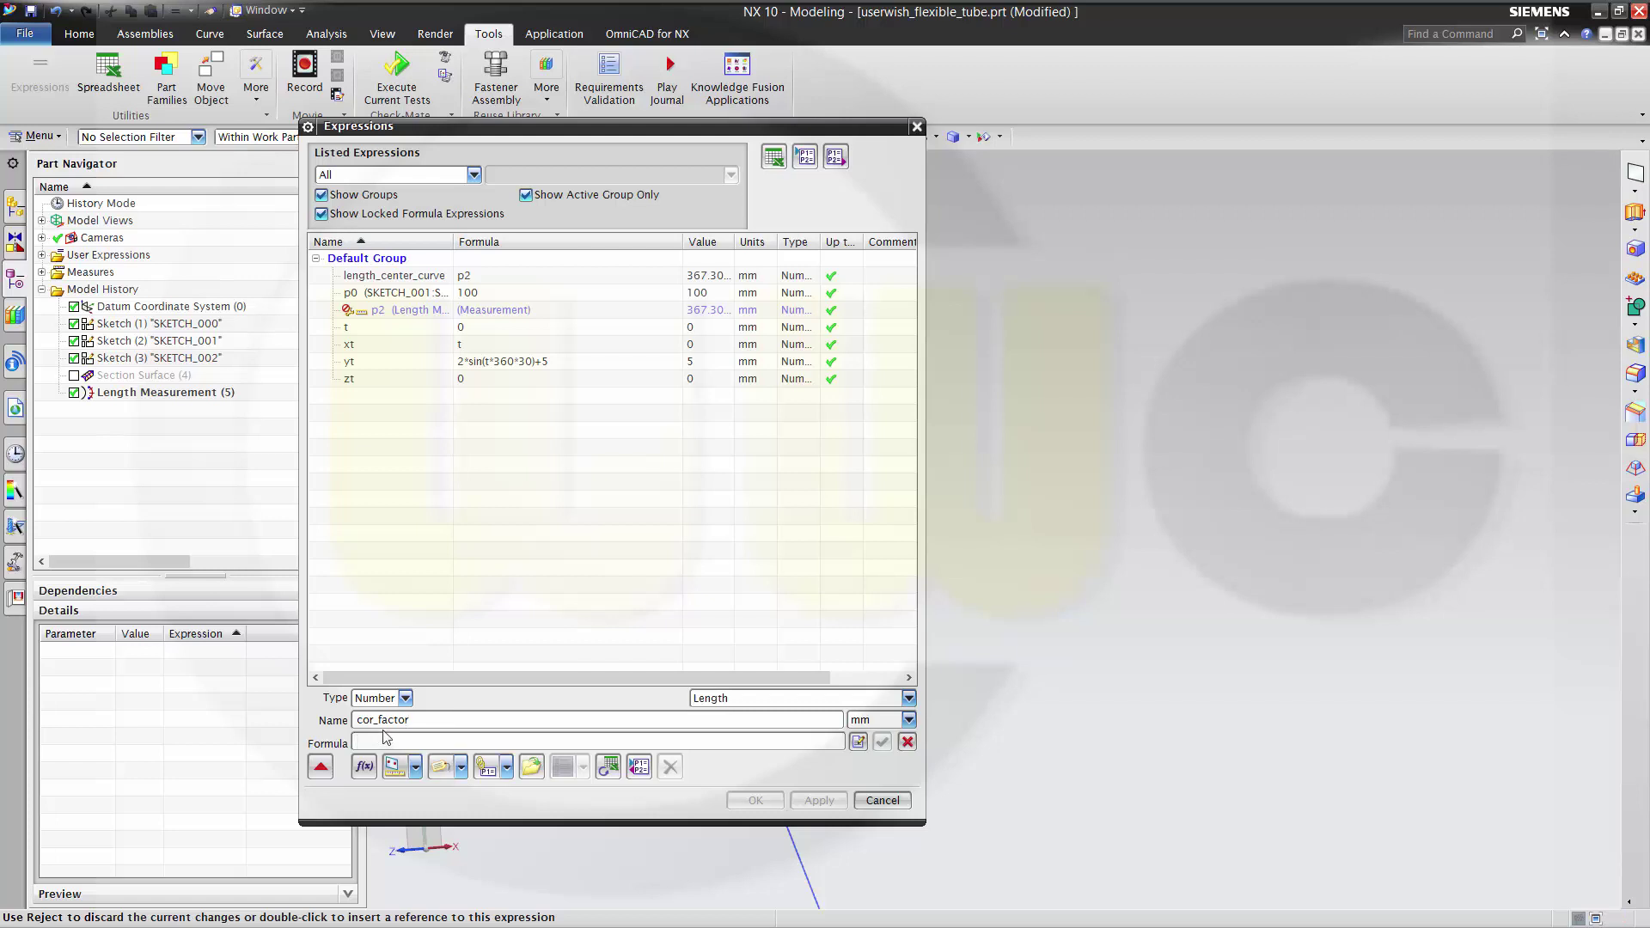
pyautogui.write('500mm/')
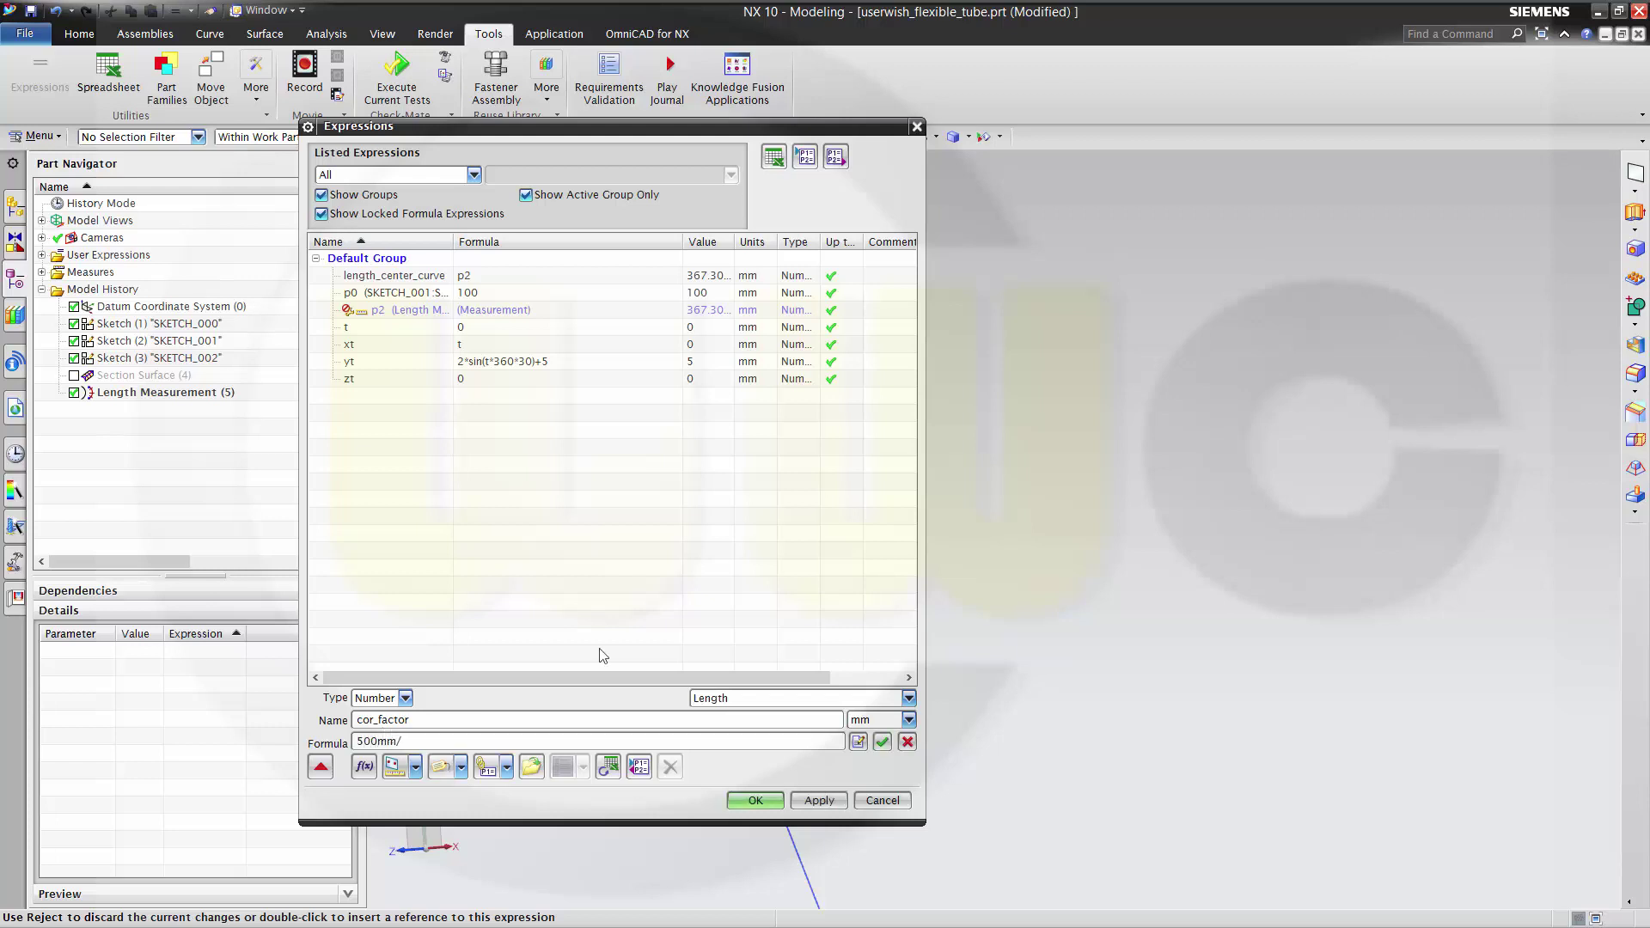
pyautogui.click(441, 281)
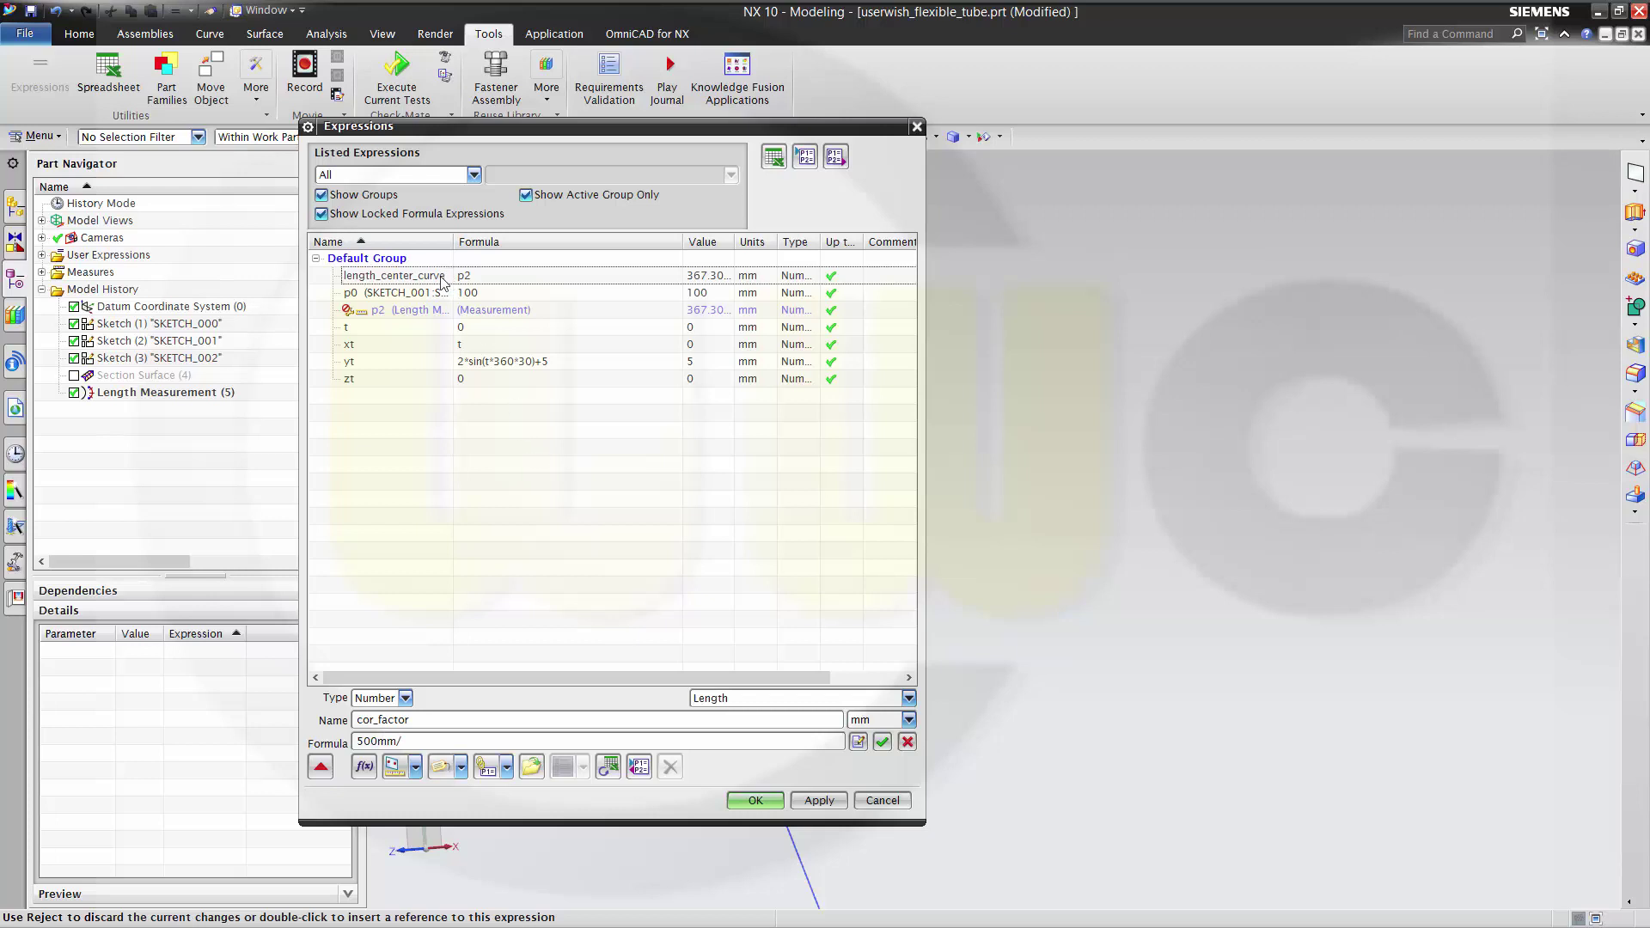
pyautogui.doubleClick(442, 280)
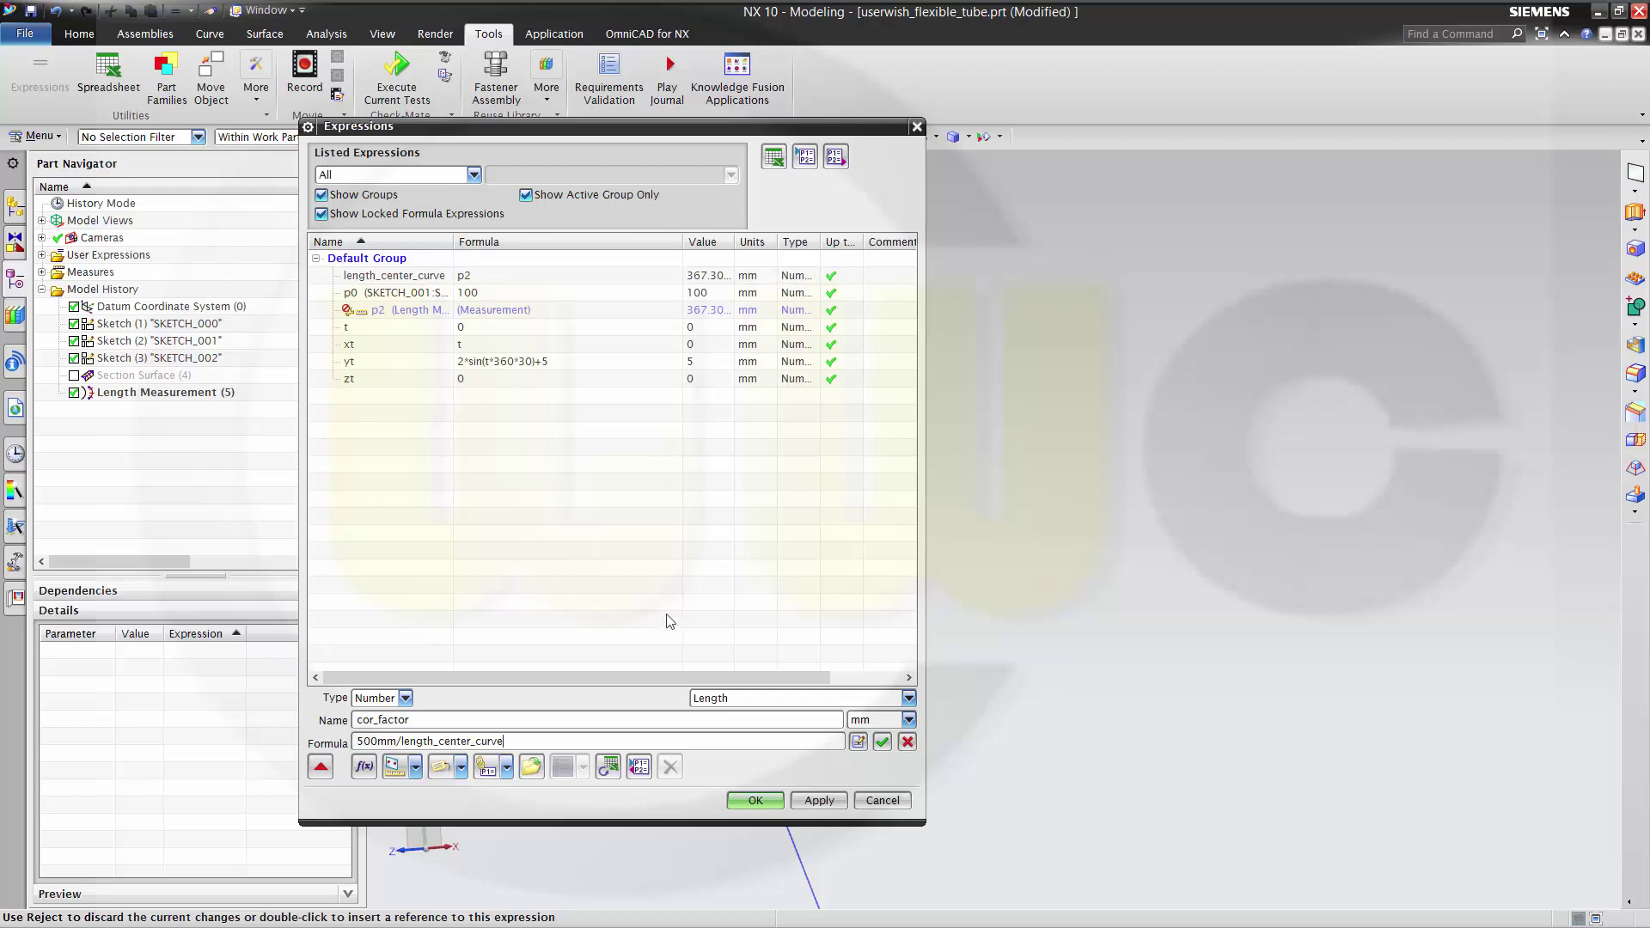
pyautogui.click(882, 741)
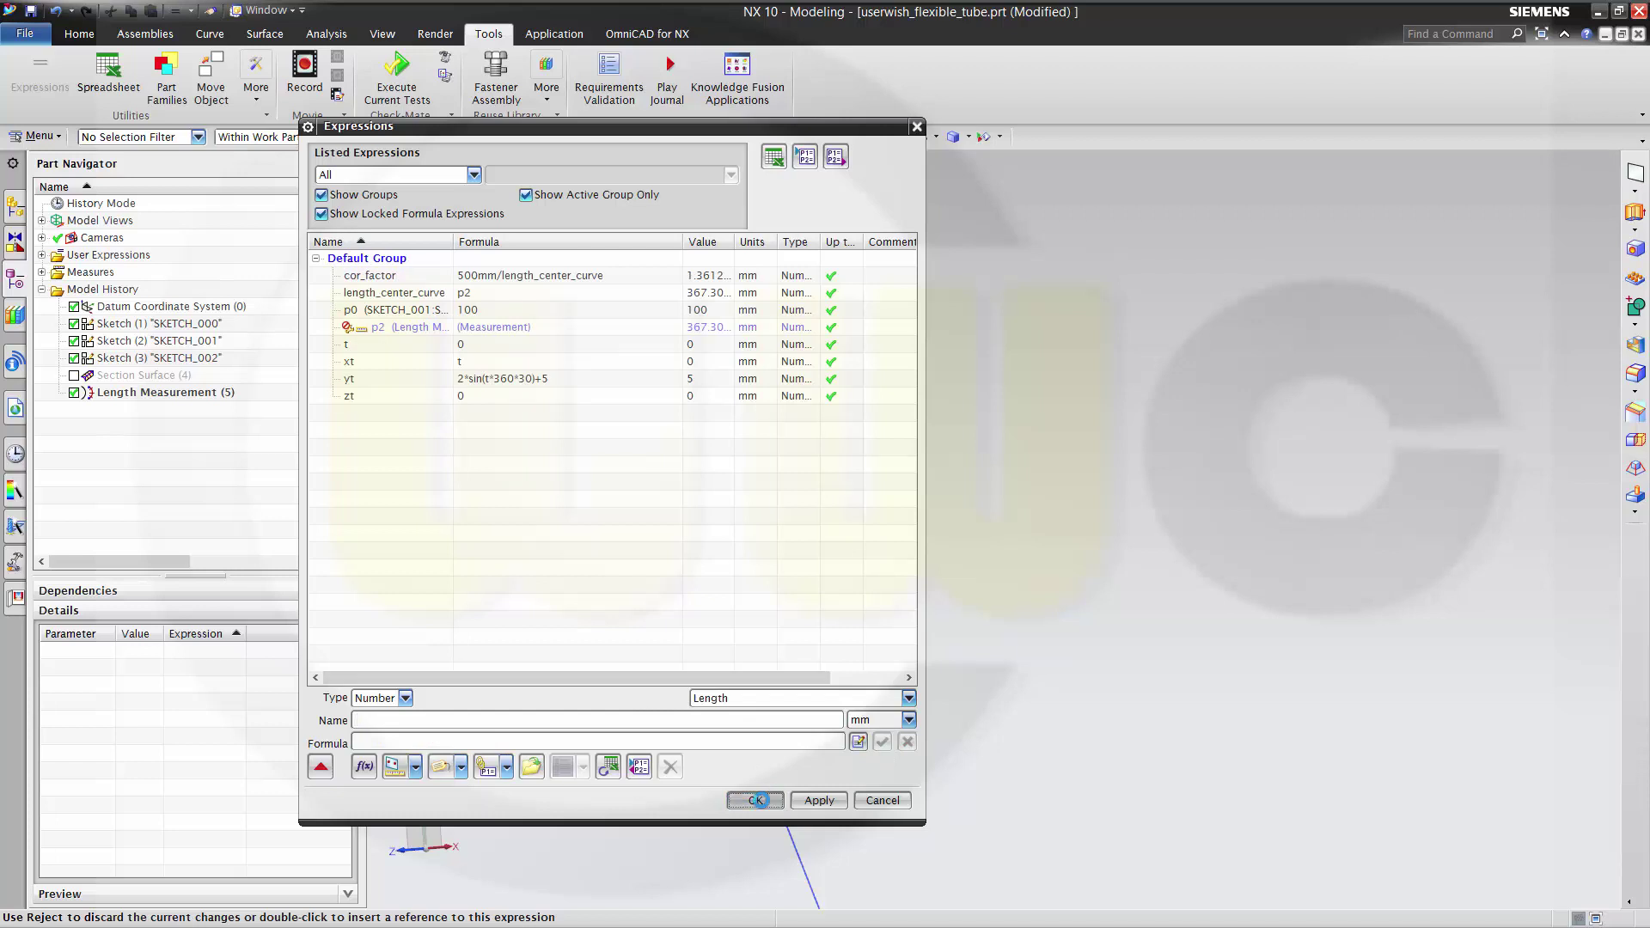
pyautogui.click(755, 800)
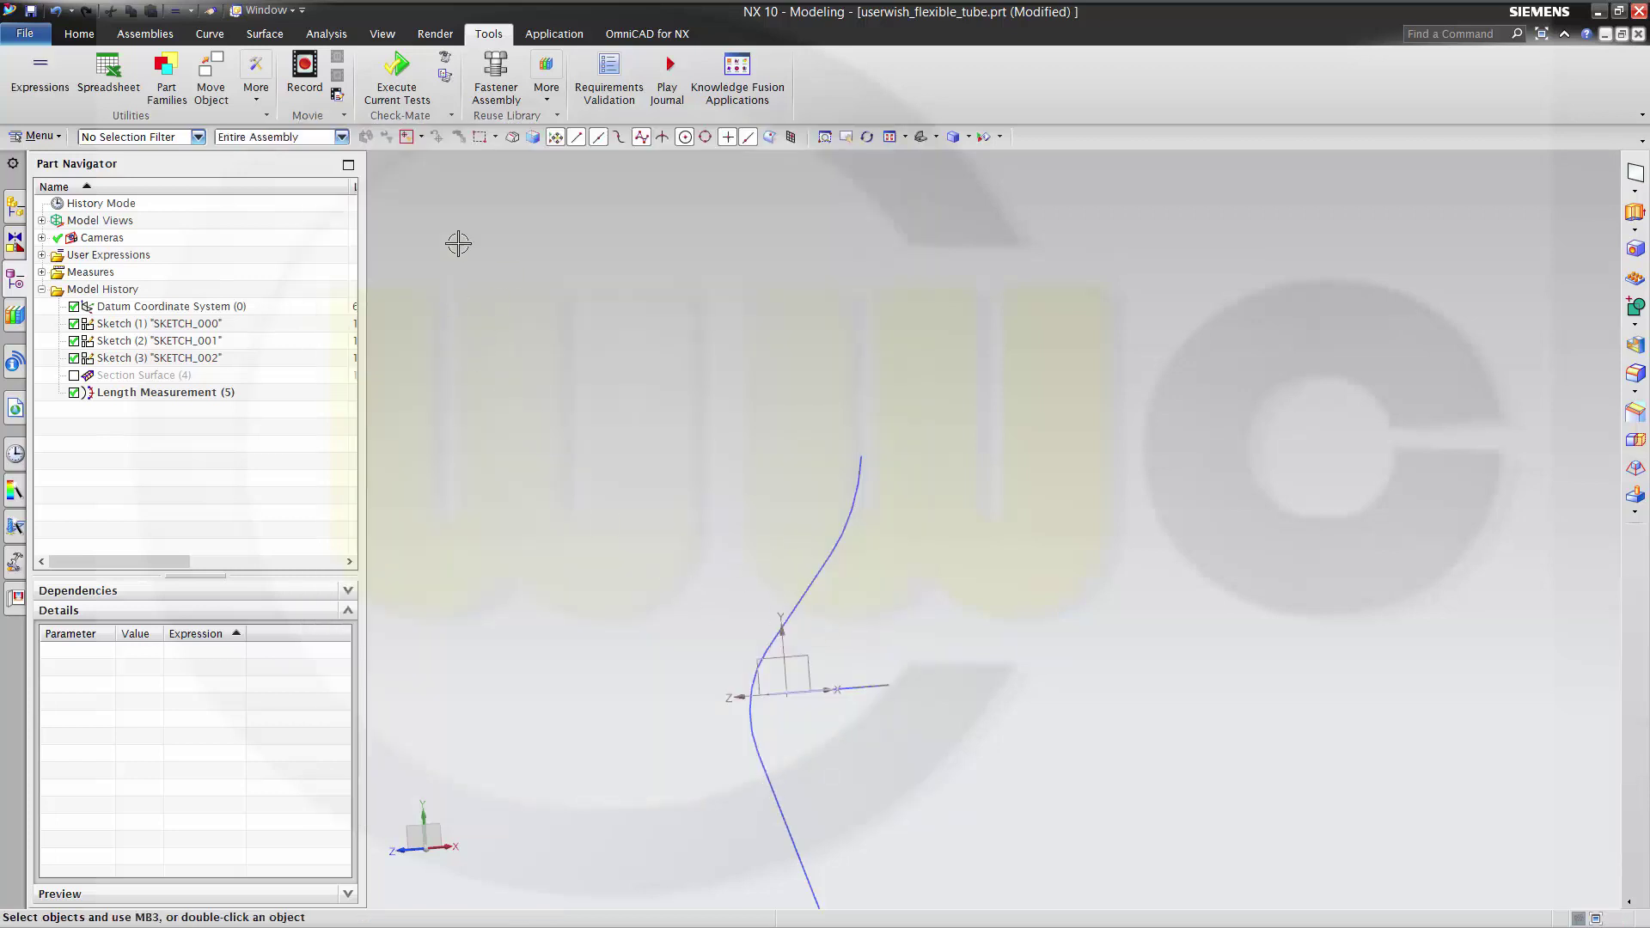
# Step: Multiply the sine term in the yt expression's formula by cor_factor, giving 2*sin(t*360*30)*cor_factor+5, and accept the expressions
pyautogui.moveTo(552, 245); pyautogui.dragTo(915, 744, button='middle')
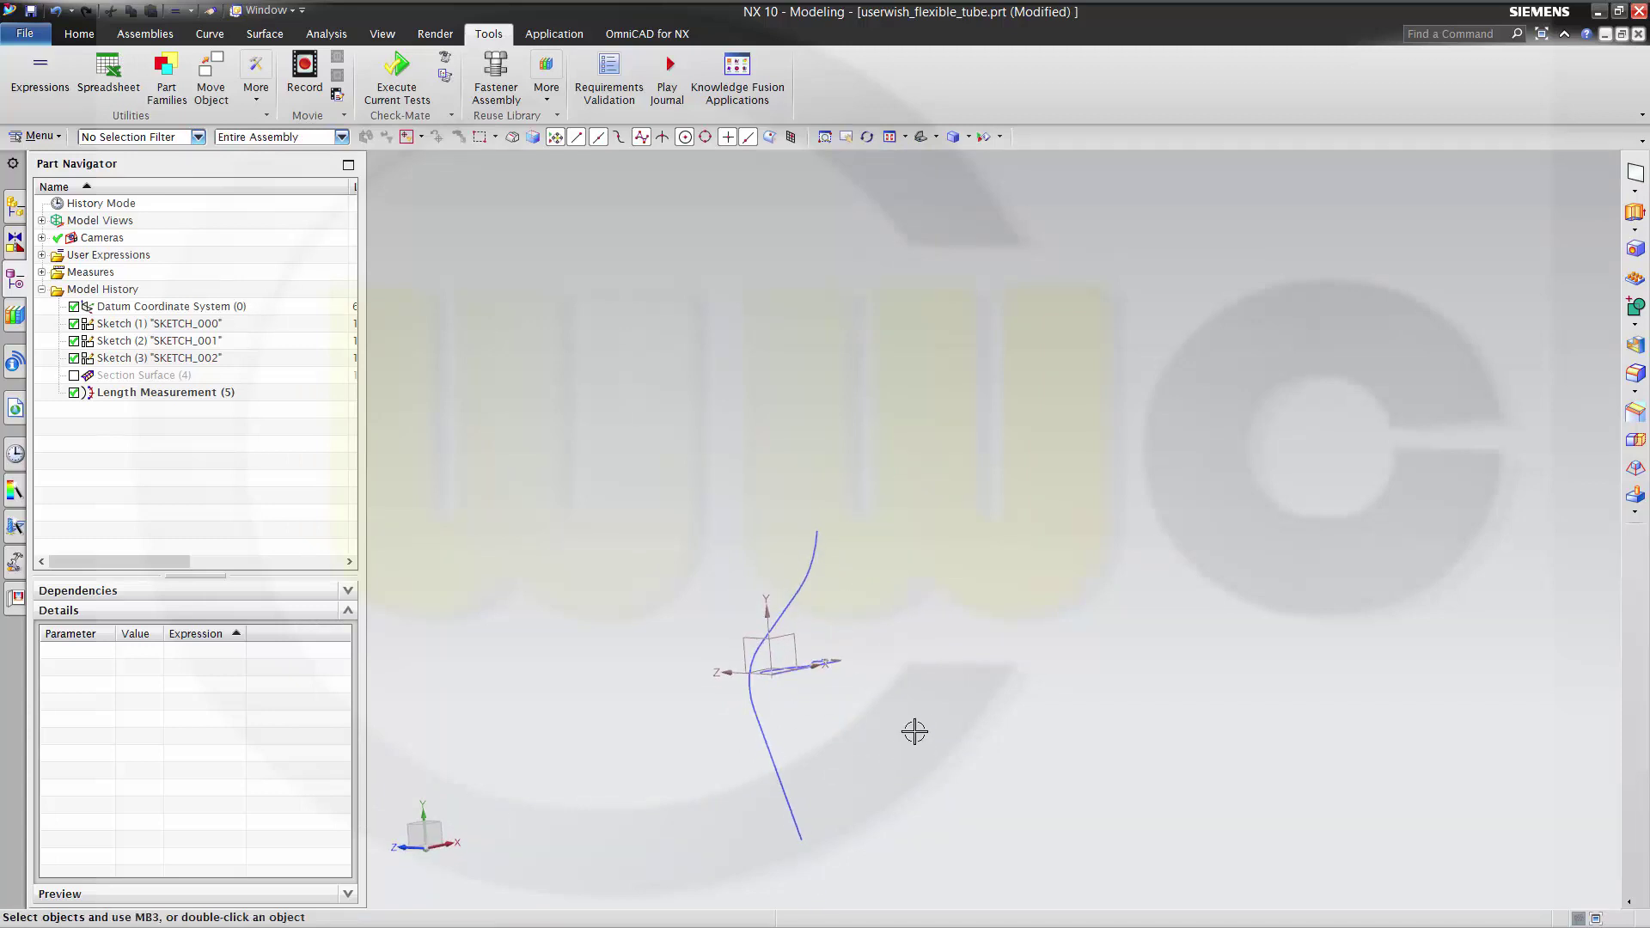
pyautogui.click(37, 69)
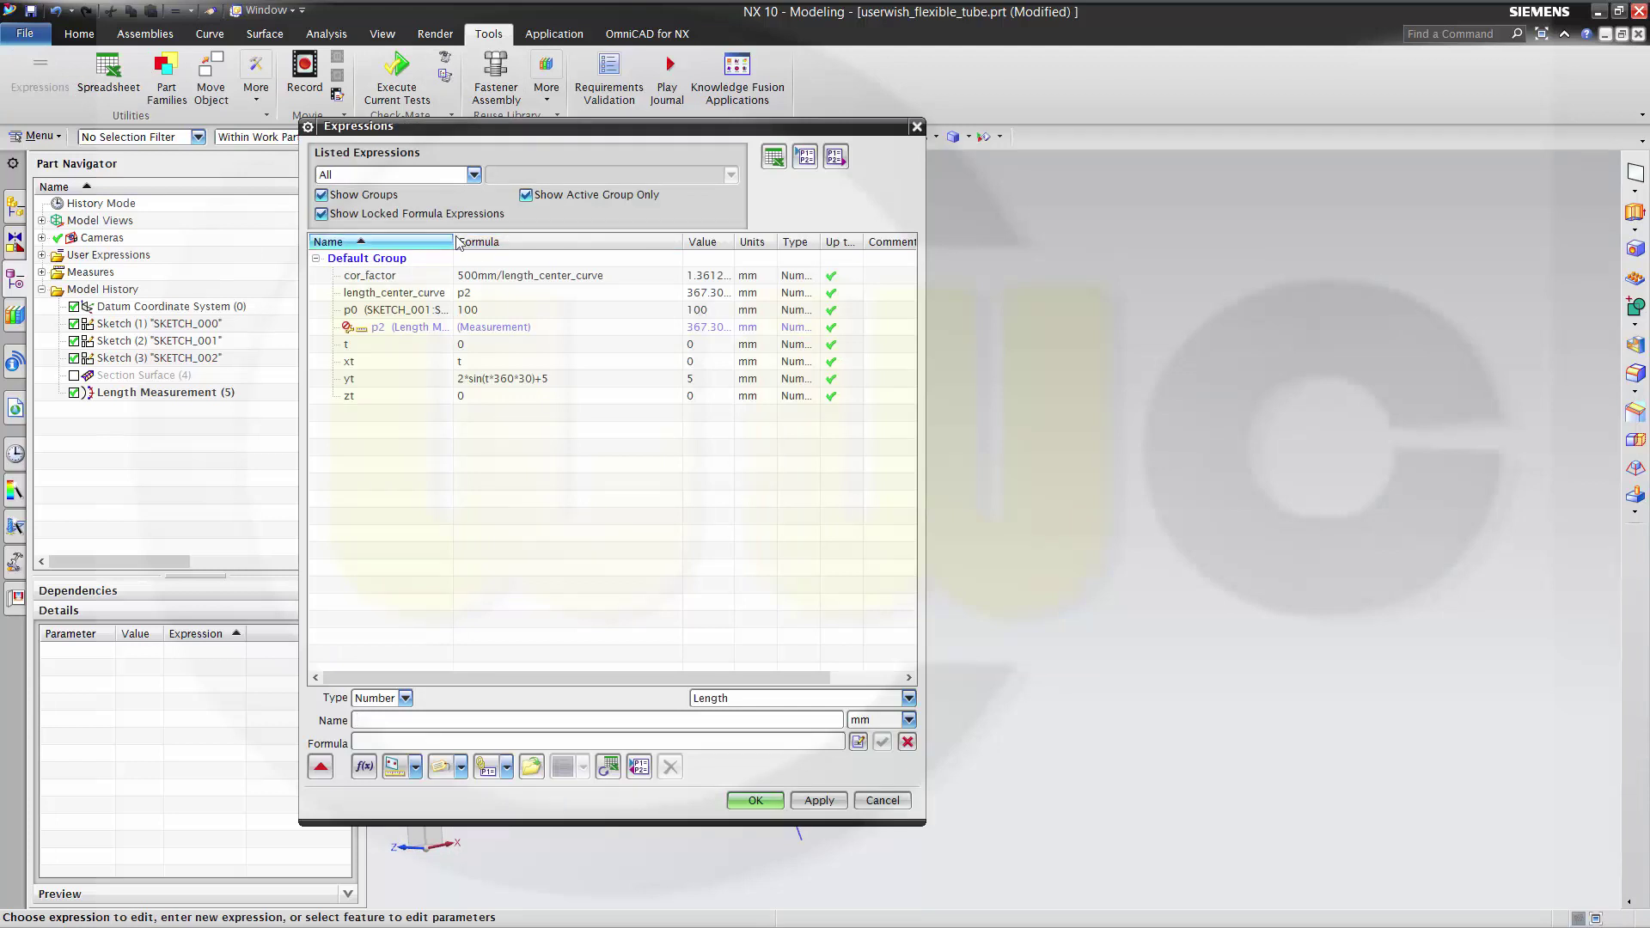
pyautogui.moveTo(453, 243); pyautogui.dragTo(581, 243)
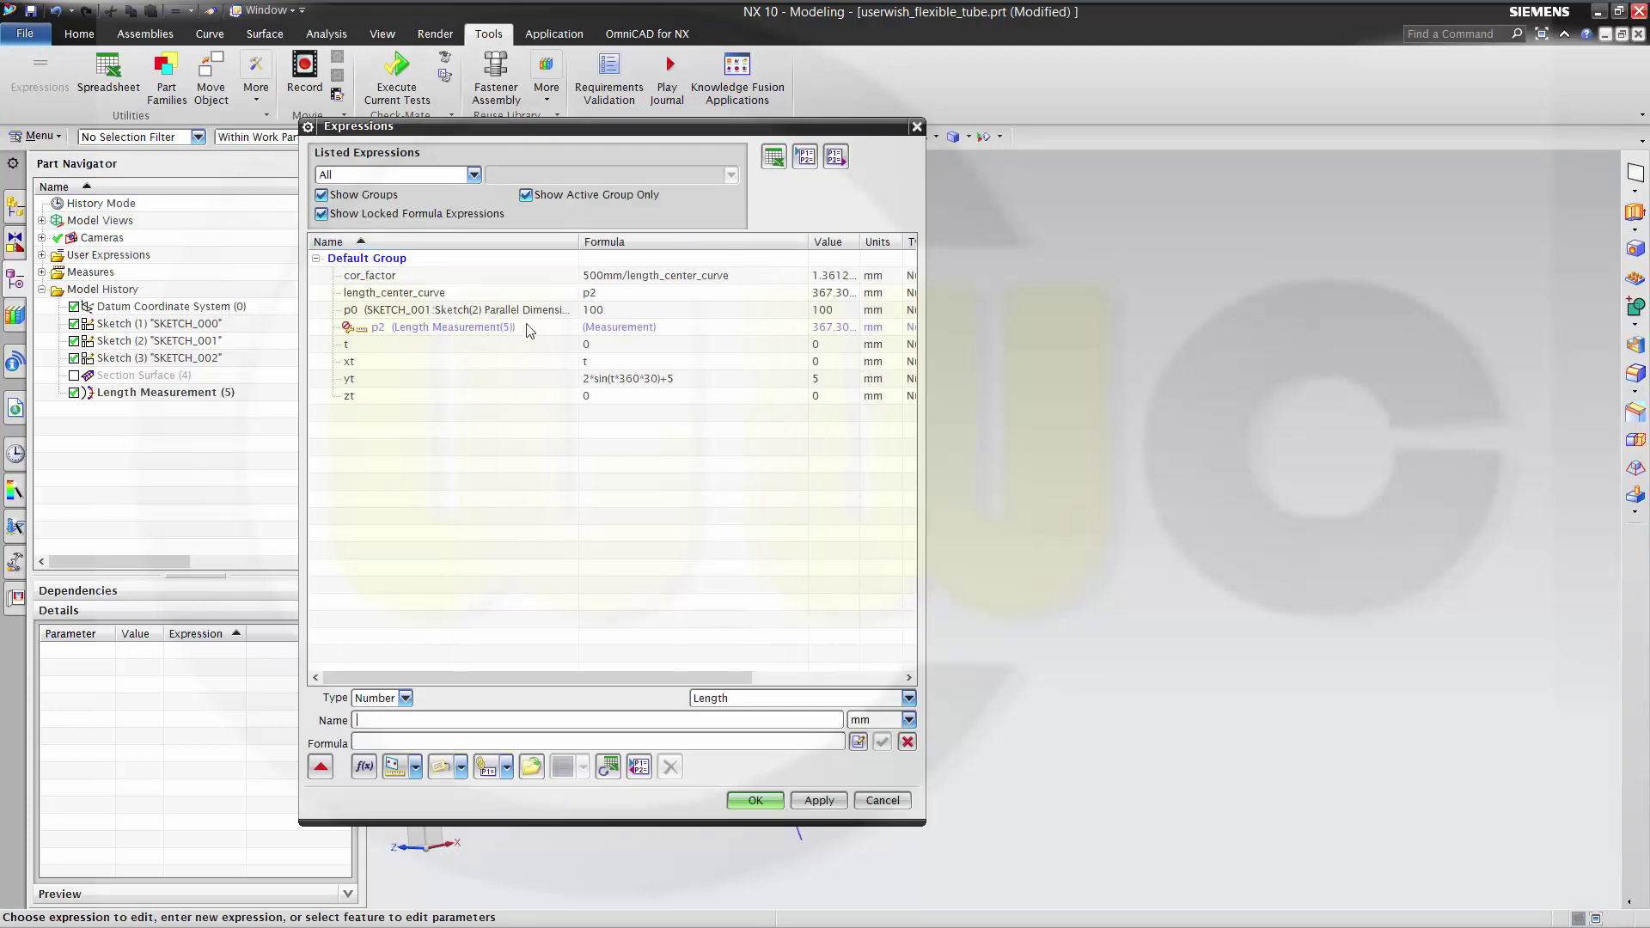
pyautogui.click(640, 380)
pyautogui.click(487, 741)
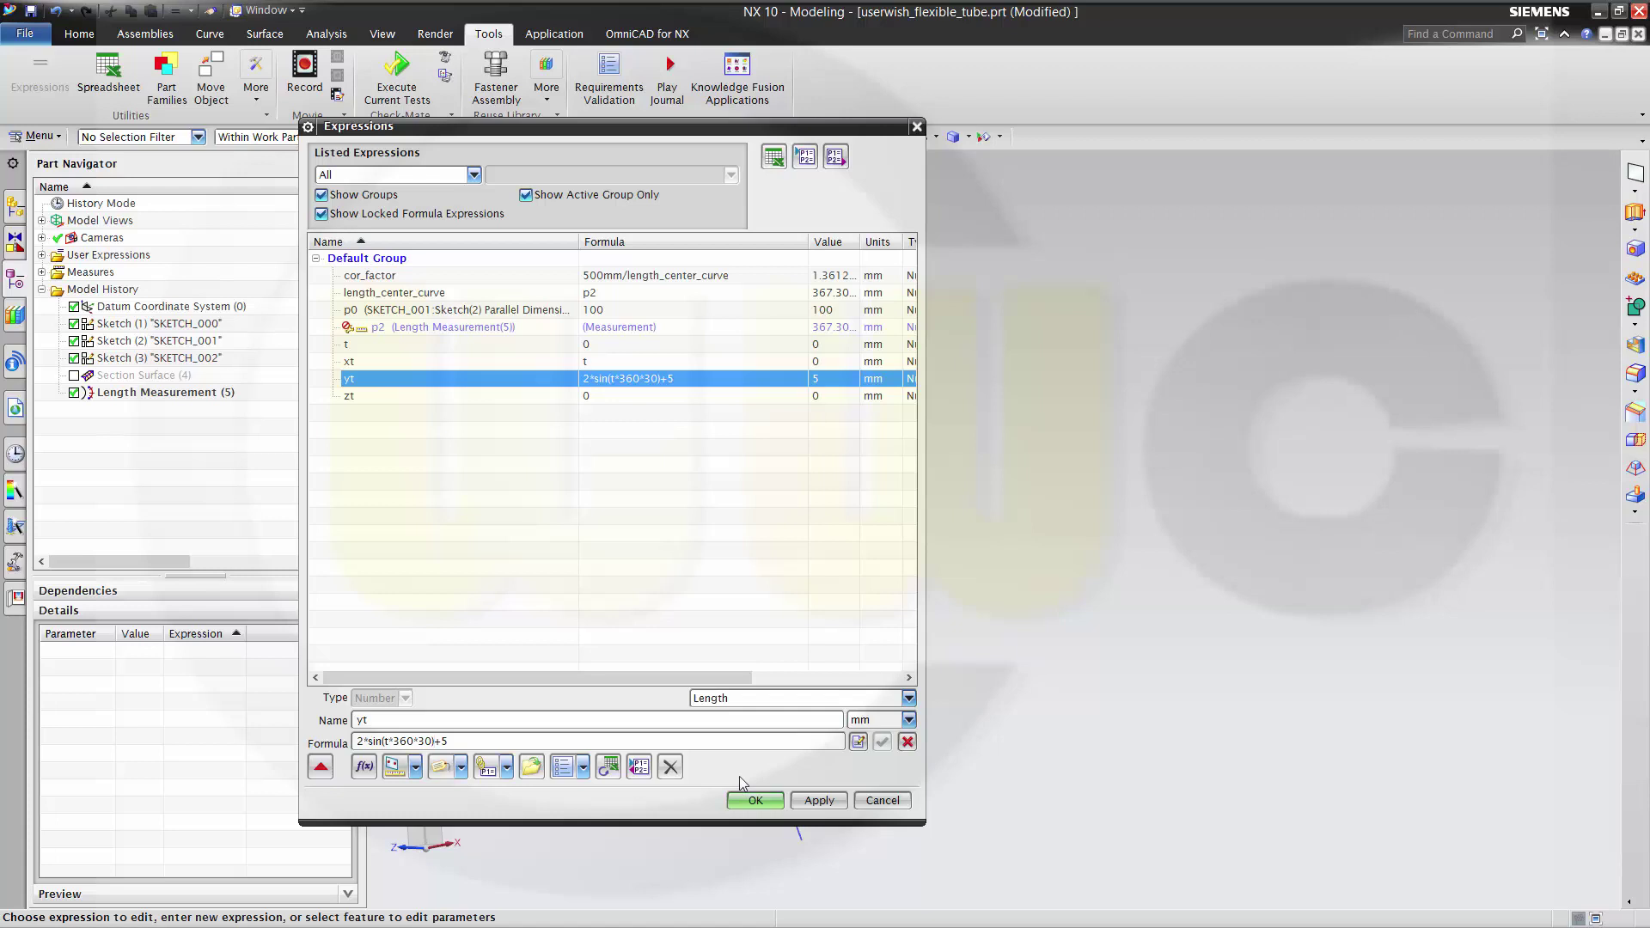
pyautogui.press('Tab')
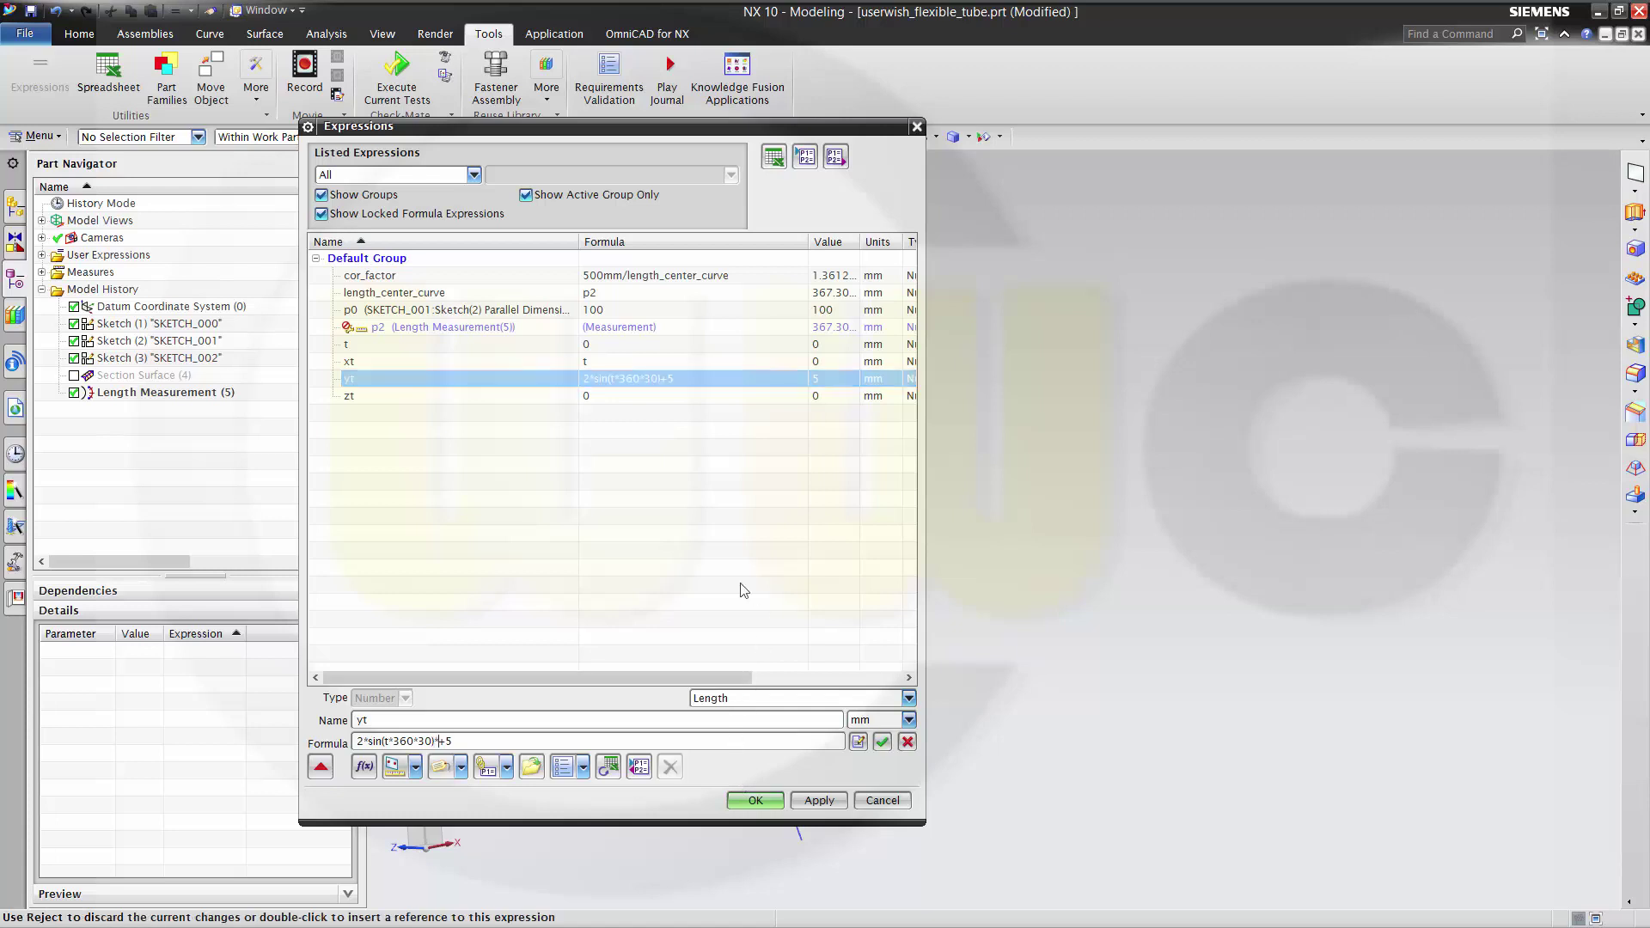
pyautogui.write('*')
pyautogui.doubleClick(393, 277)
pyautogui.click(755, 801)
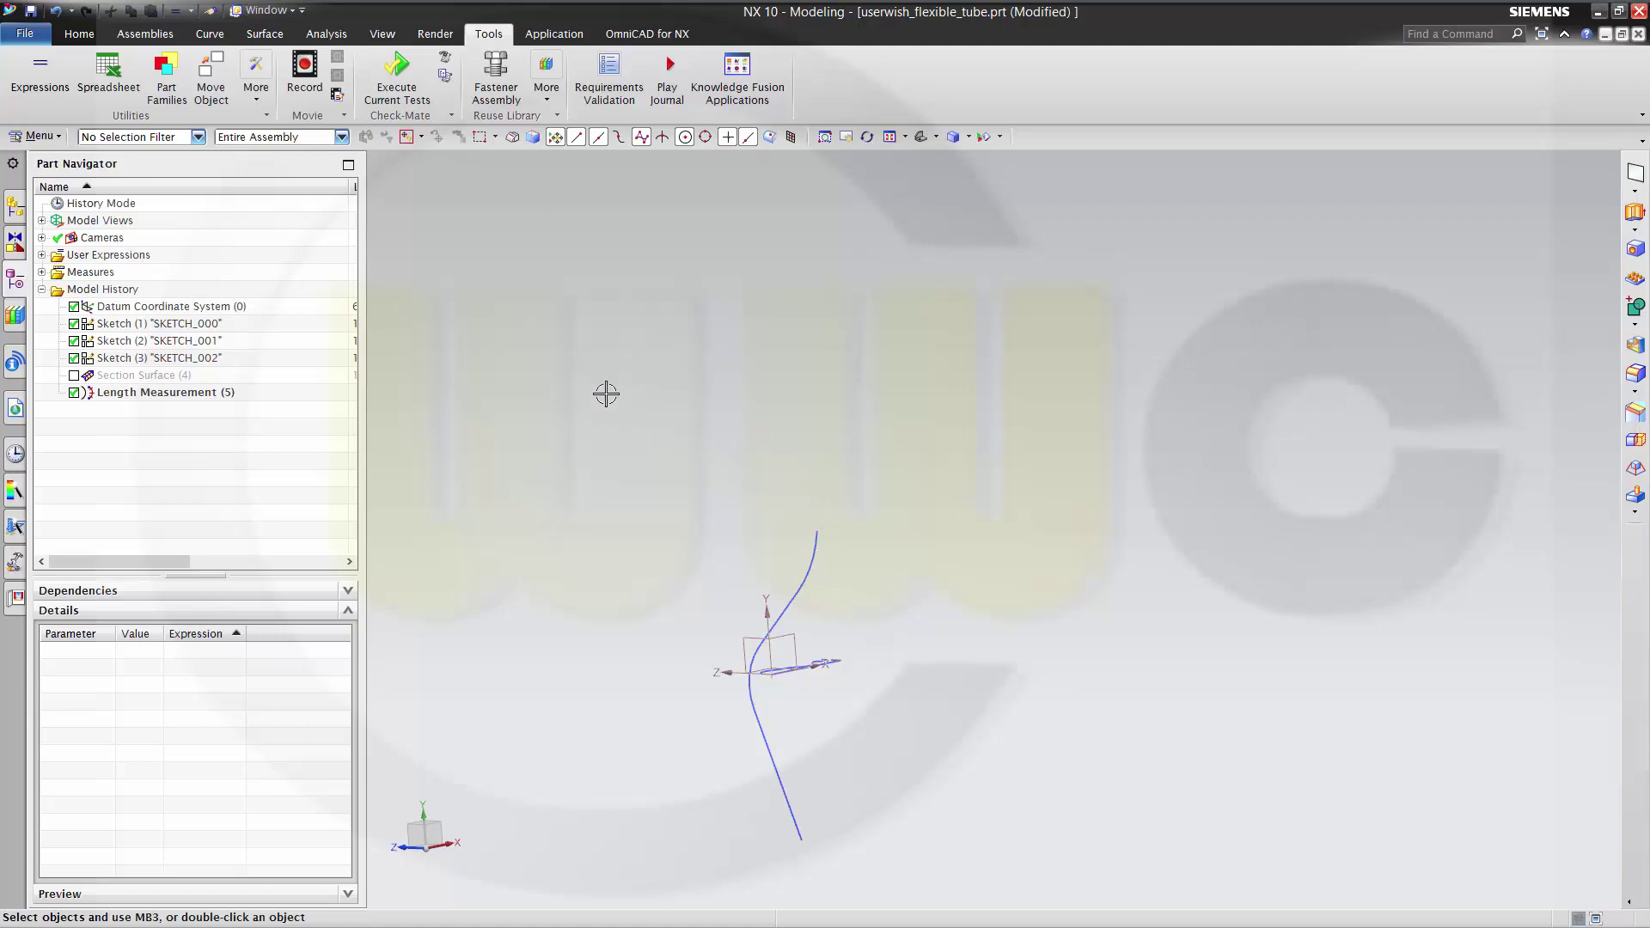
# Step: Create a law curve with X and Y laws by equation (parameter t, functions xt and yt) and a constant Z law of zt
pyautogui.click(38, 137)
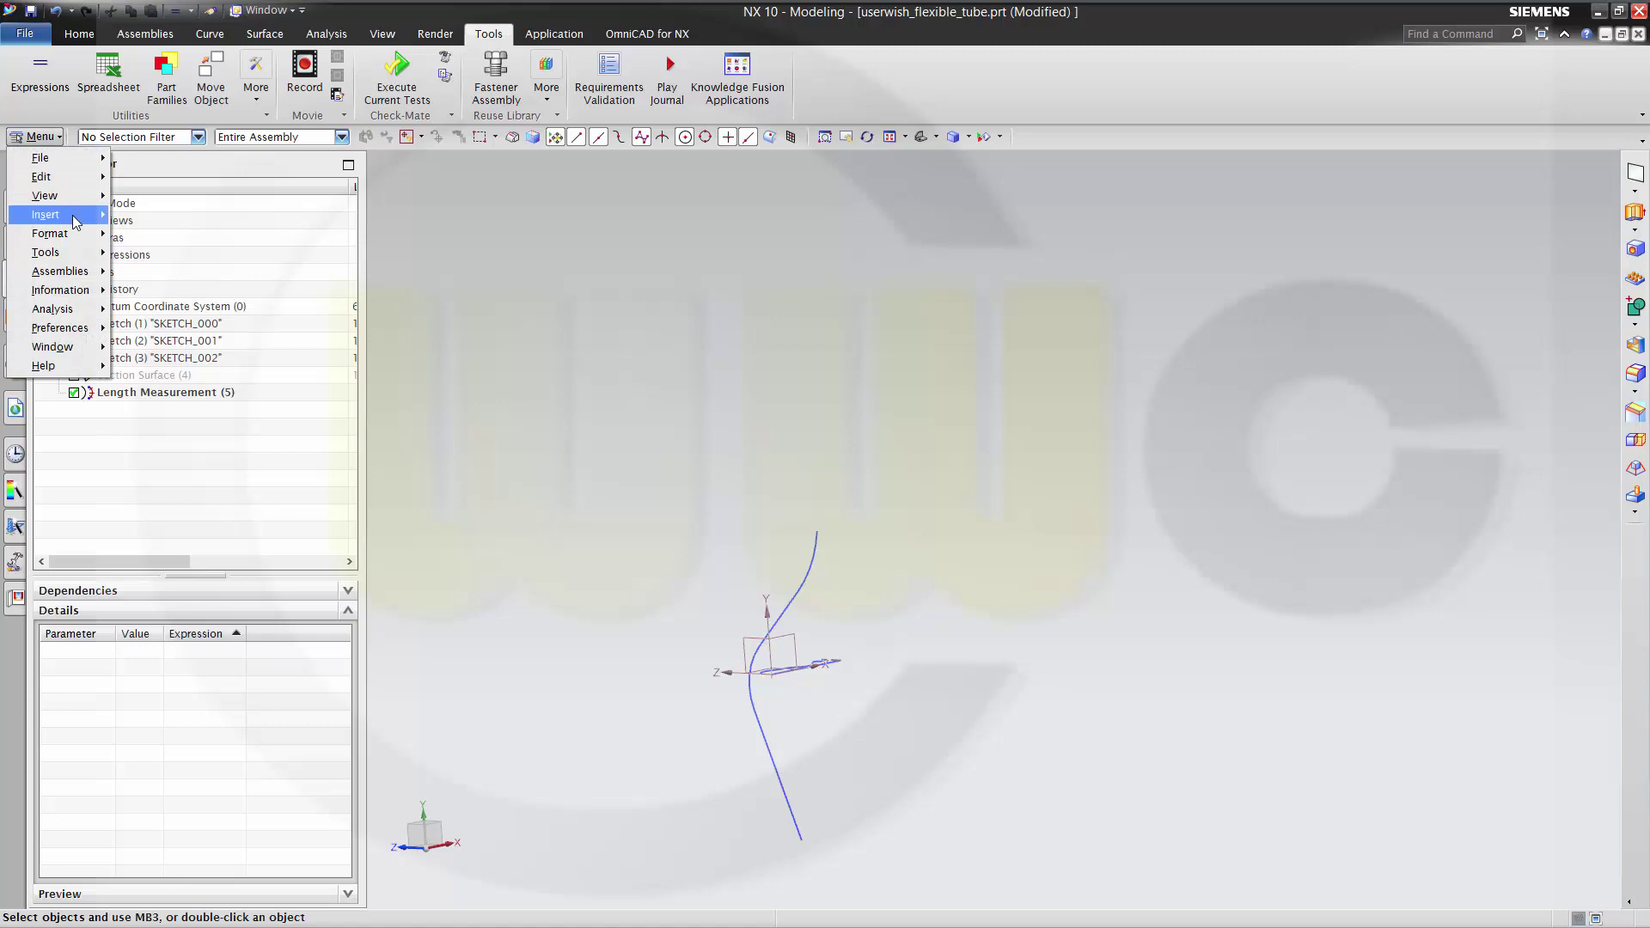
pyautogui.moveTo(77, 215)
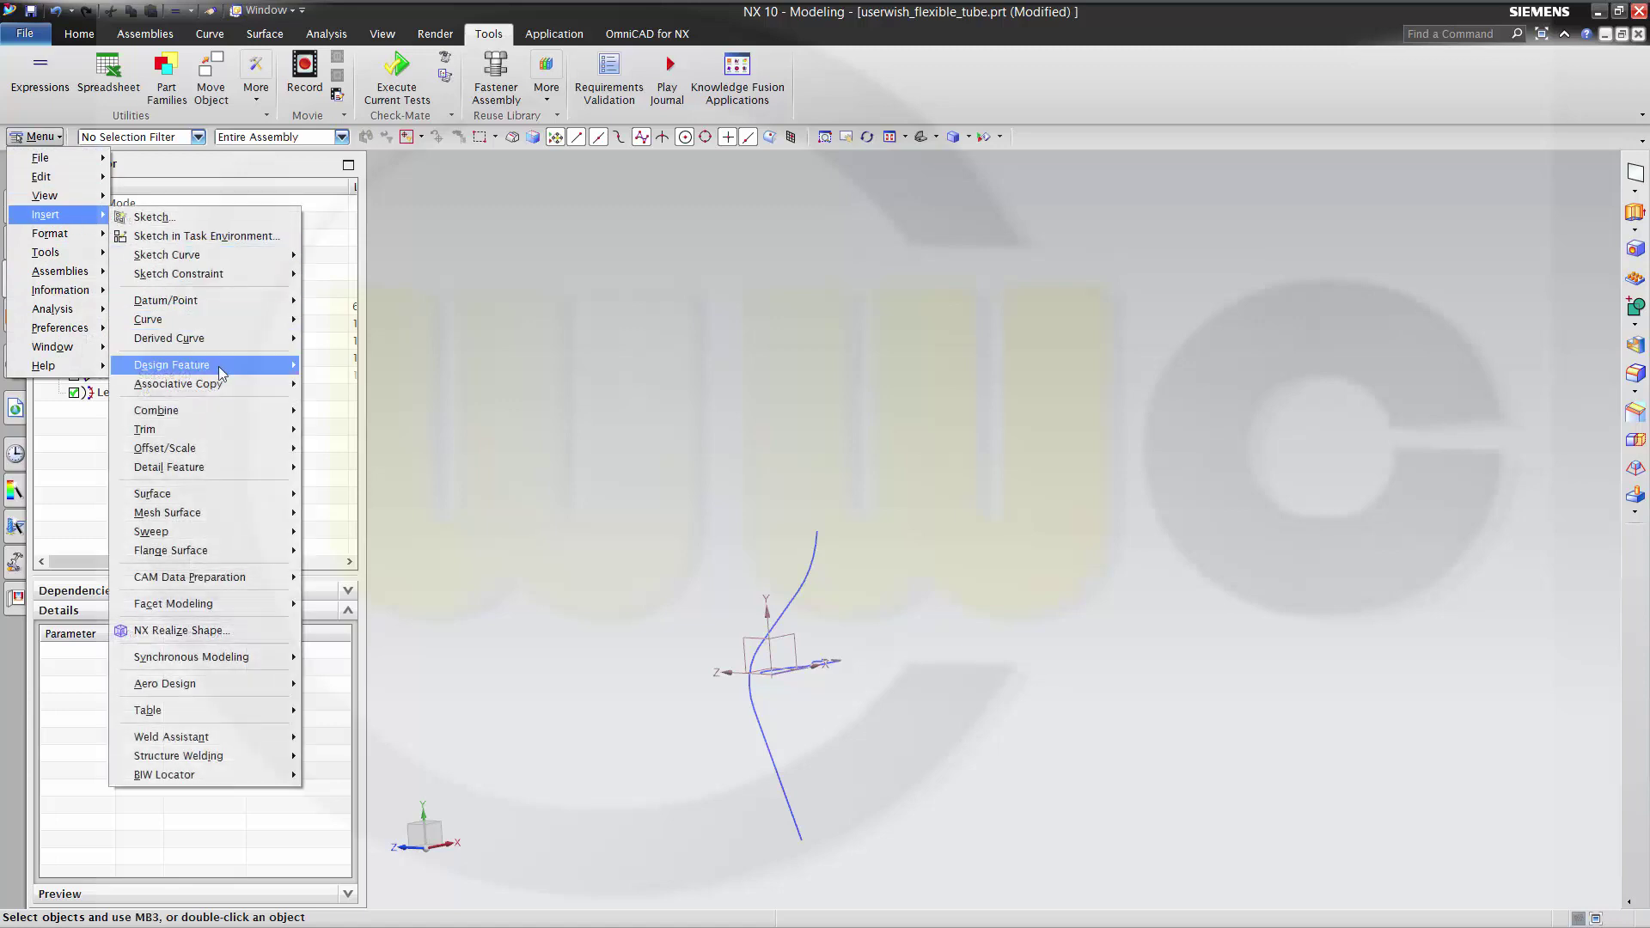
pyautogui.moveTo(229, 332)
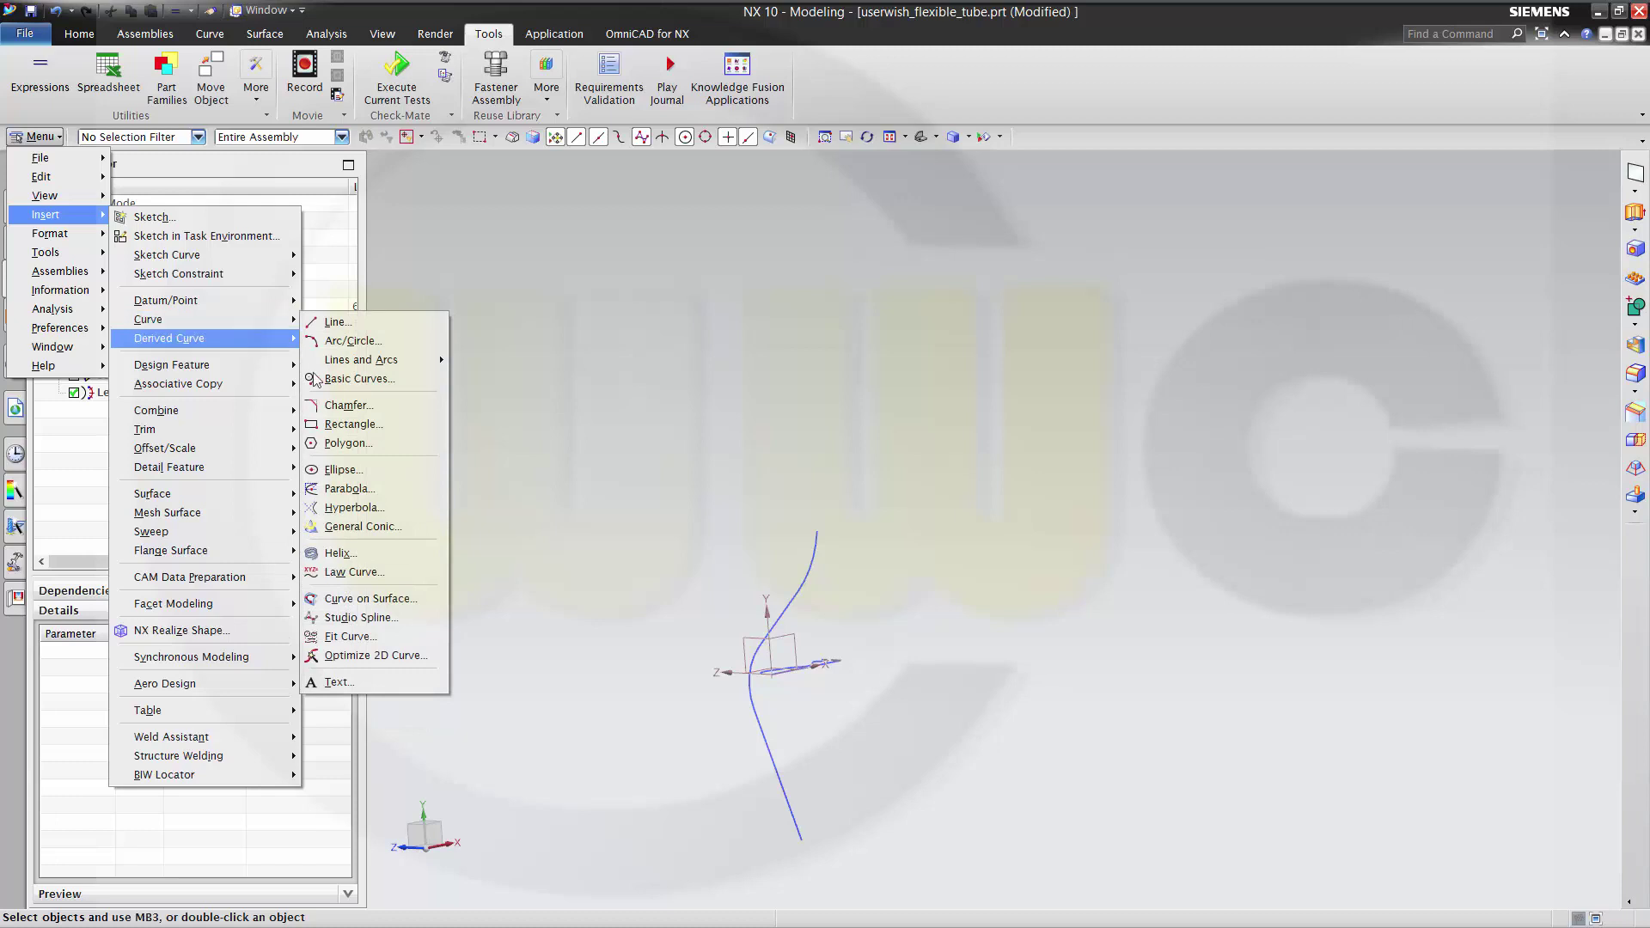
pyautogui.click(378, 571)
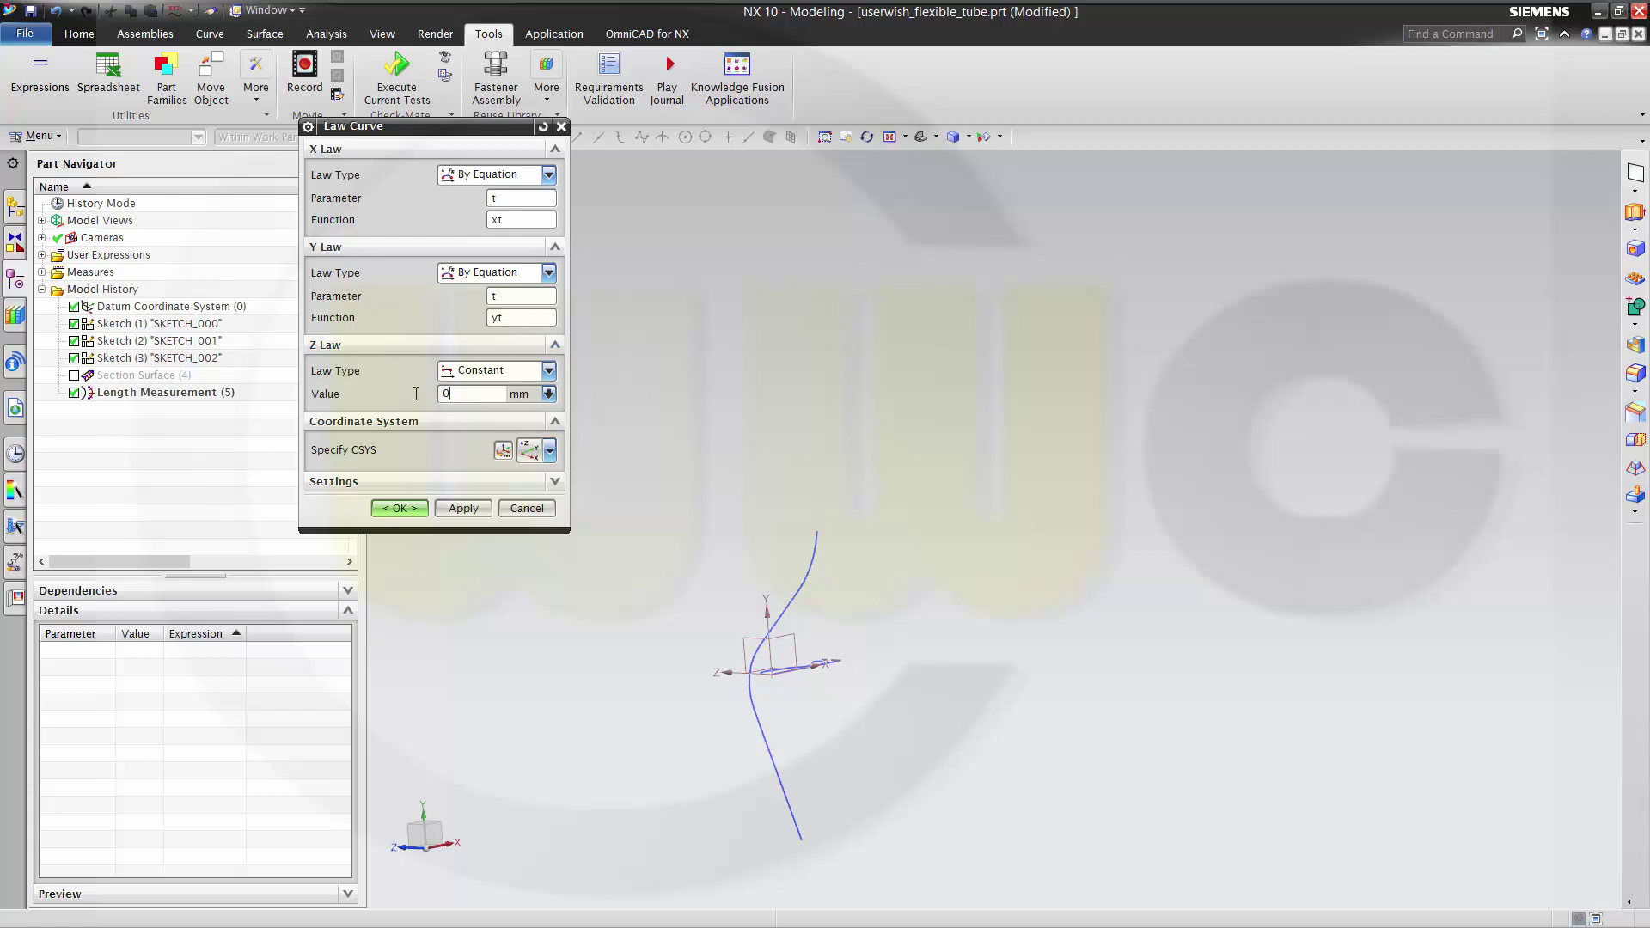
pyautogui.write('zt')
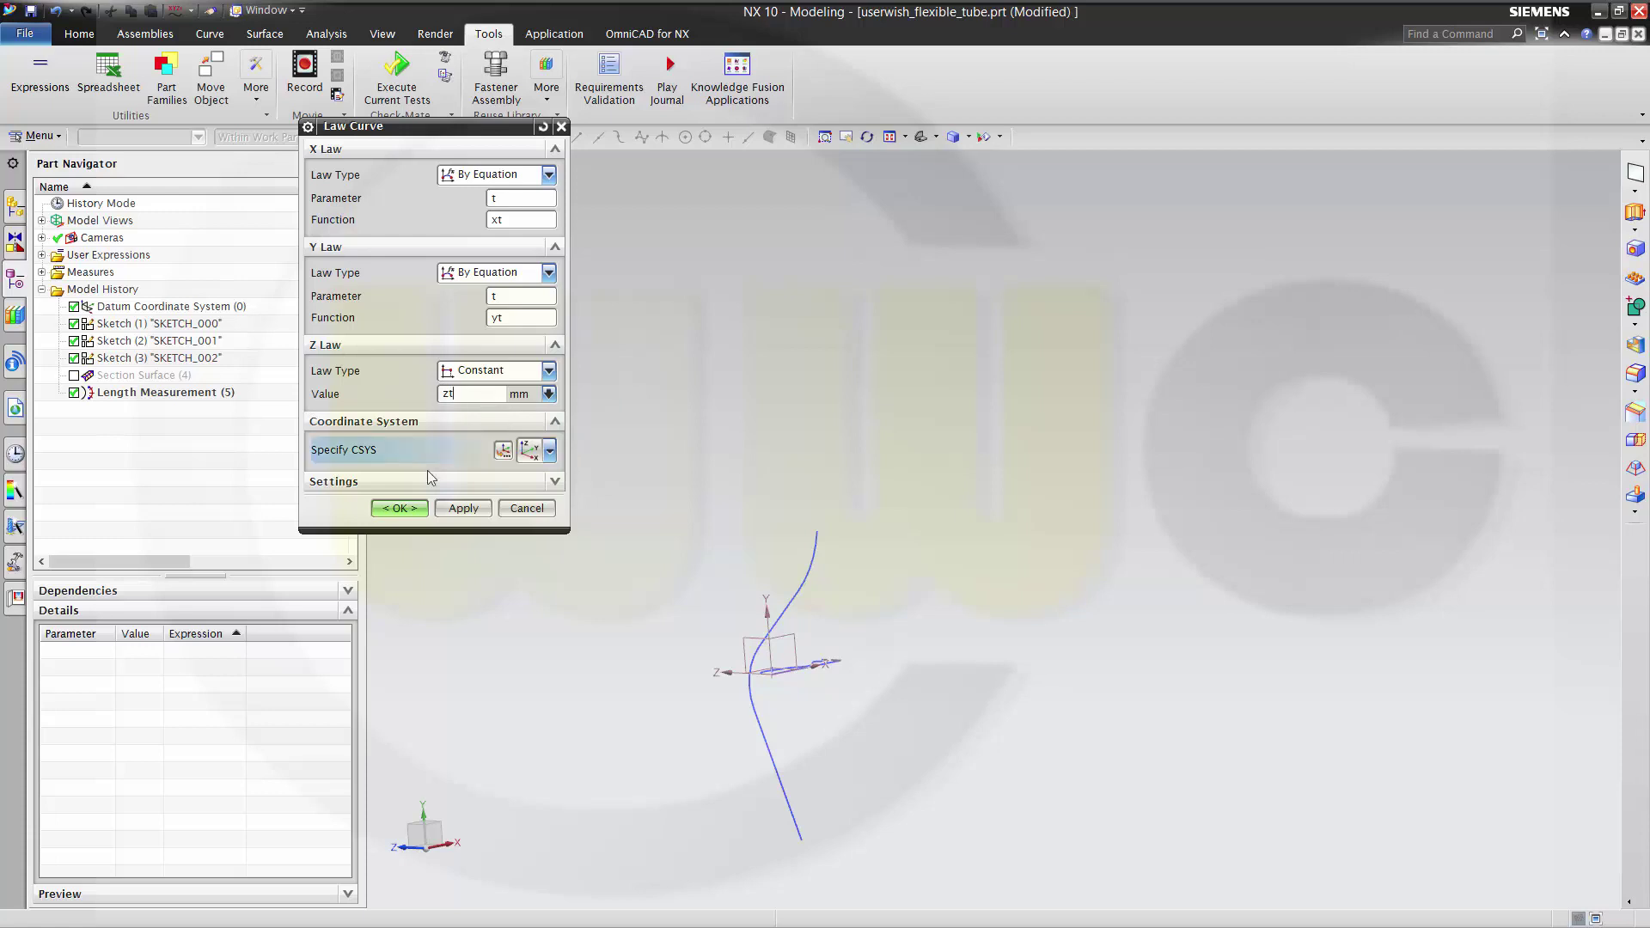
pyautogui.click(401, 509)
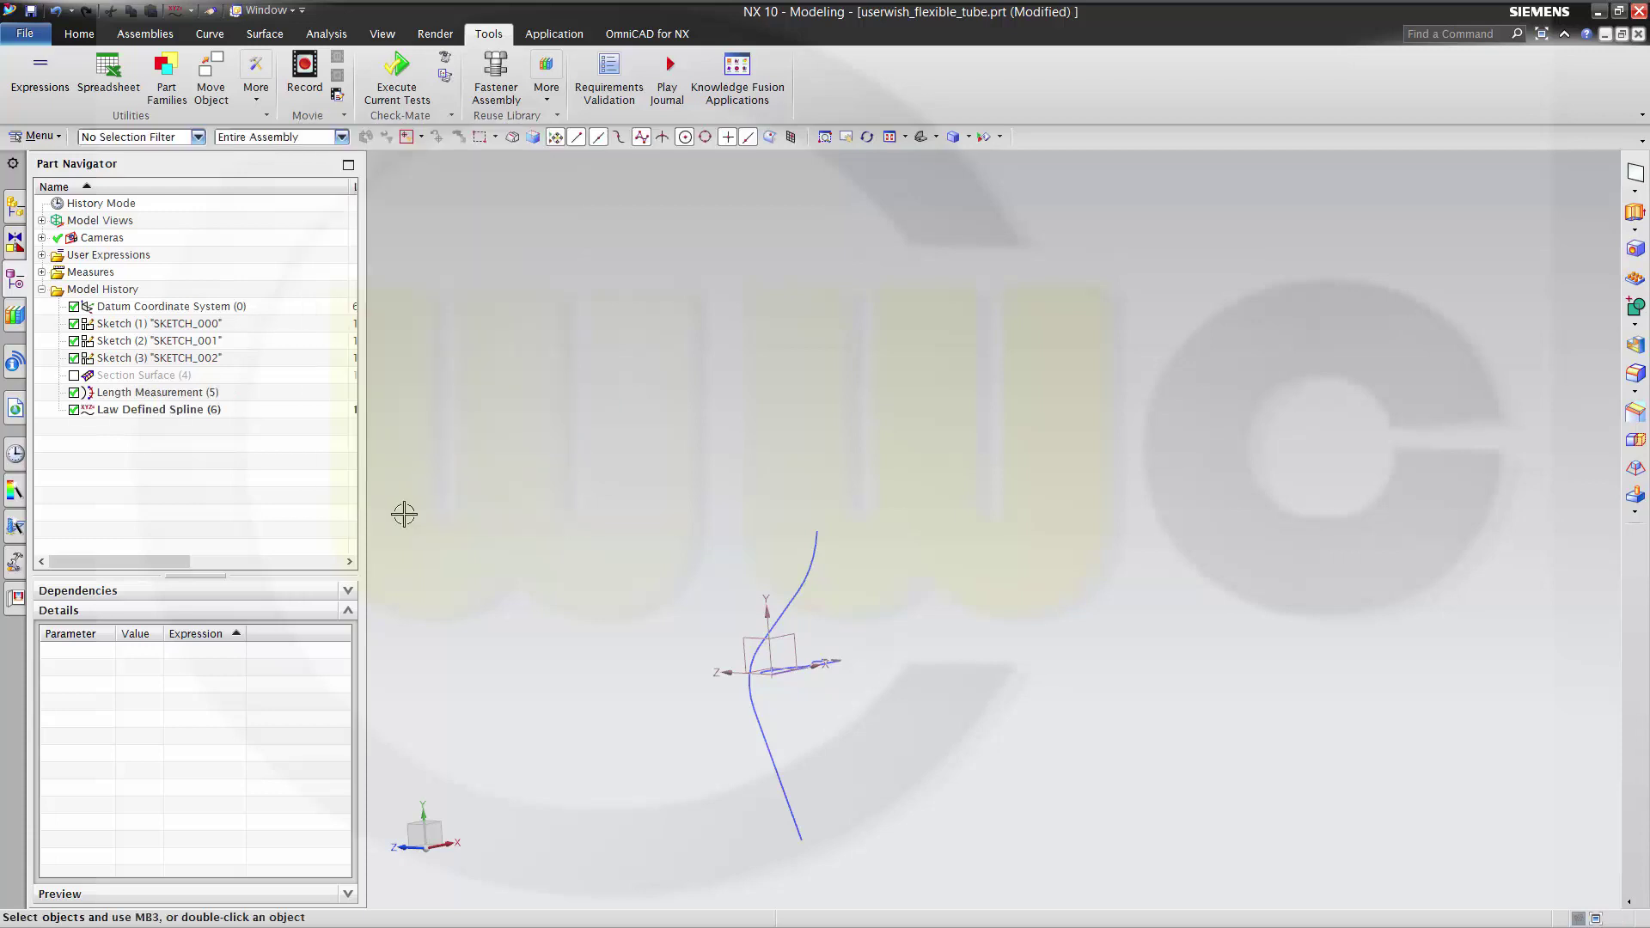
# Step: Examine the shape and waves of the new law curve near the coordinate system and compare its size with the guide curves
pyautogui.moveTo(832, 710); pyautogui.dragTo(832, 776, button='middle')
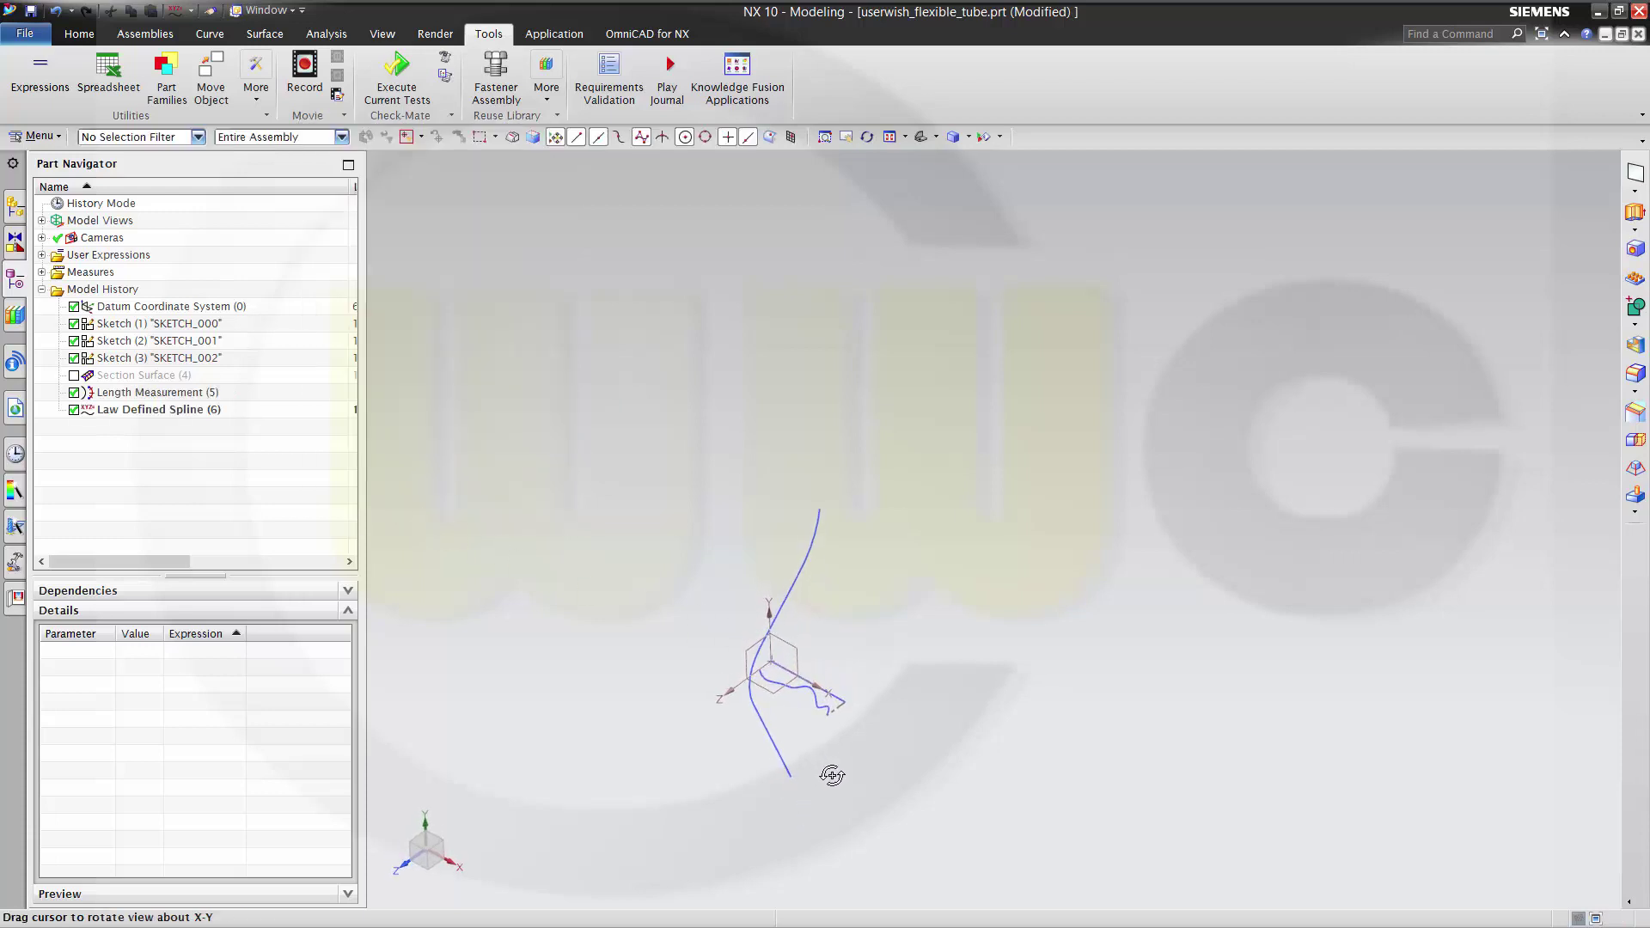
pyautogui.scroll(4, 823, 756)
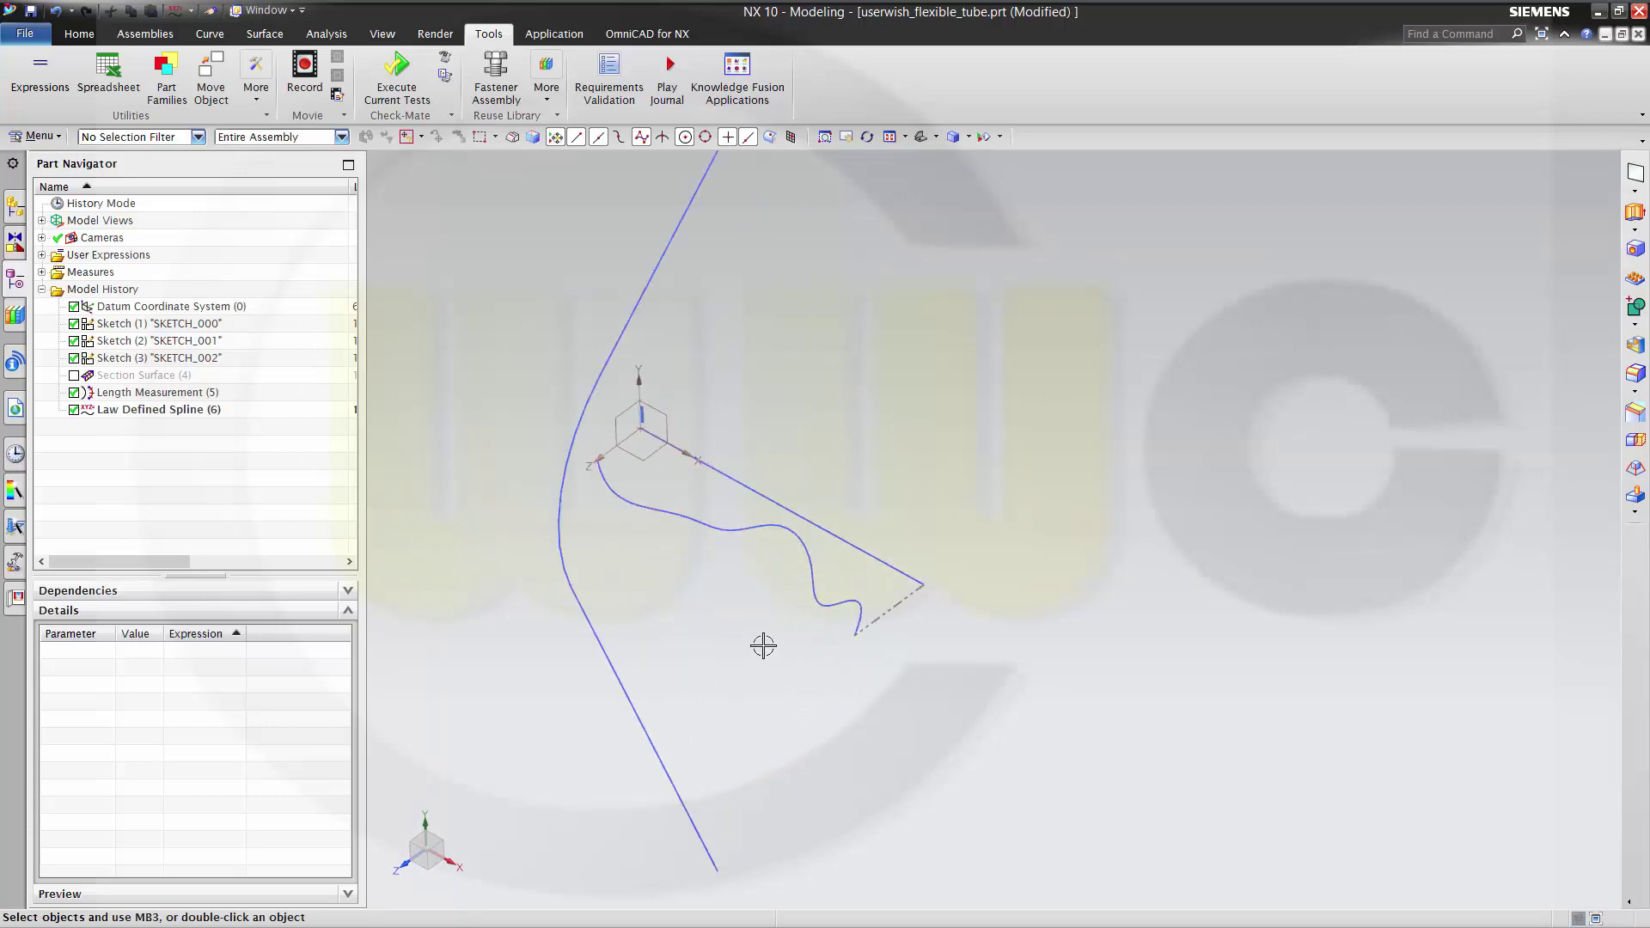
pyautogui.moveTo(763, 645); pyautogui.dragTo(597, 404, button='middle')
pyautogui.scroll(5, 710, 394)
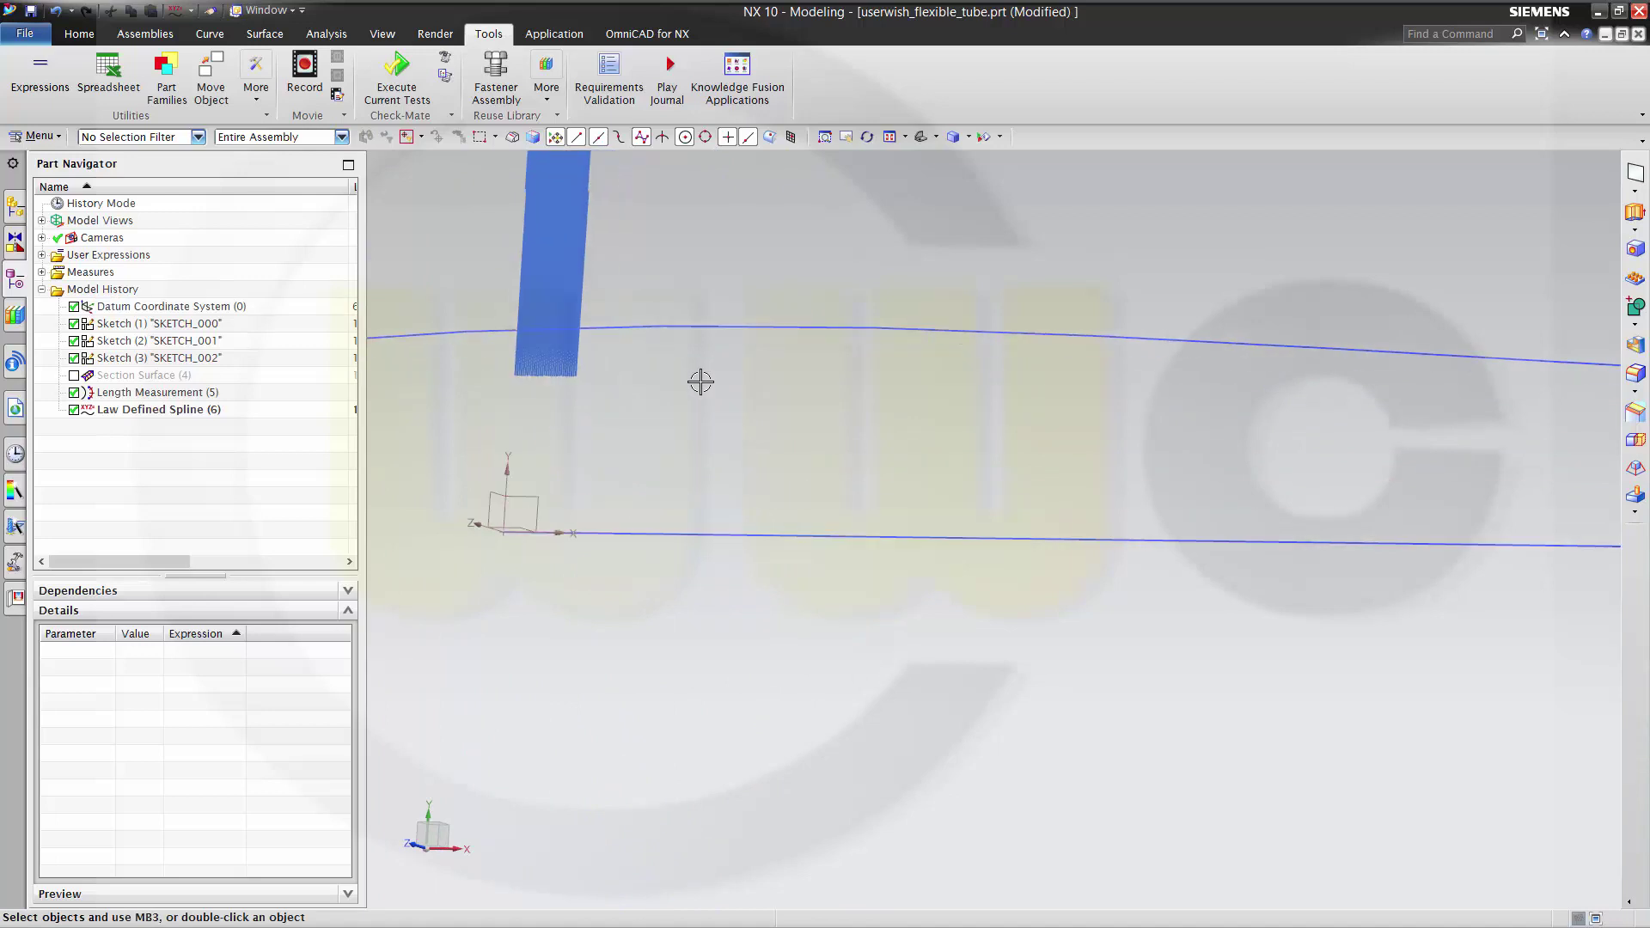
pyautogui.scroll(3, 678, 372)
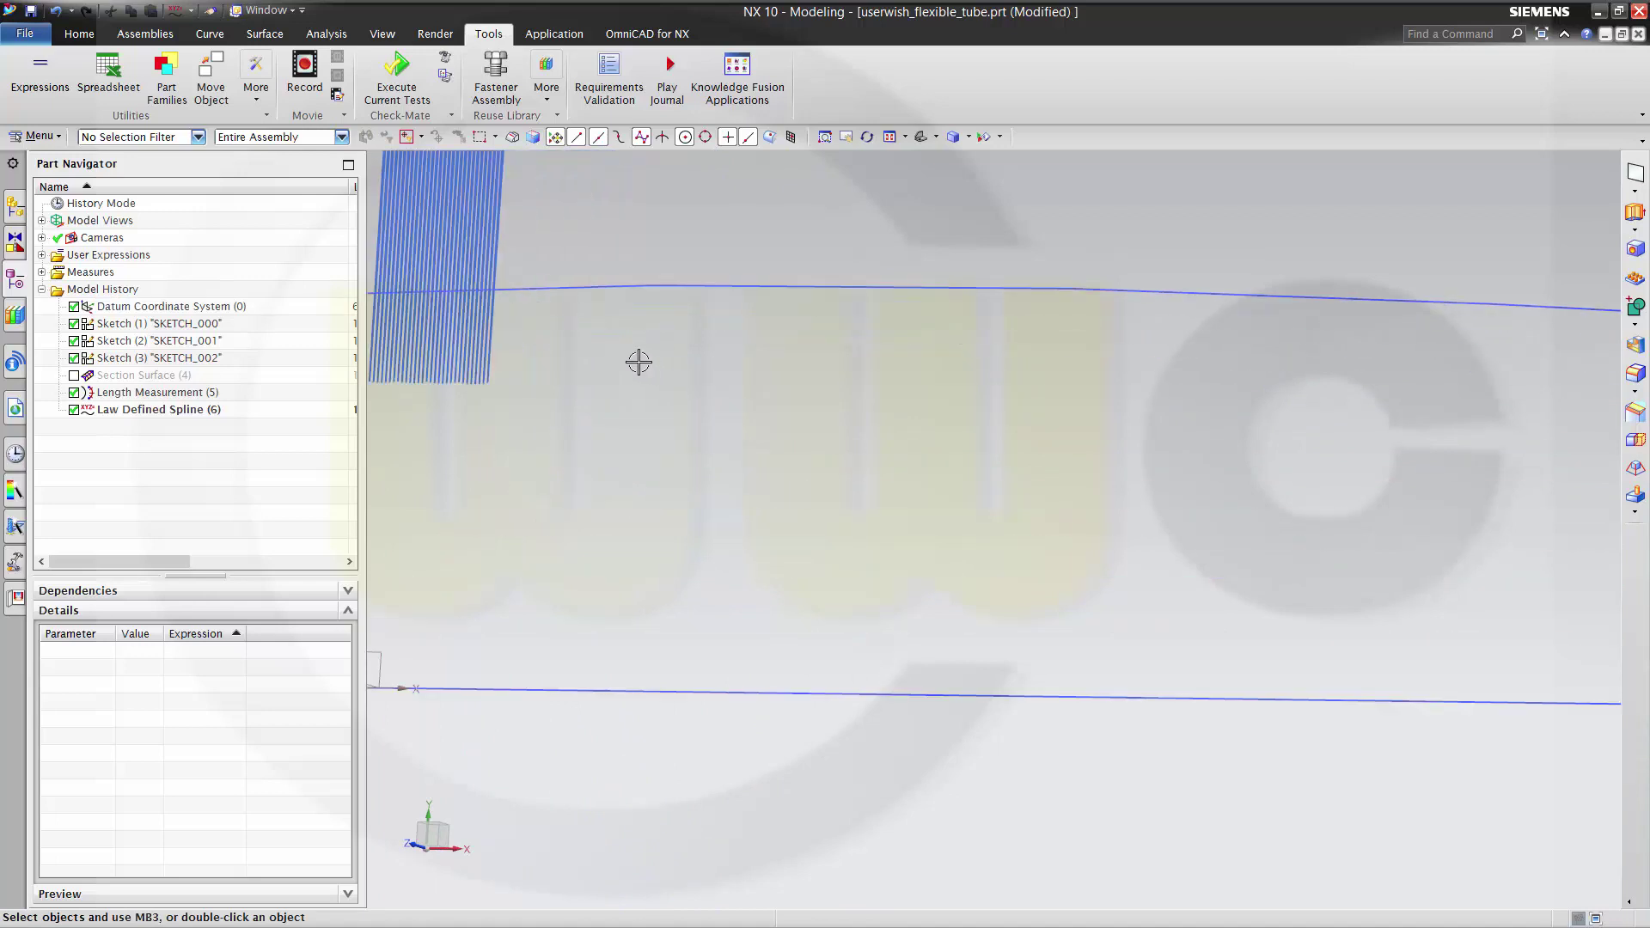
pyautogui.moveTo(638, 362); pyautogui.dragTo(611, 341, button='middle')
pyautogui.scroll(-3, 592, 397)
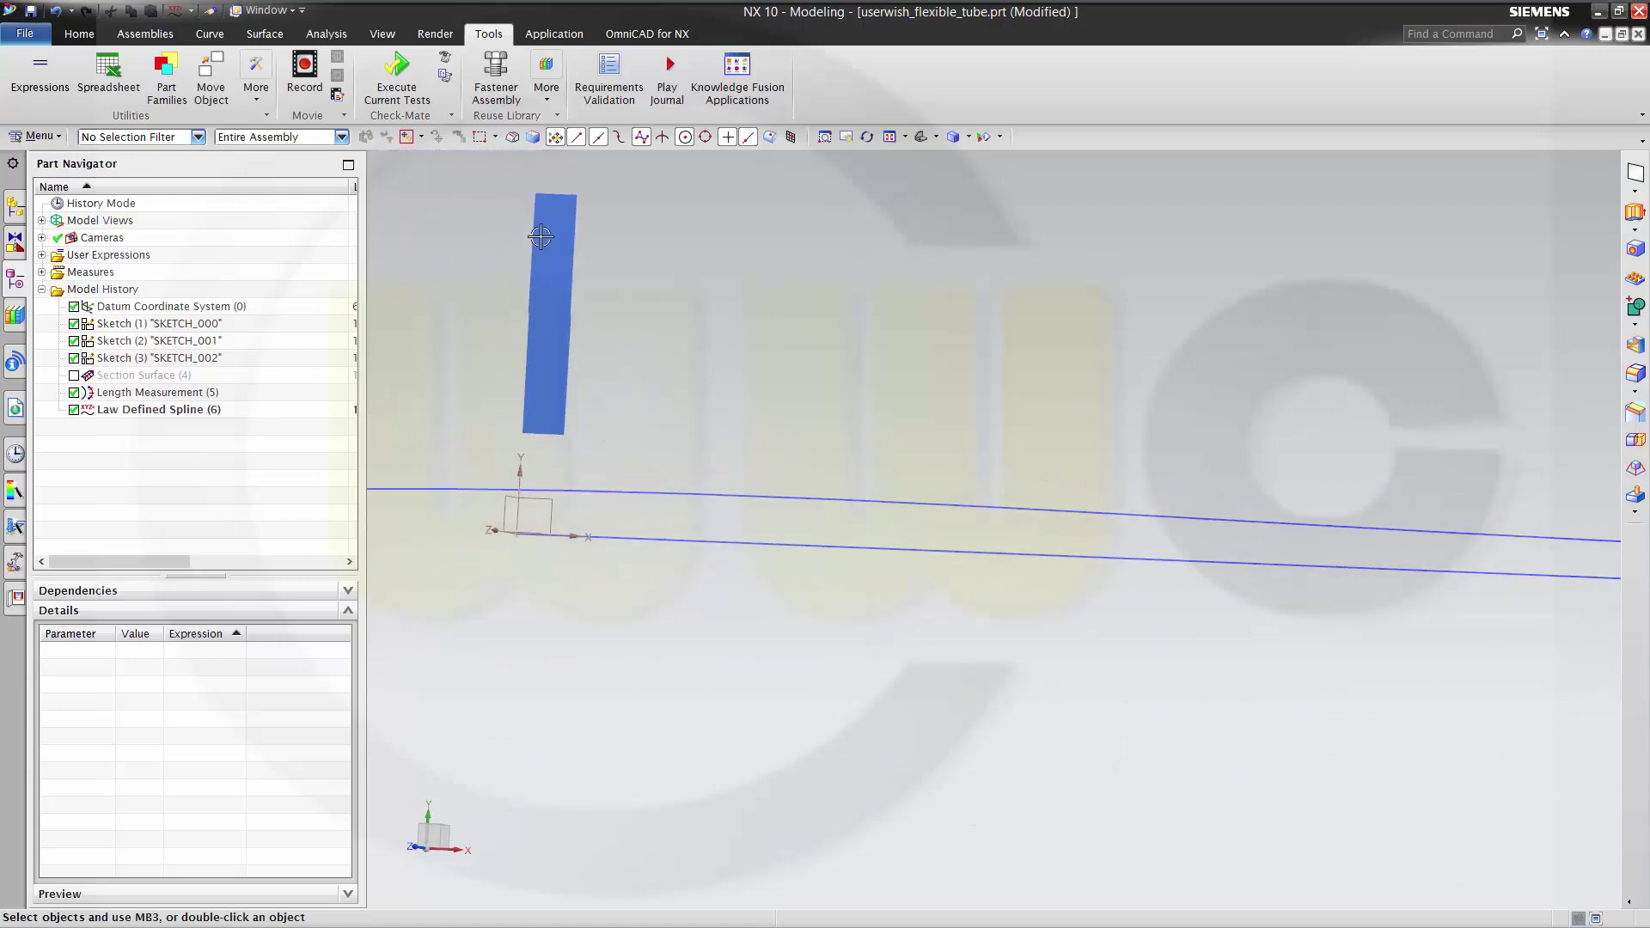
pyautogui.moveTo(744, 427); pyautogui.dragTo(710, 449, button='middle')
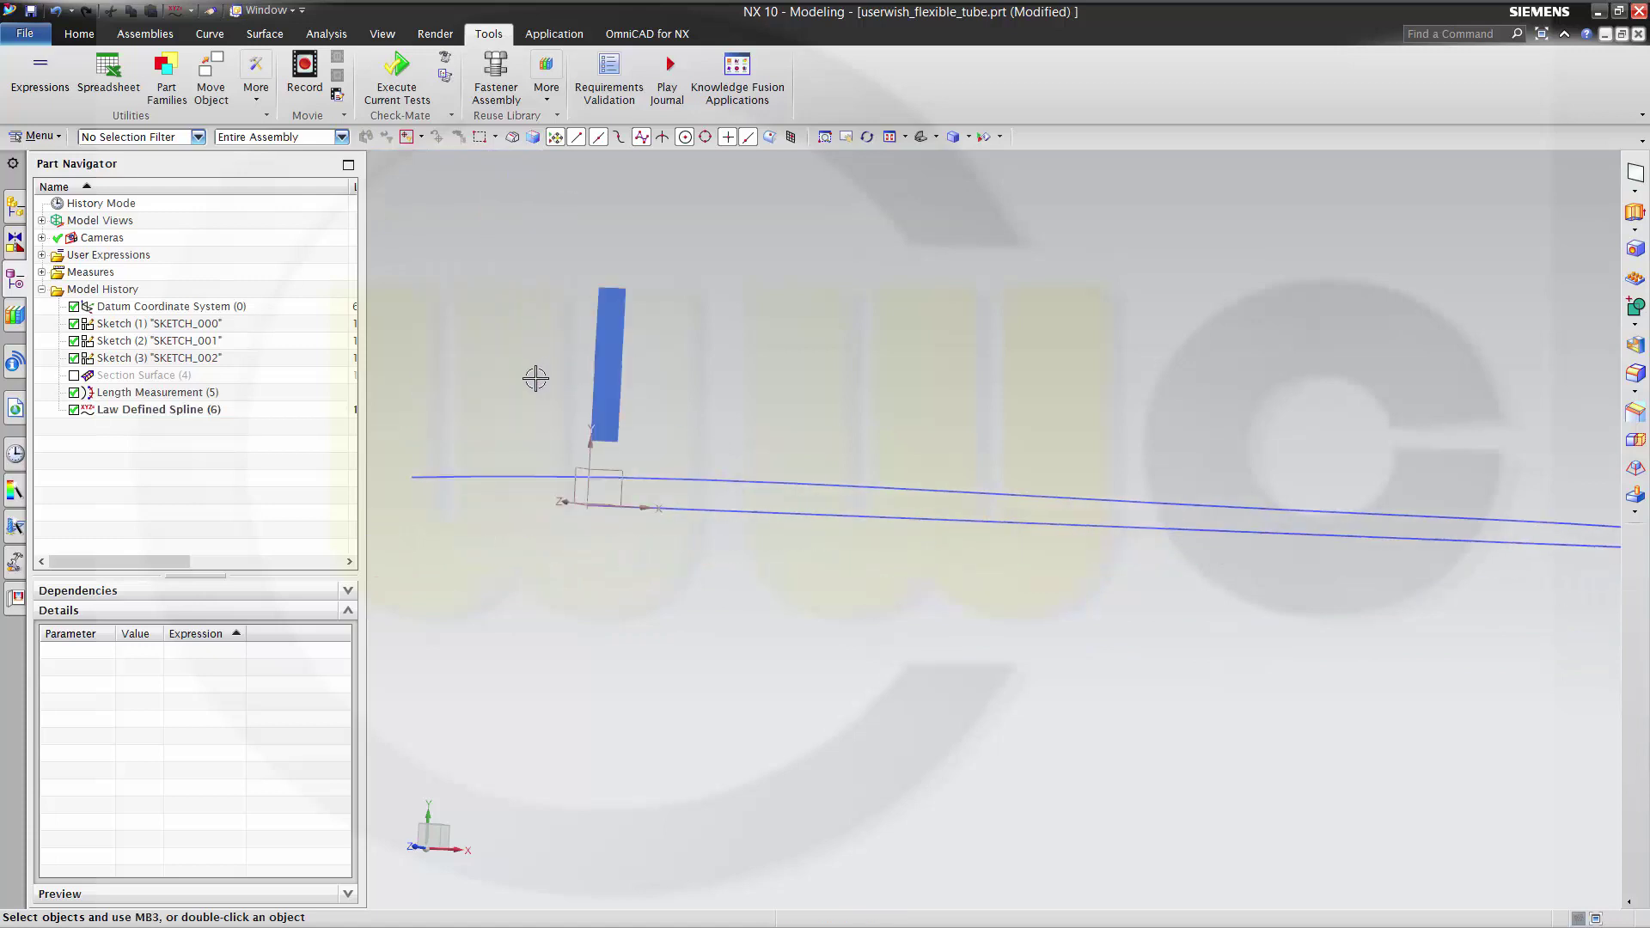
pyautogui.moveTo(770, 527)
pyautogui.mouseDown(button='middle')
pyautogui.moveTo(744, 538)
pyautogui.moveTo(714, 607)
pyautogui.moveTo(792, 737)
pyautogui.moveTo(852, 795)
pyautogui.moveTo(873, 630)
pyautogui.moveTo(848, 559)
pyautogui.moveTo(847, 580)
pyautogui.mouseUp(button='middle')
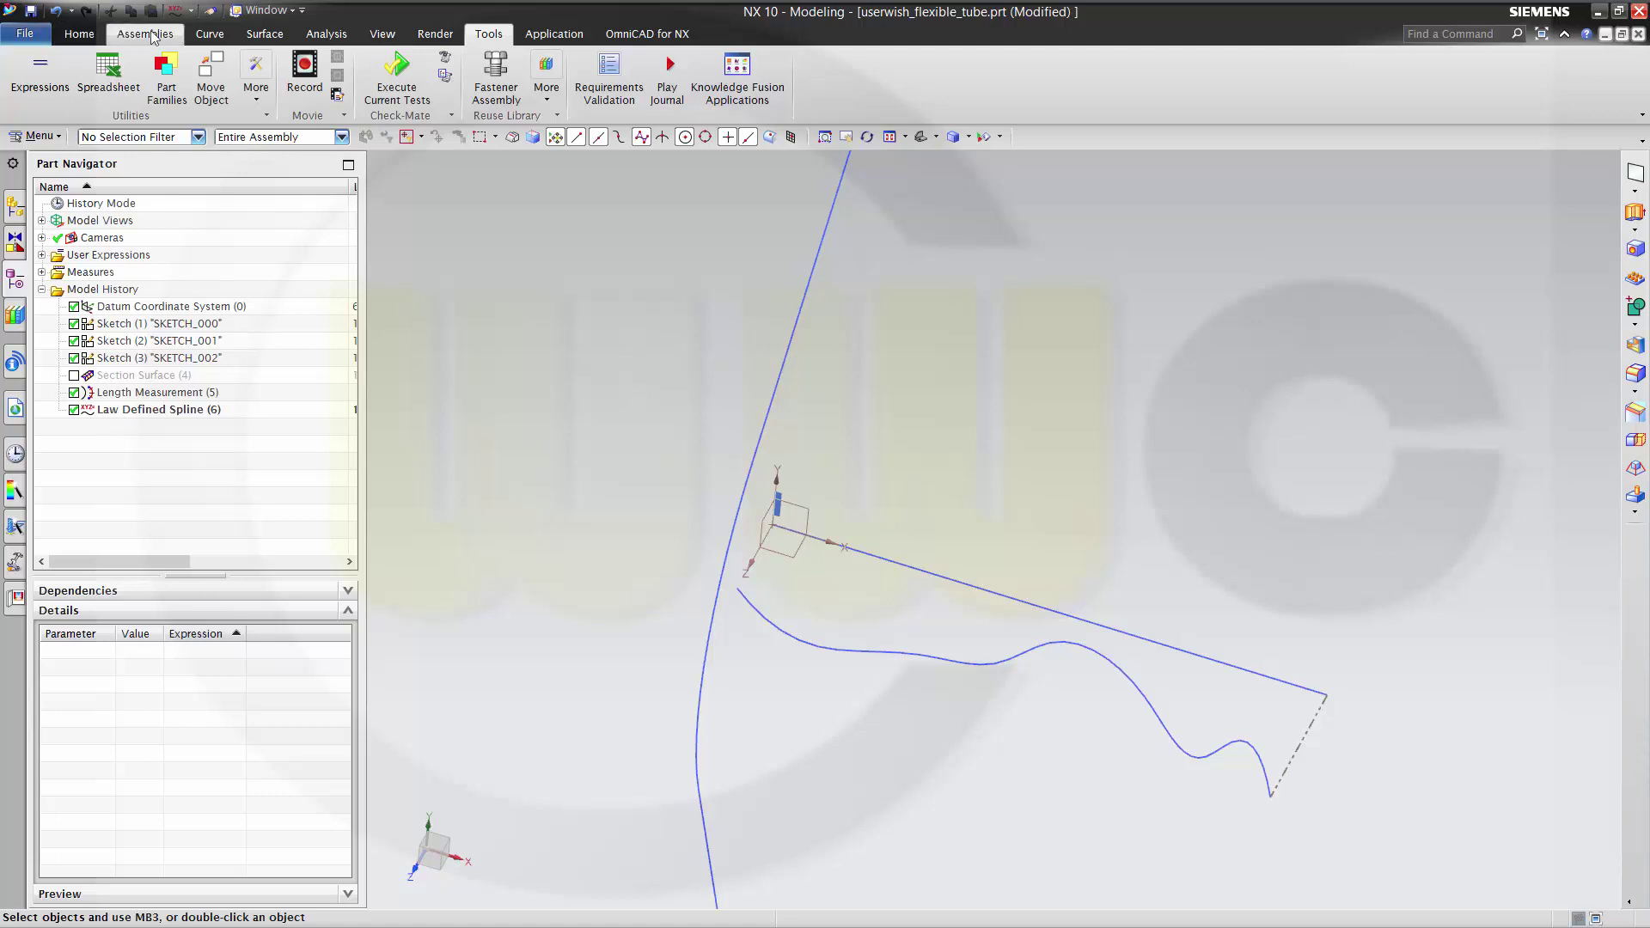
pyautogui.click(191, 10)
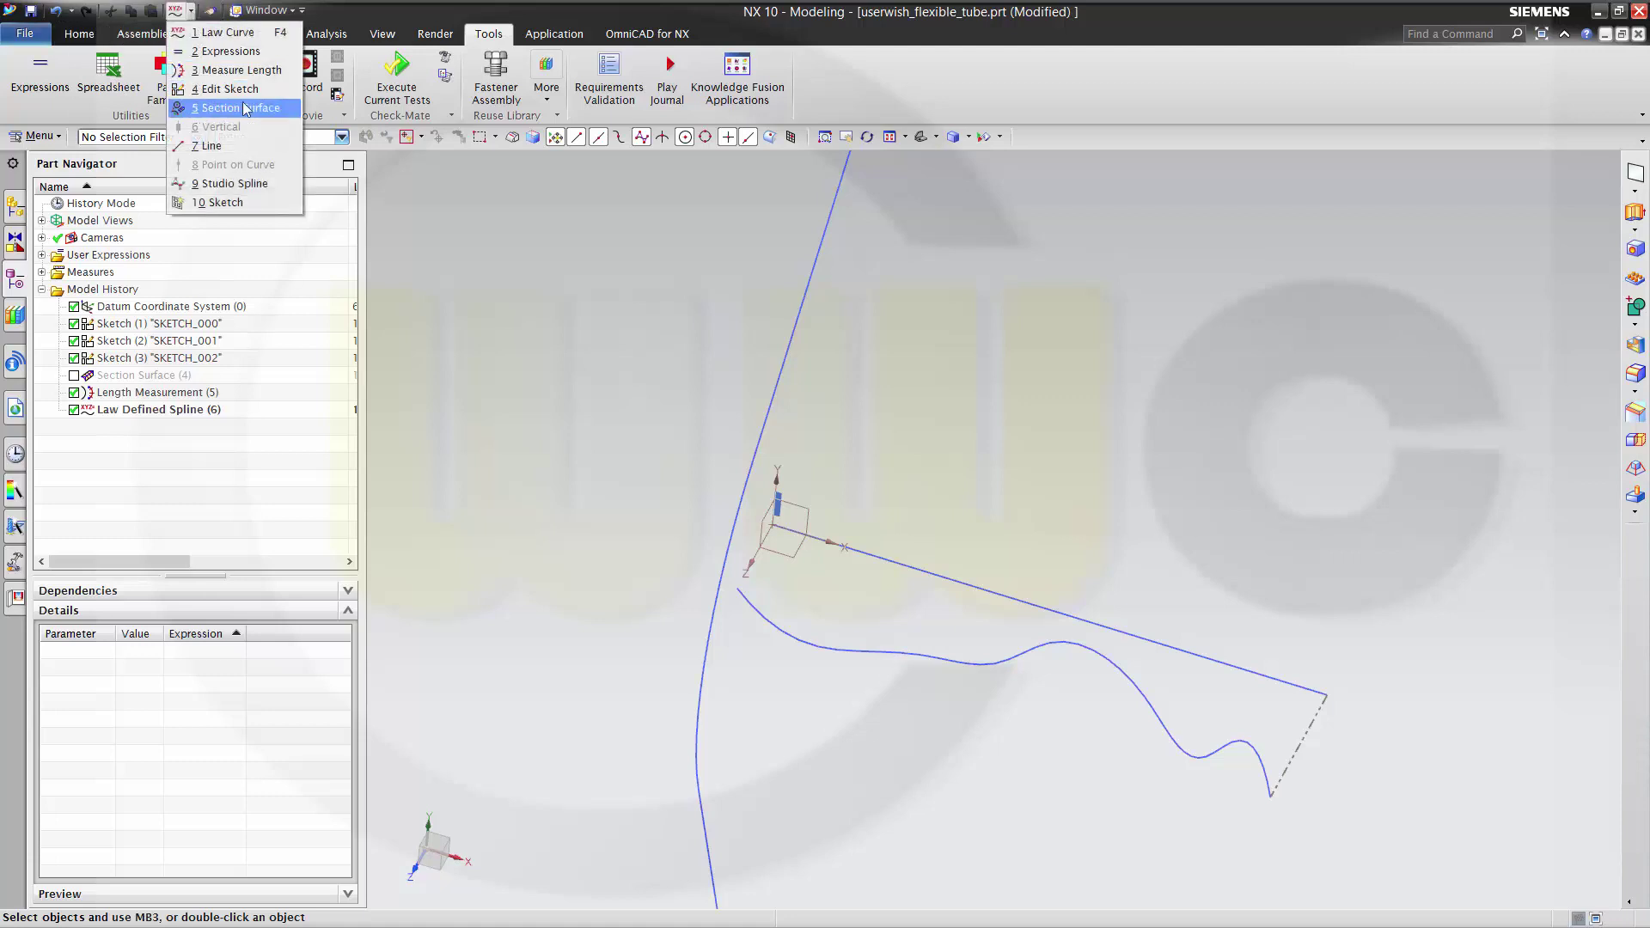
pyautogui.click(219, 109)
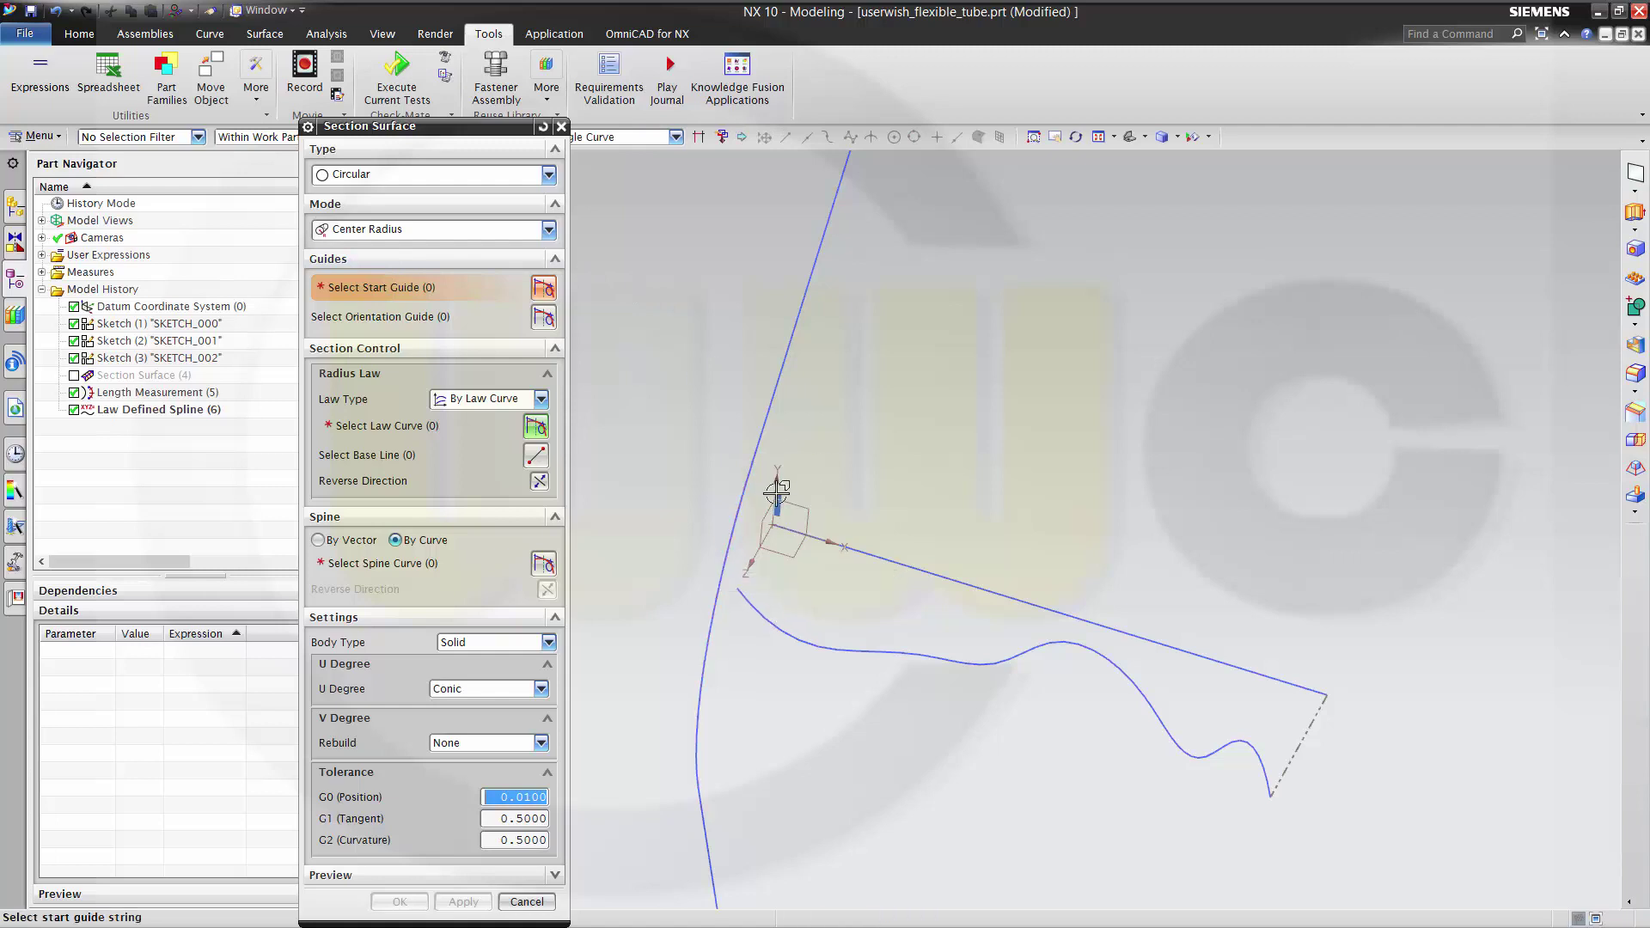
pyautogui.click(741, 492)
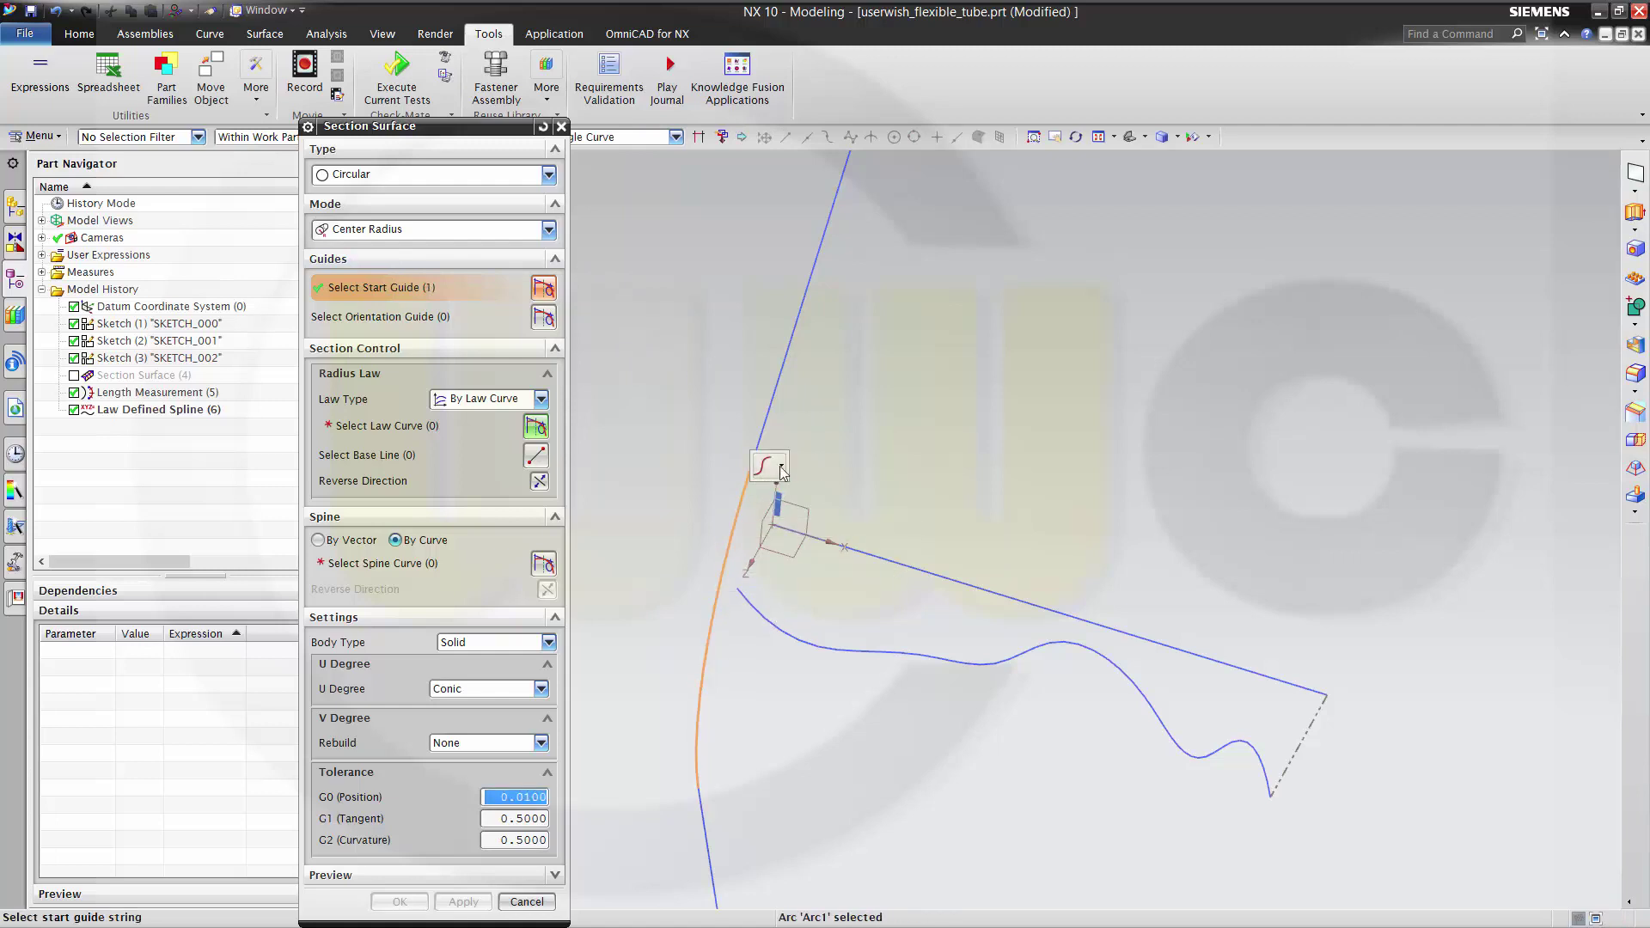
pyautogui.click(815, 528)
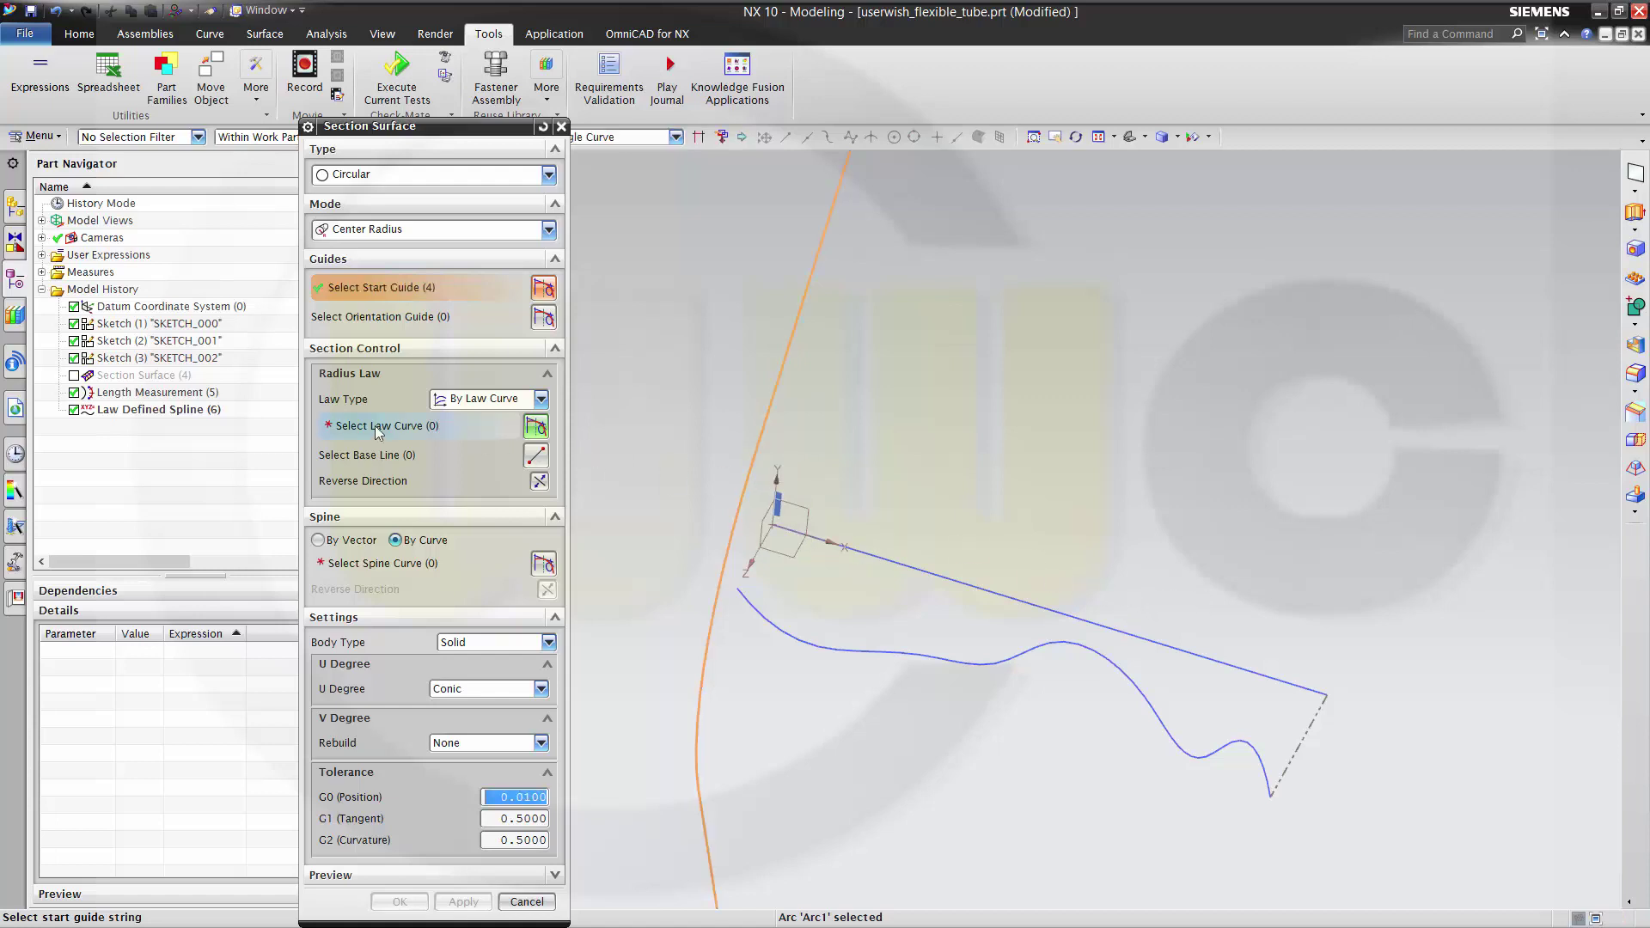
pyautogui.click(172, 410)
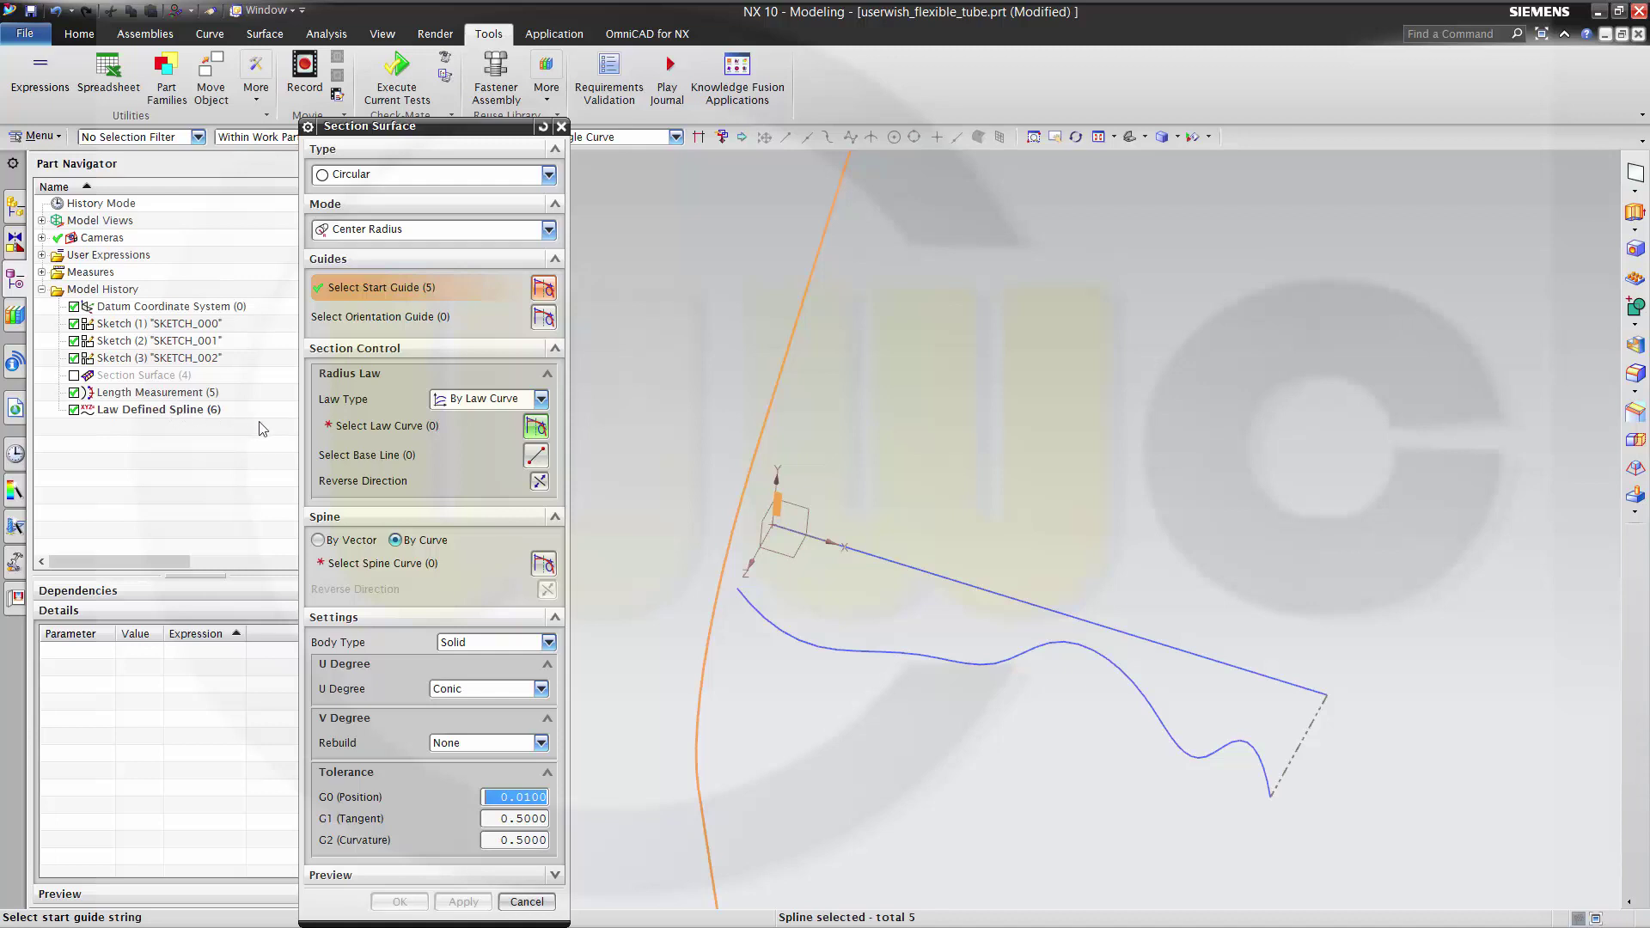
pyautogui.click(193, 410)
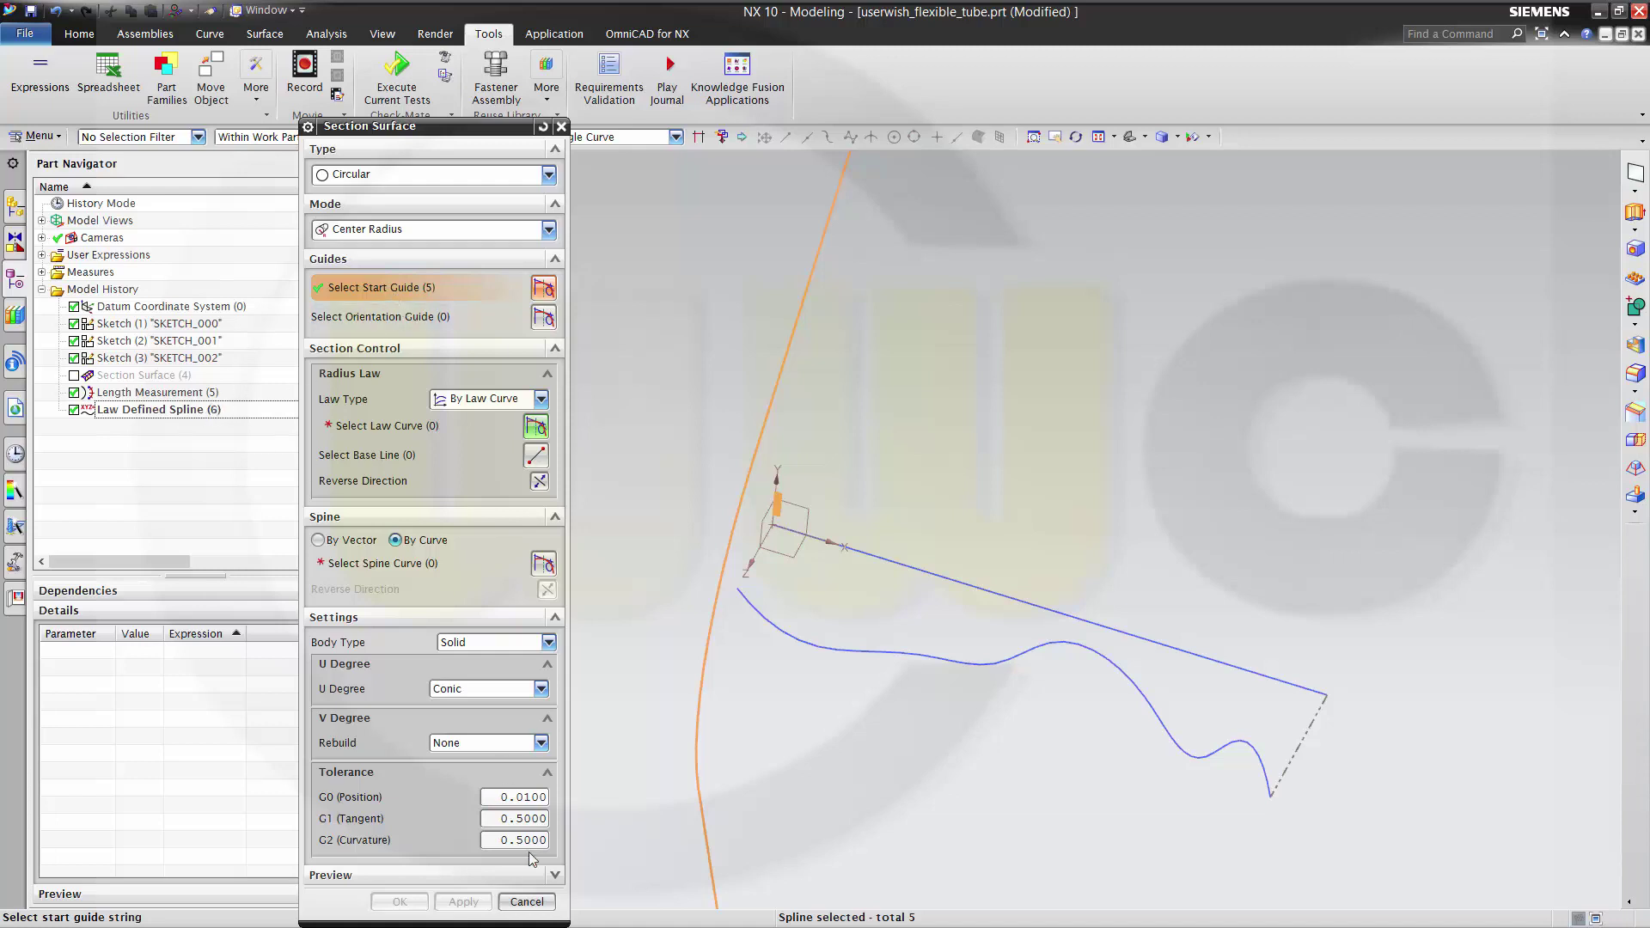
pyautogui.click(526, 901)
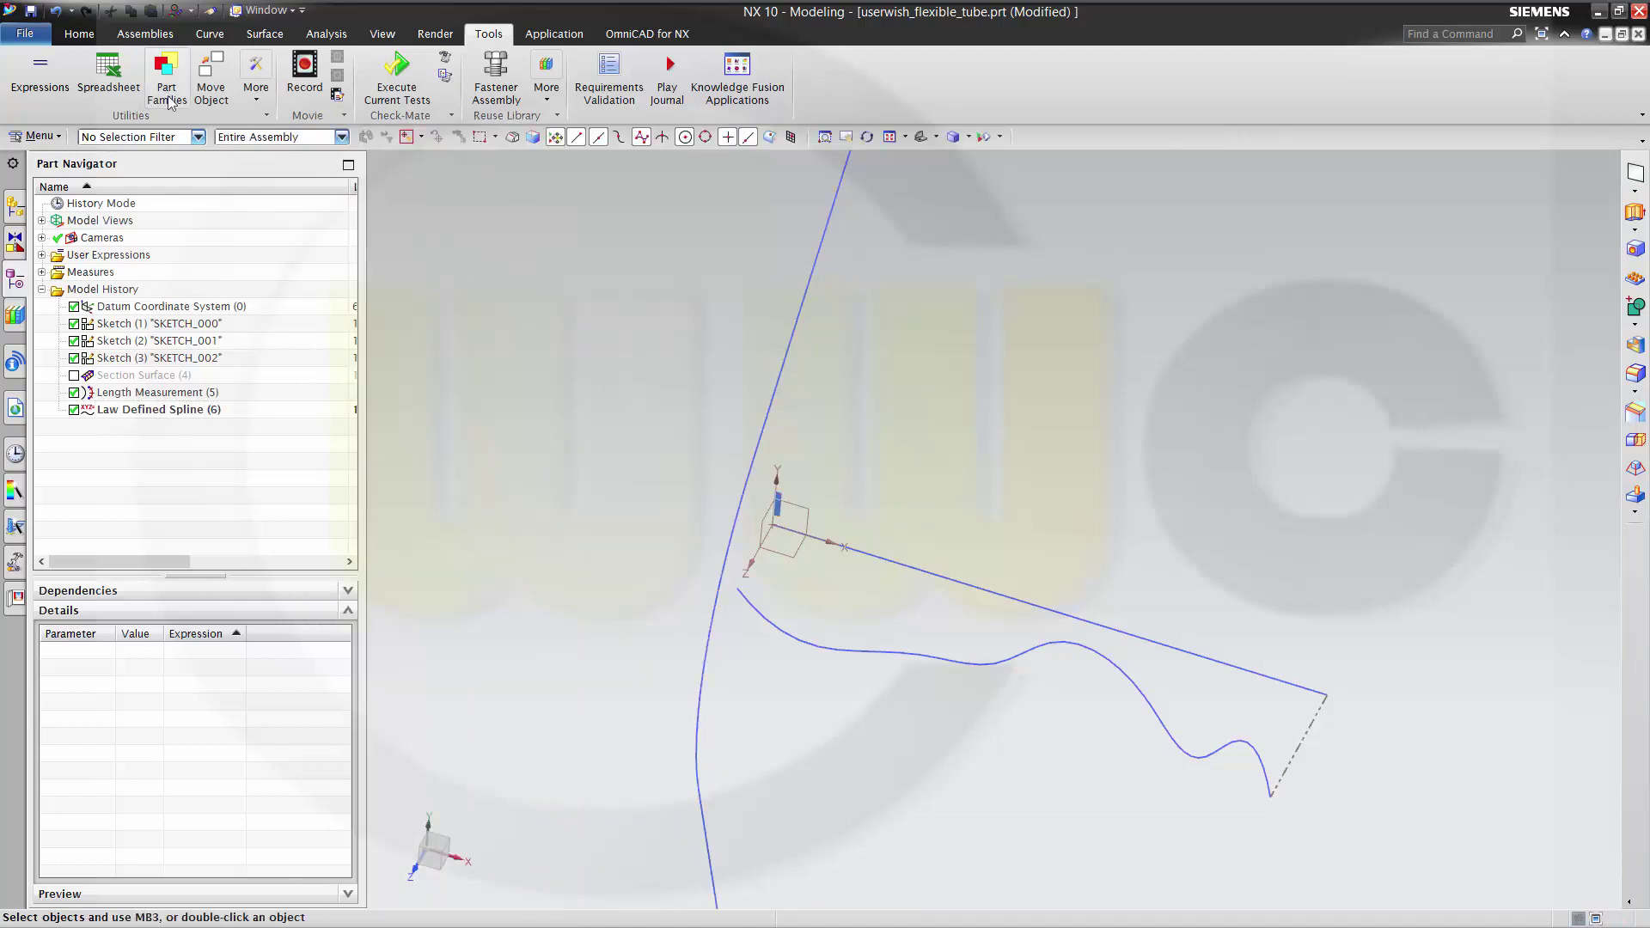
# Step: Start a circular section surface in Center Radius mode, using the connected curves of the long bent guide as the start guide
pyautogui.click(192, 11)
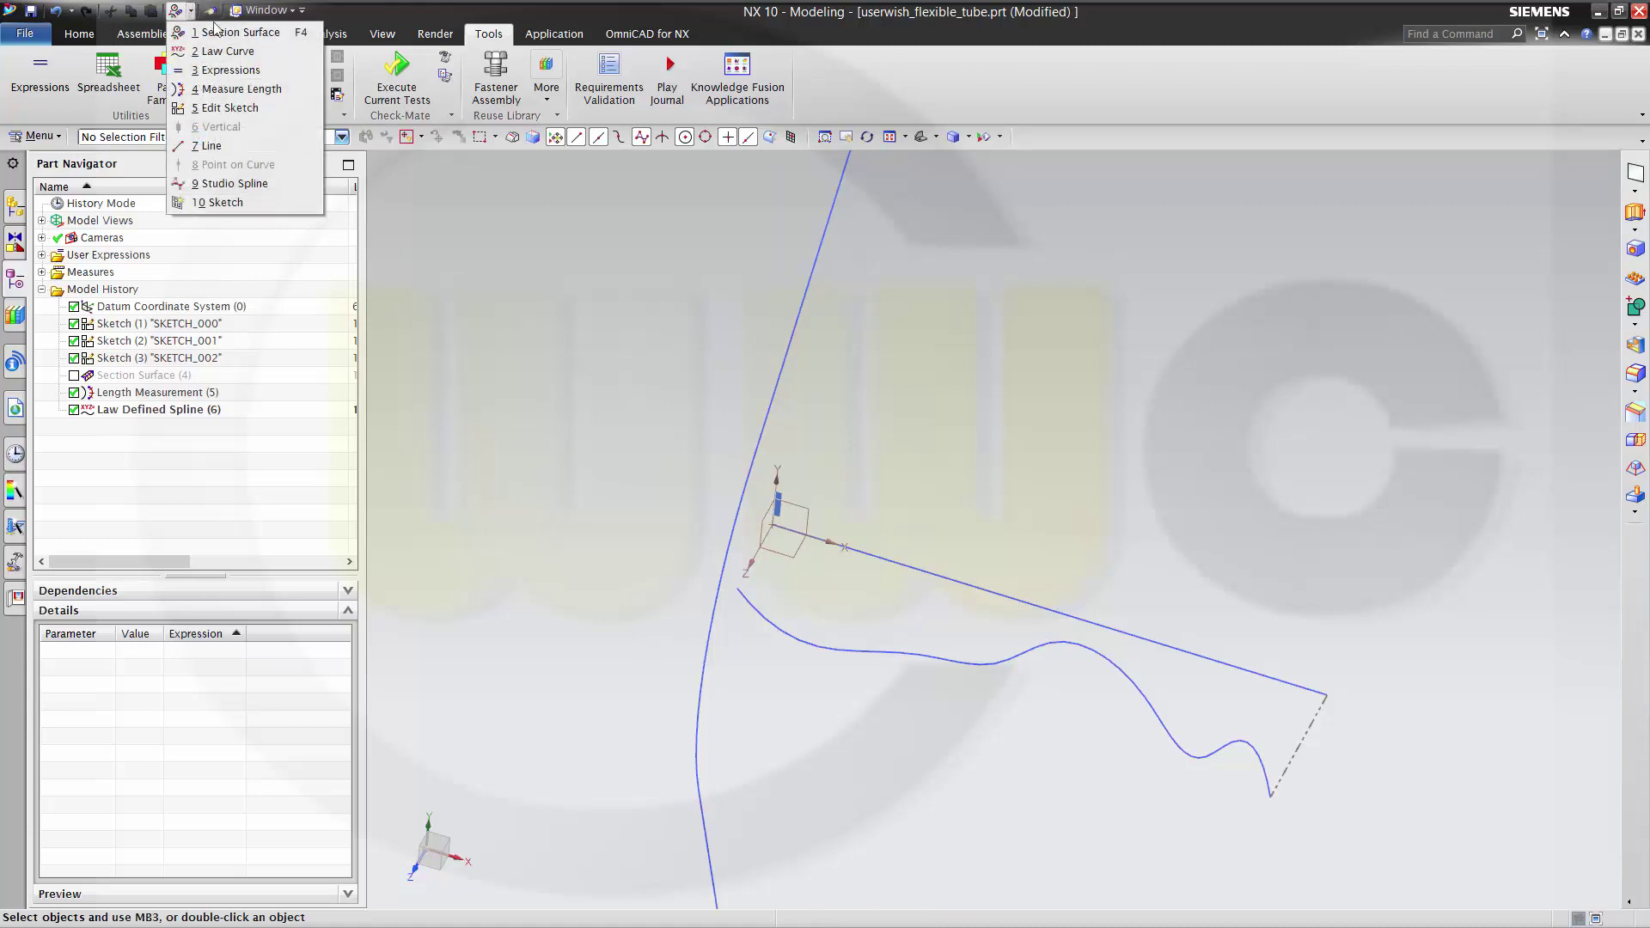
pyautogui.click(217, 31)
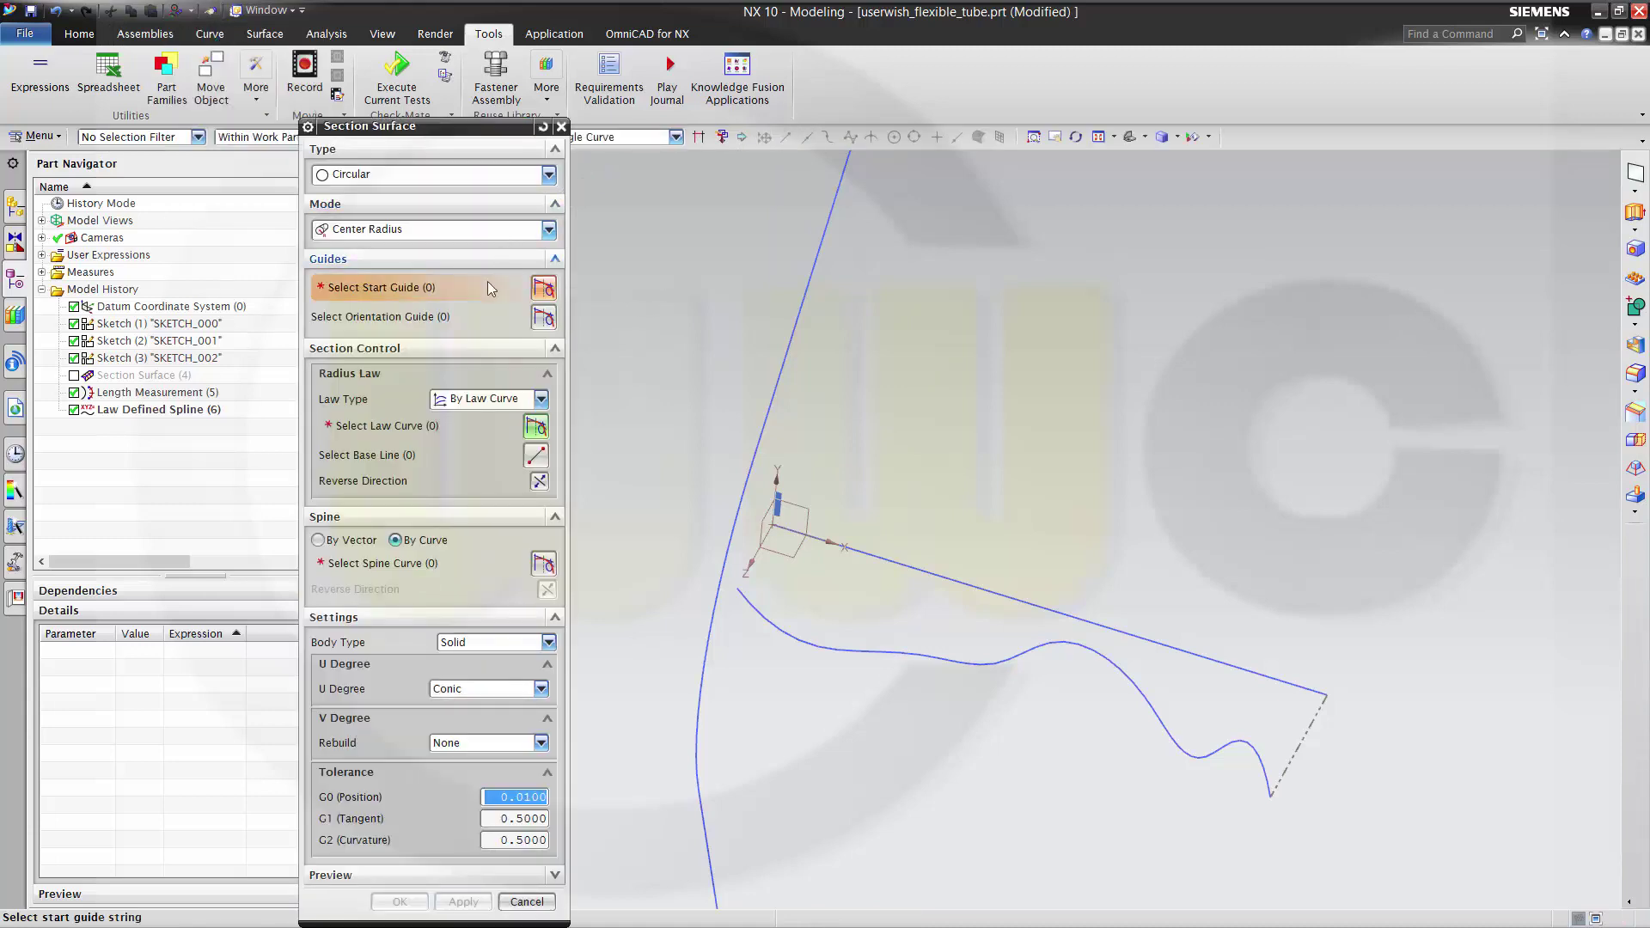
pyautogui.click(749, 473)
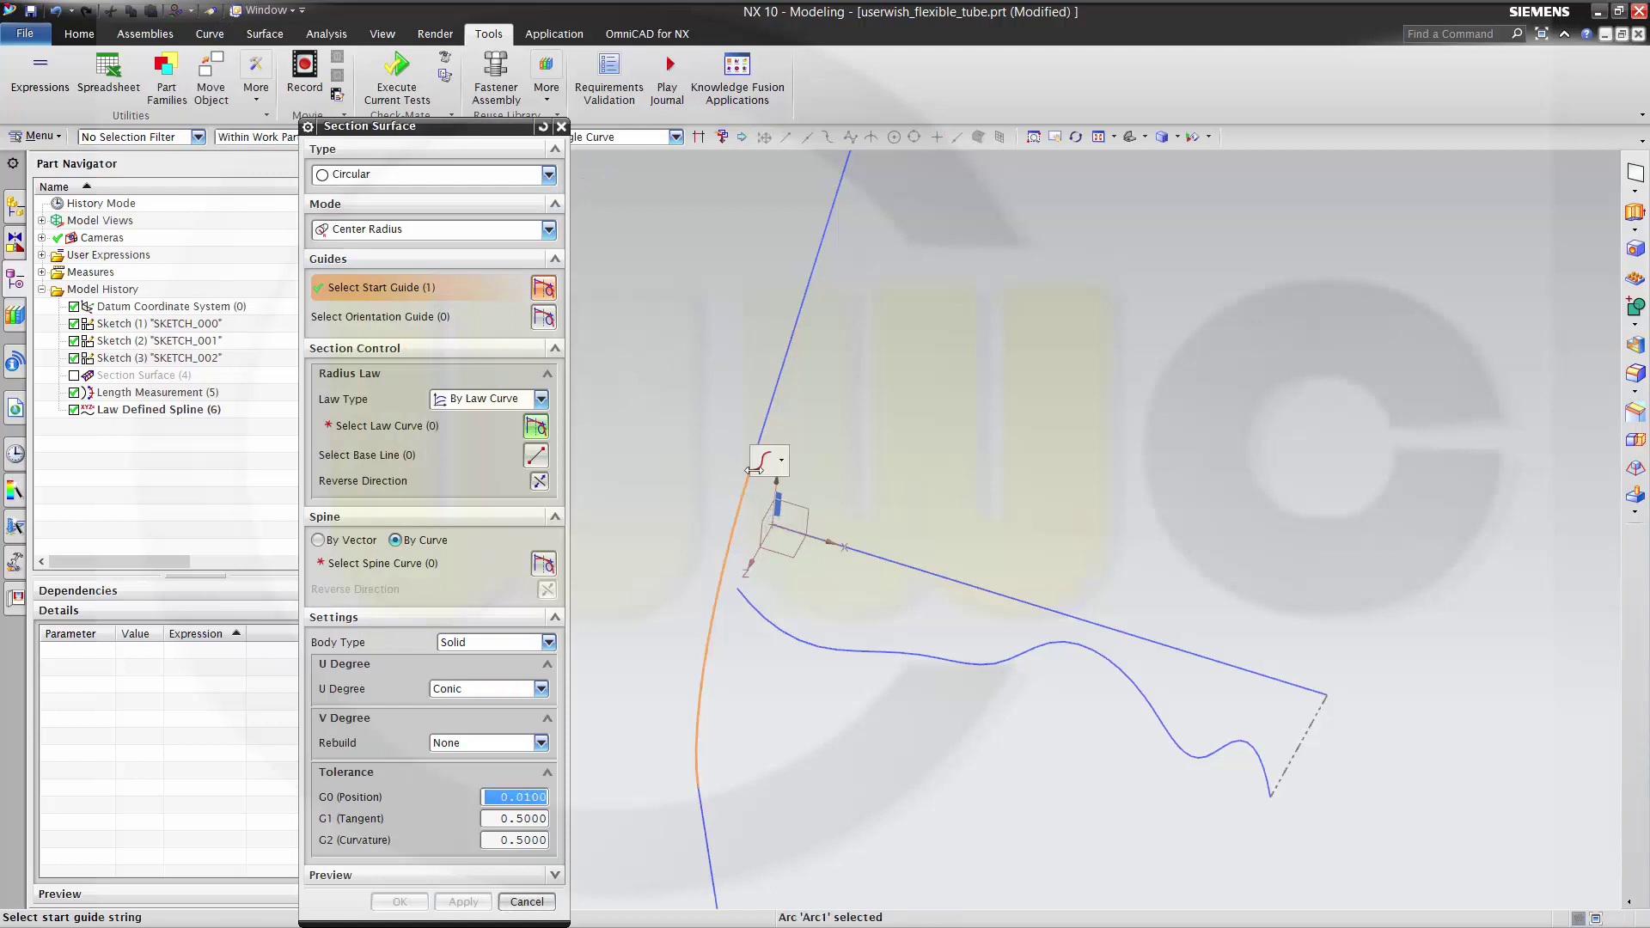
pyautogui.click(782, 465)
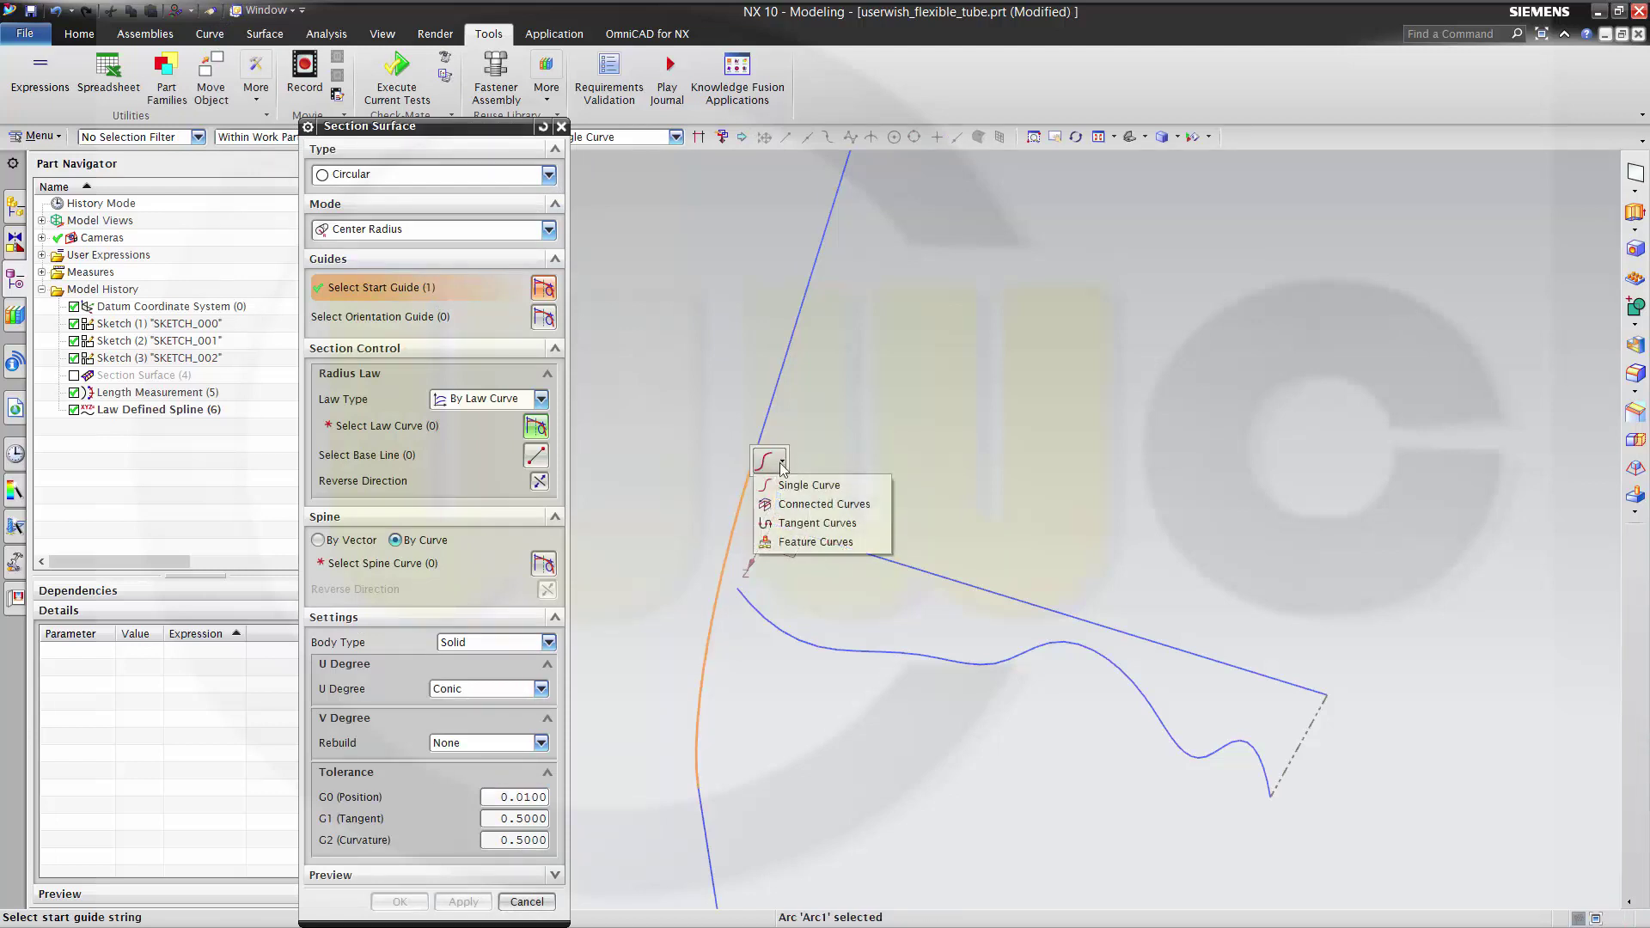
pyautogui.click(812, 506)
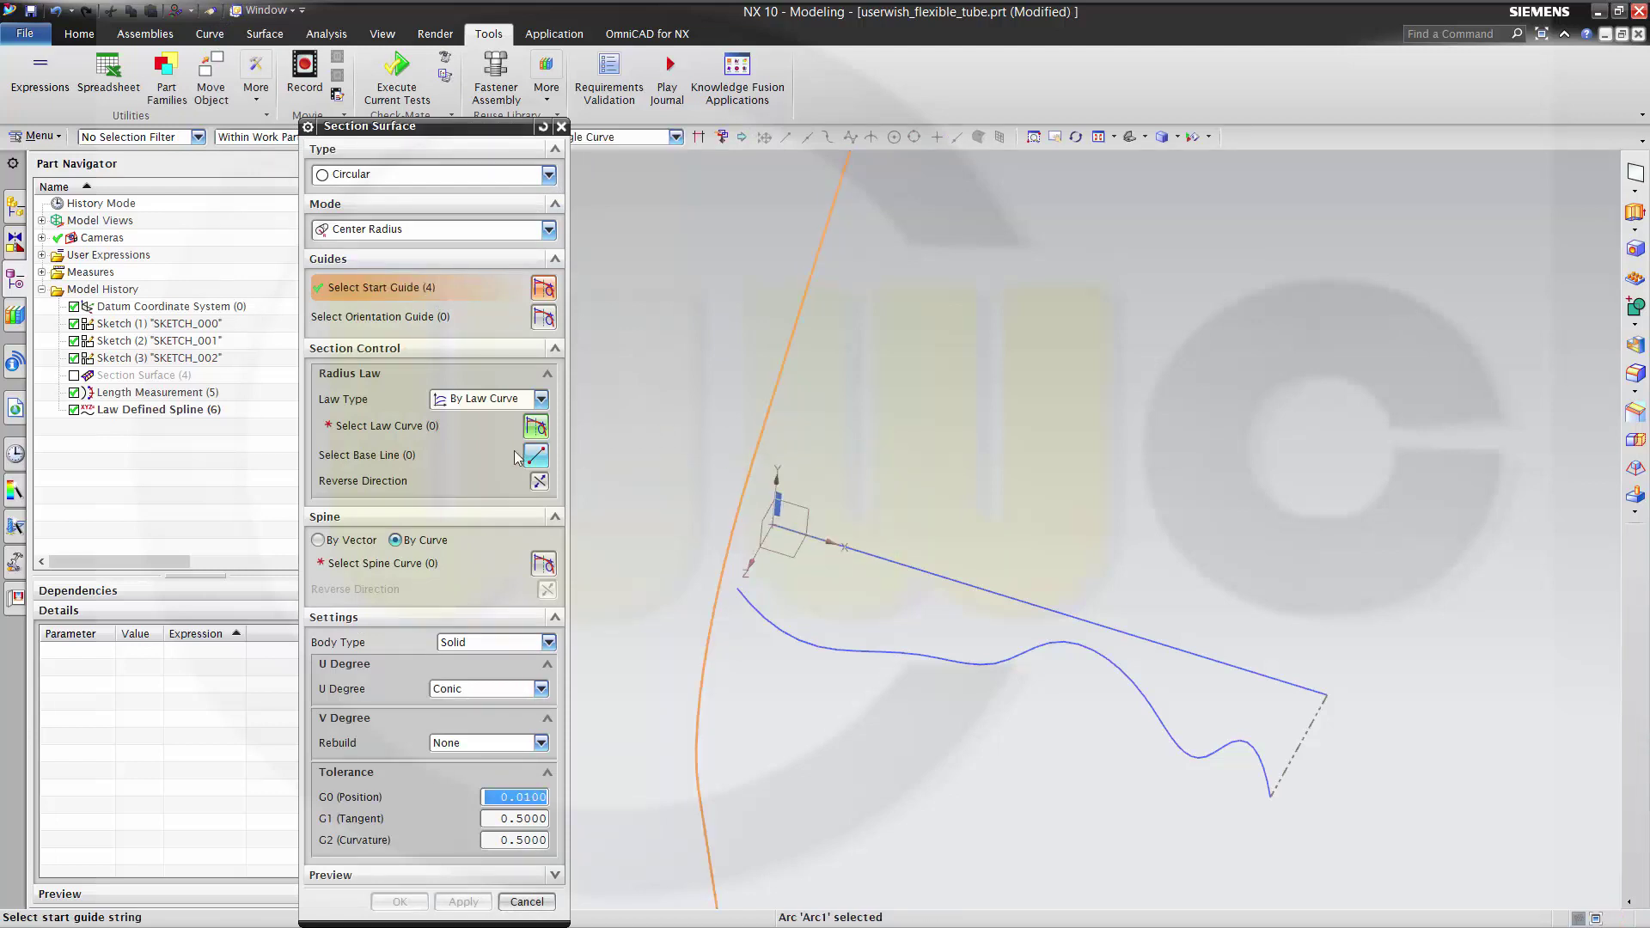
# Step: Define the section's radius law with the law-defined spline as law curve and the straight line along the X axis as base line
pyautogui.click(401, 427)
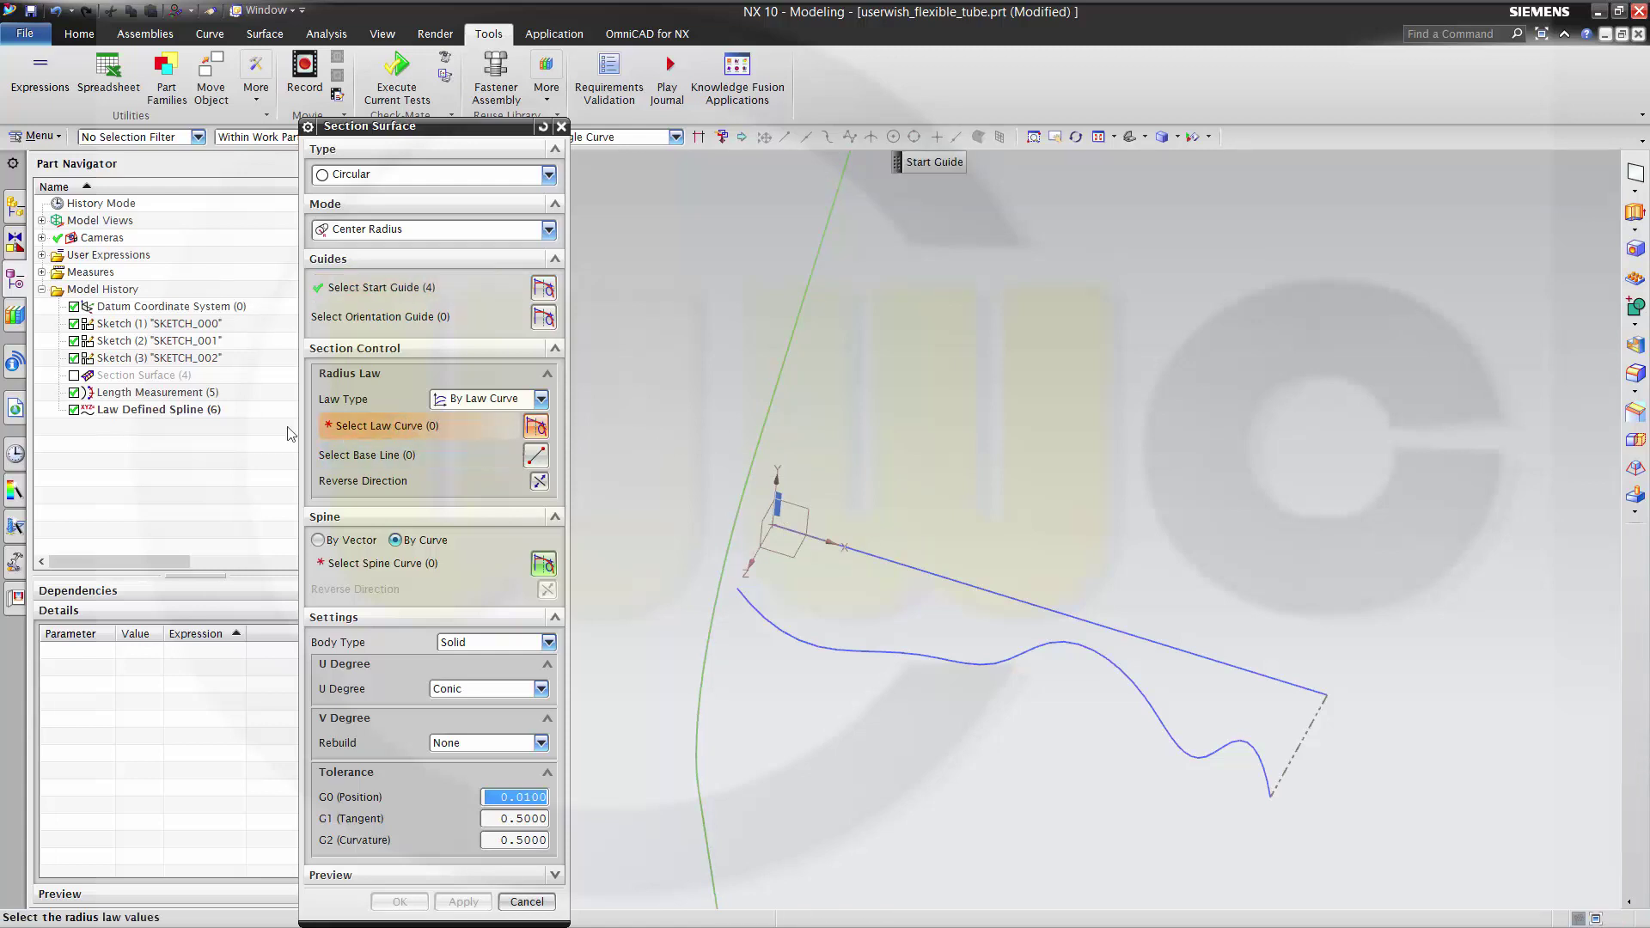
pyautogui.click(166, 411)
pyautogui.click(363, 461)
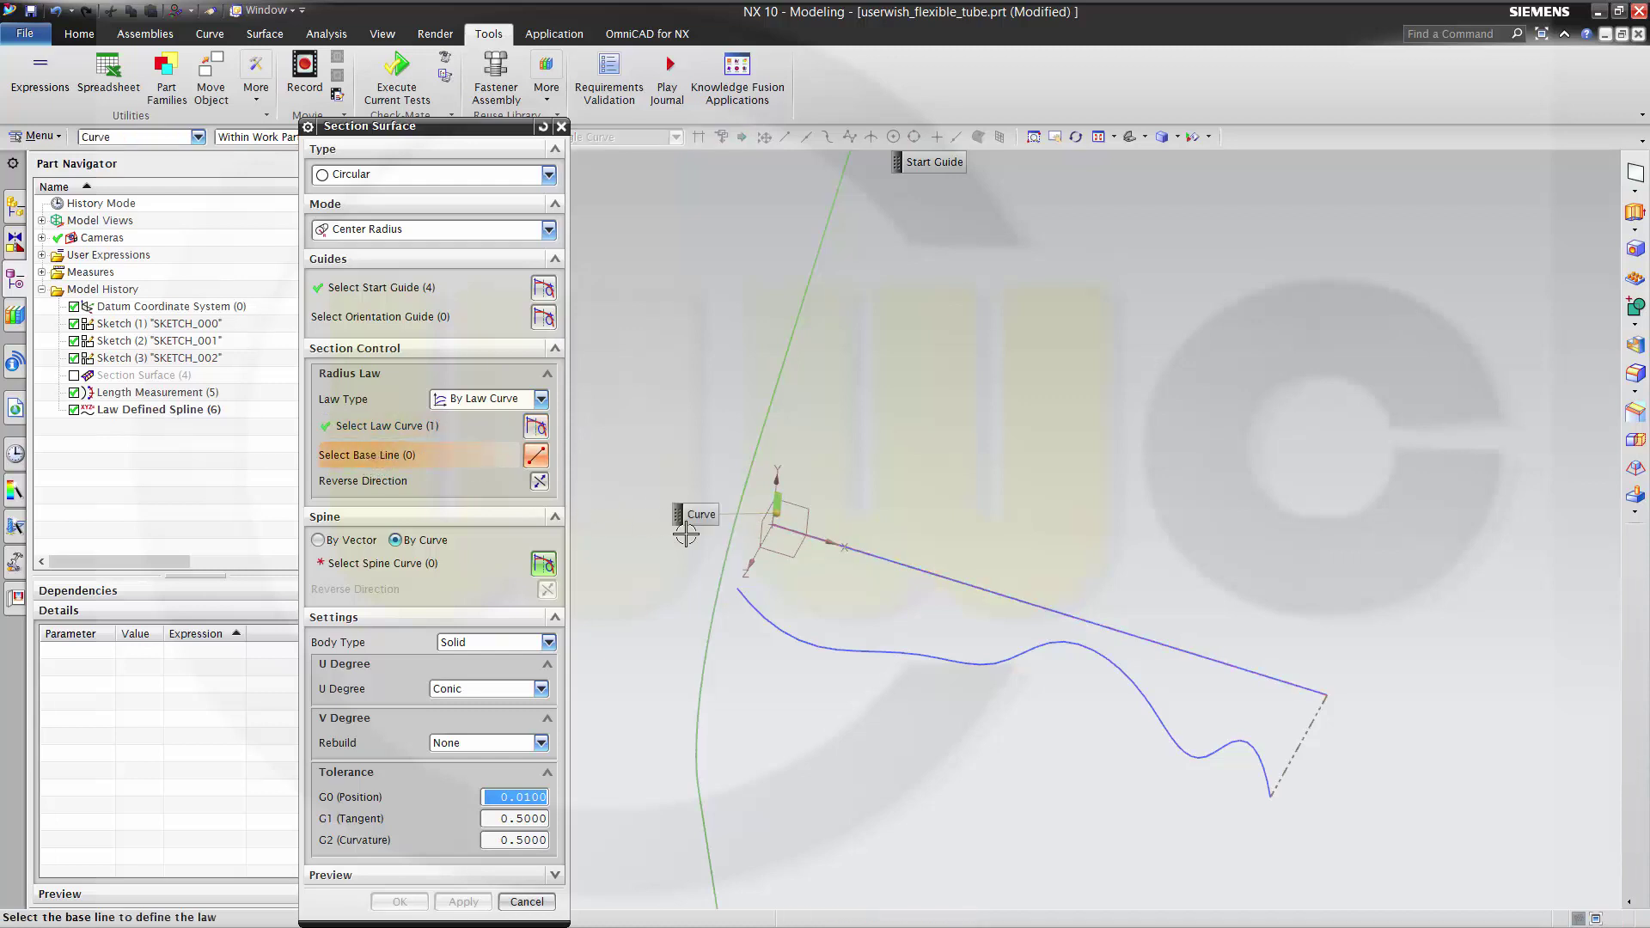
pyautogui.click(898, 564)
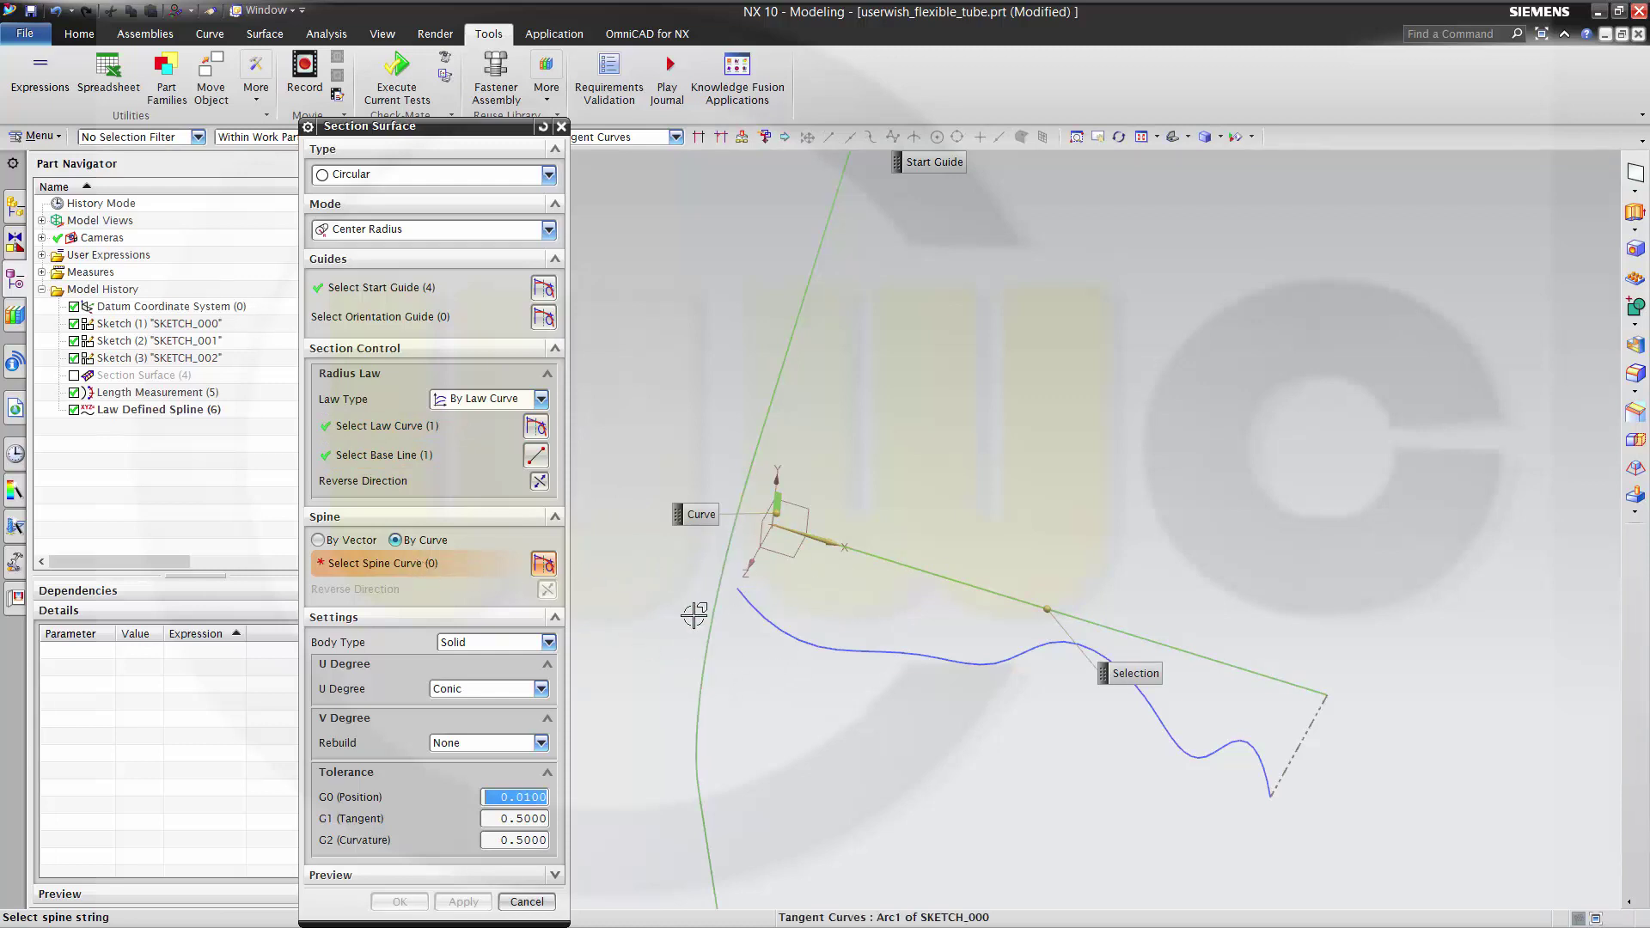
# Step: Use the connected curves of the long bent guide as the spine and create the solid circular section surface
pyautogui.click(714, 580)
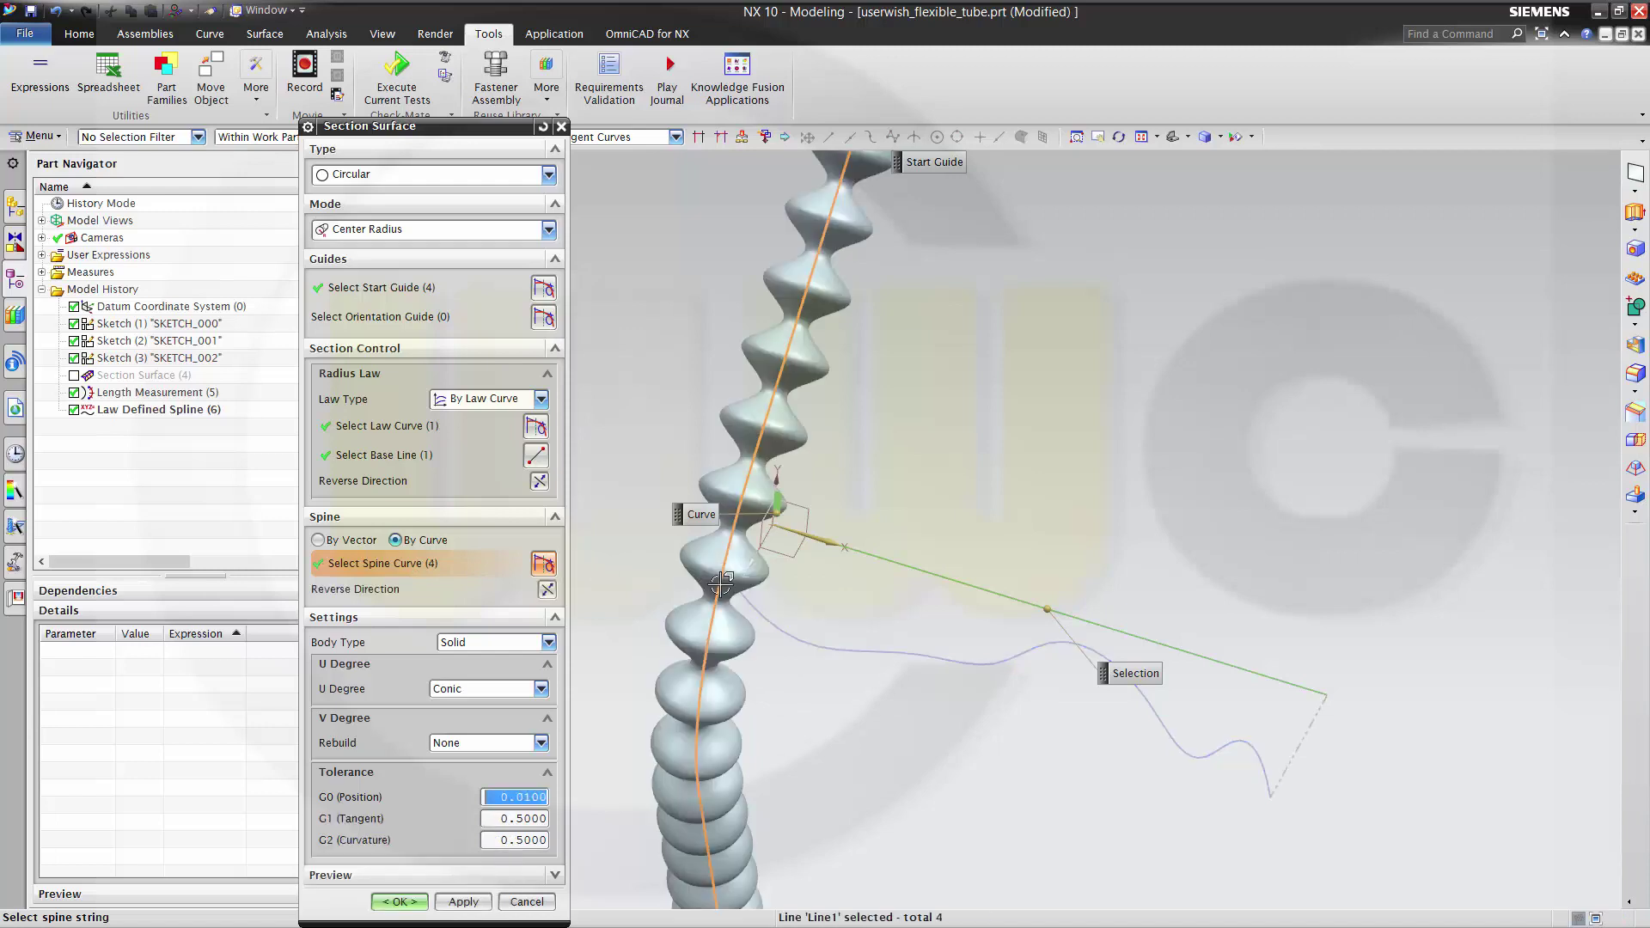
pyautogui.scroll(2, 939, 705)
pyautogui.scroll(-3, 938, 705)
pyautogui.moveTo(927, 756); pyautogui.dragTo(889, 677, button='middle')
pyautogui.scroll(-2, 957, 755)
pyautogui.moveTo(957, 755); pyautogui.dragTo(958, 794, button='middle')
pyautogui.scroll(1, 958, 794)
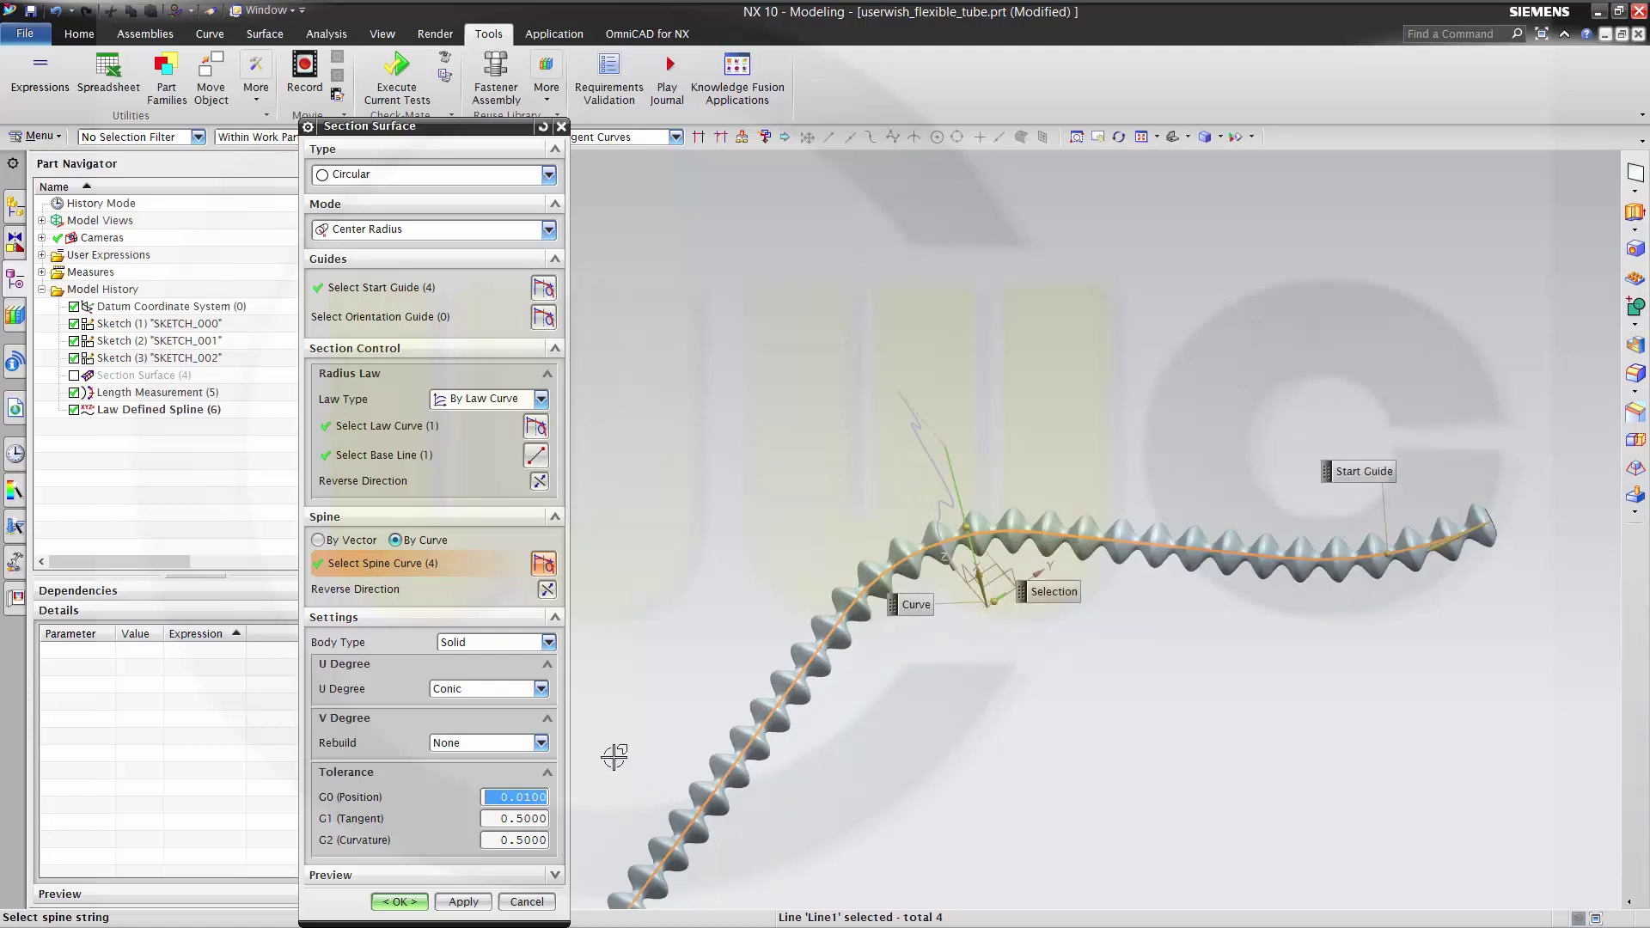
pyautogui.click(404, 904)
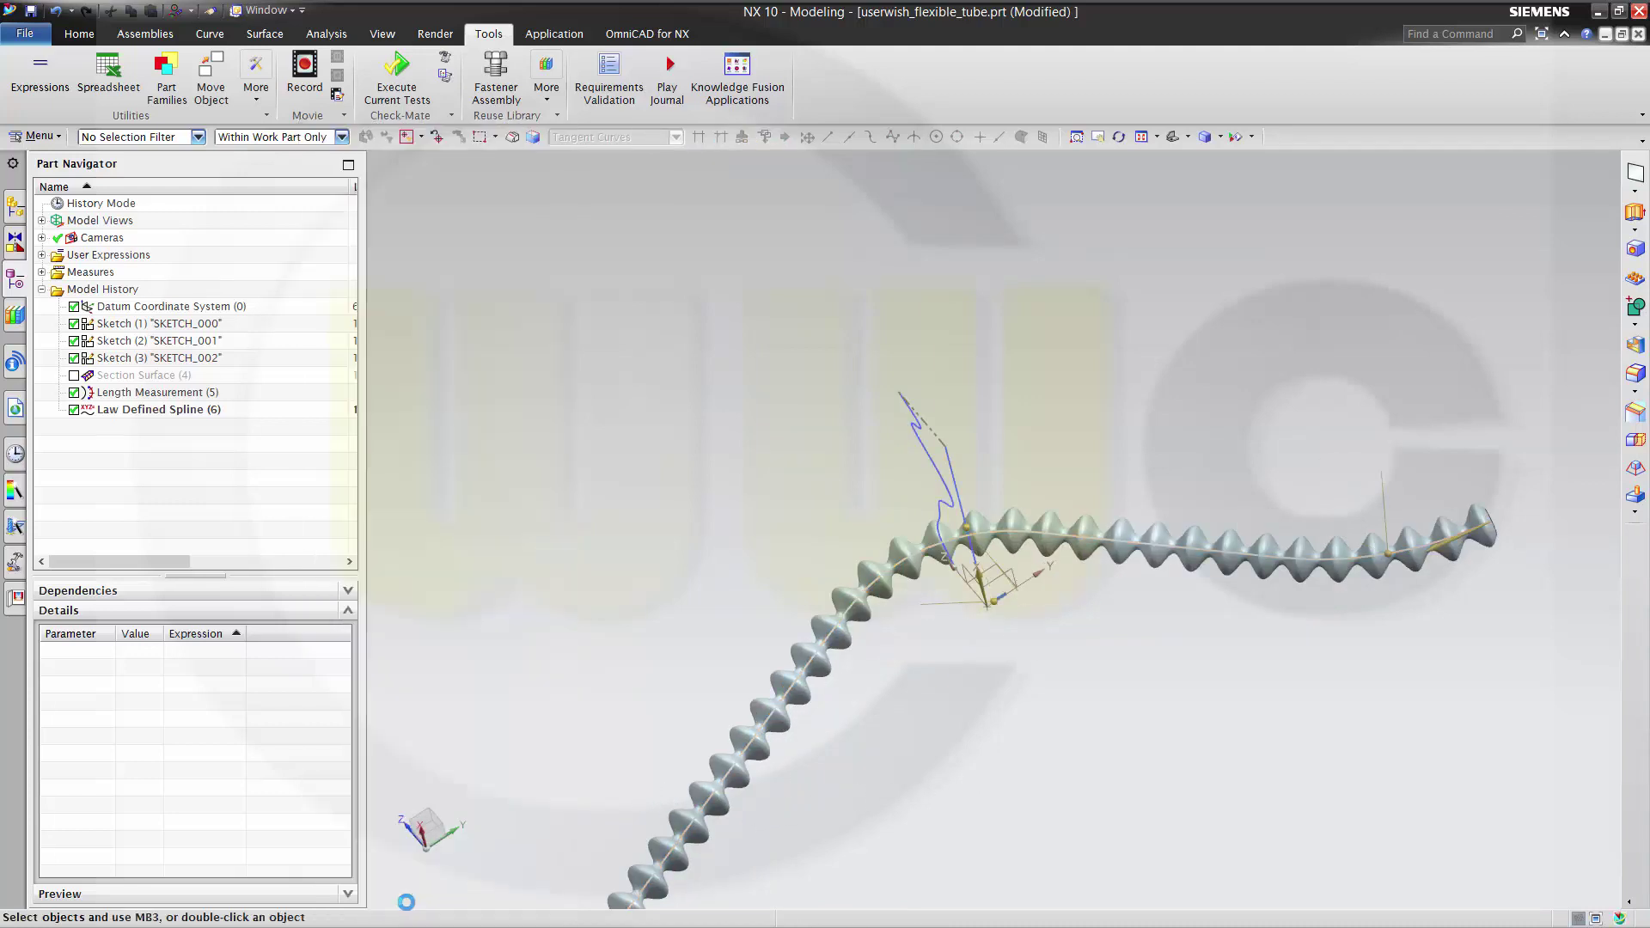
pyautogui.scroll(2, 928, 802)
pyautogui.scroll(-1, 942, 783)
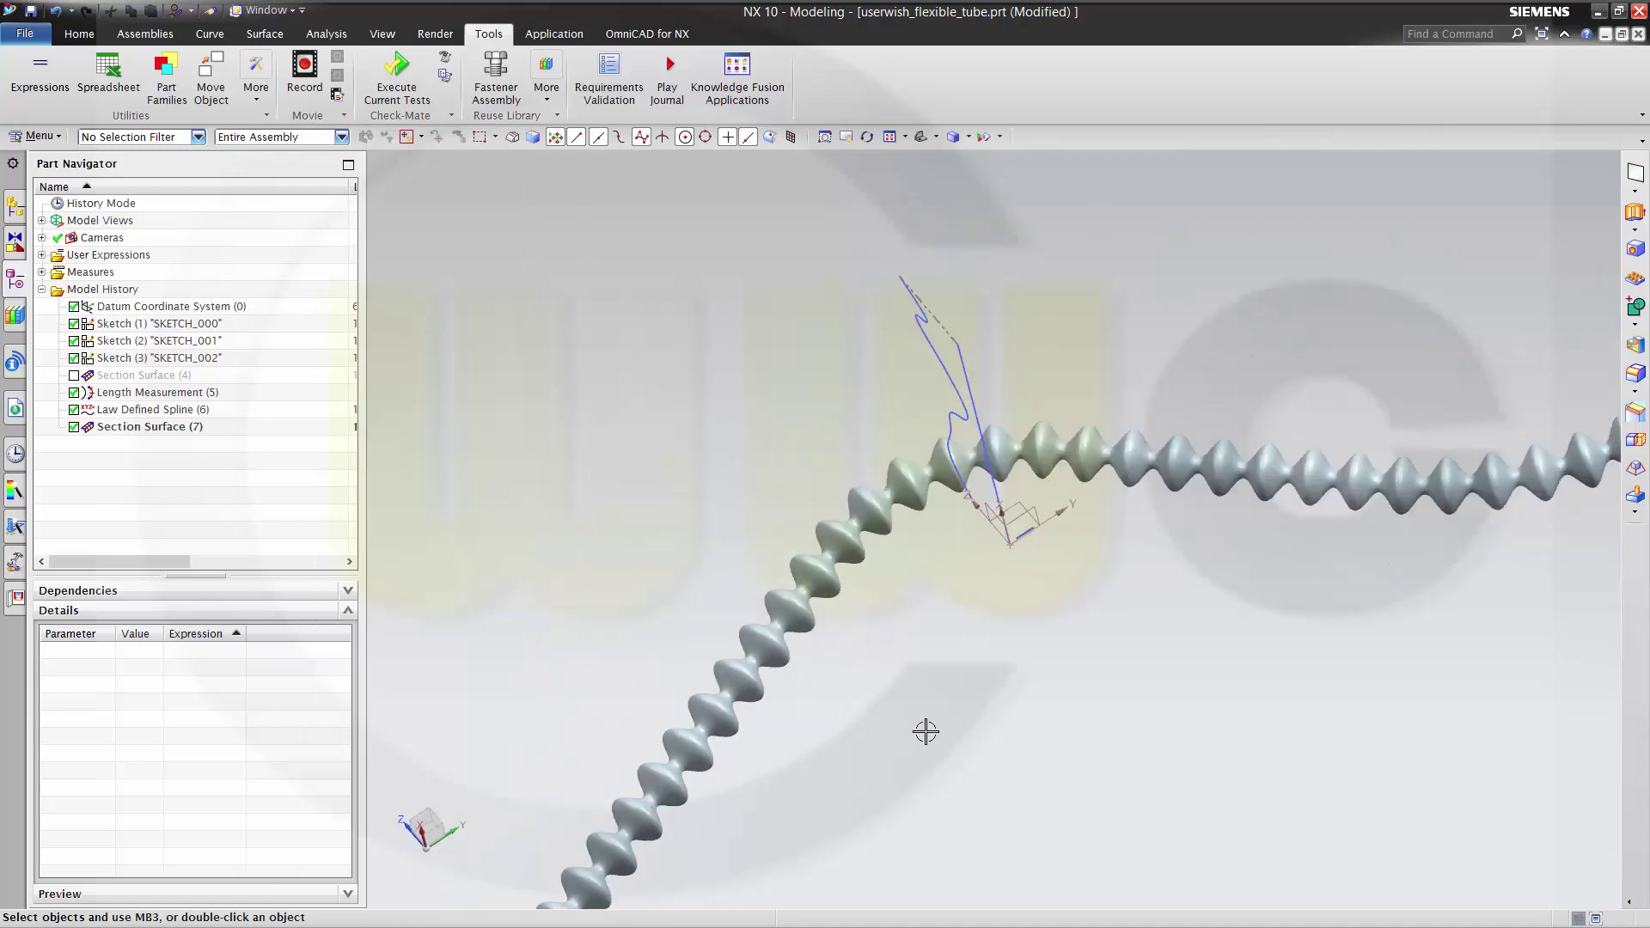
pyautogui.scroll(-1, 920, 730)
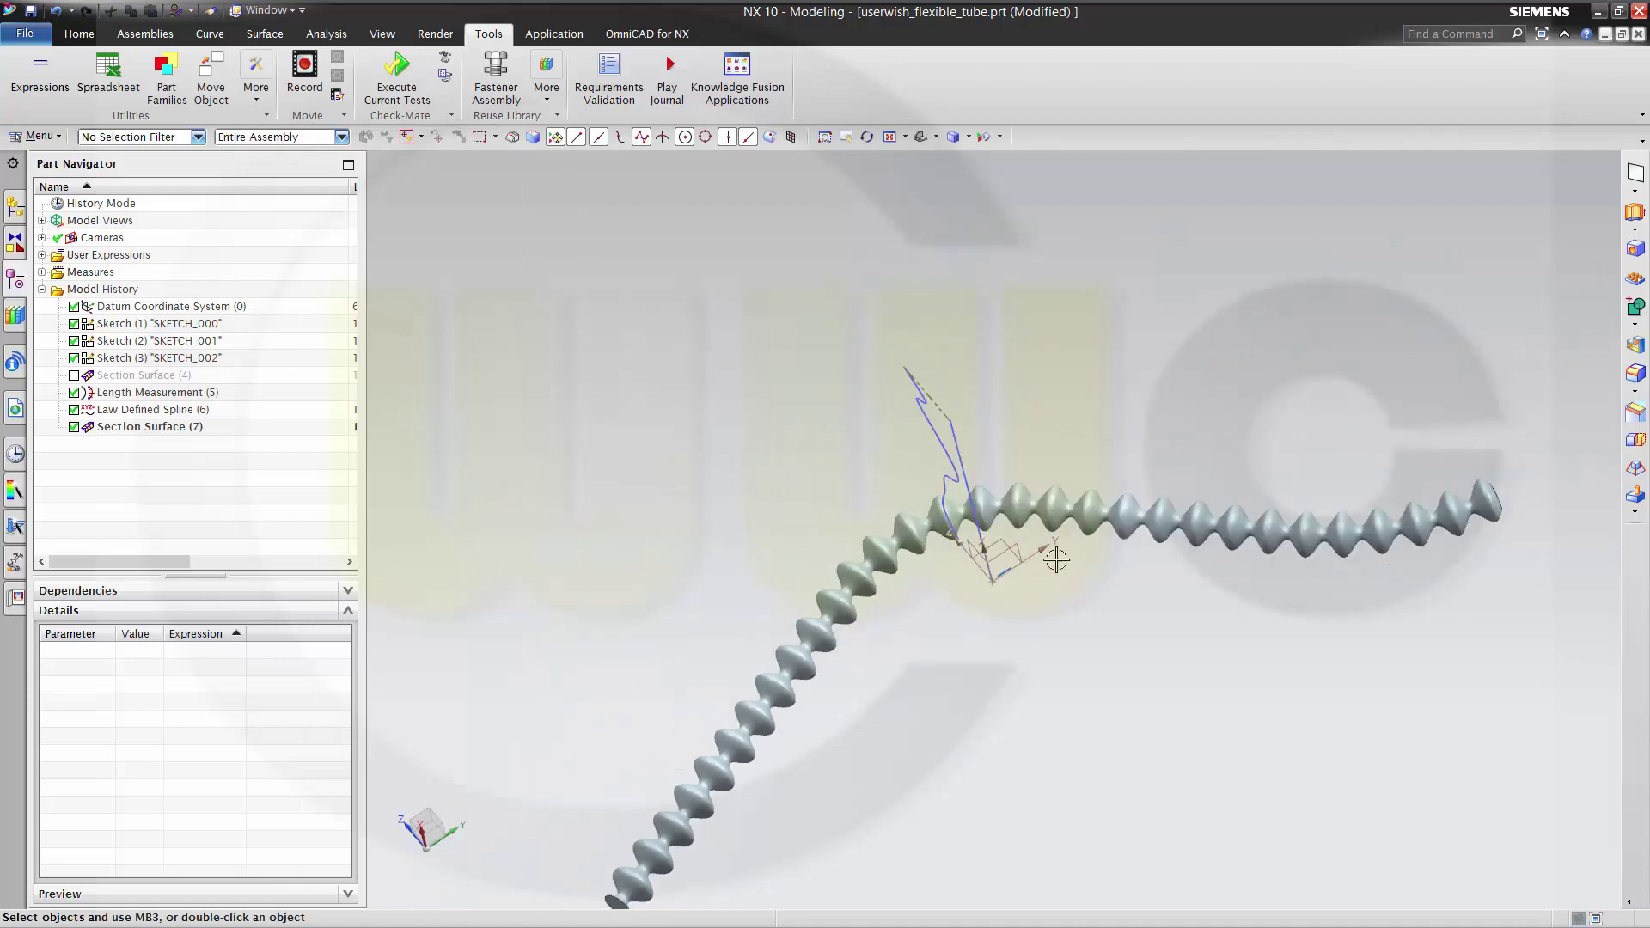
# Step: Open the guide sketch SKETCH_000 for editing and shorten its first straight line to a length of about 97.8
pyautogui.click(182, 324)
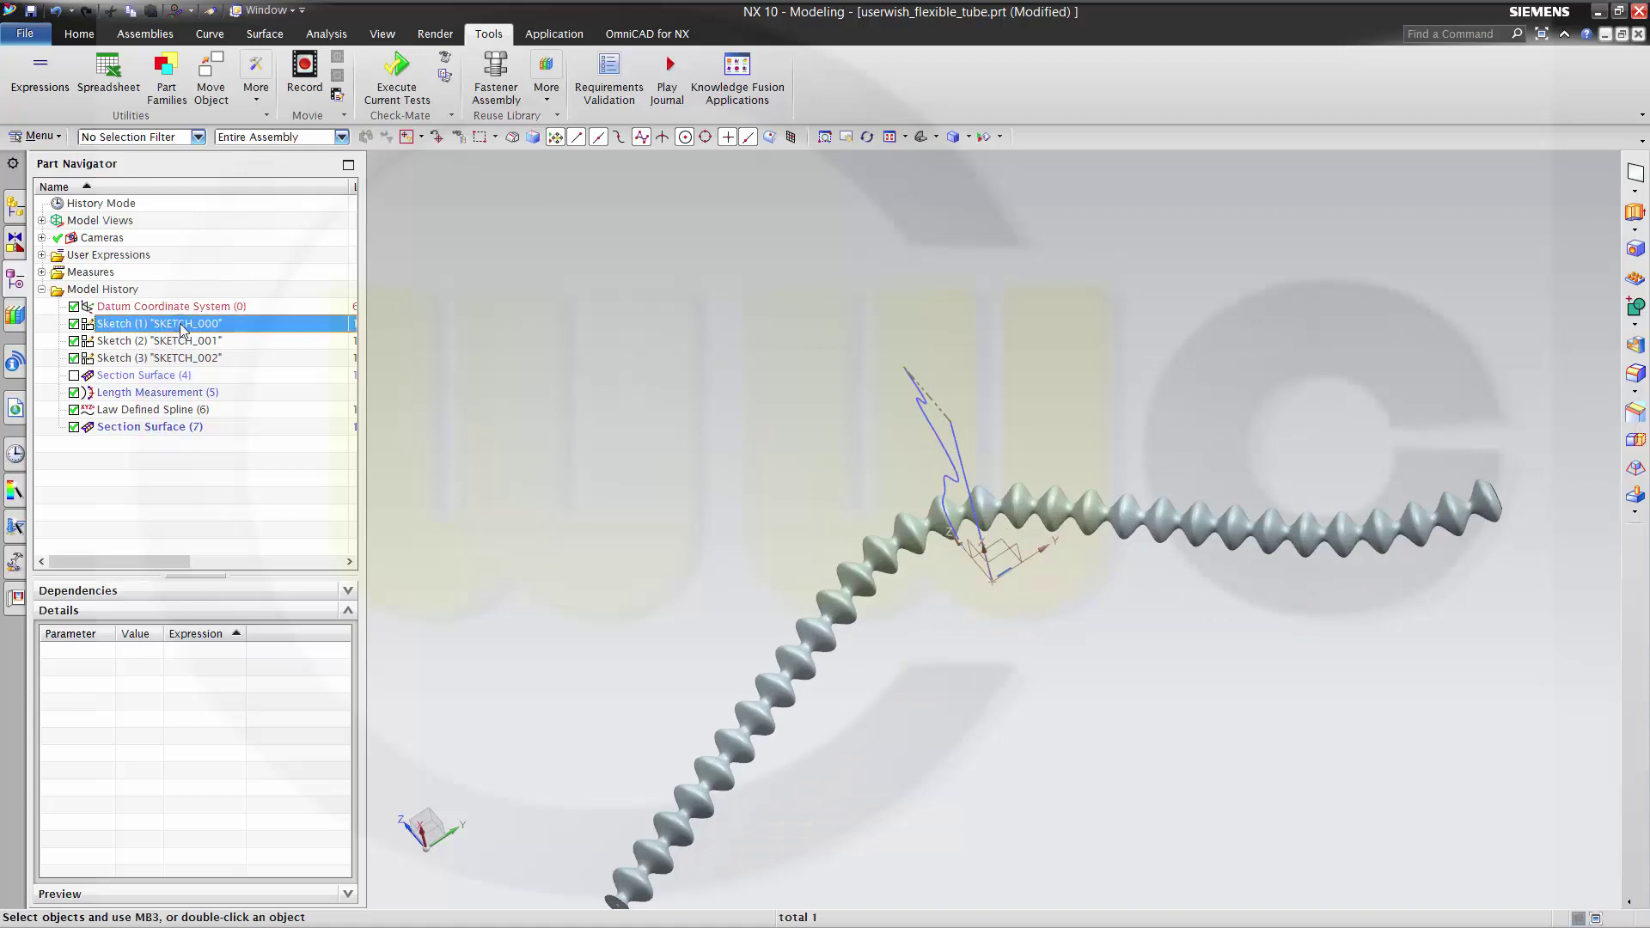
pyautogui.doubleClick(182, 324)
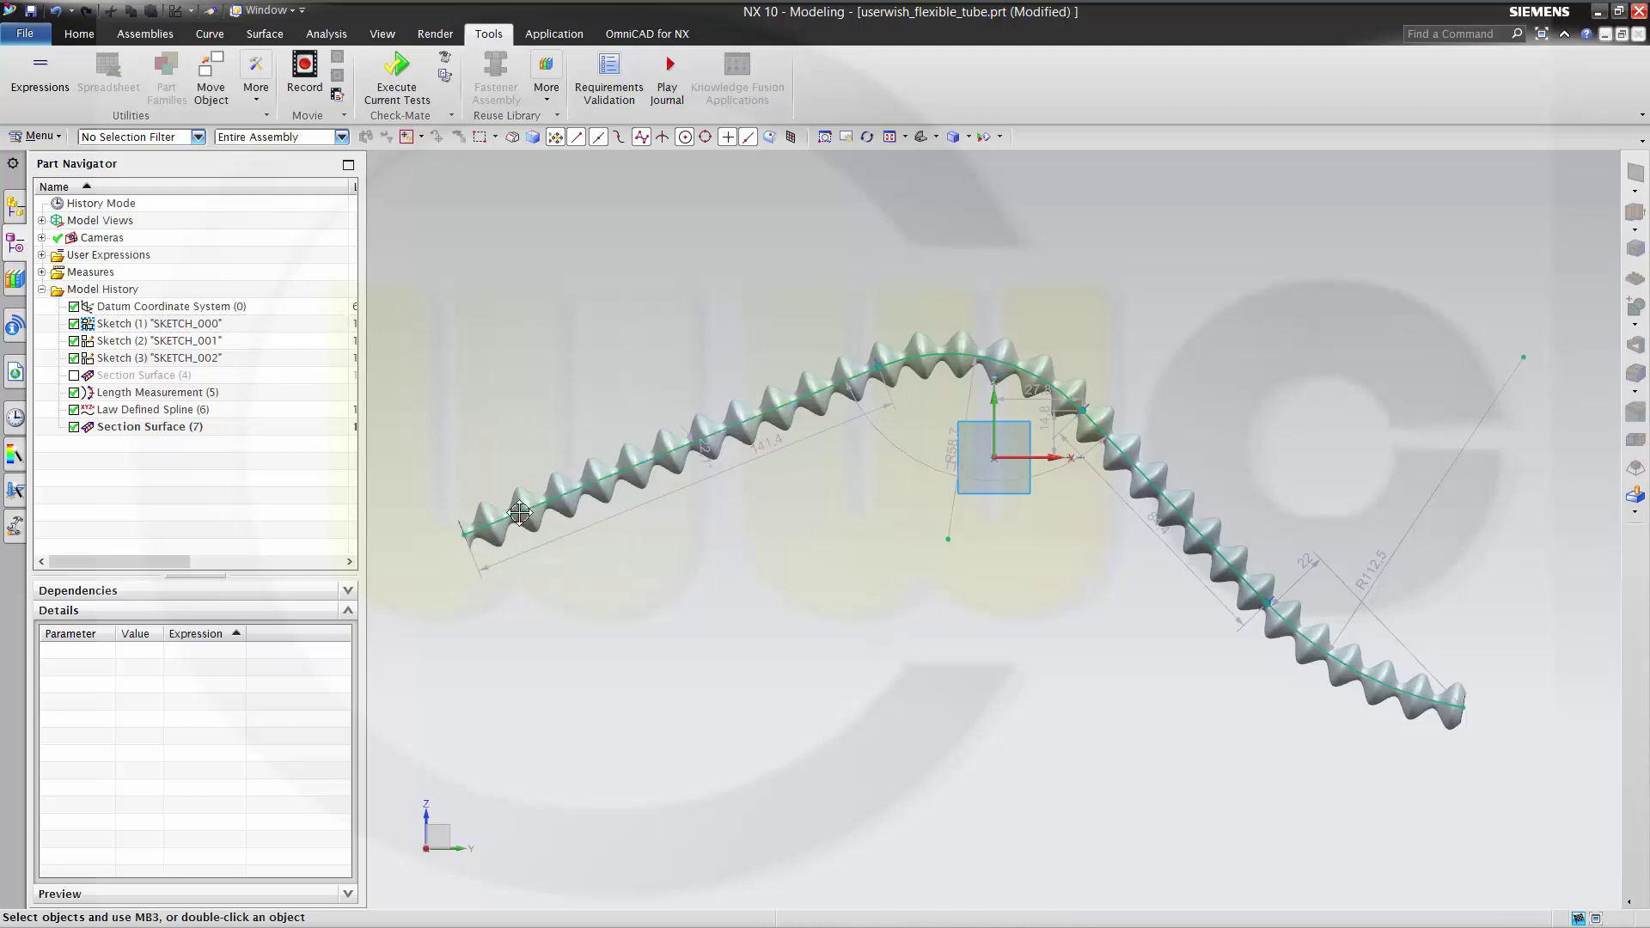
pyautogui.moveTo(592, 483); pyautogui.dragTo(593, 483)
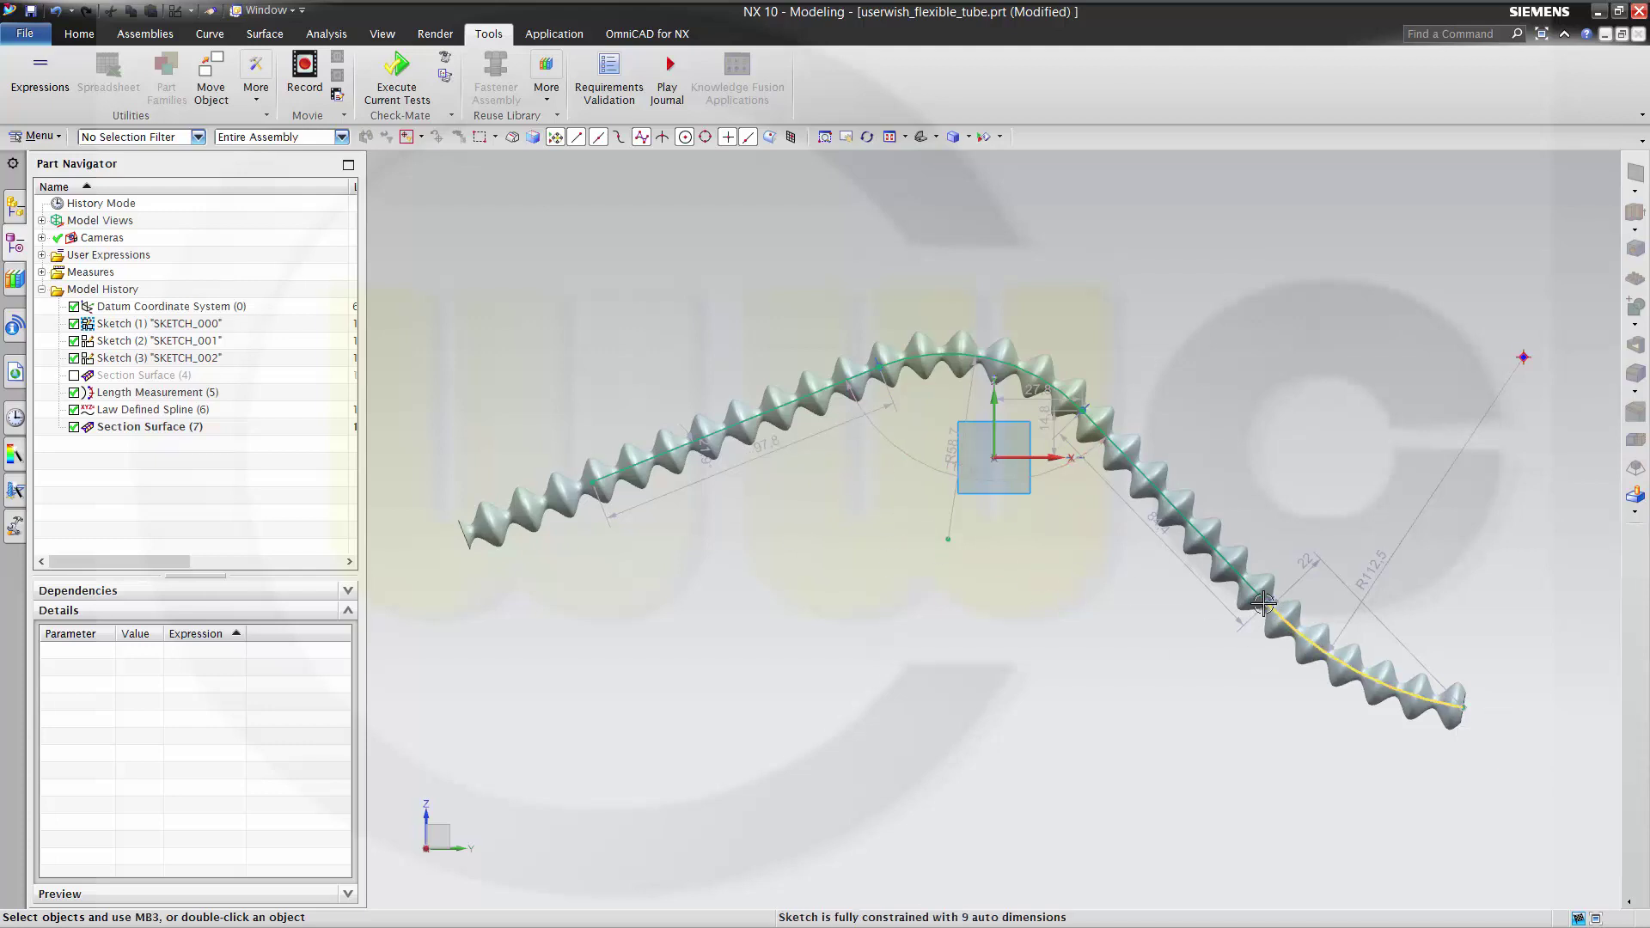
# Step: Reshape the arc at the far end of SKETCH_000 to a radius of about 231.7, shorten it, and finish the sketch
pyautogui.moveTo(1264, 601); pyautogui.dragTo(1185, 525)
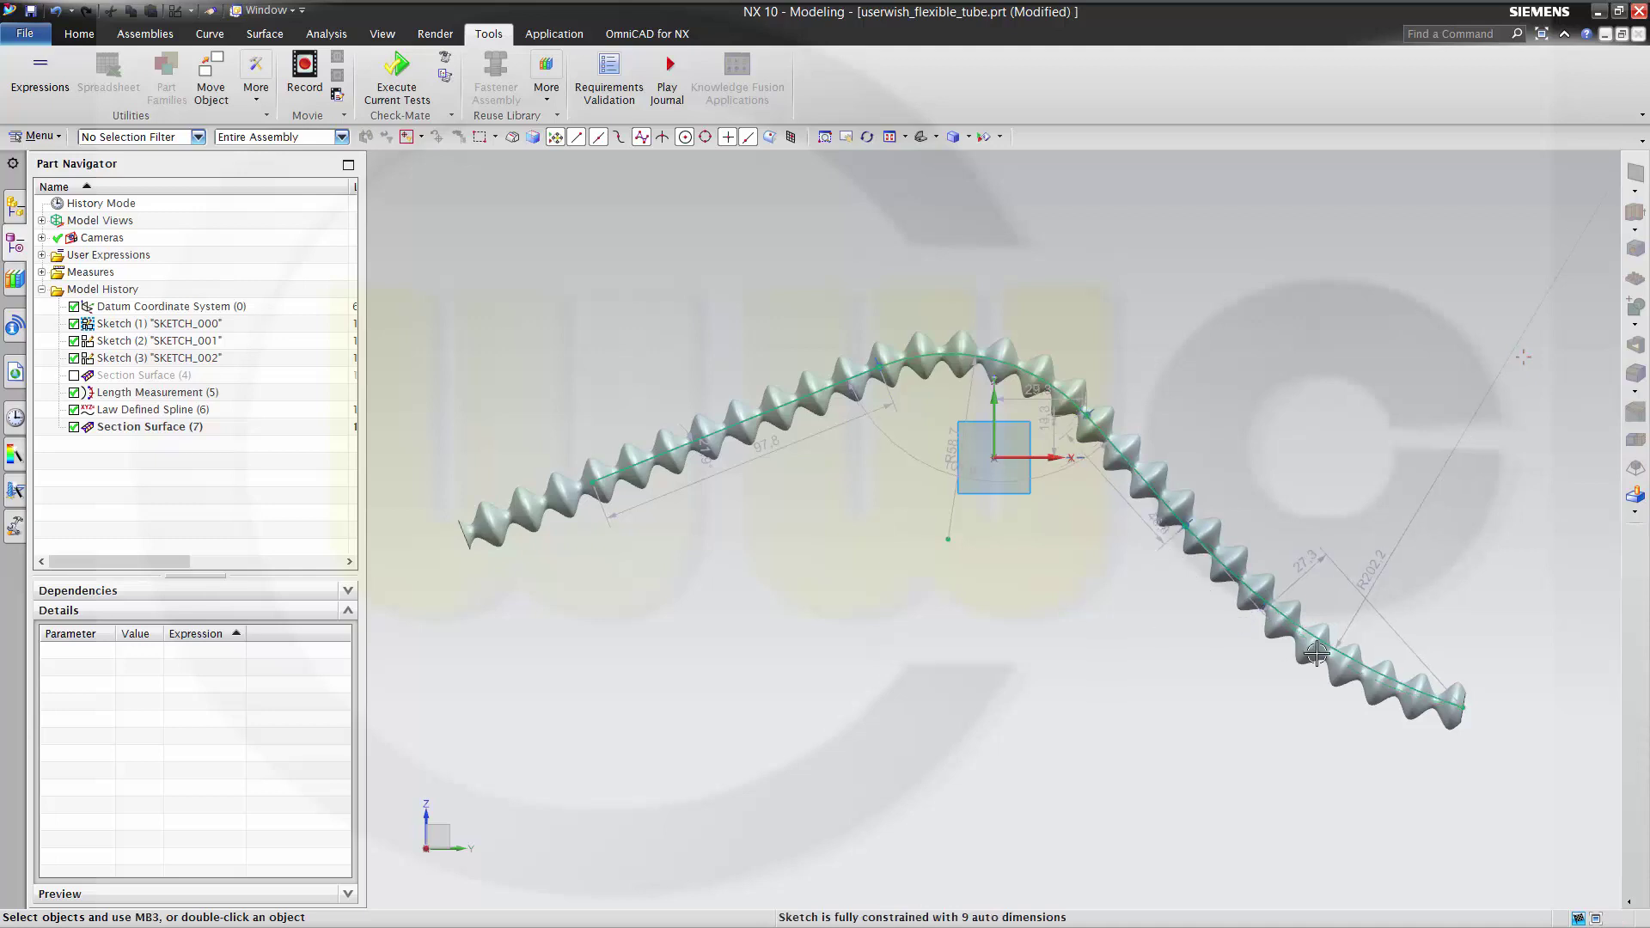
pyautogui.moveTo(1412, 694); pyautogui.dragTo(1375, 677)
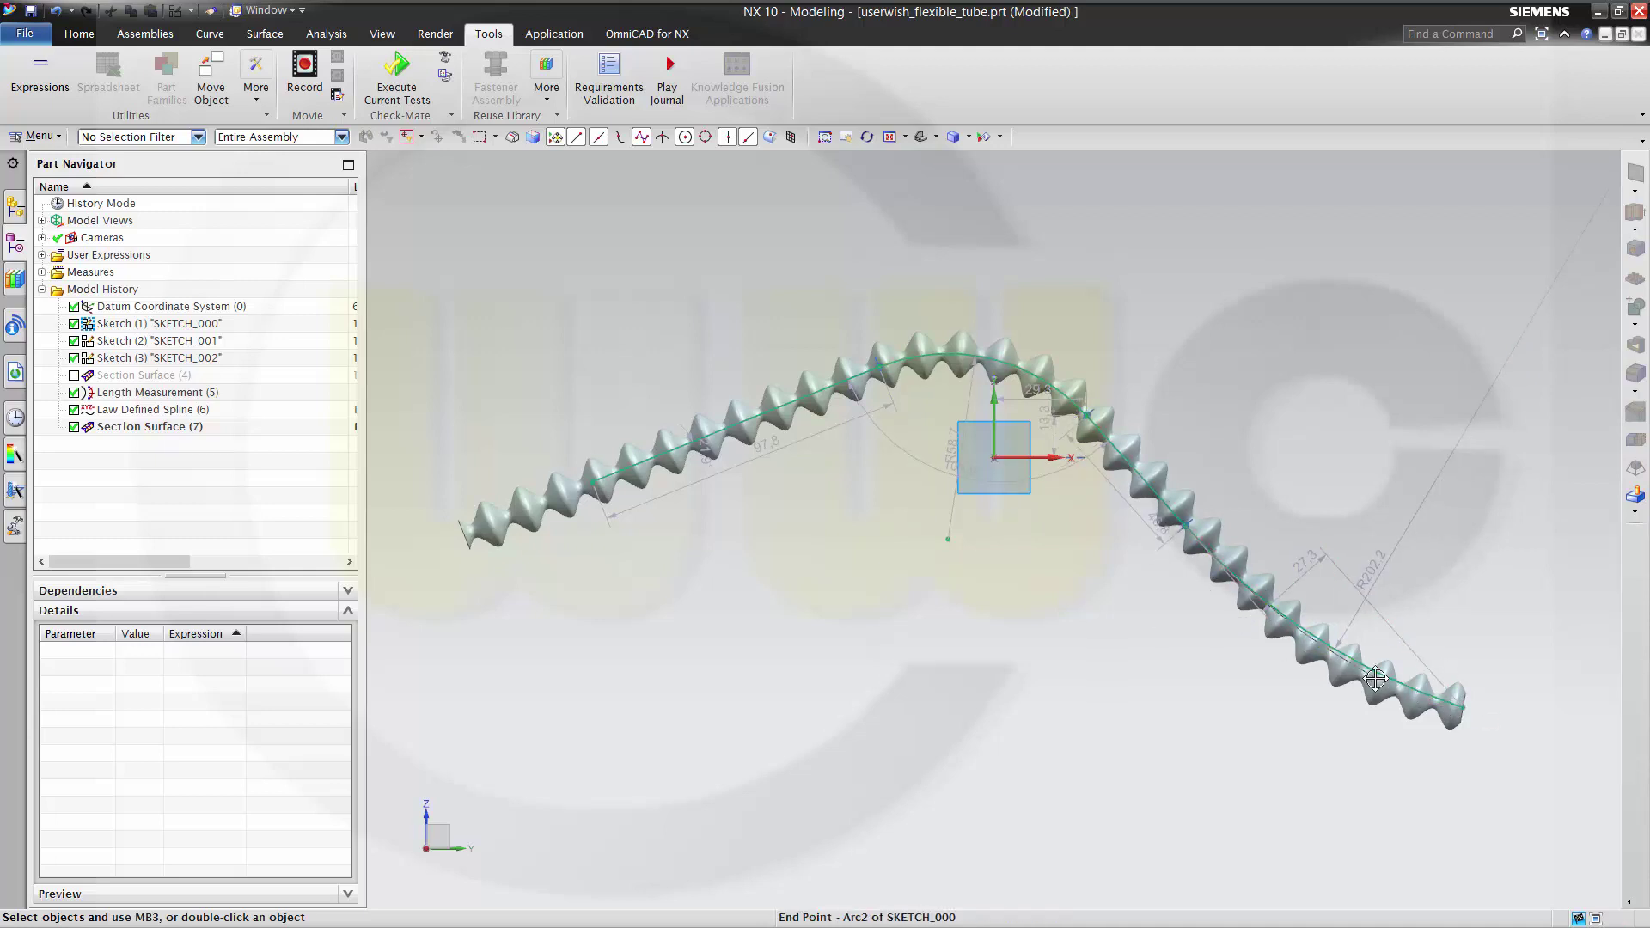
pyautogui.click(76, 34)
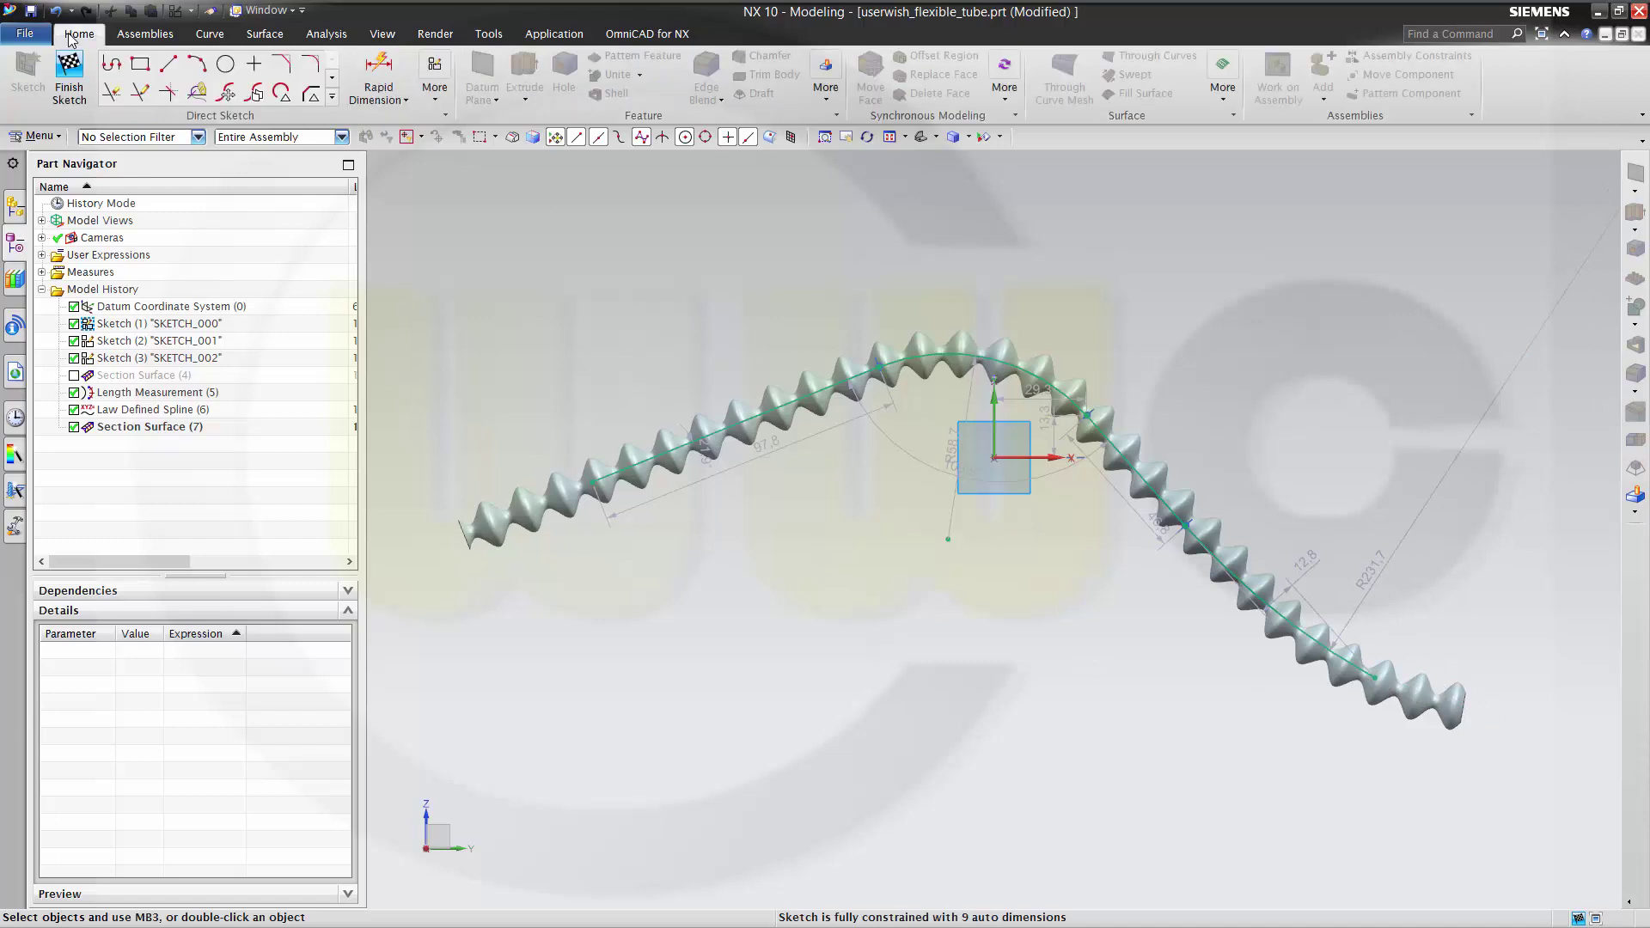
pyautogui.click(68, 74)
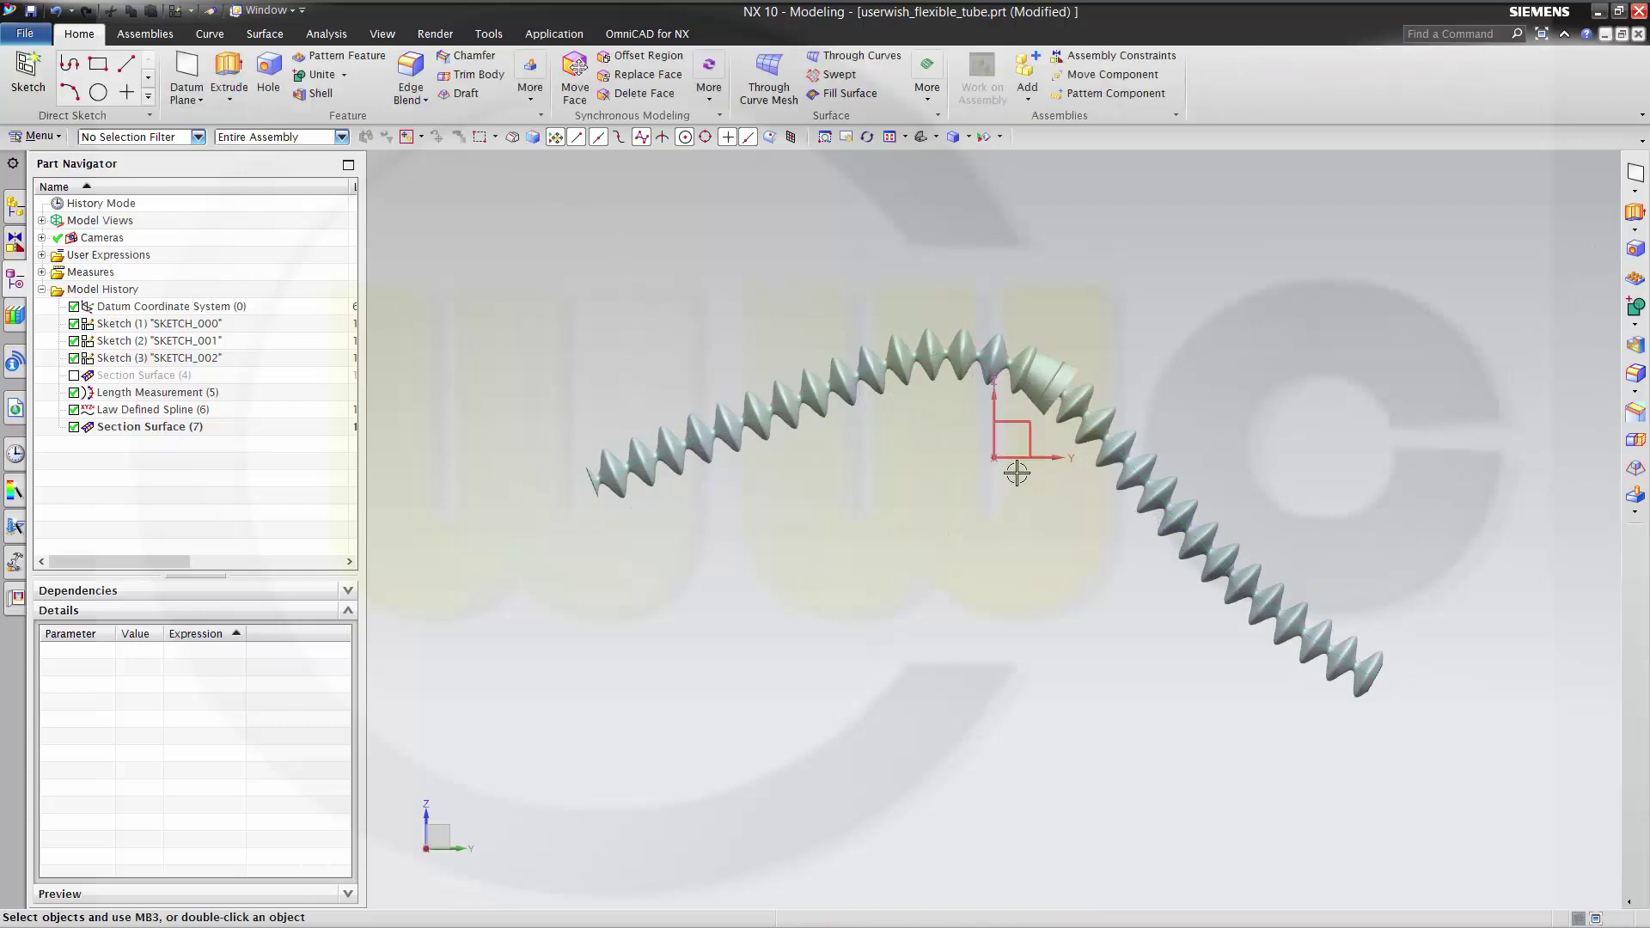
# Step: Reopen SKETCH_000, move the joint between the middle arc and the second straight line further along the line, and finish the sketch
pyautogui.scroll(5, 1056, 494)
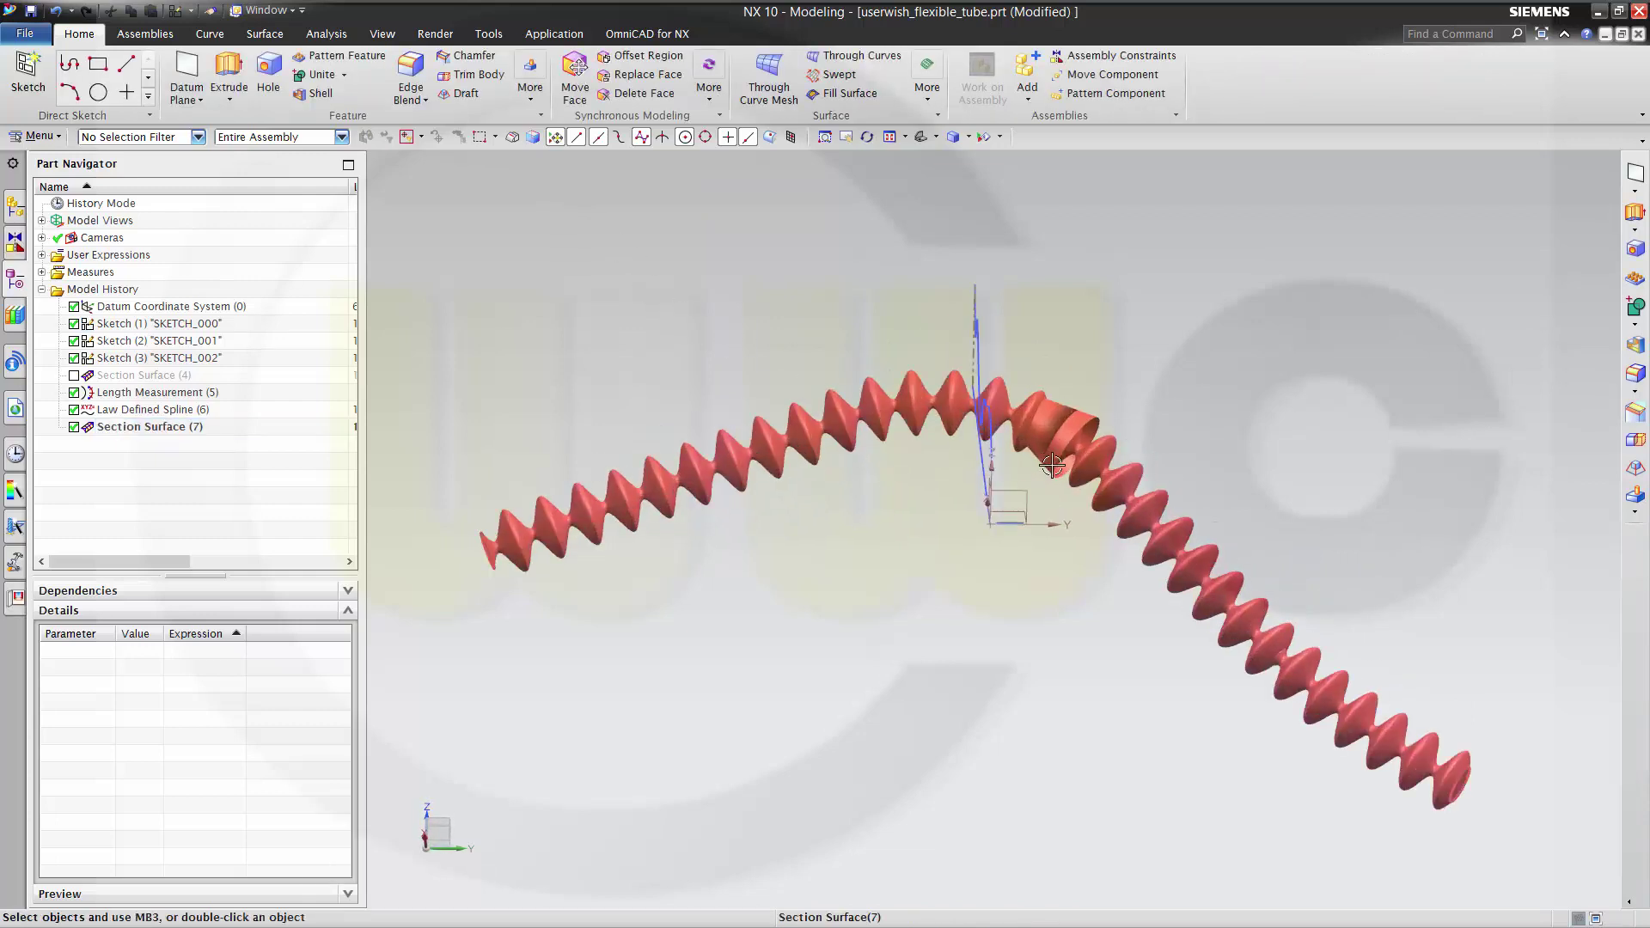
pyautogui.moveTo(1042, 519); pyautogui.dragTo(1072, 490, button='middle')
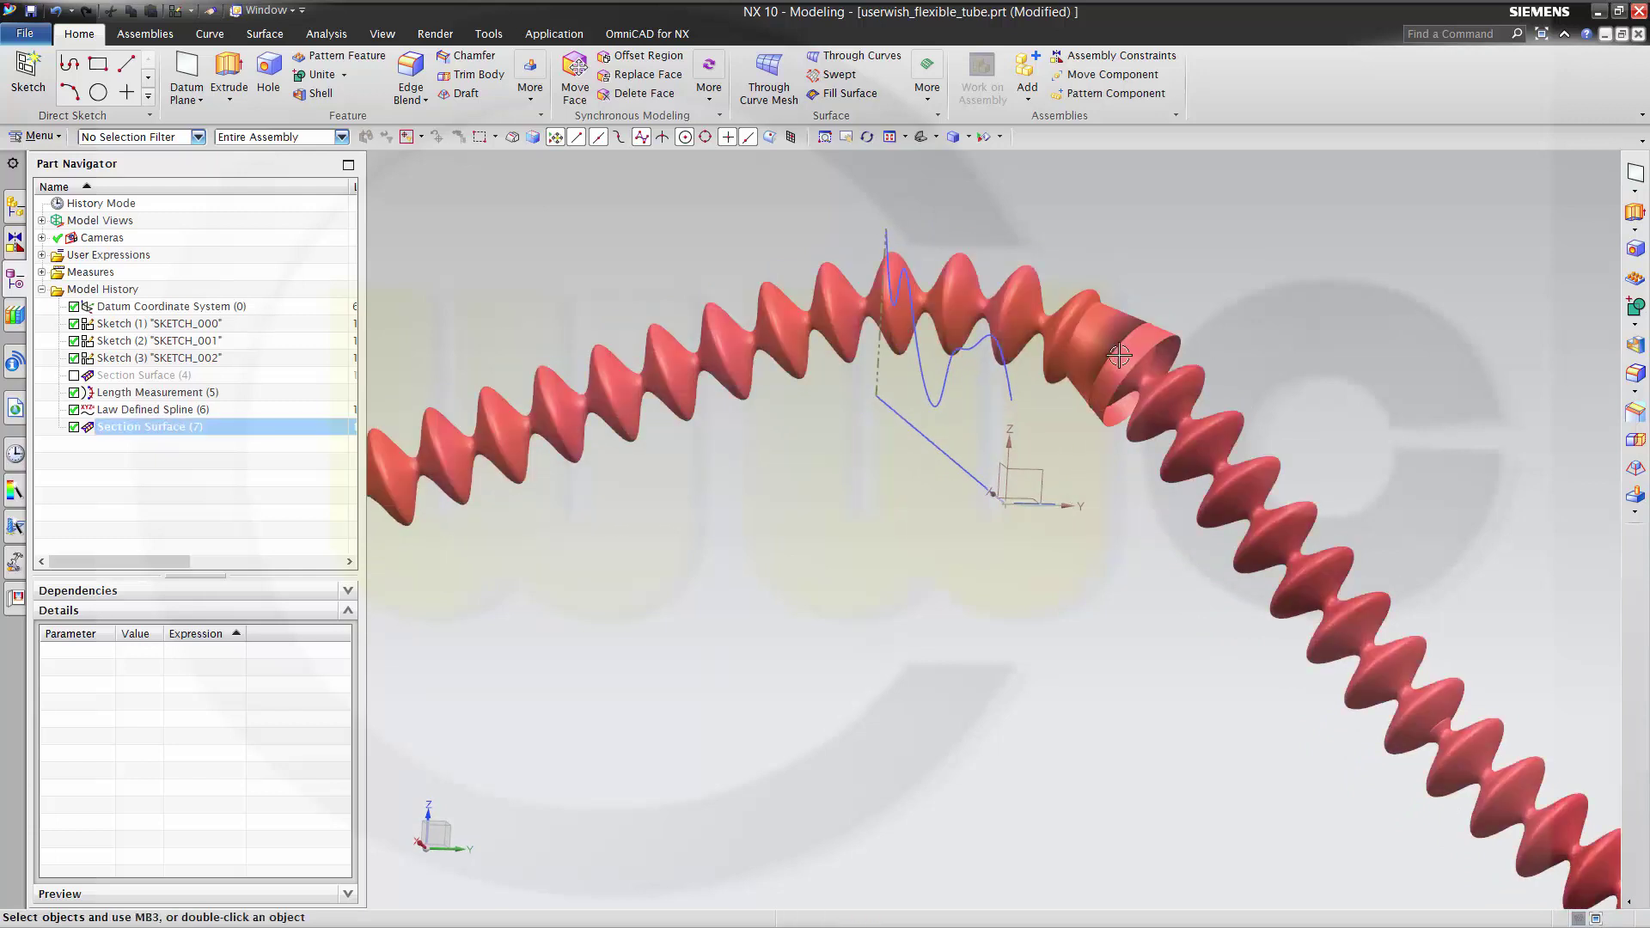
pyautogui.scroll(-1, 933, 509)
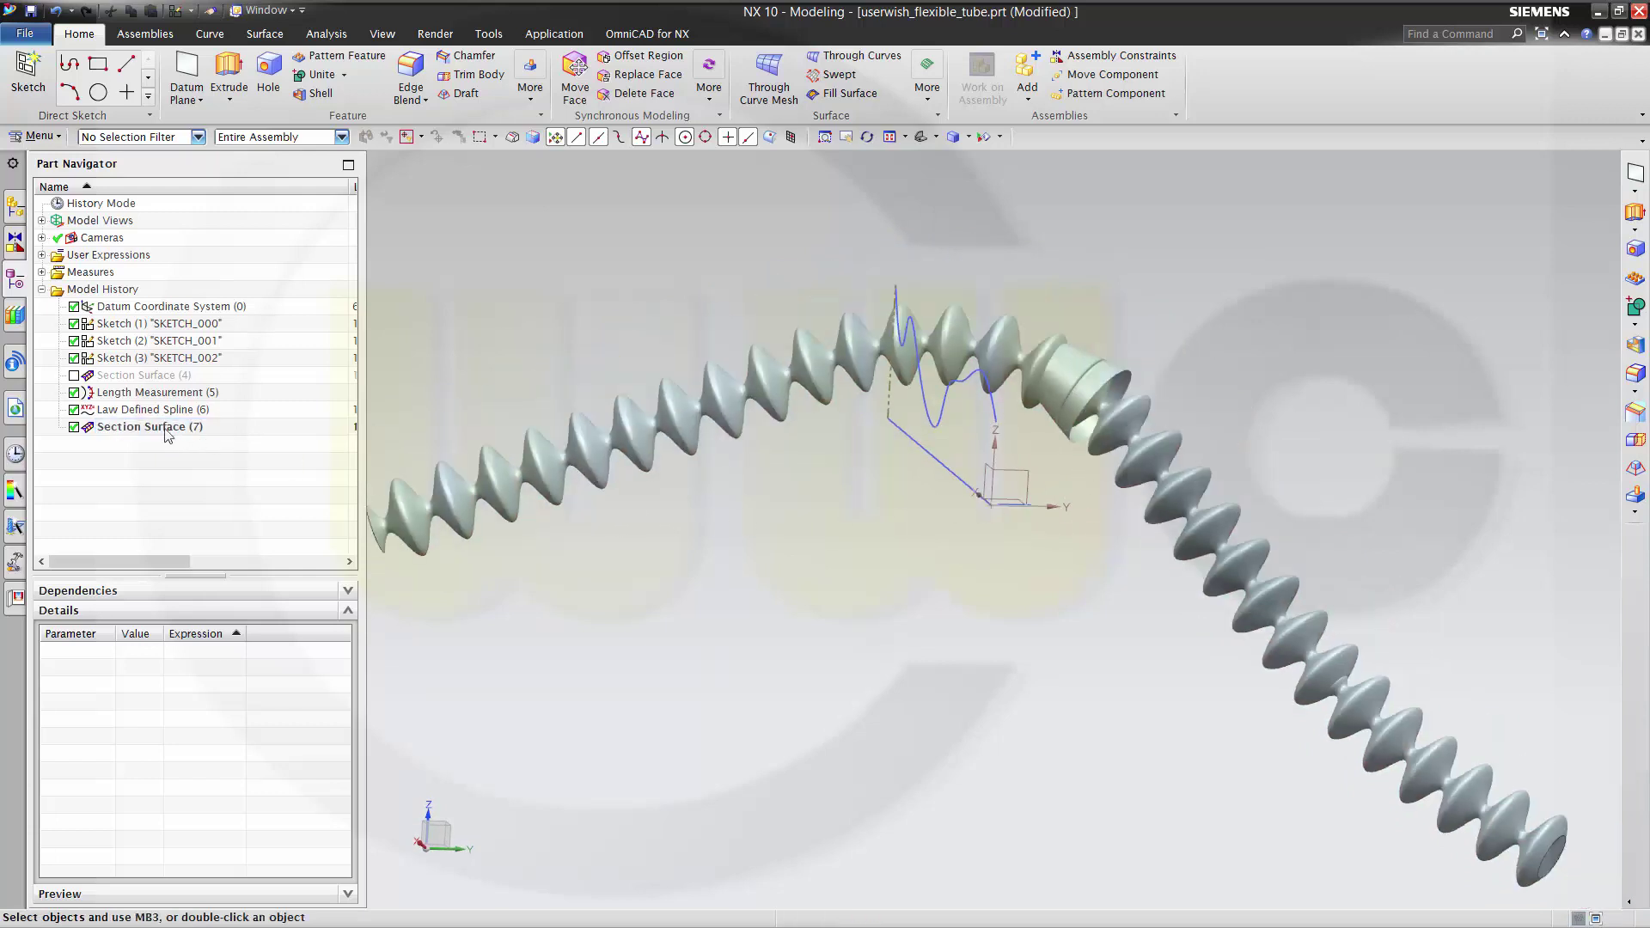
pyautogui.doubleClick(147, 327)
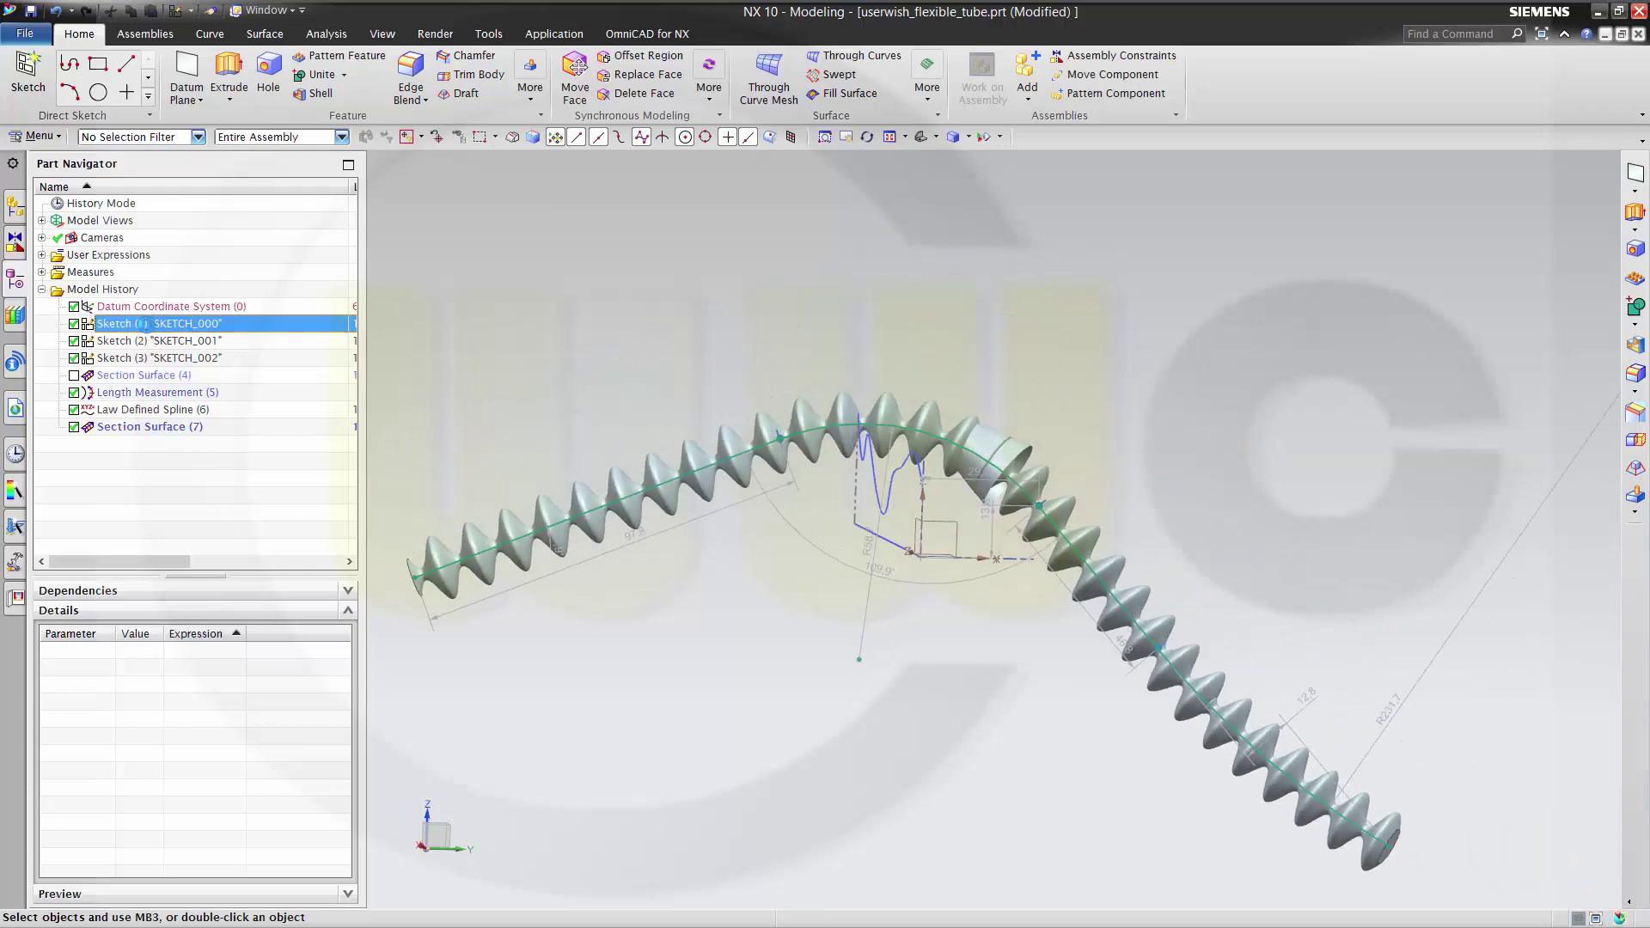
pyautogui.scroll(5, 866, 627)
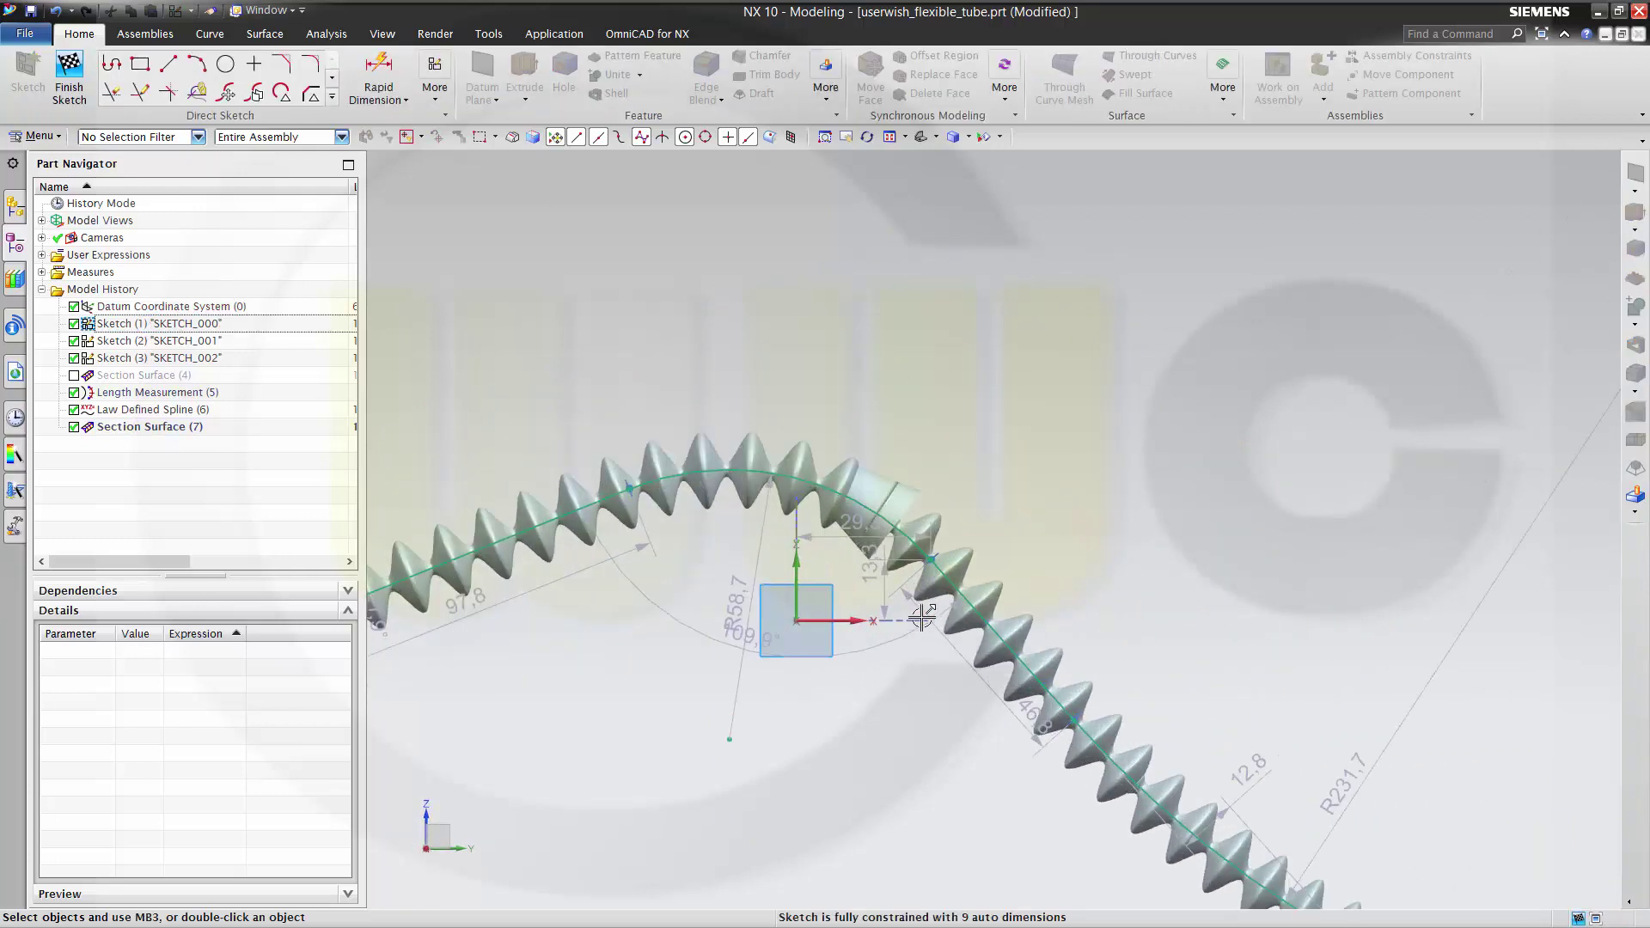
pyautogui.moveTo(880, 529); pyautogui.dragTo(884, 534)
pyautogui.scroll(-5, 885, 537)
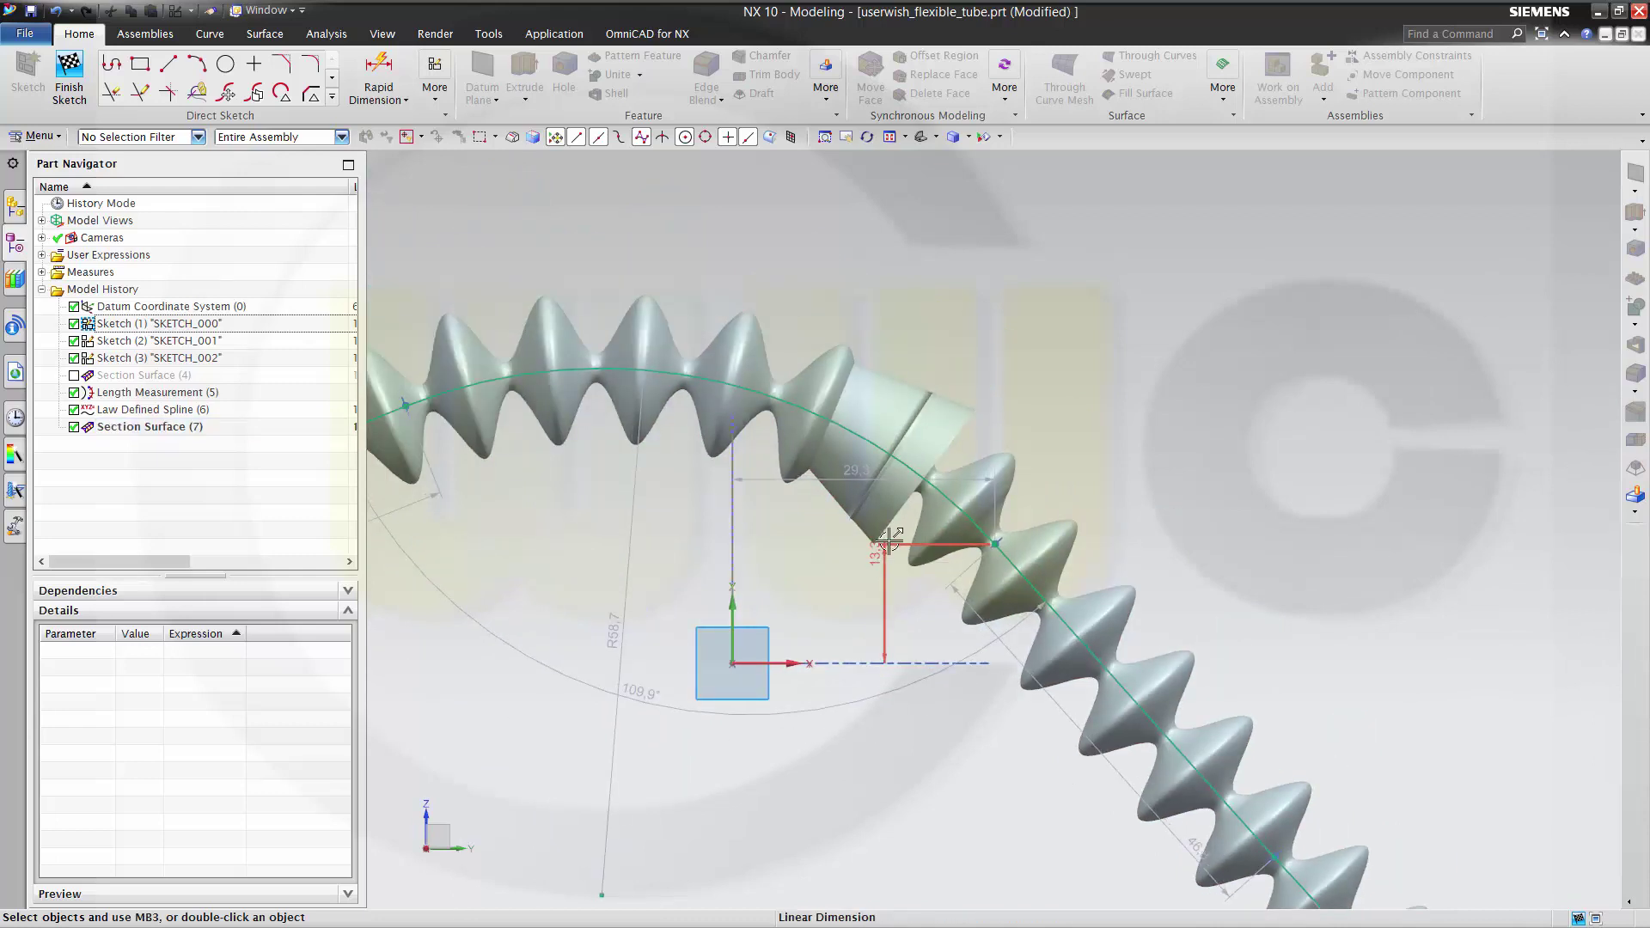
pyautogui.scroll(-2, 887, 556)
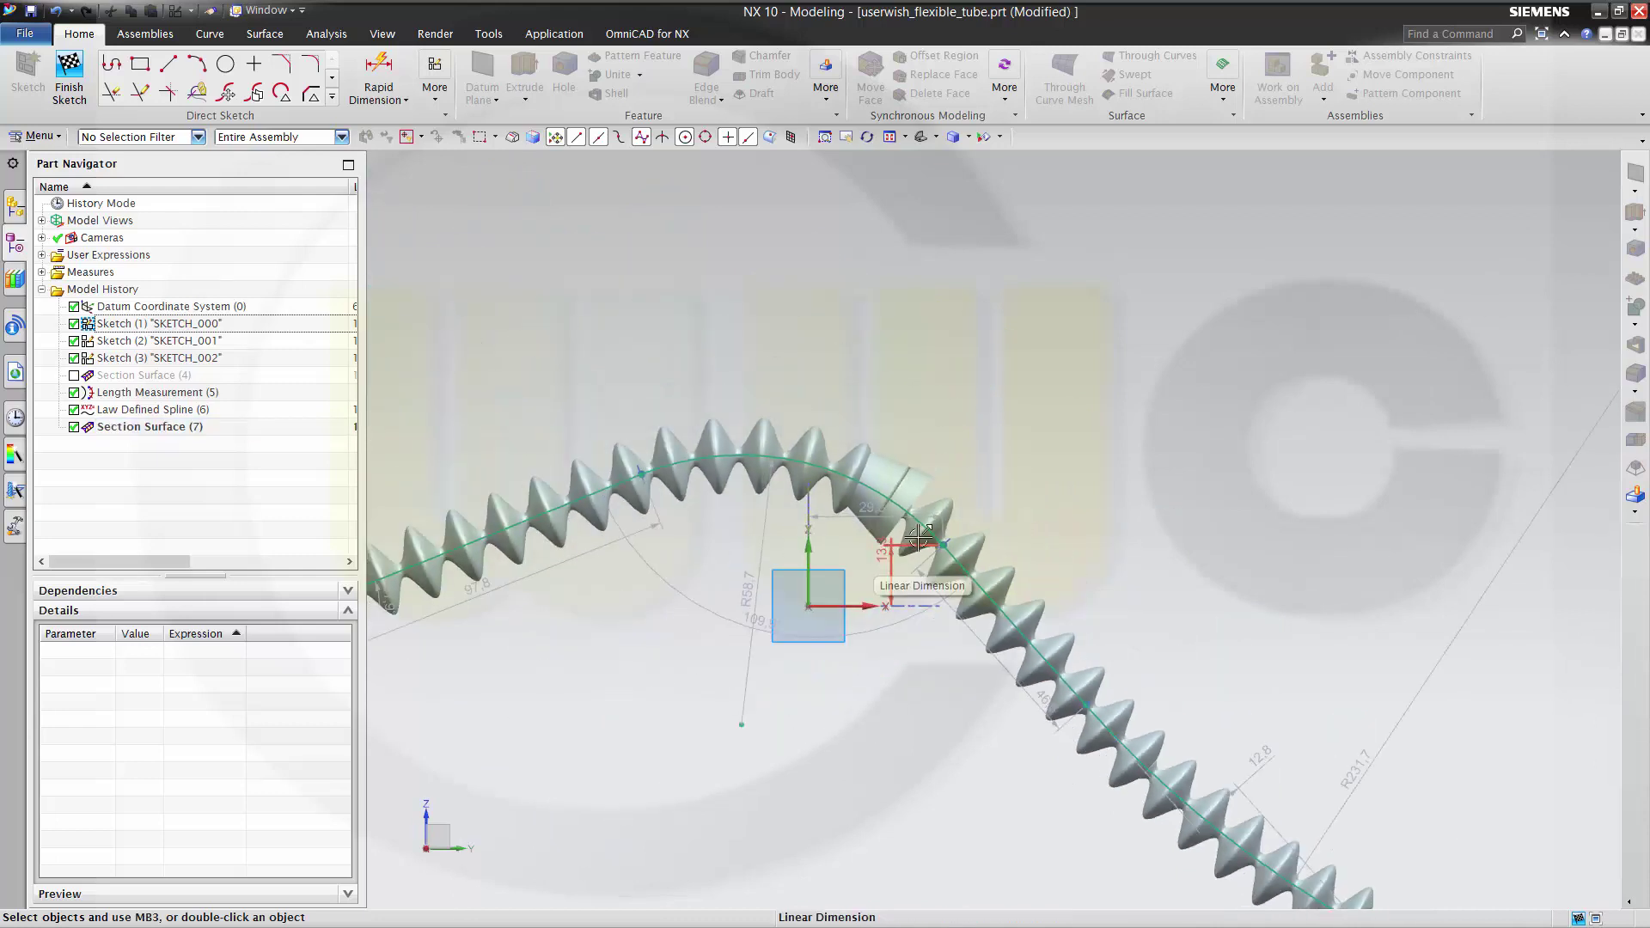
pyautogui.moveTo(917, 535); pyautogui.dragTo(921, 525, button='middle')
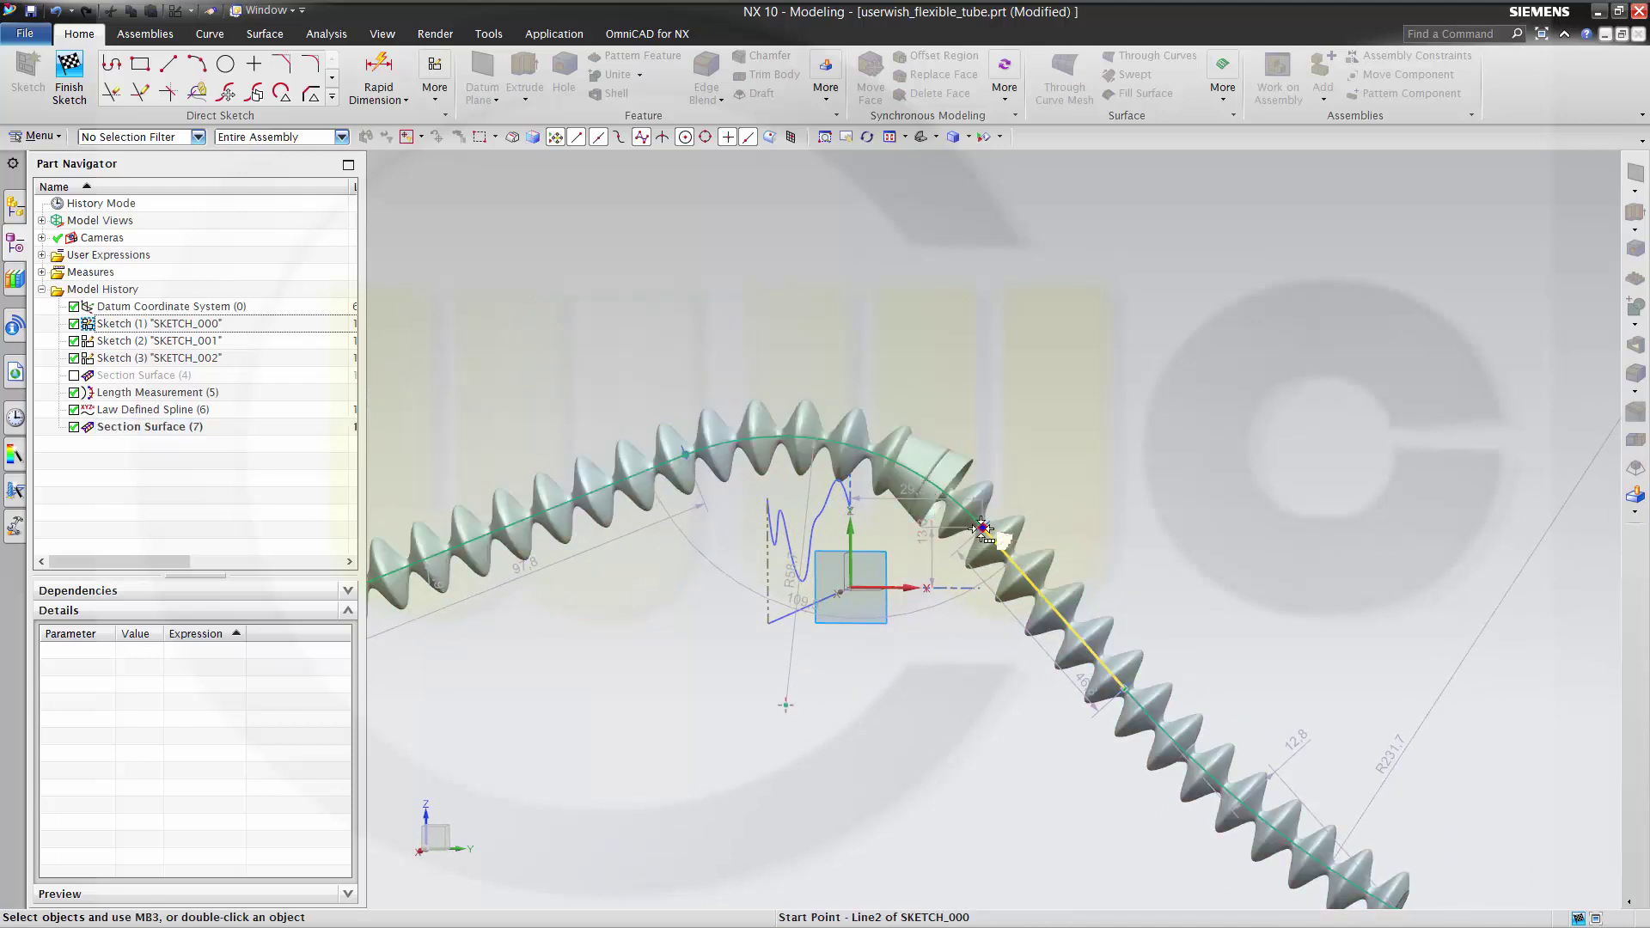
pyautogui.click(1014, 562)
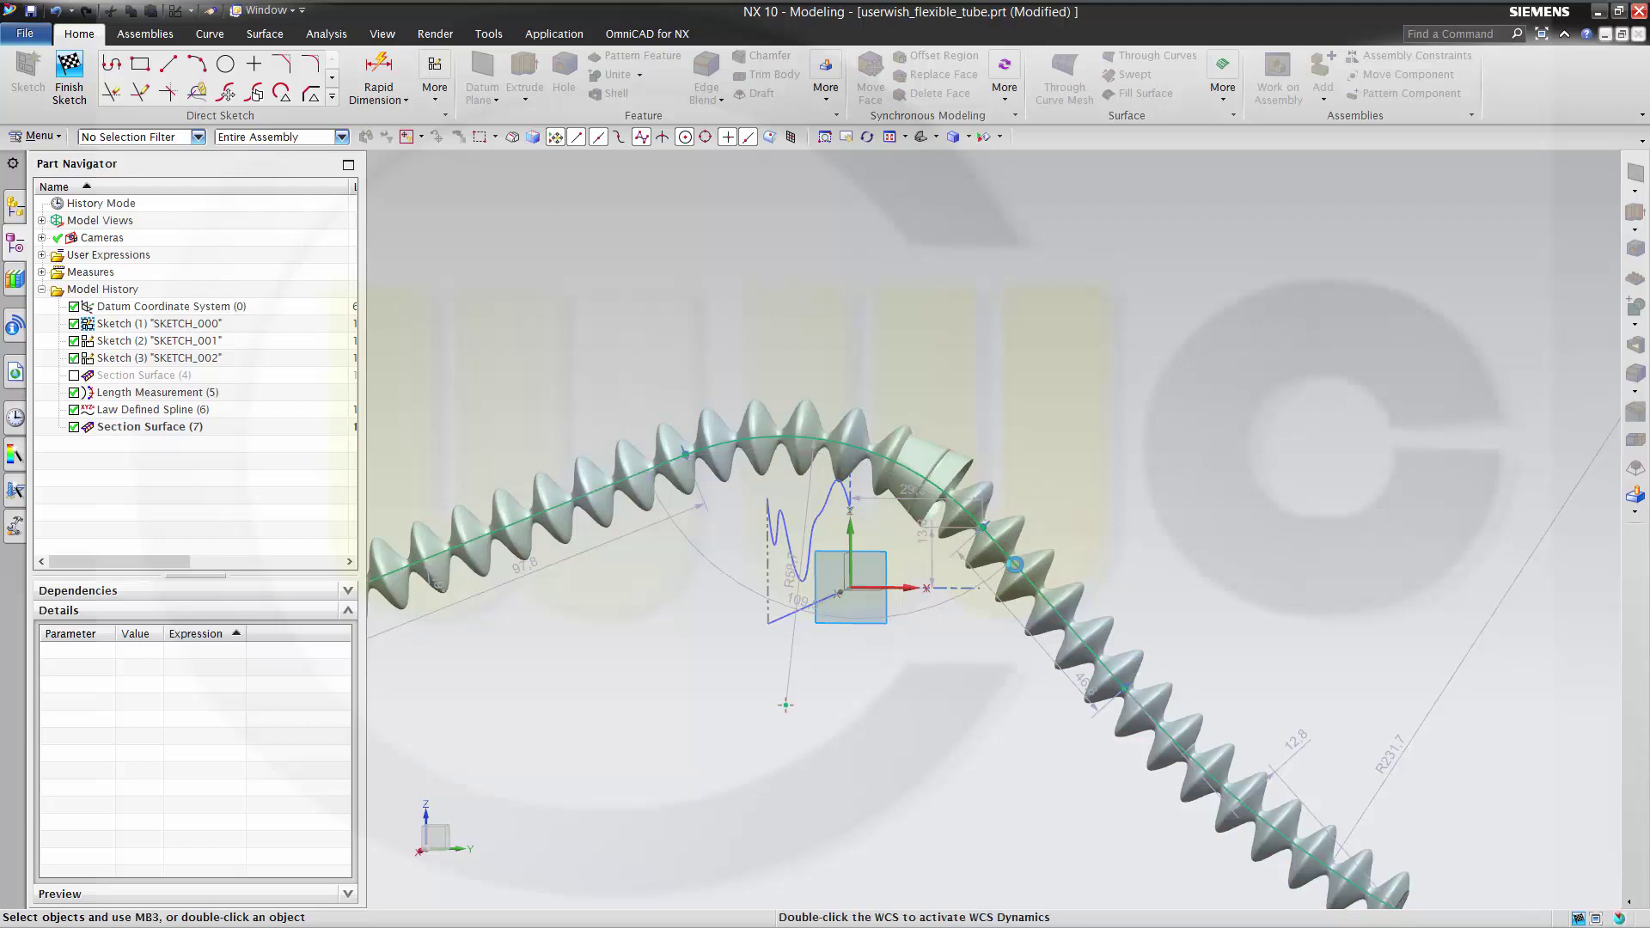
pyautogui.click(61, 72)
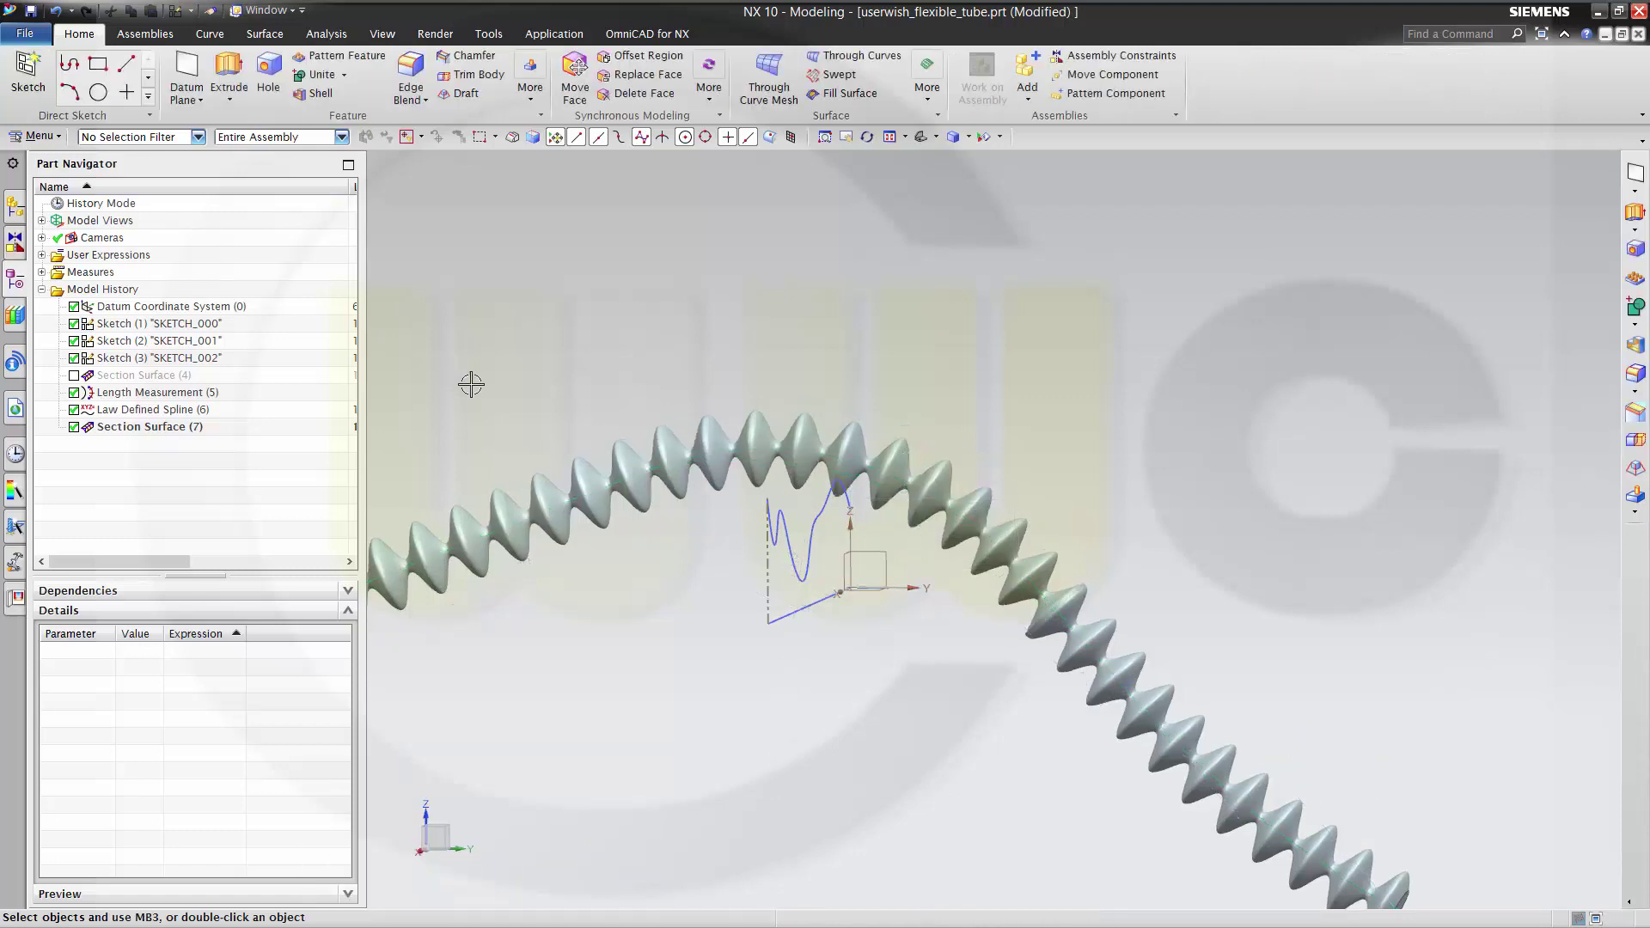
# Step: Examine the updated tube's bends and corrugations along its full length from several angles
pyautogui.moveTo(1016, 693); pyautogui.dragTo(825, 692, button='middle')
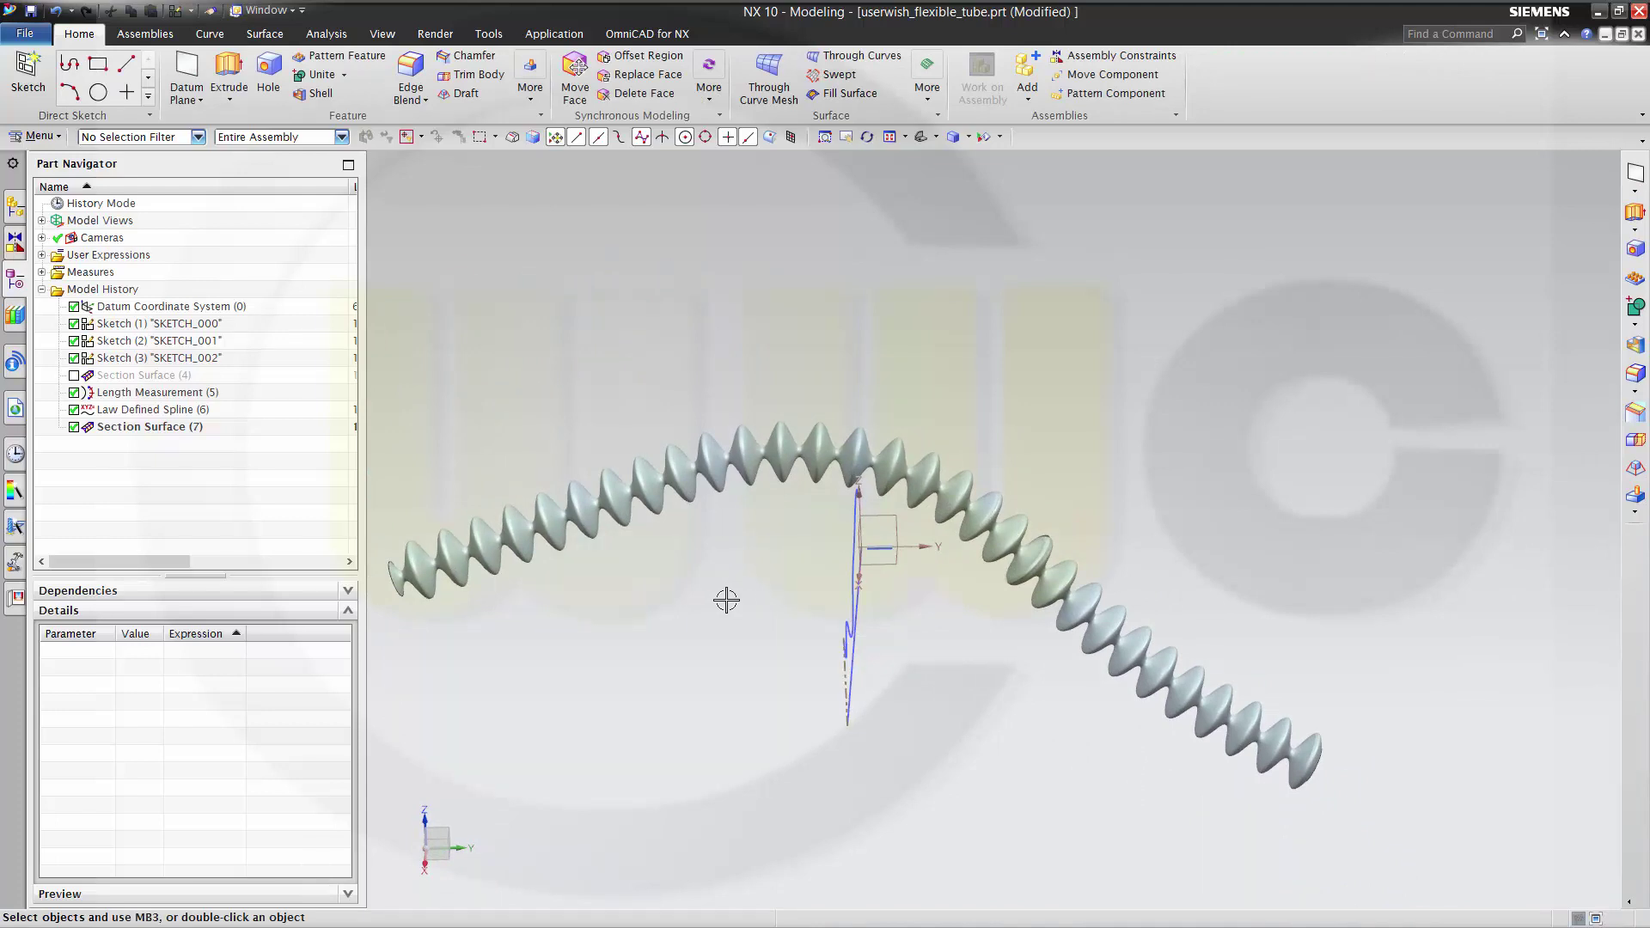
pyautogui.moveTo(726, 600); pyautogui.dragTo(672, 618, button='middle')
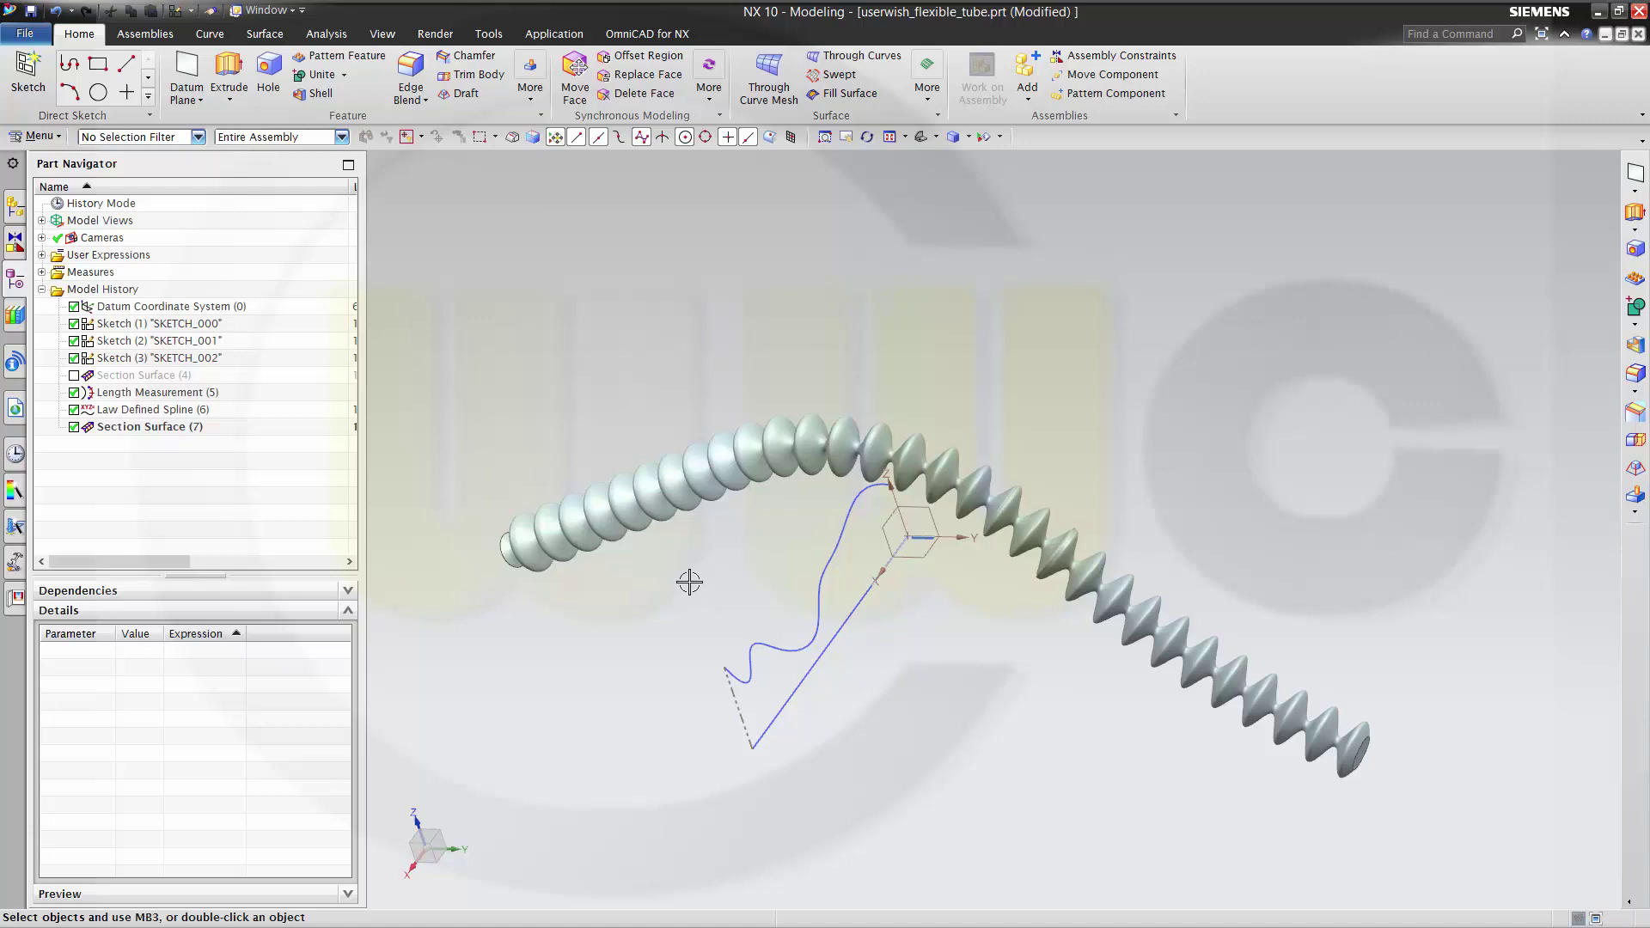
pyautogui.moveTo(977, 681); pyautogui.dragTo(1014, 625, button='middle')
pyautogui.scroll(-1, 776, 707)
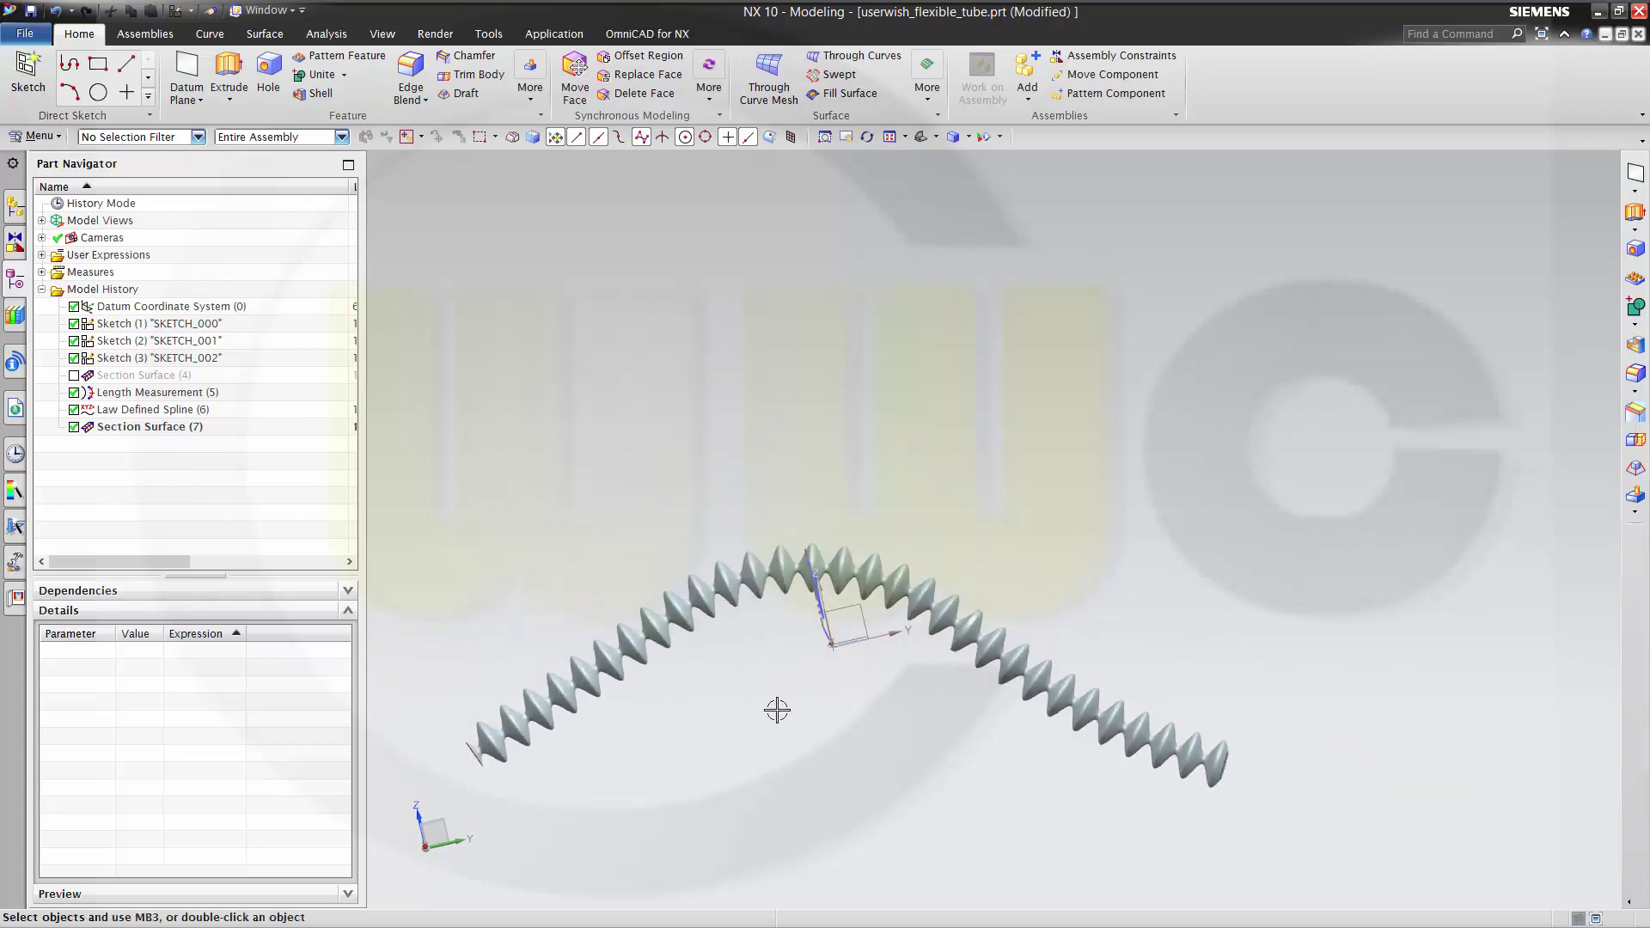
pyautogui.moveTo(805, 698); pyautogui.dragTo(816, 729, button='middle')
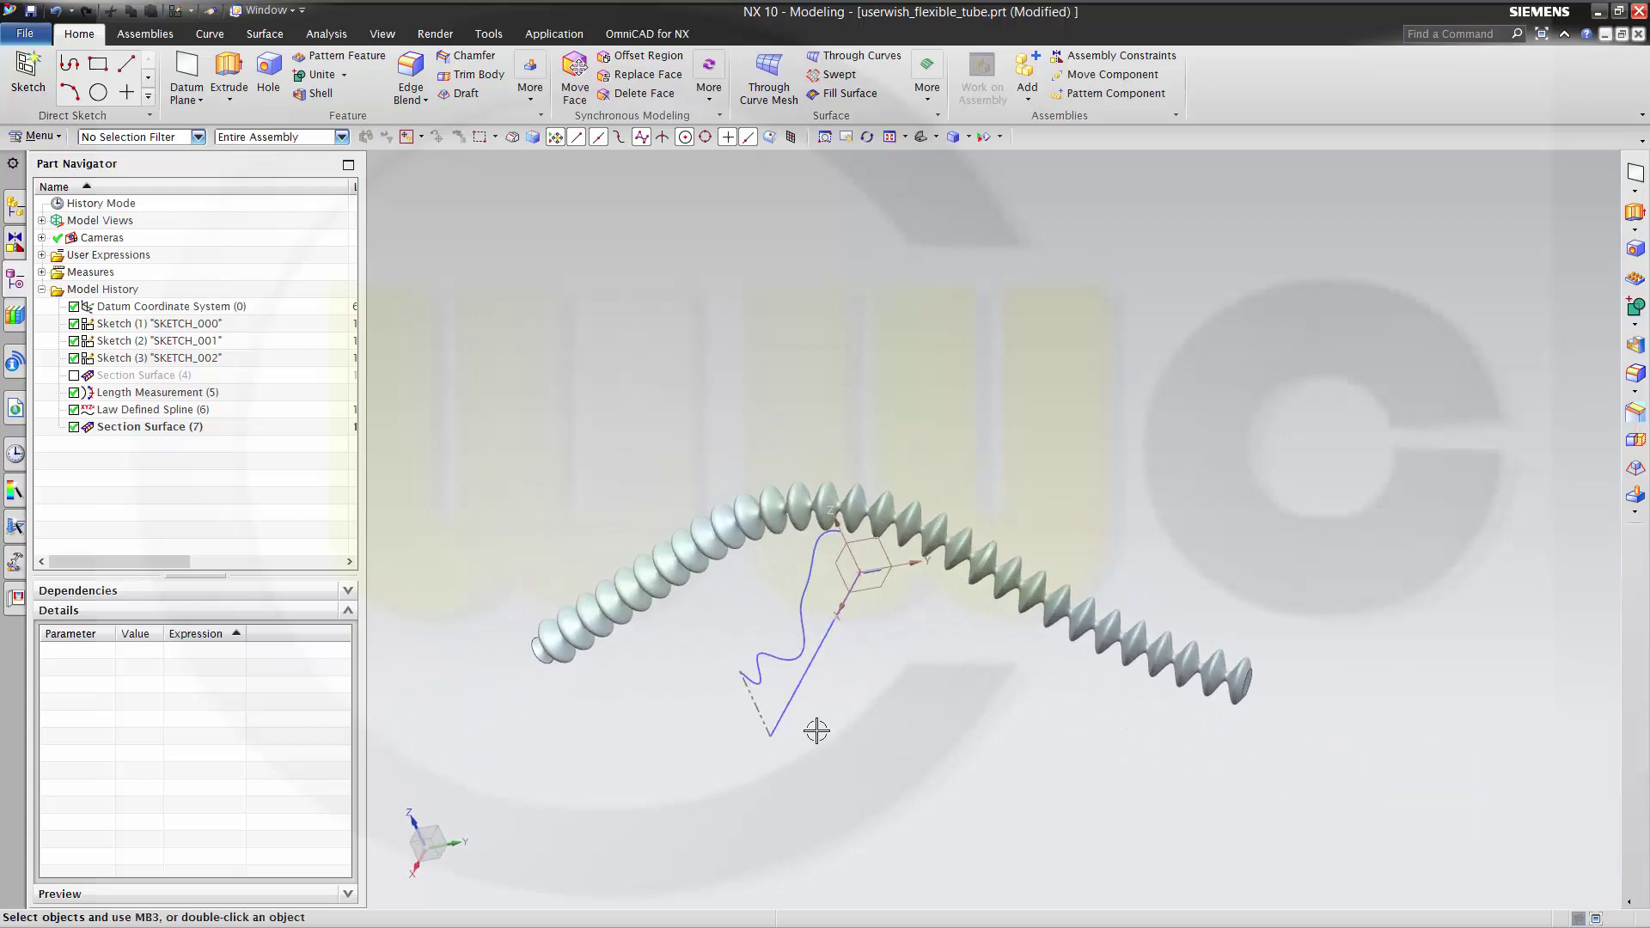